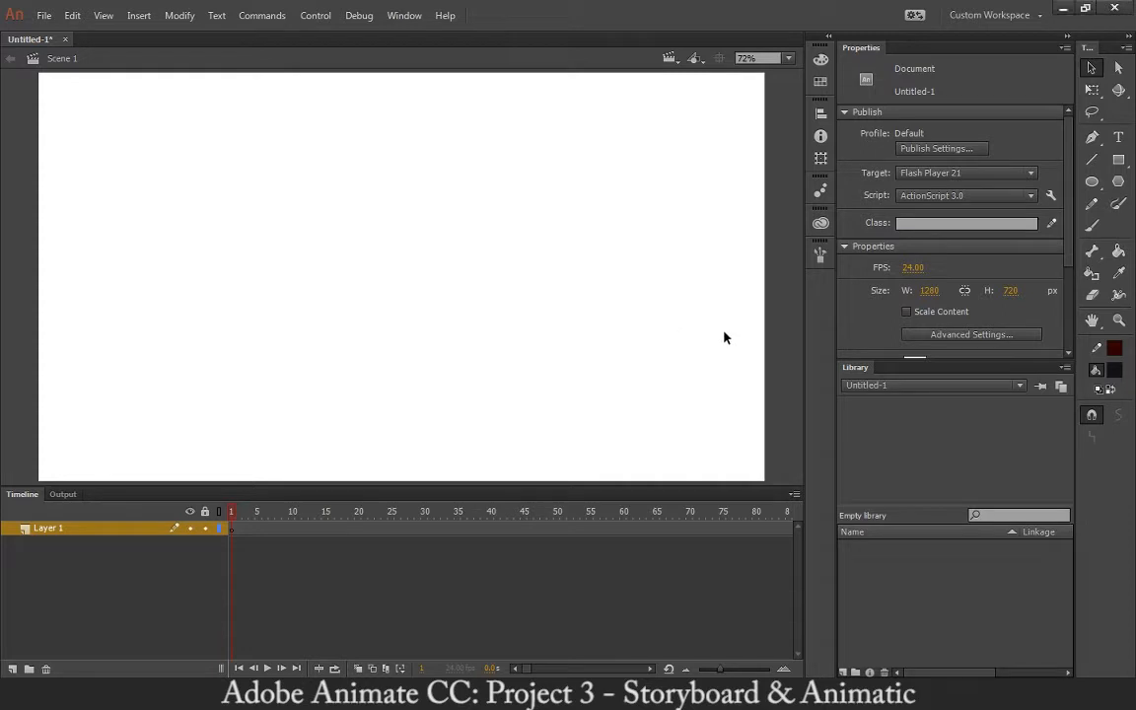
Import the audio file "Jurassic Park 6 Foot Turkey_Audio_Edit" from the Downloads folder into the library
click(44, 14)
mouse_move(107, 262)
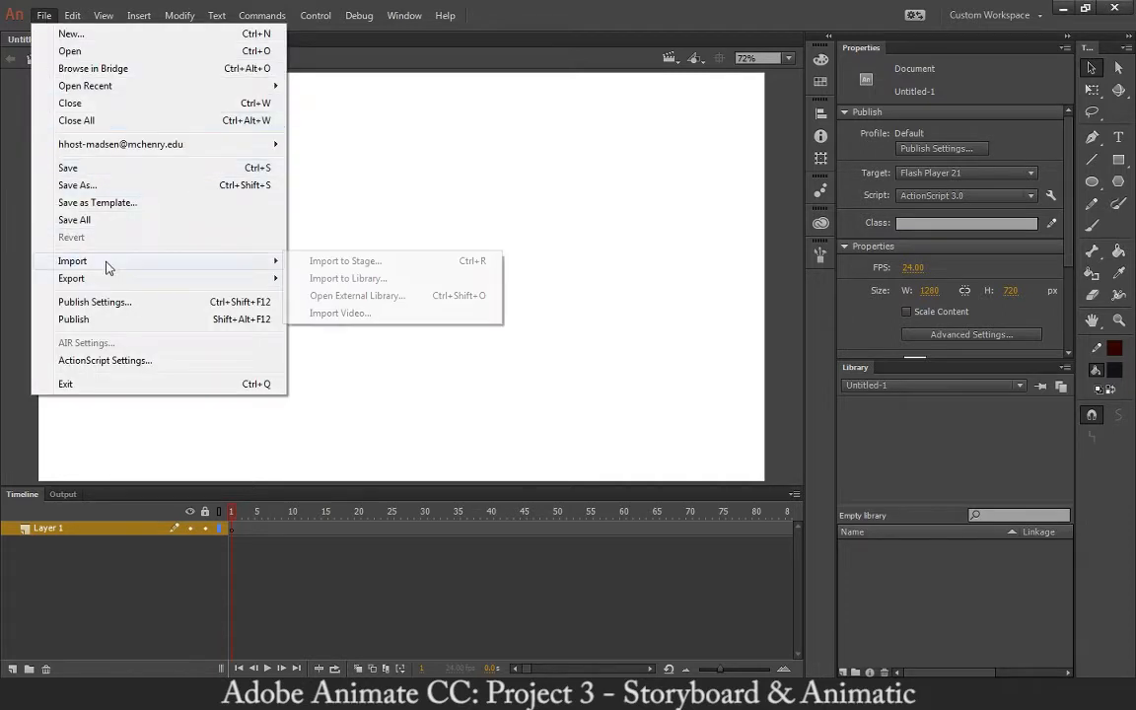
click(351, 279)
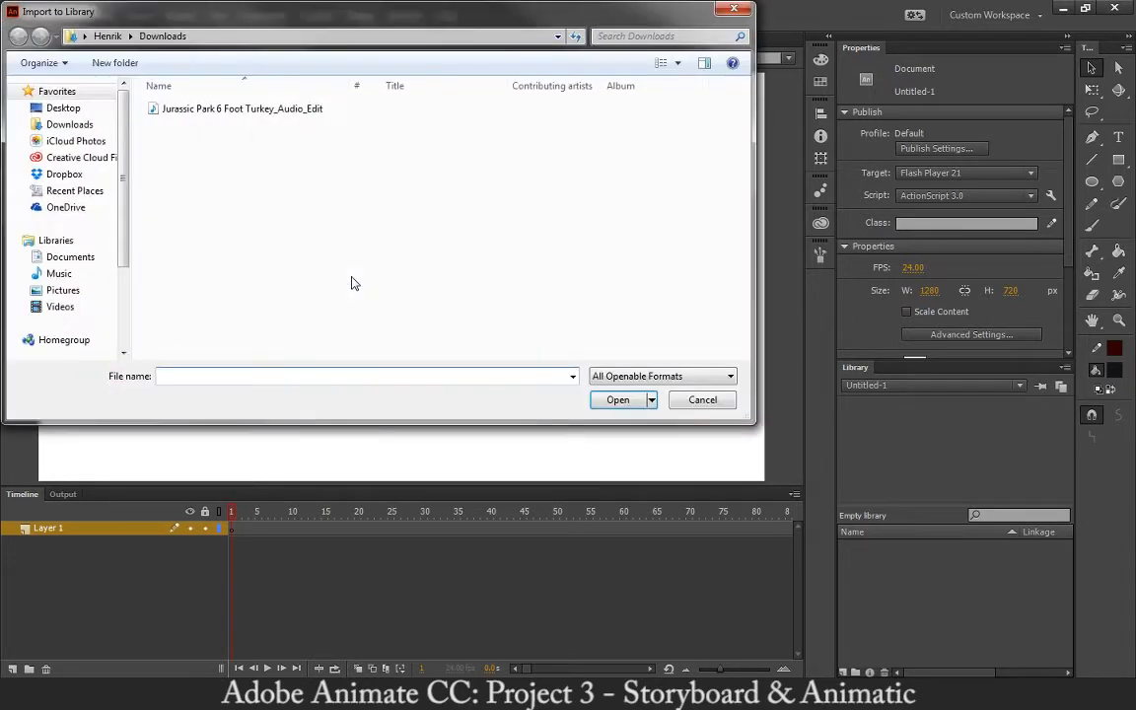
click(246, 109)
click(618, 399)
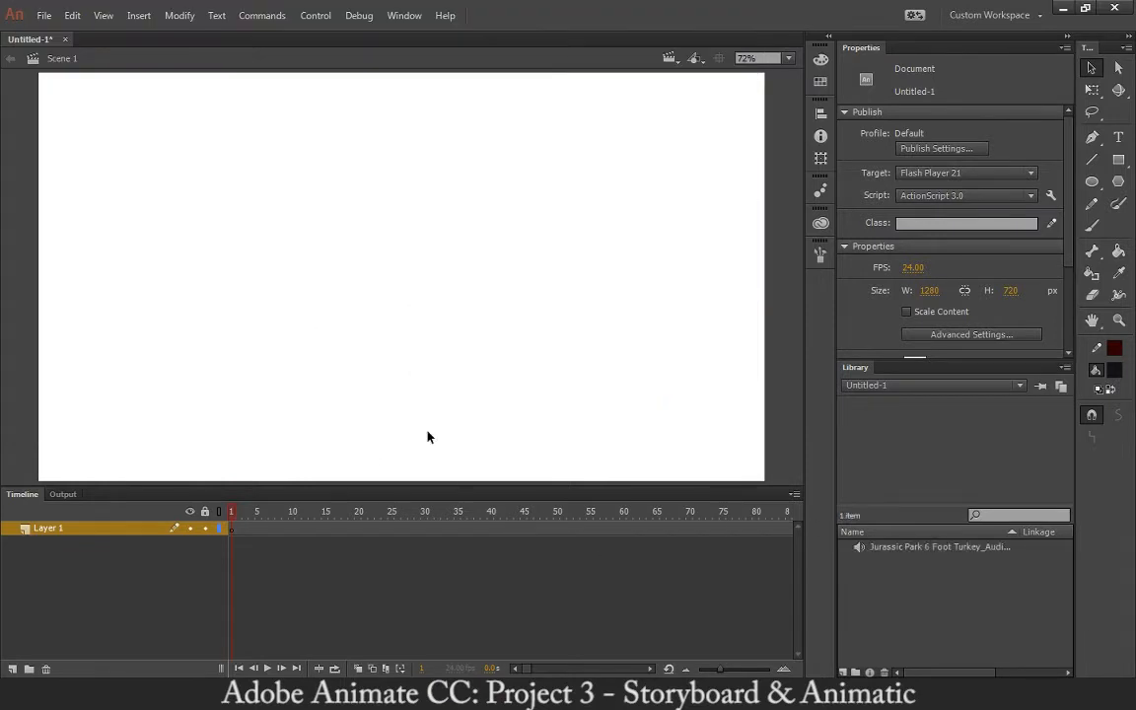
Rename Layer 1 as "Audio"
double_click(50, 529)
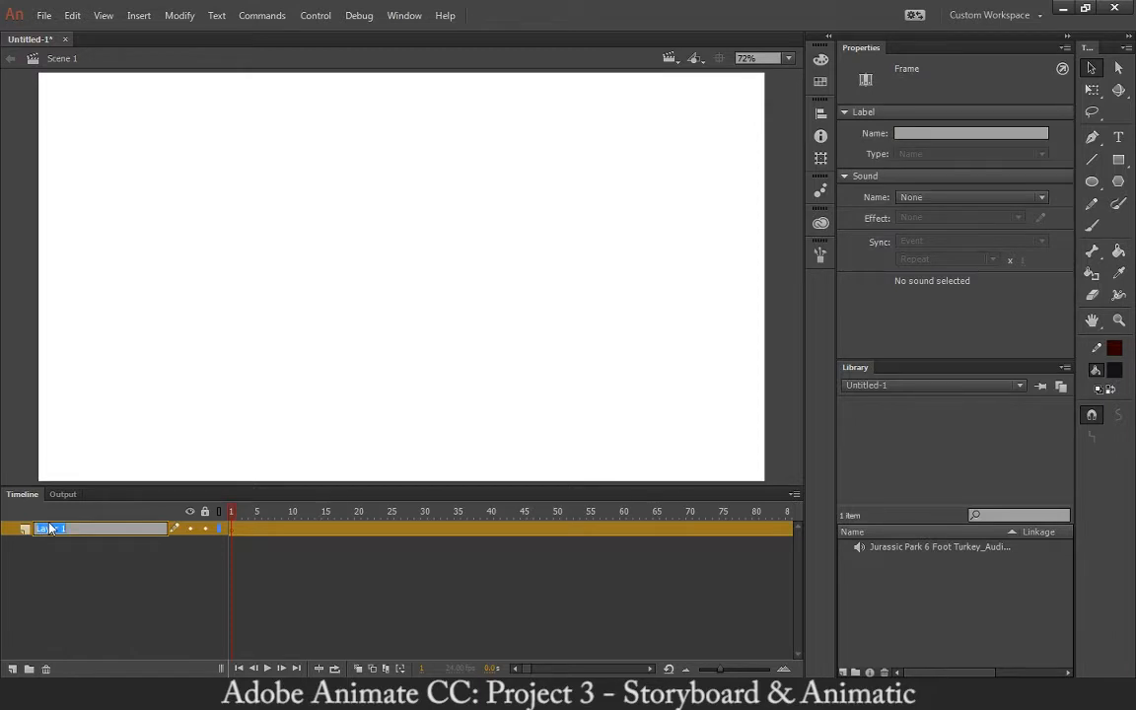
text(Audio)
key(Return)
Place the Jurassic Park 6 Foot Turkey sound from the library onto the stage in the Audio layer and scrub its frames
click(887, 546)
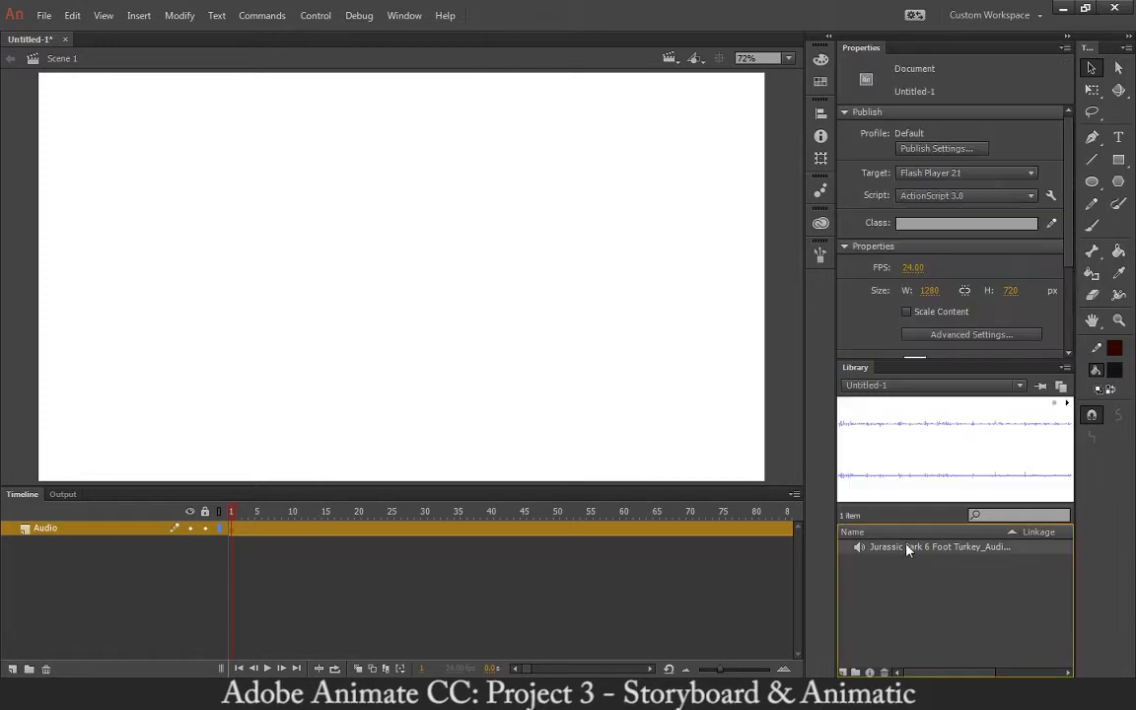
drag(887, 546, 439, 337)
drag(403, 518, 388, 517)
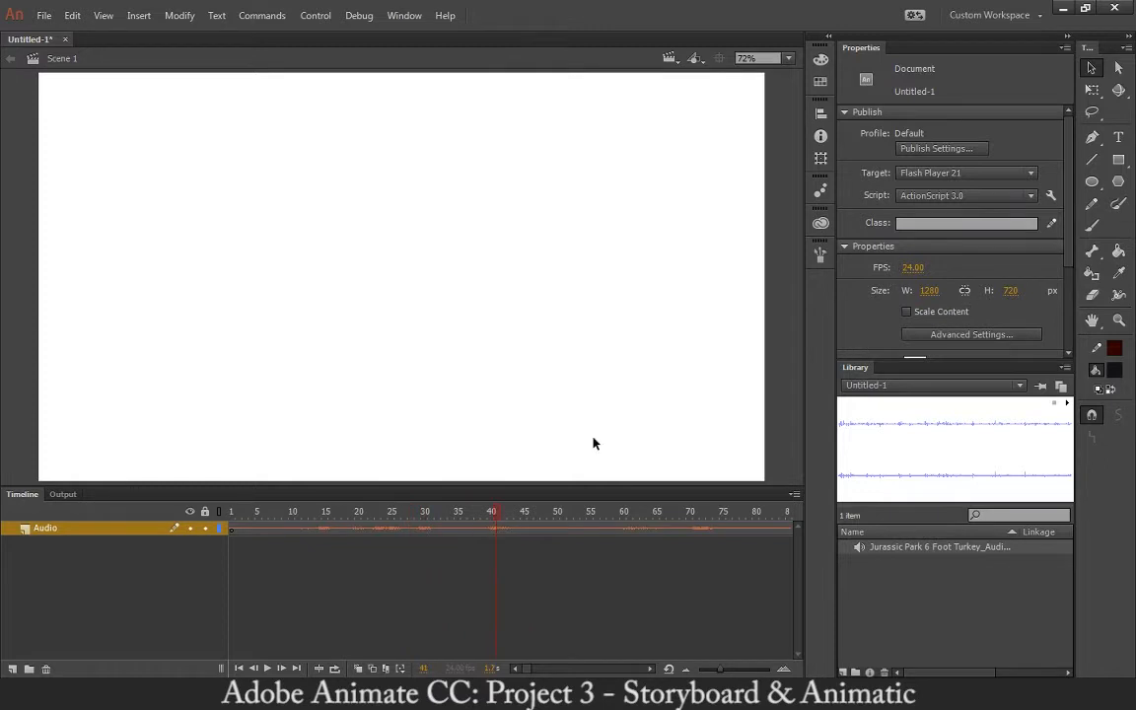
Set the Audio layer sound's sync to Stream and scrub through the timeline to hear it
click(563, 529)
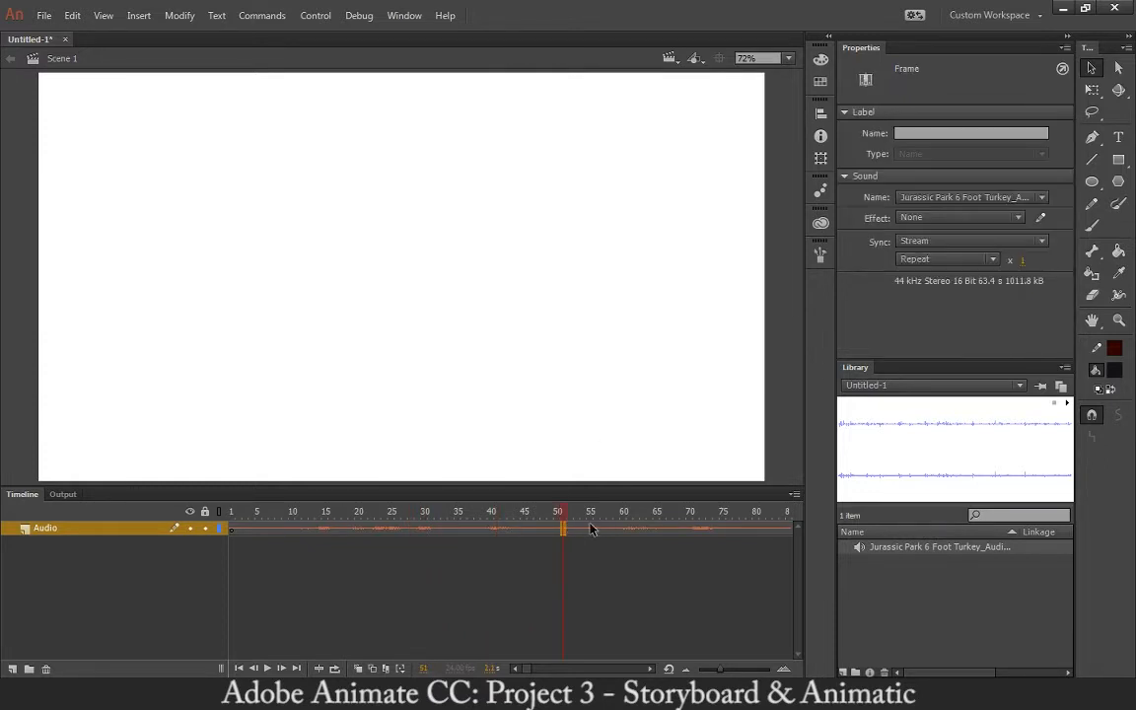
click(921, 243)
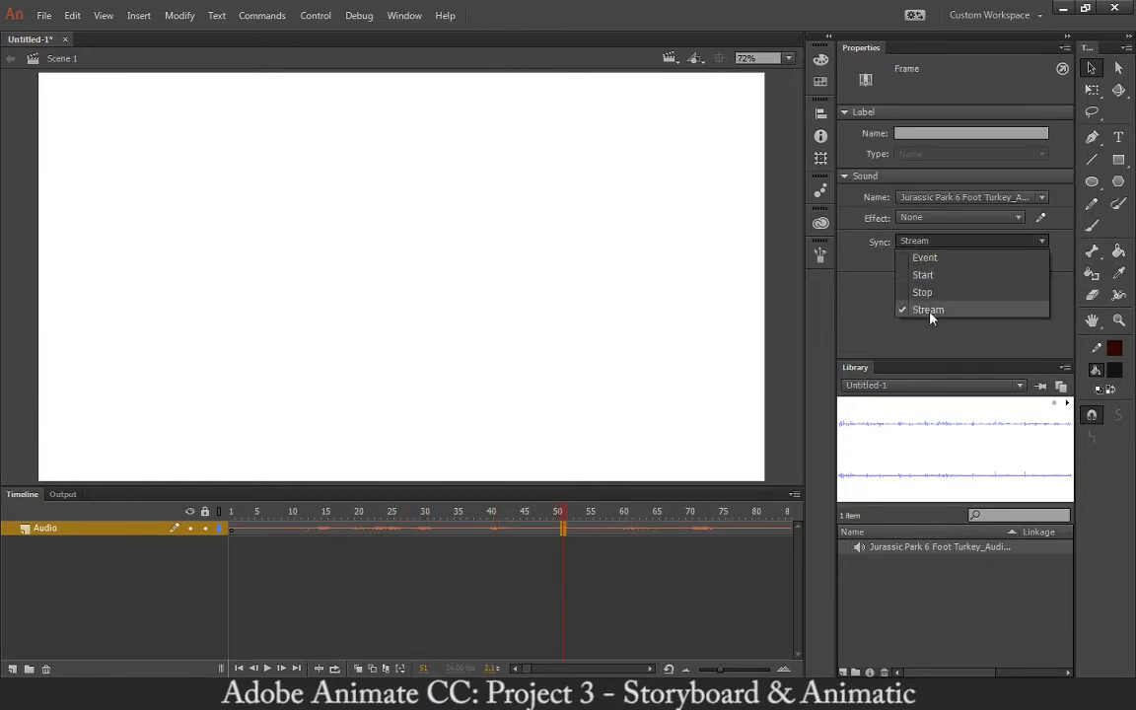
click(931, 309)
click(338, 518)
drag(338, 522, 424, 524)
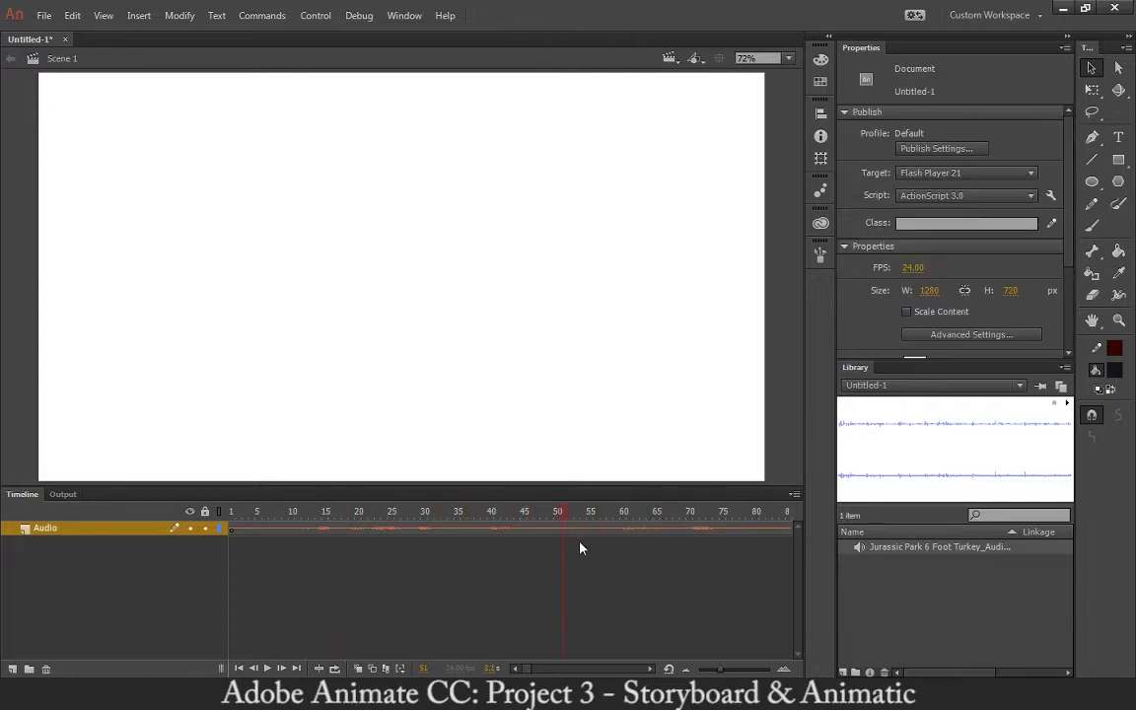
drag(580, 548, 508, 554)
Lock the Audio layer and add a new layer named "Boards" above it
click(204, 528)
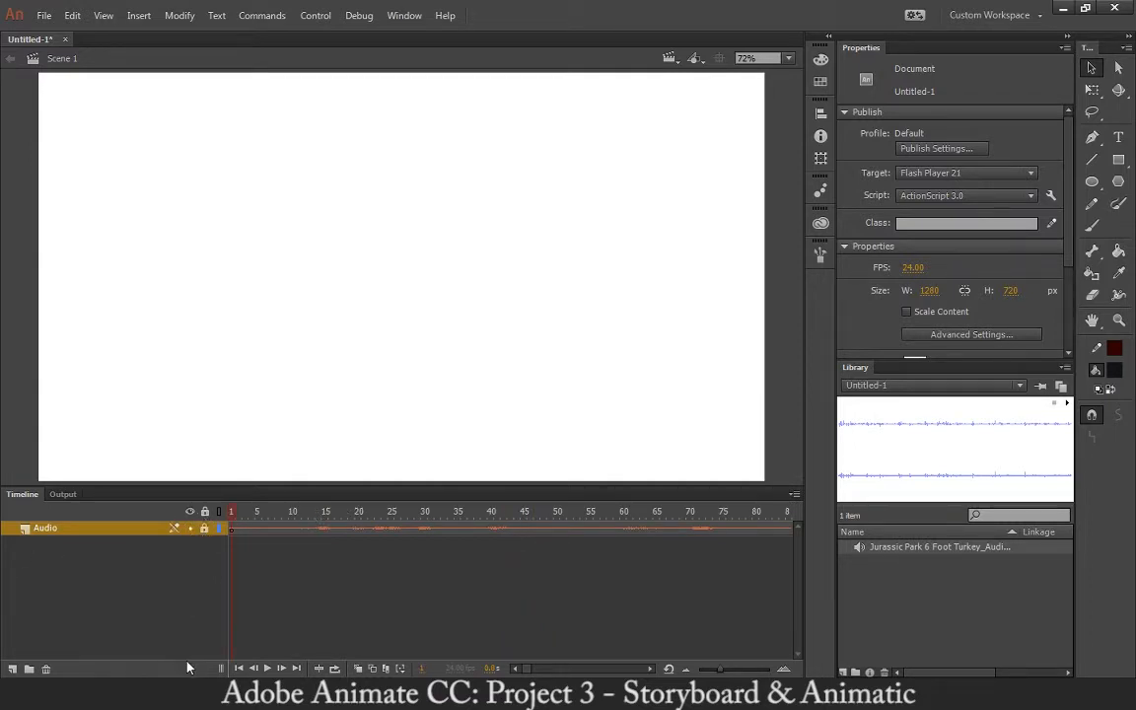
click(13, 669)
double_click(47, 528)
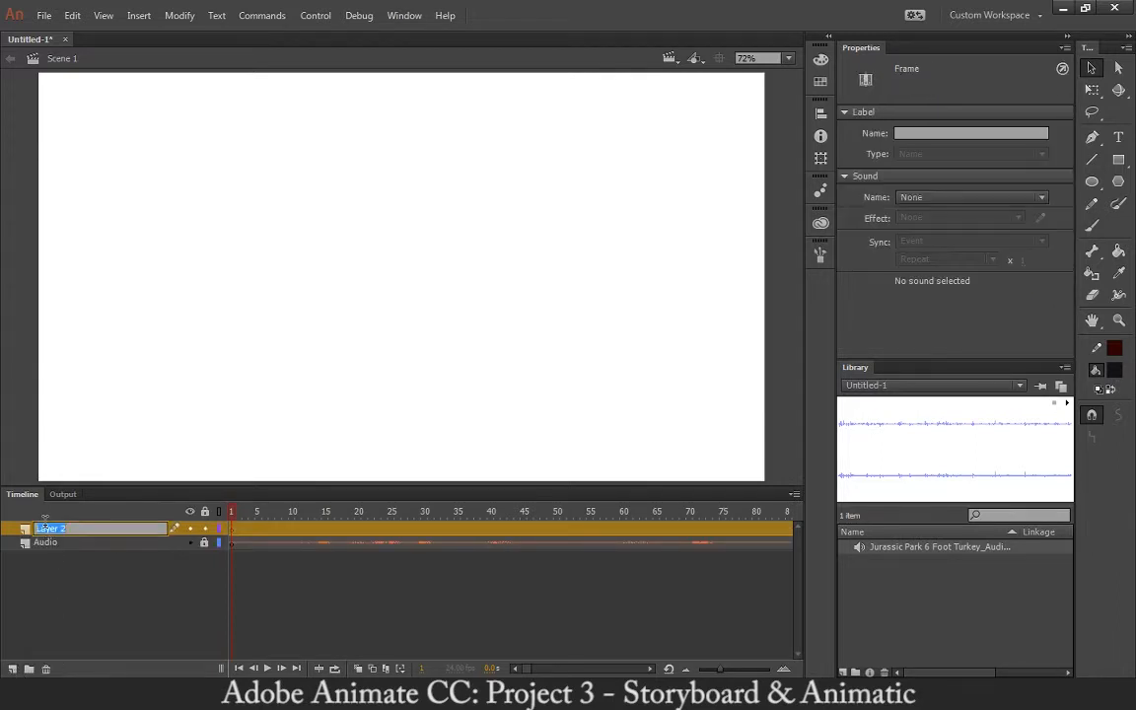
text(Bounds)
key(Return)
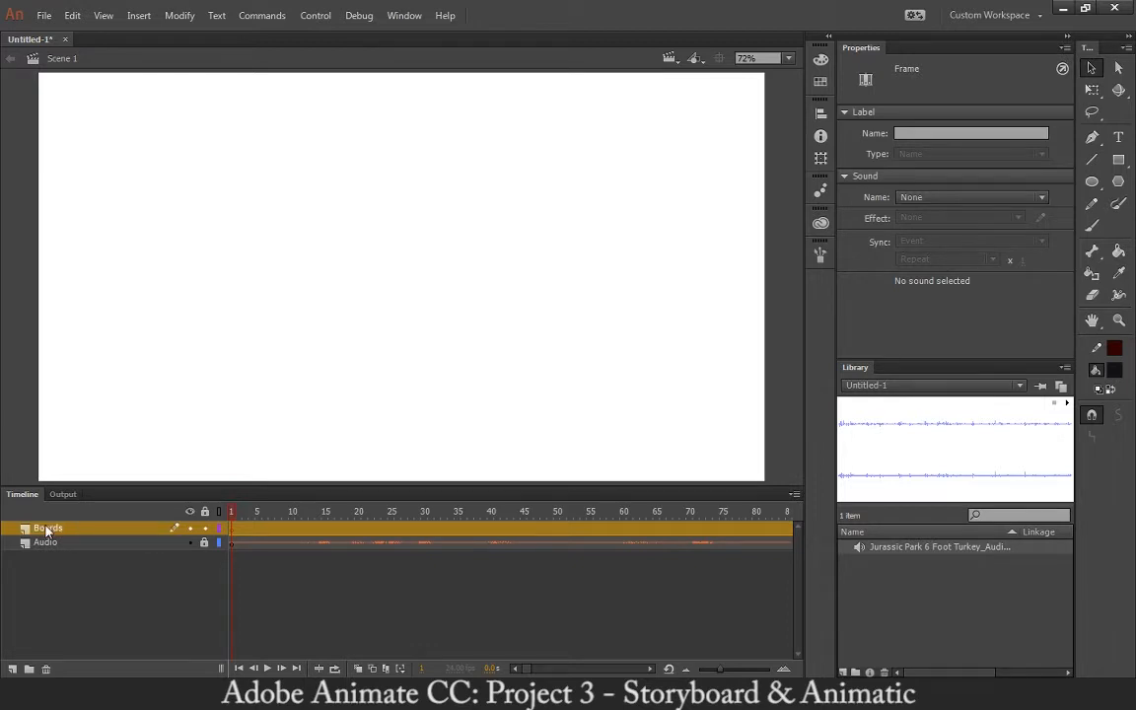
With the Brush tool active, play the opening of the soundtrack, rewind to frame 1 and play it again
click(252, 340)
key(b)
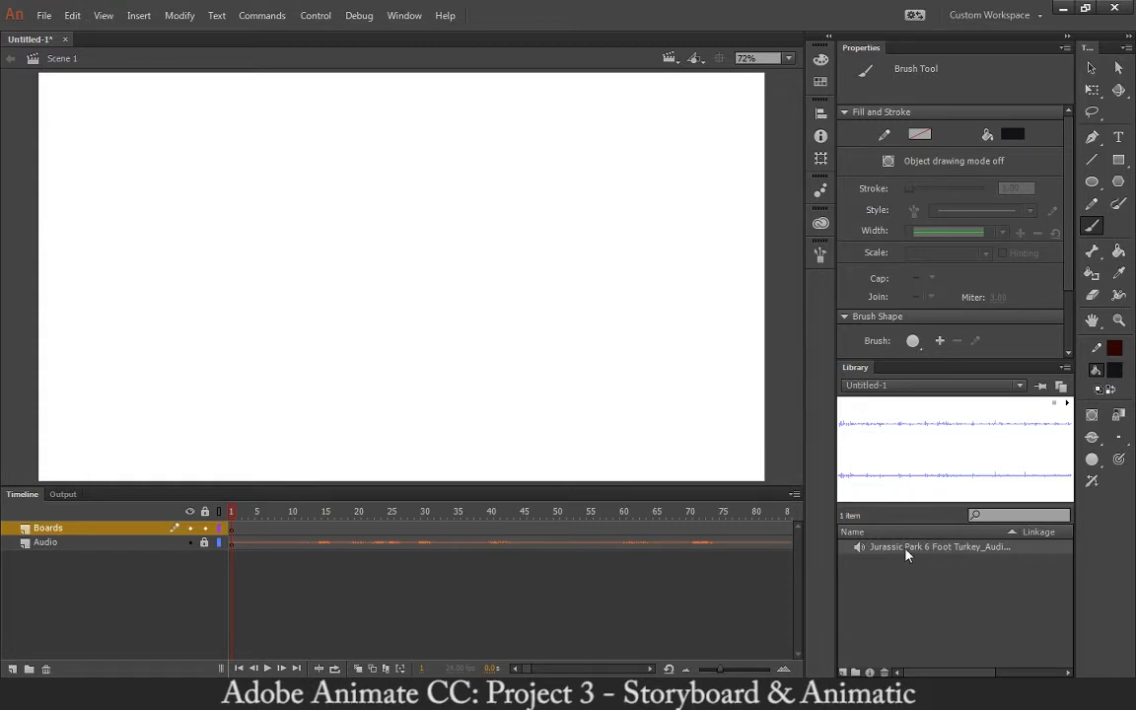
click(268, 669)
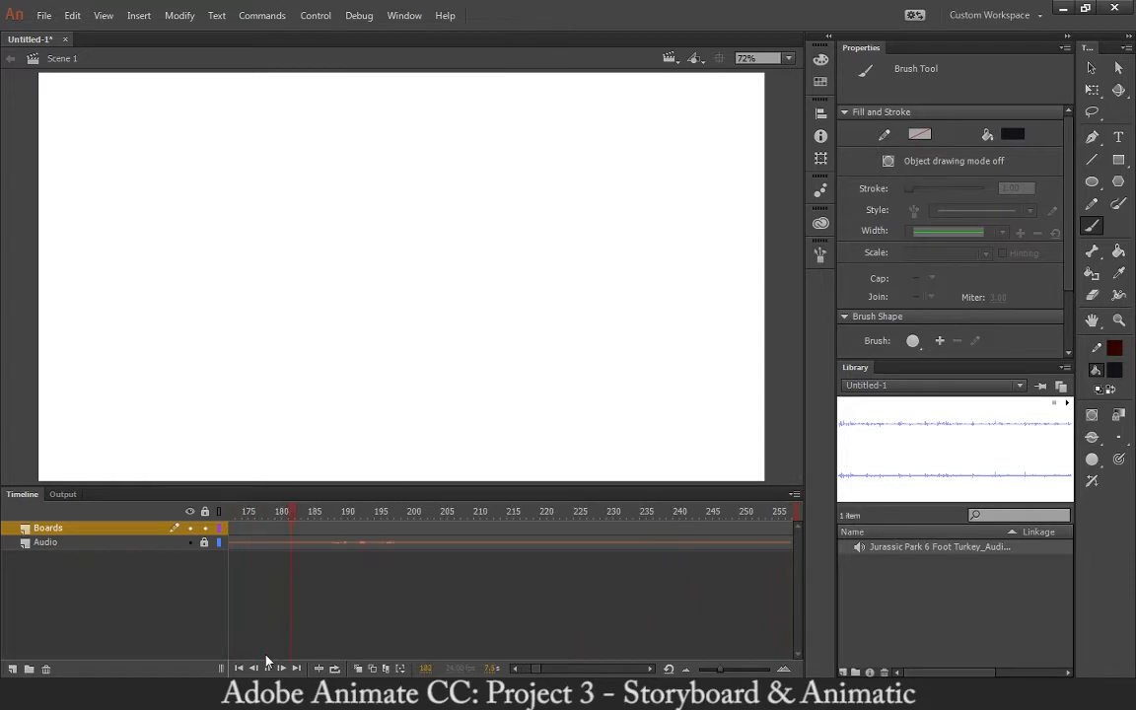
click(266, 663)
drag(509, 520, 88, 539)
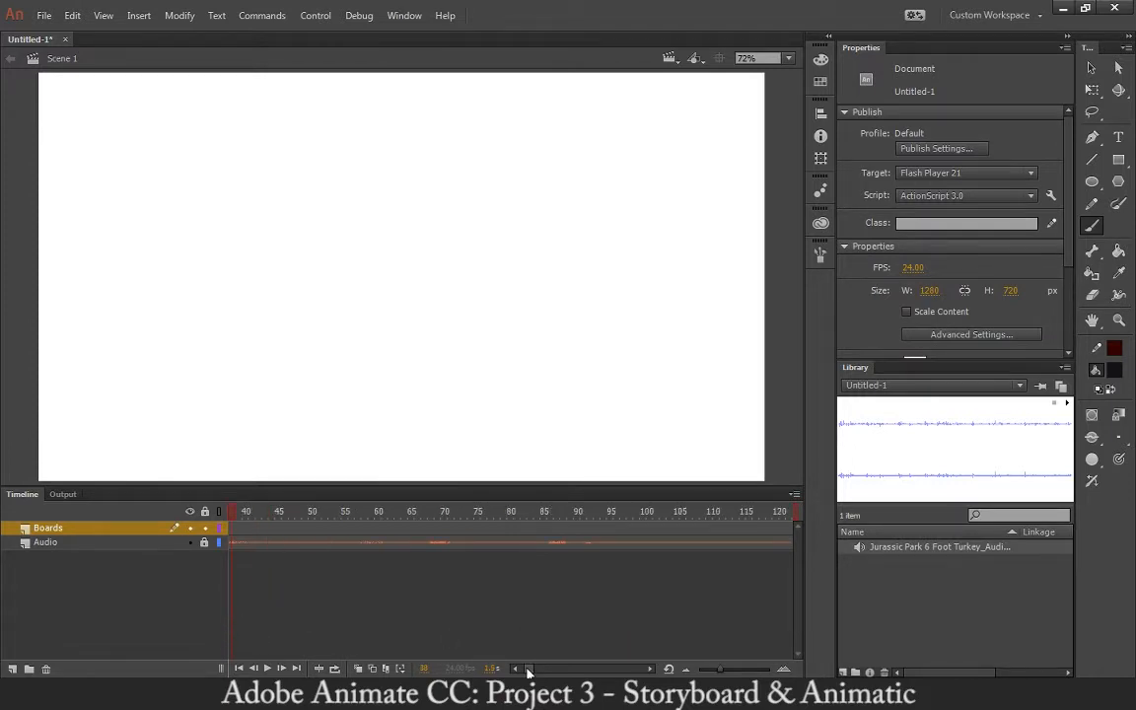
drag(528, 669, 517, 673)
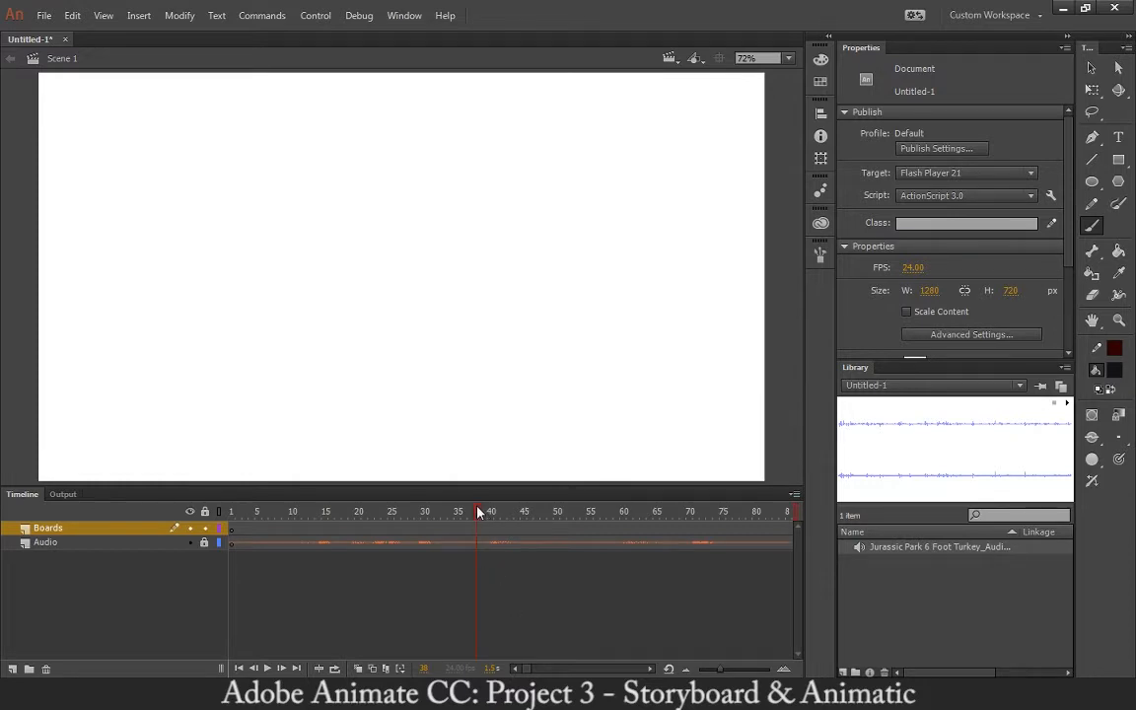
drag(476, 513, 231, 515)
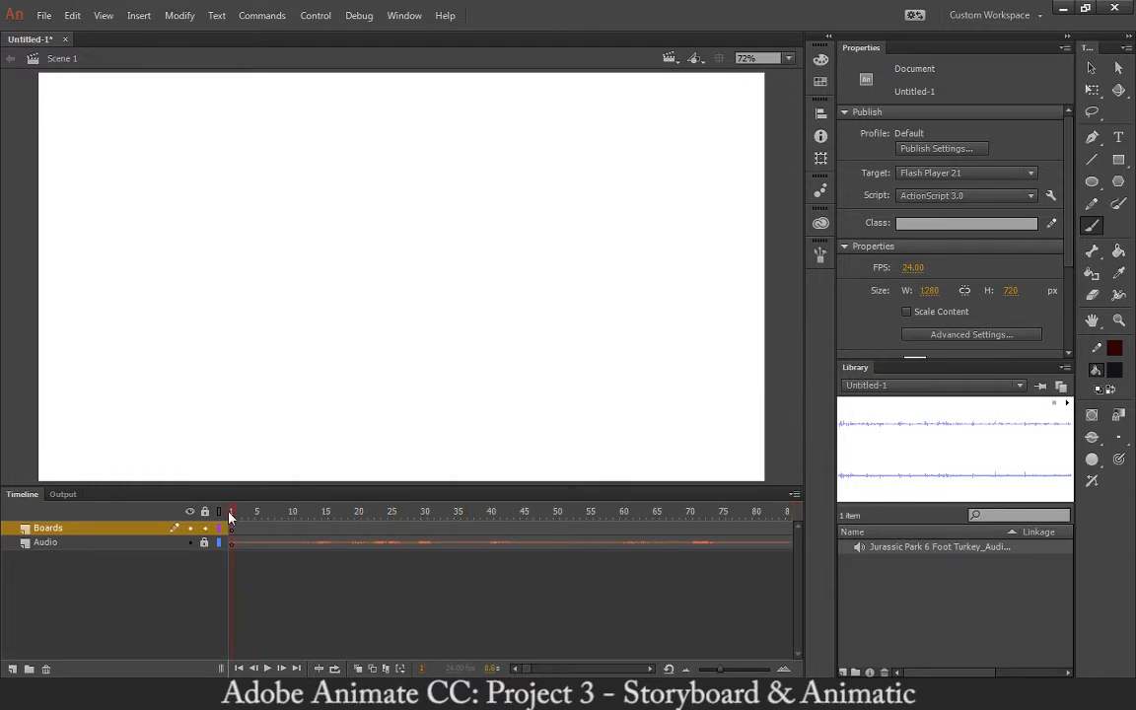
click(267, 669)
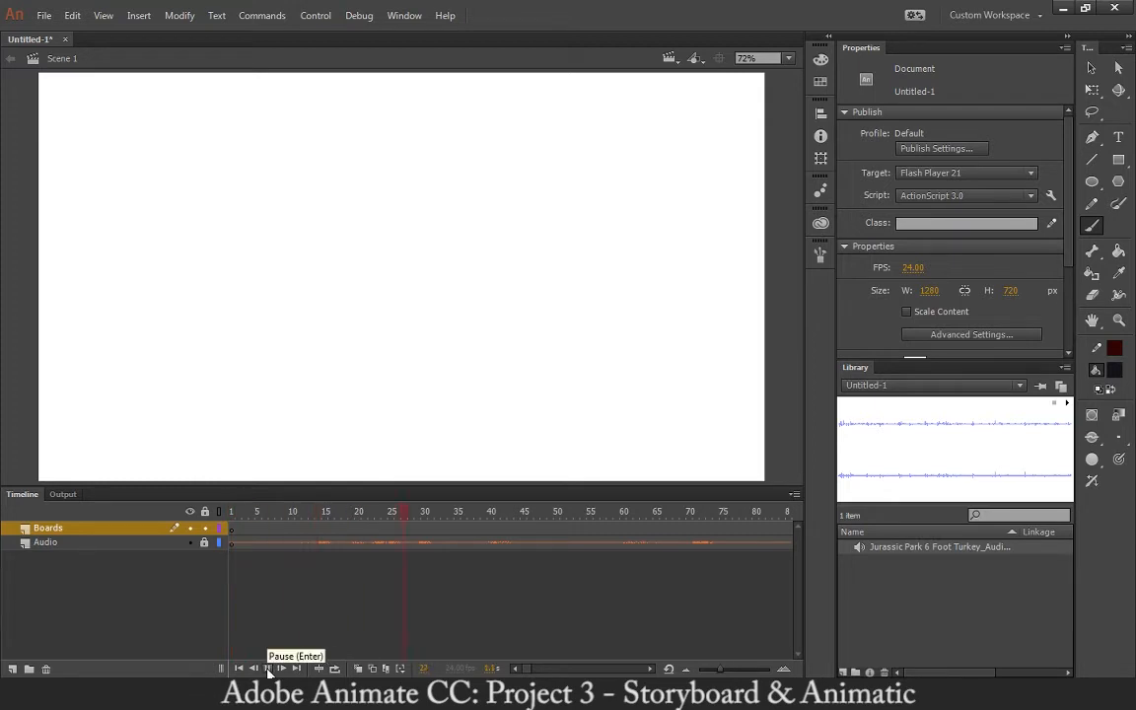
click(267, 669)
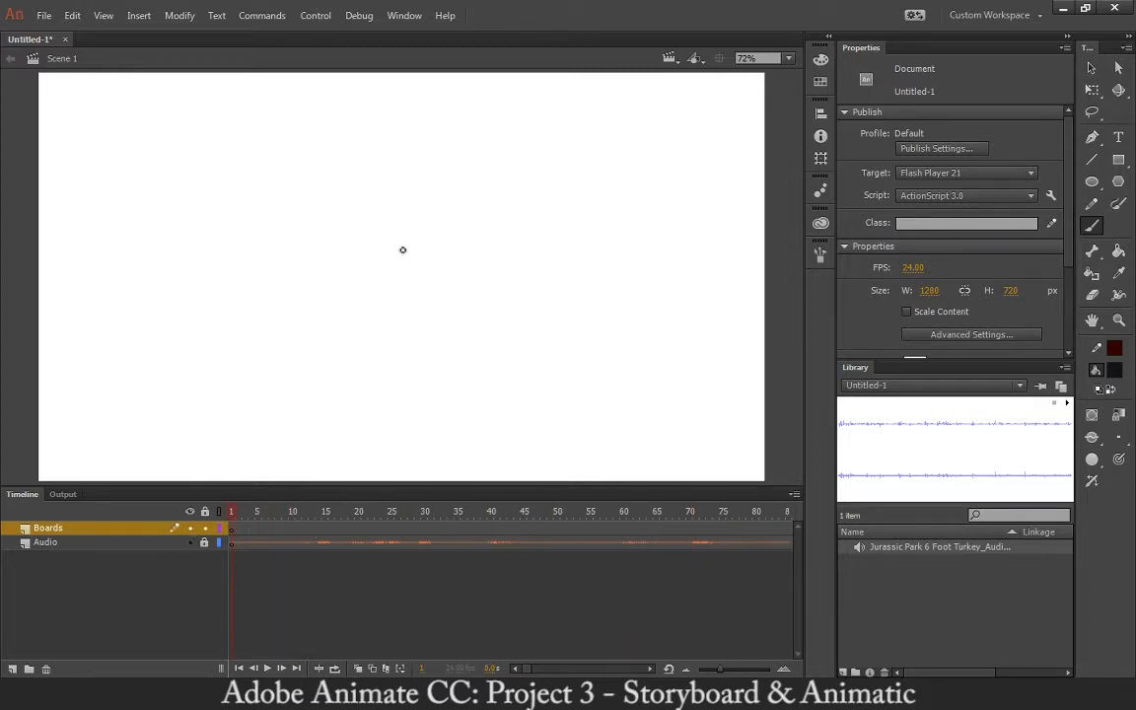
Try freehand brush strokes on frame 1 of the Boards layer and undo them
drag(395, 243, 434, 281)
key(ctrl+z)
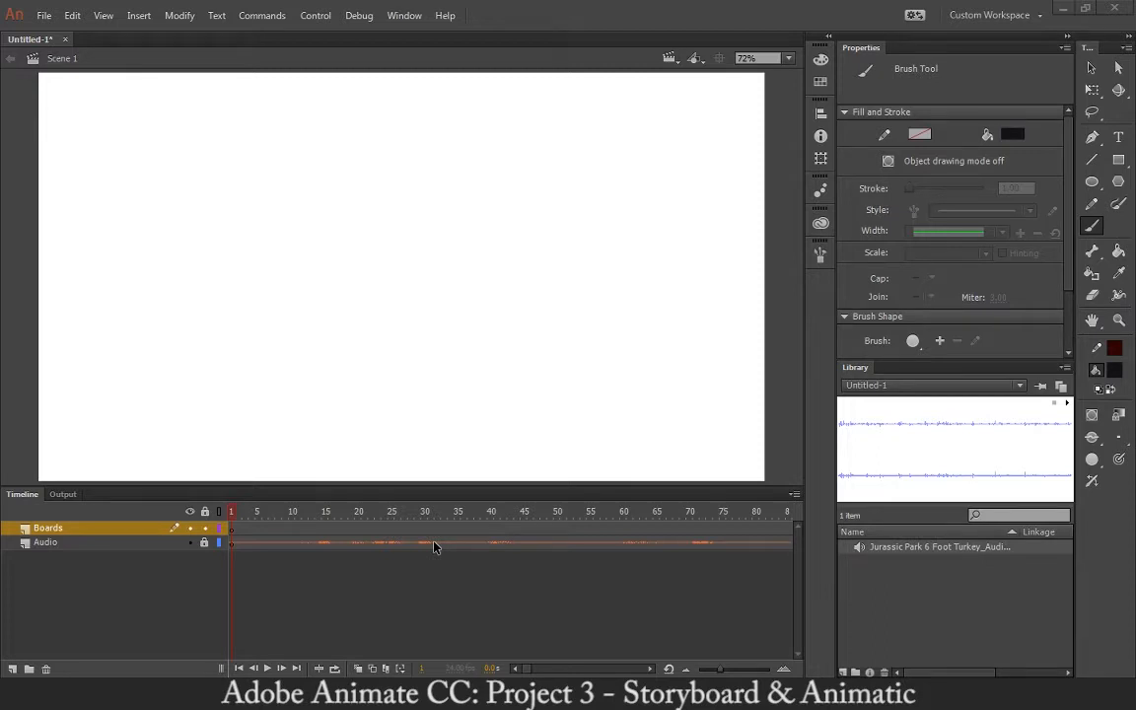
drag(232, 520, 238, 520)
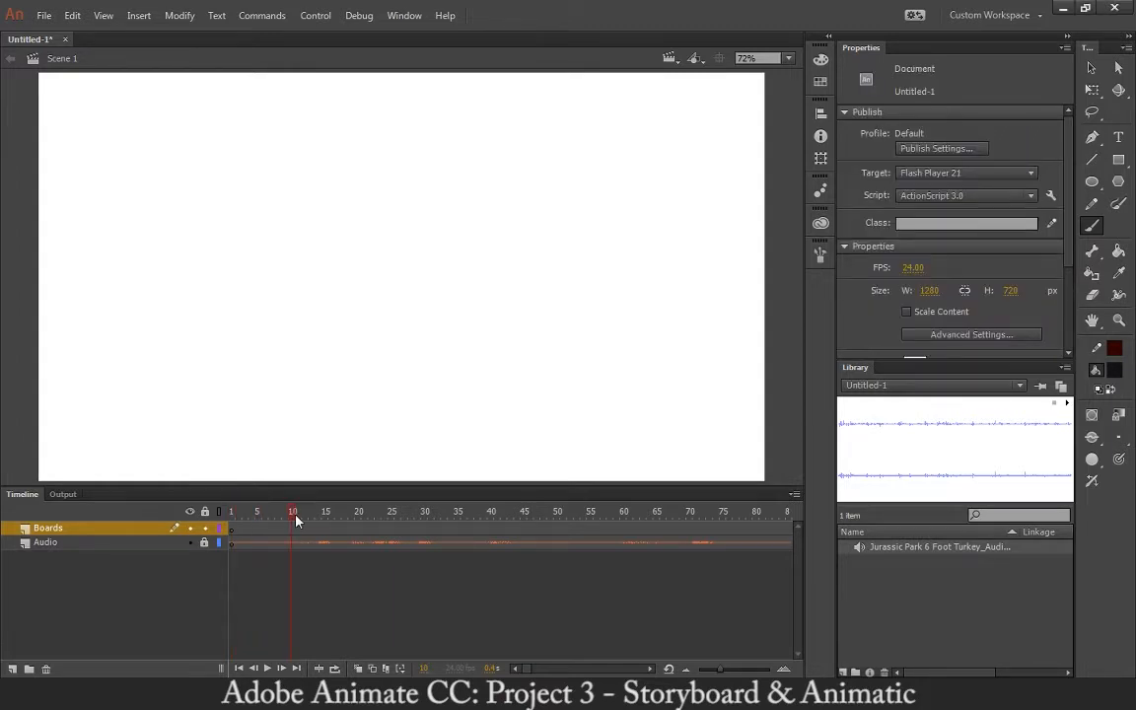
drag(293, 520, 247, 519)
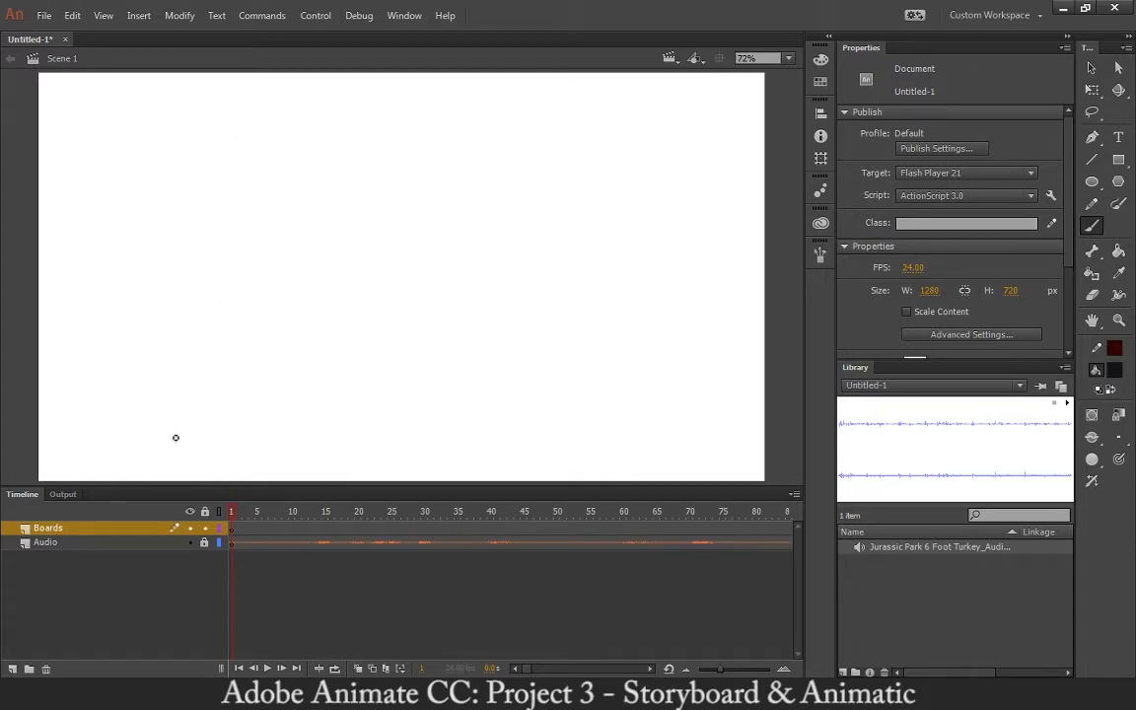
key(ctrl+minus)
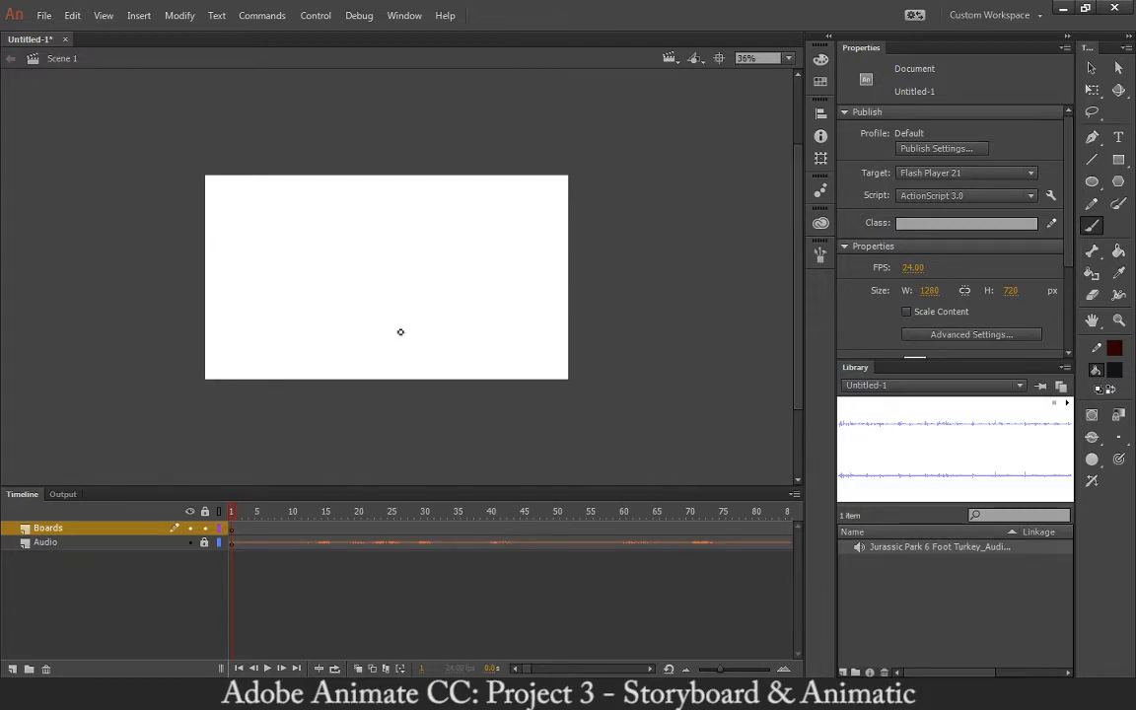
drag(394, 326, 379, 252)
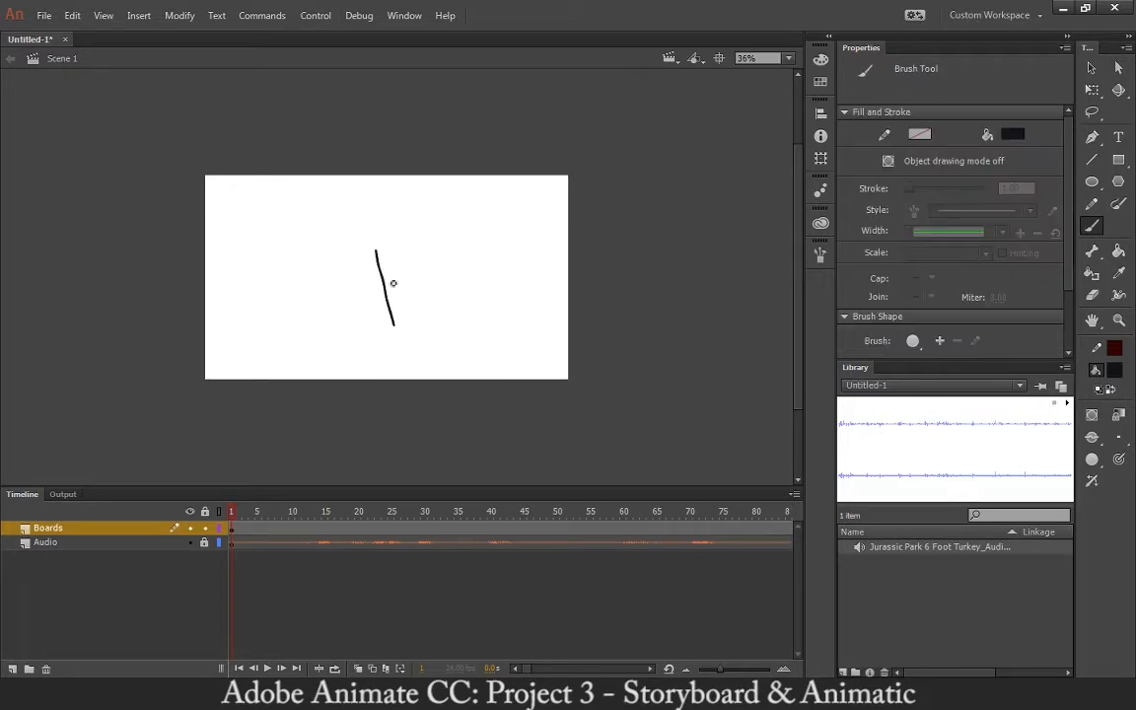
key(ctrl+z)
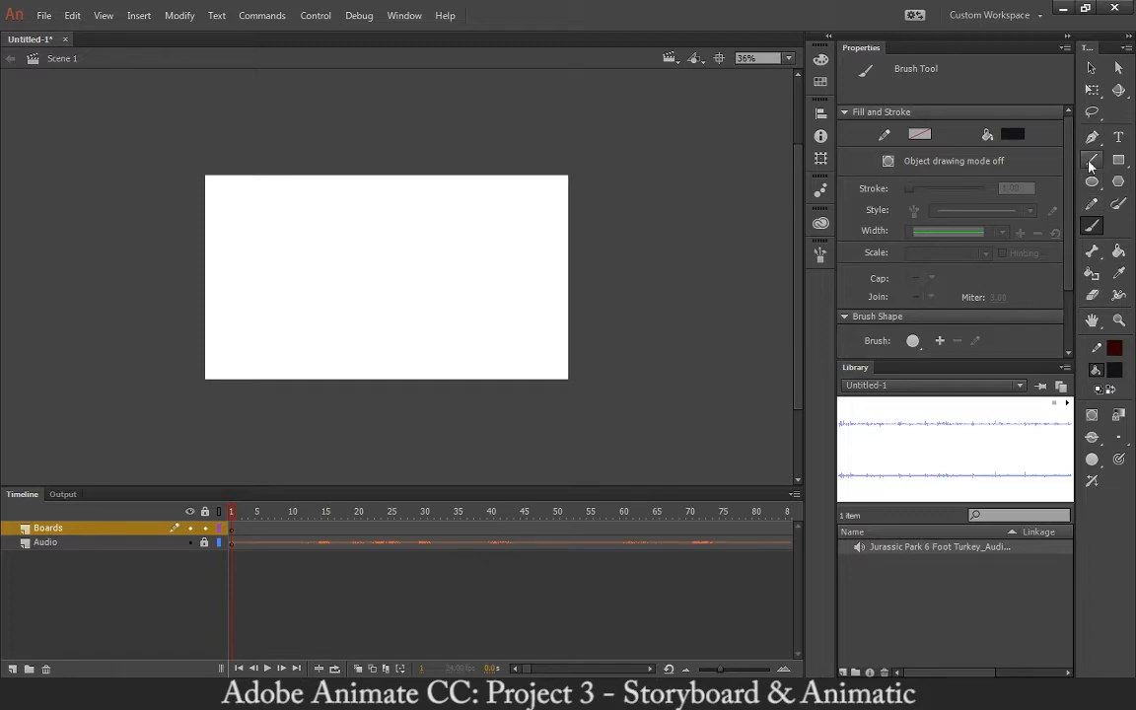
Add the static text "LIBRARY" on the upper right part of the stage, set it to 96 pt and centre-align it
click(1119, 139)
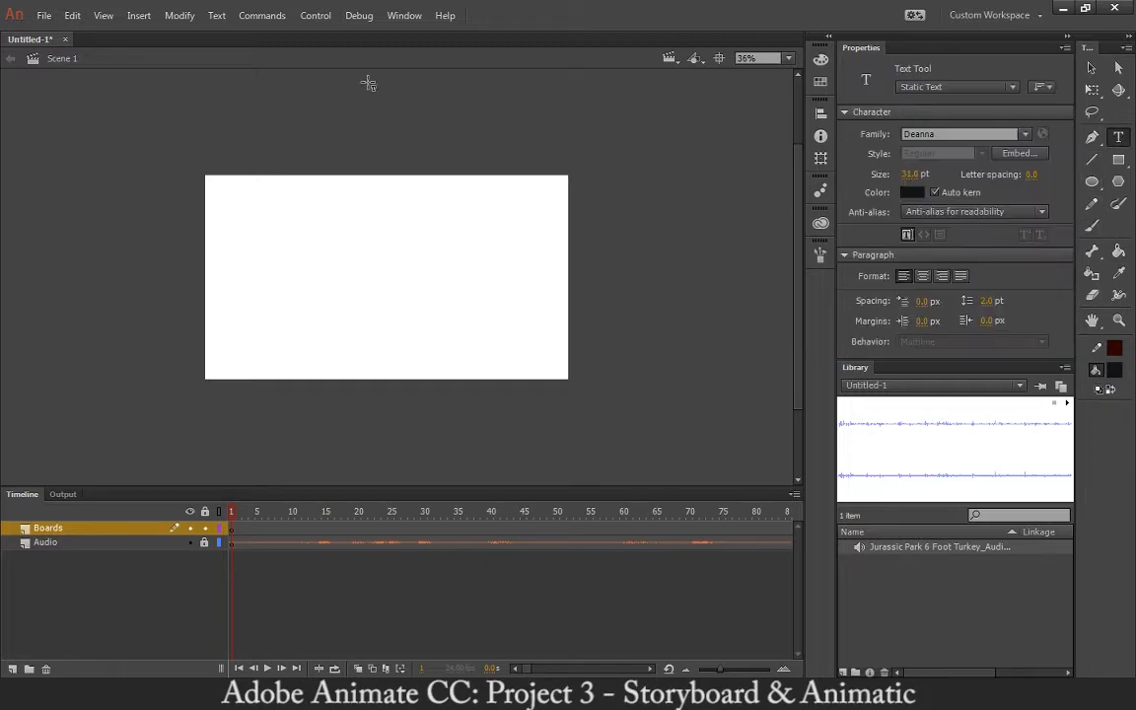
drag(467, 242, 520, 252)
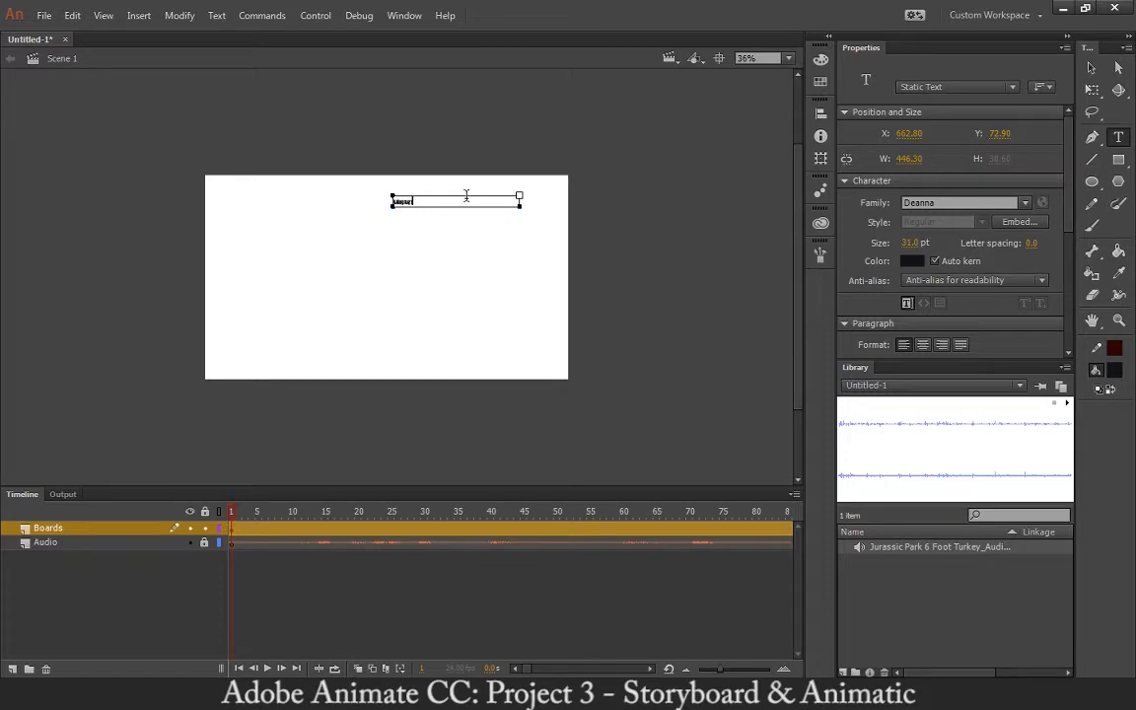
drag(465, 198, 382, 198)
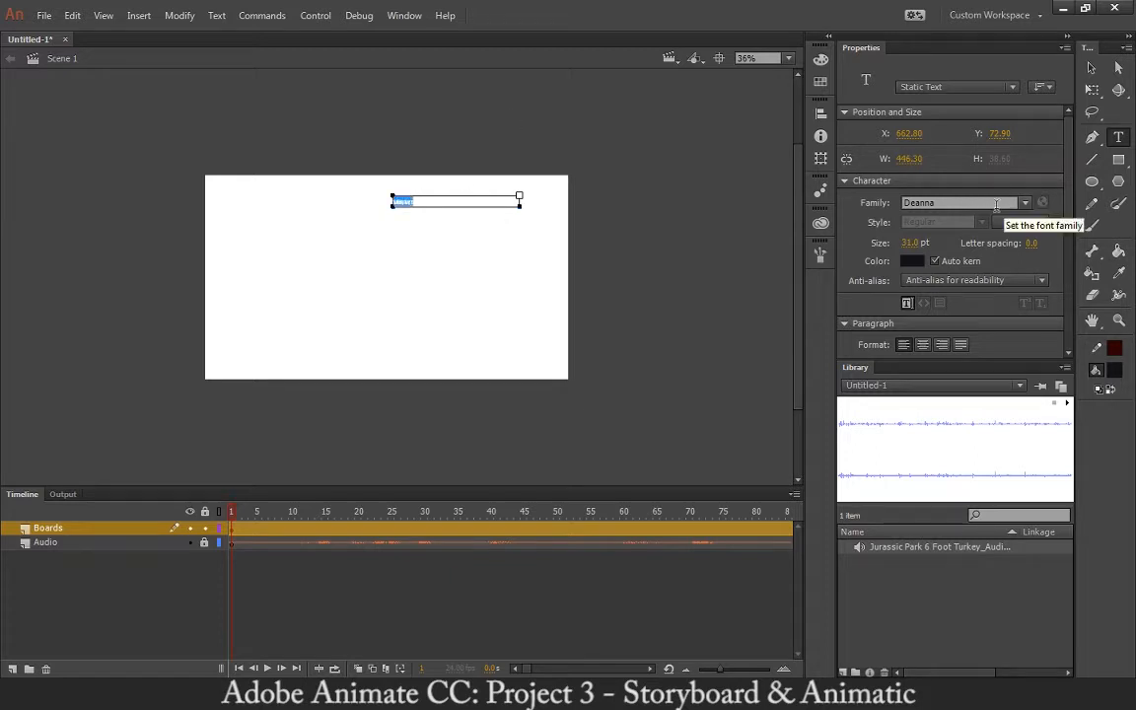
drag(915, 244, 981, 249)
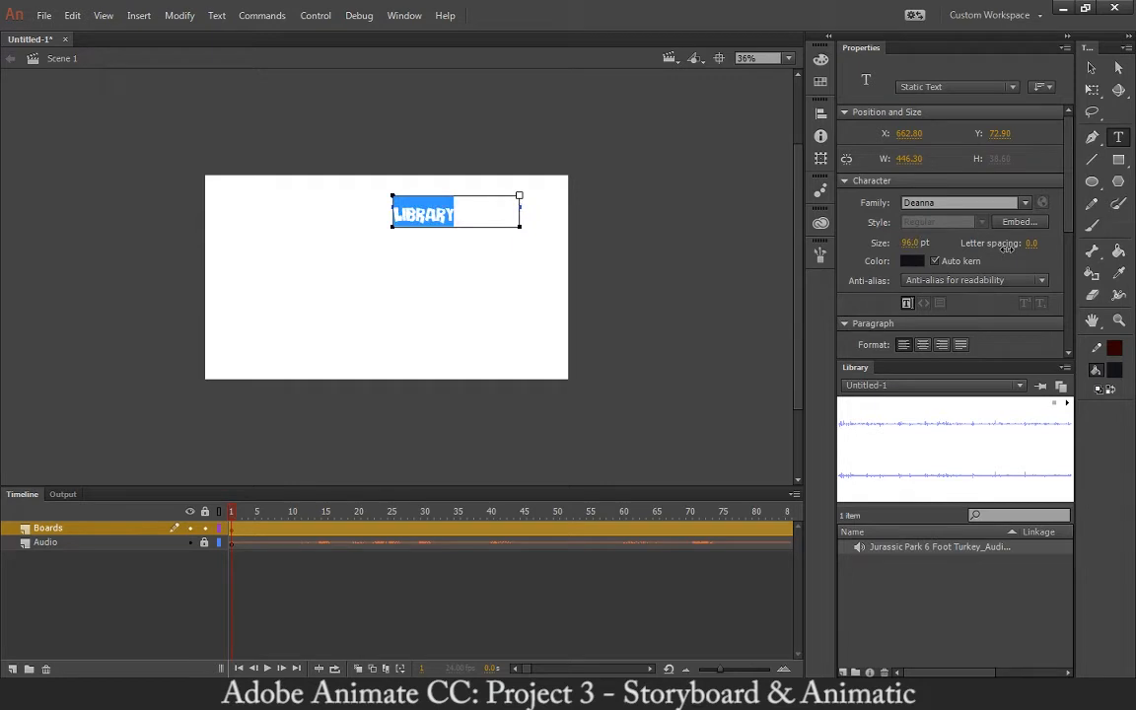
click(1090, 68)
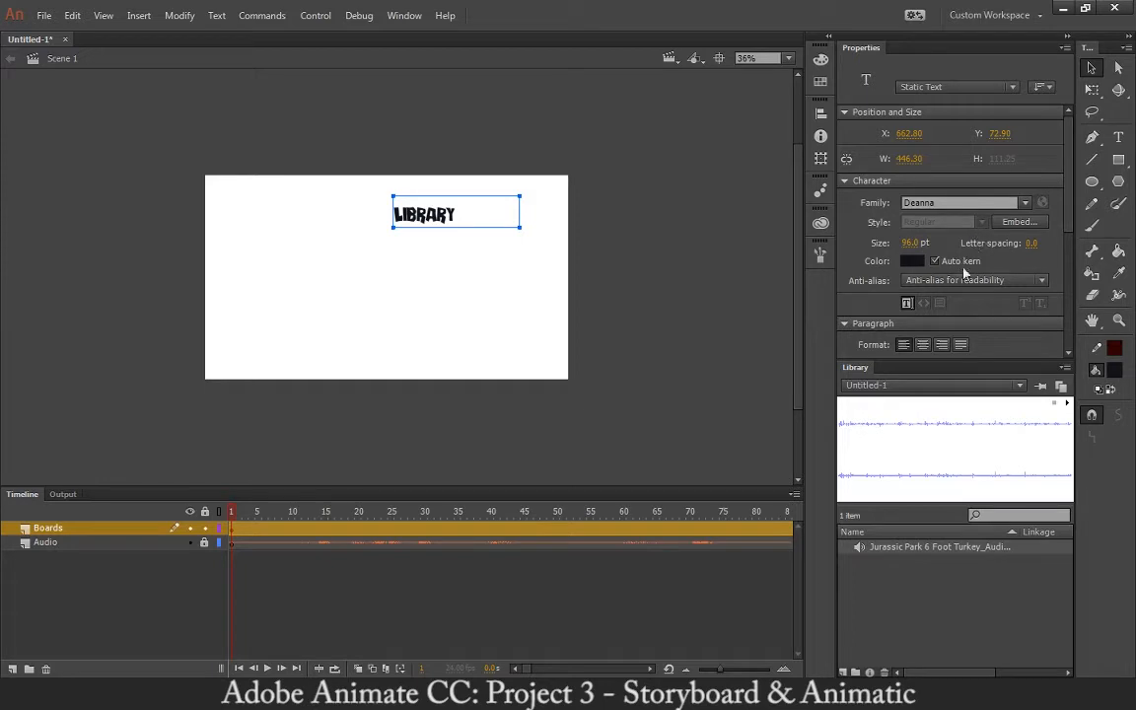
click(923, 346)
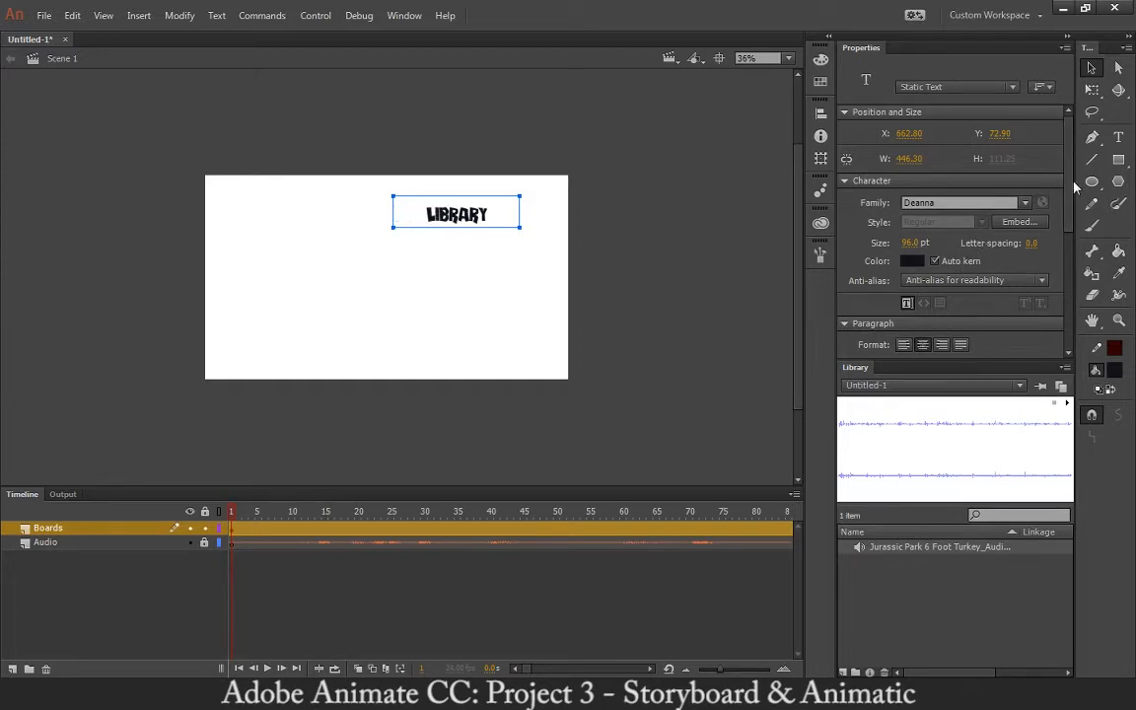
key(b)
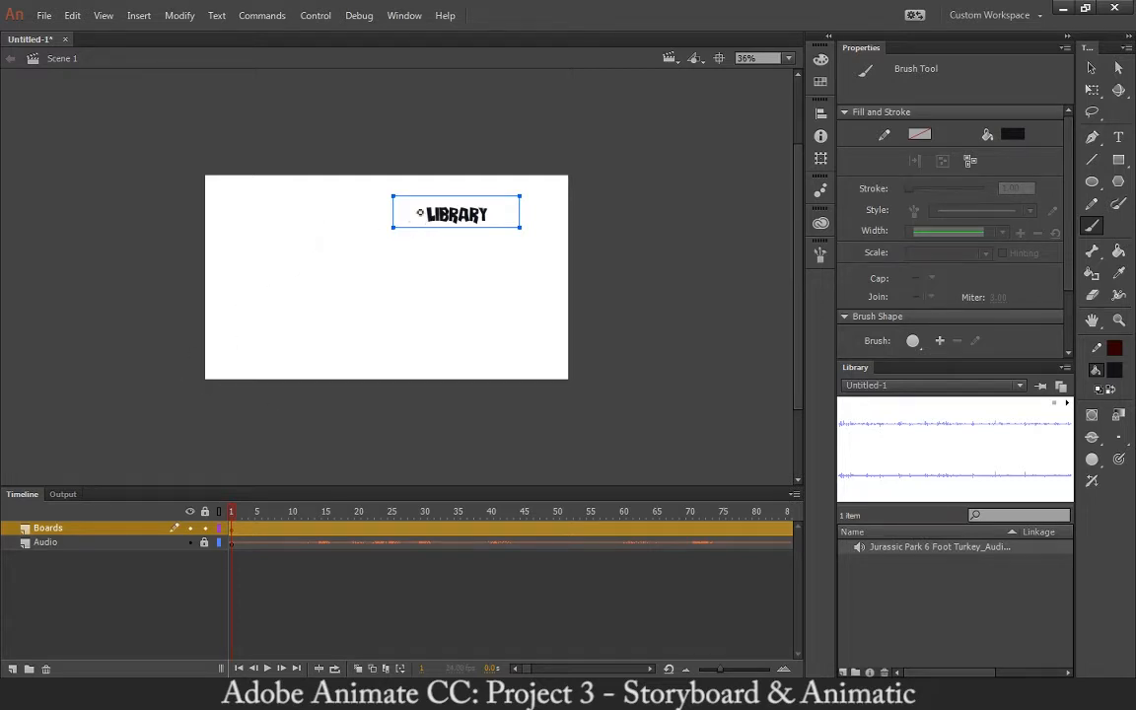
key(ctrl+=)
key(space)
drag(320, 370, 266, 236)
key(ctrl+minus)
Add a new layer named "Rule of Thirds" above the Boards layer
click(12, 668)
double_click(49, 528)
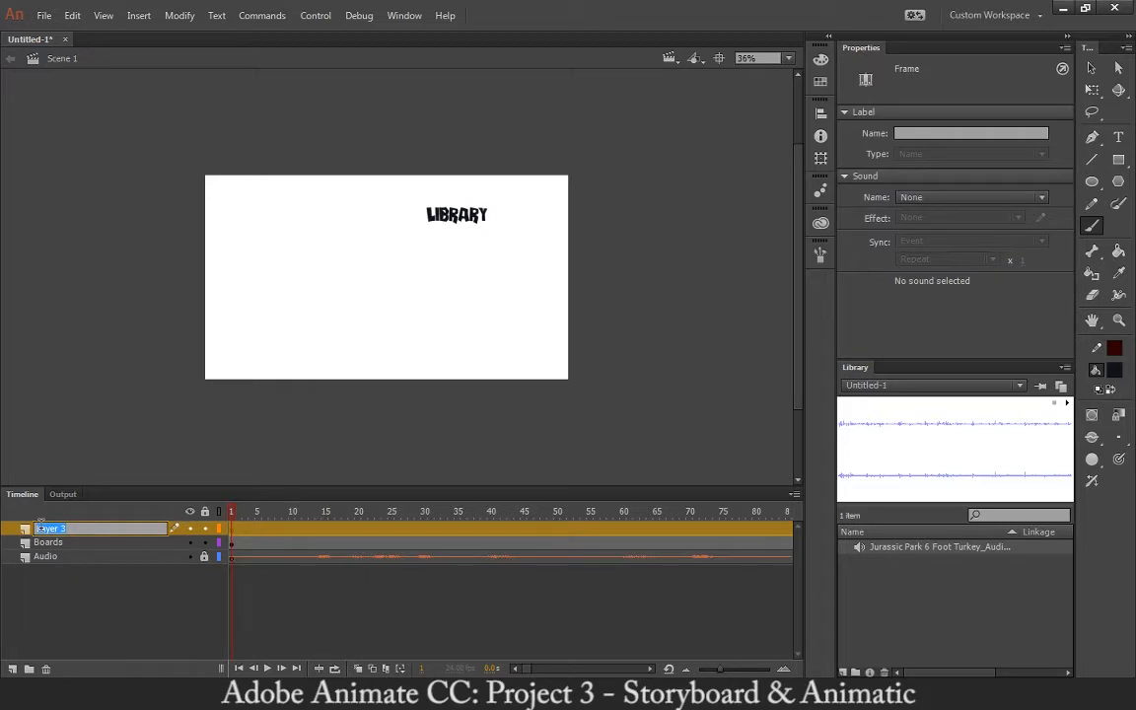
text(Rule of Thirds)
key(Return)
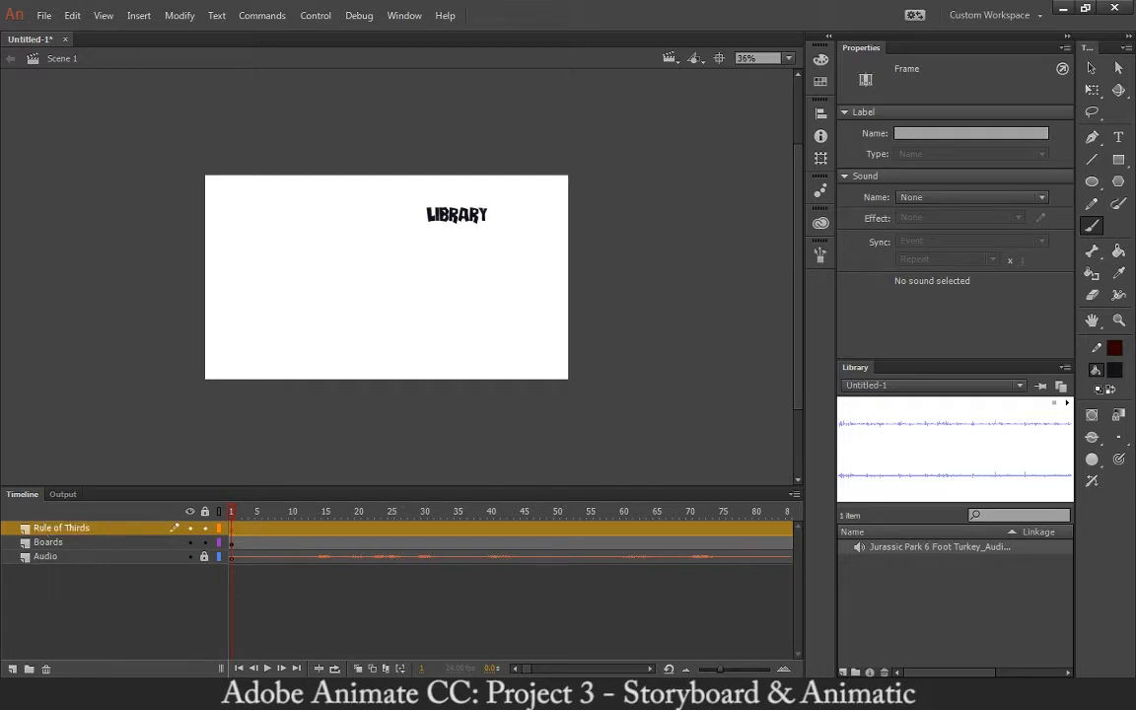
With the Line tool active, set both the fill colour and the stroke colour to black
click(1092, 160)
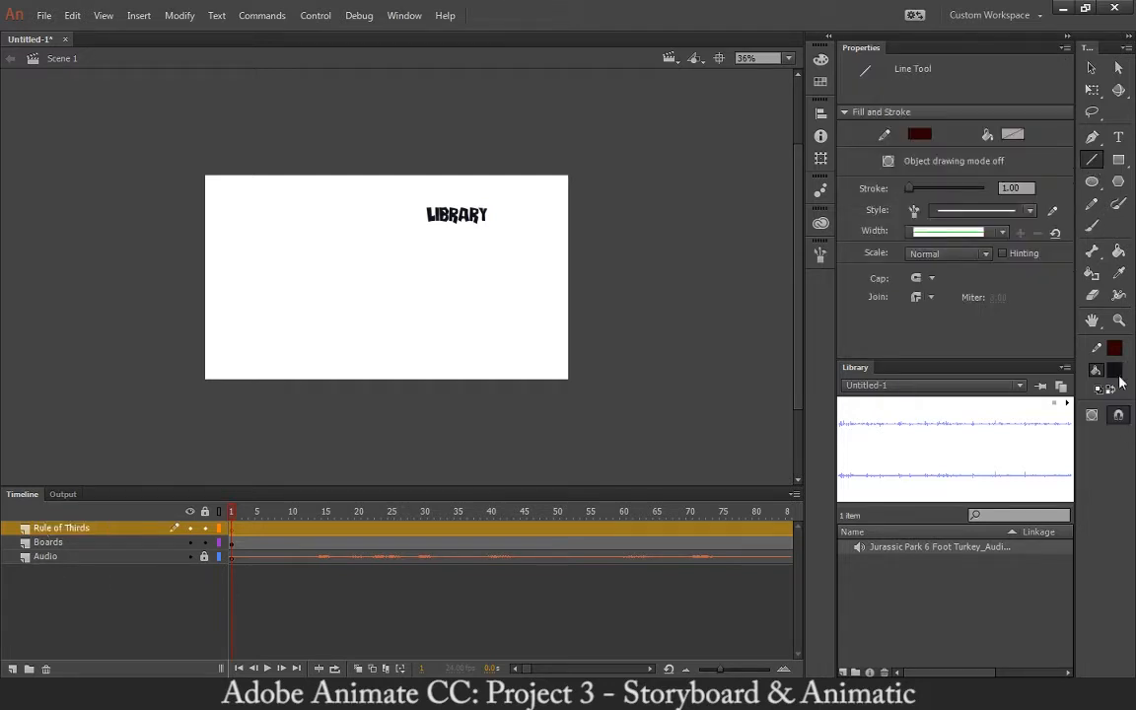
click(1114, 369)
click(882, 419)
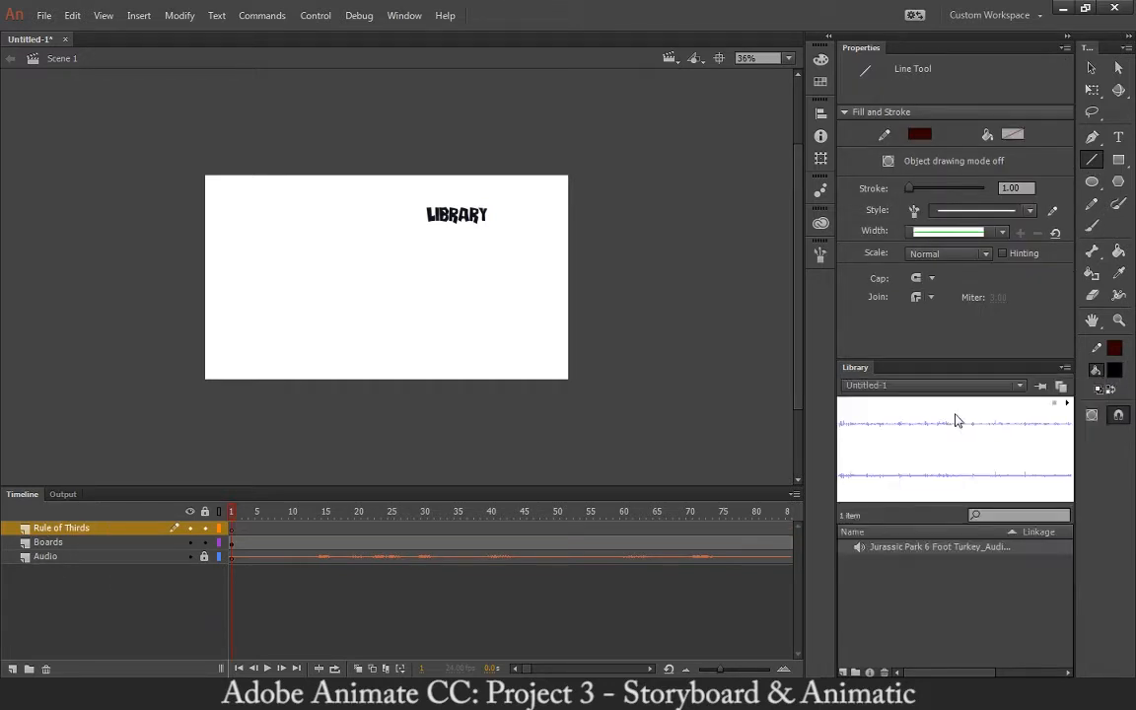
click(1114, 369)
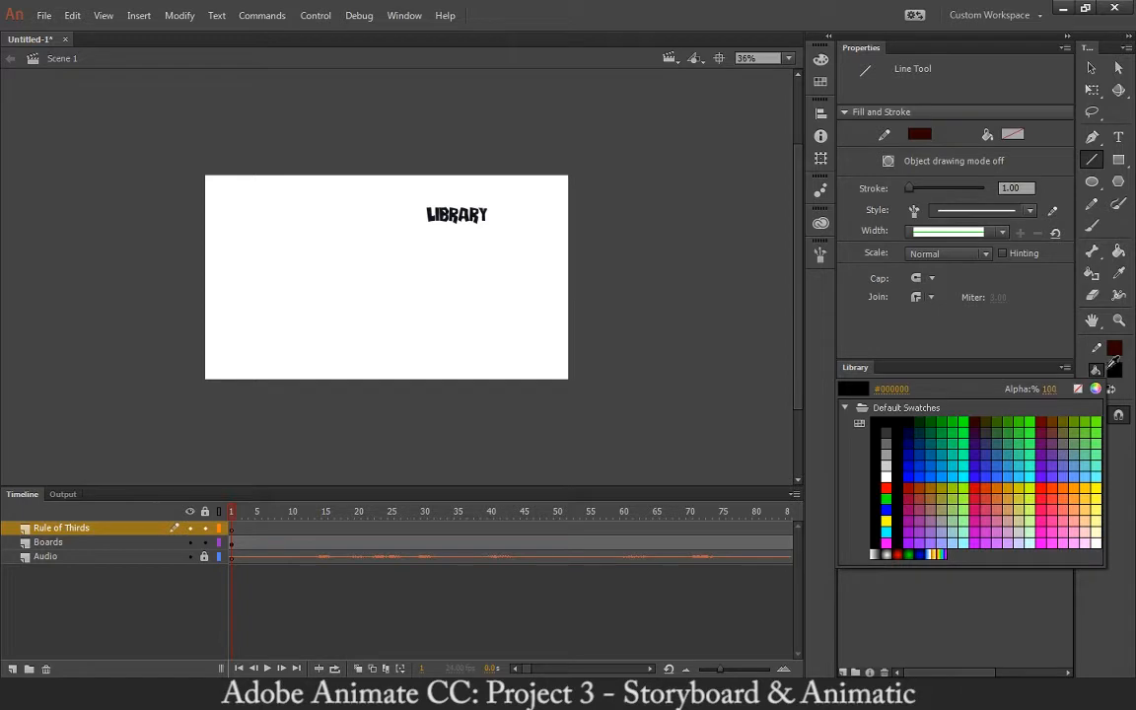
click(1114, 370)
click(1114, 355)
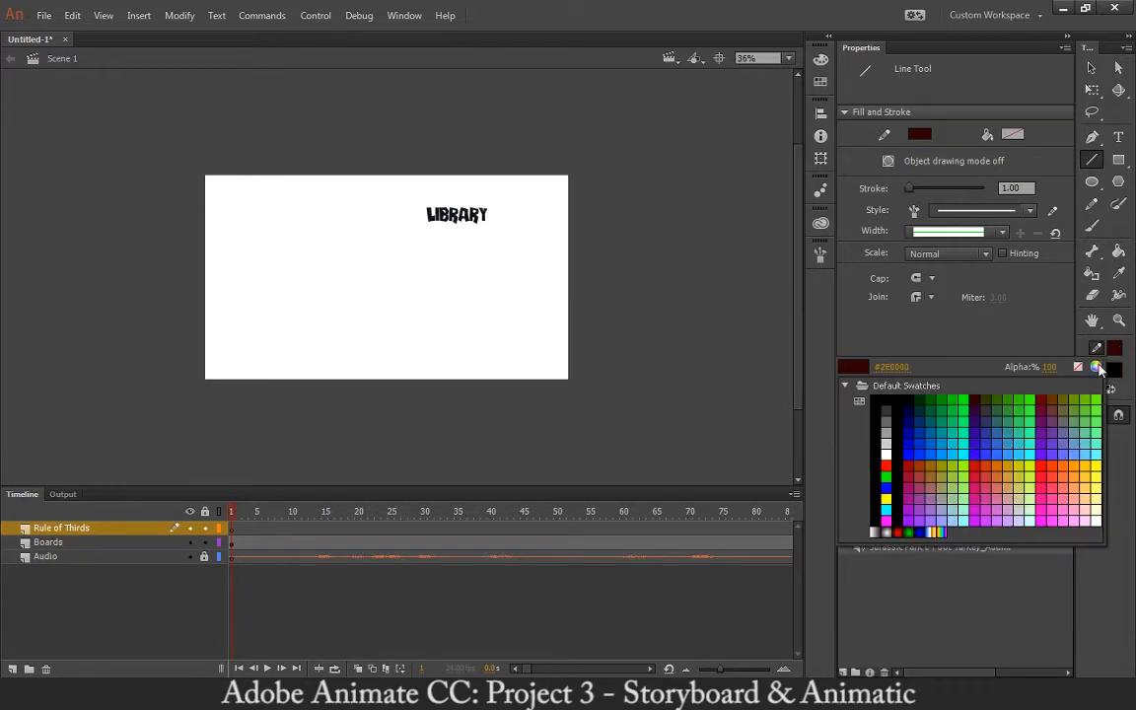
click(890, 399)
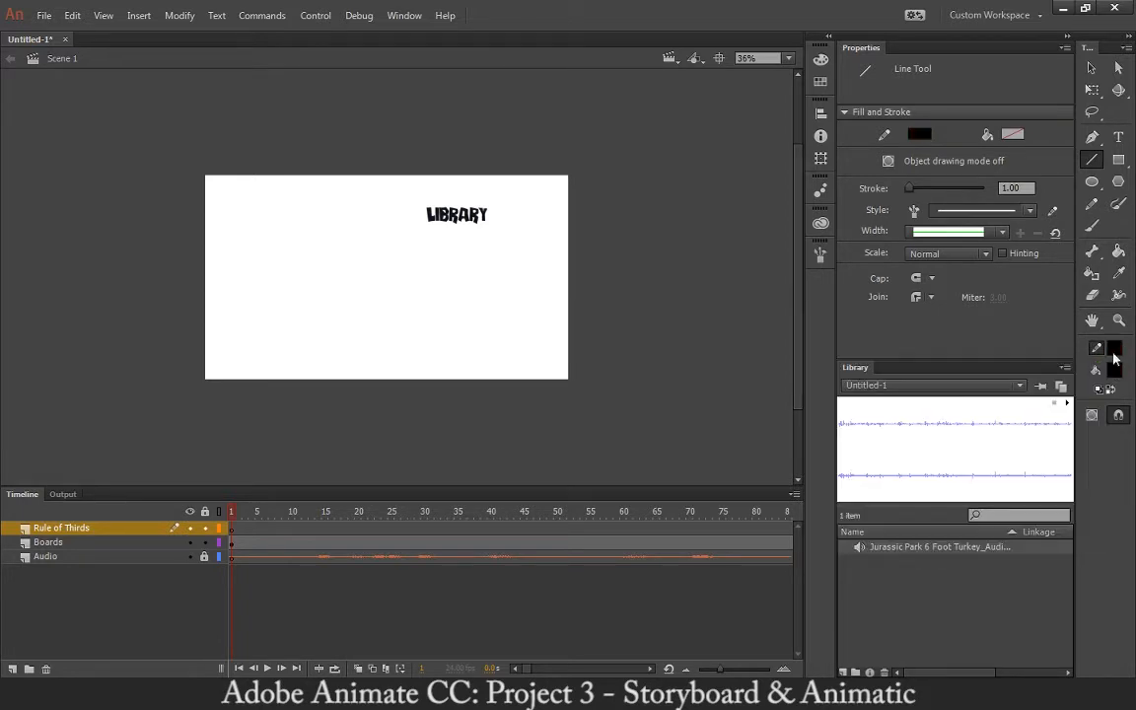
Set the stroke alpha to 75%, try a horizontal line across the upper part of the stage and undo it
click(1114, 353)
click(1051, 367)
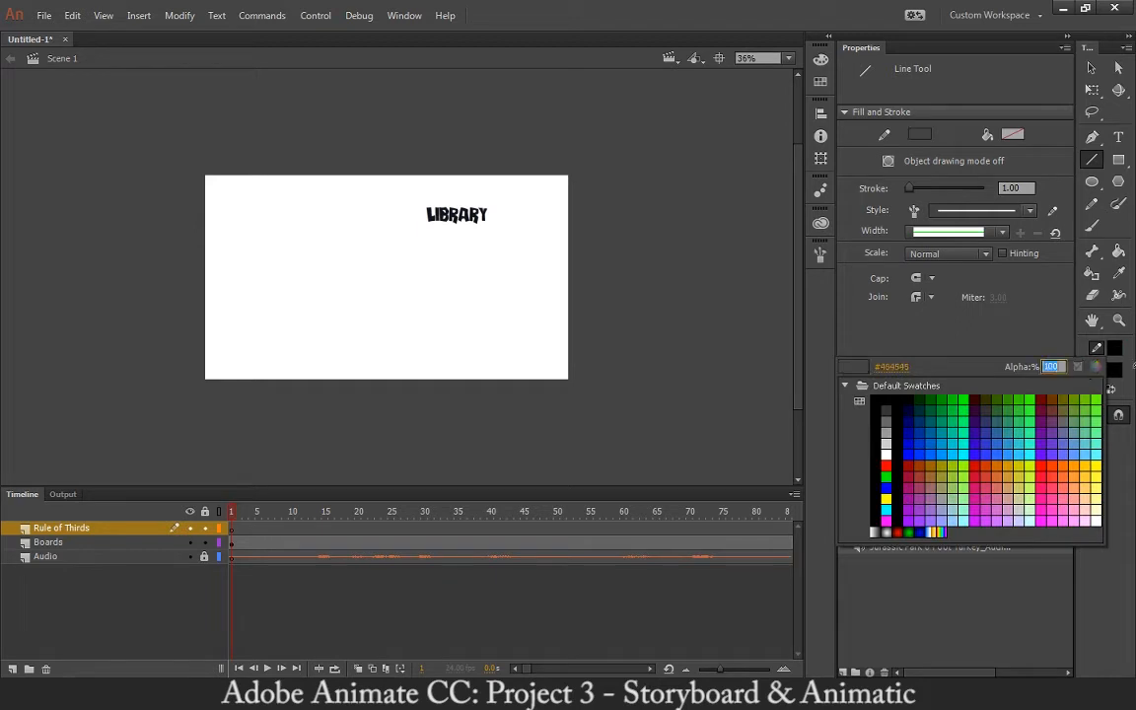
text(50)
key(Return)
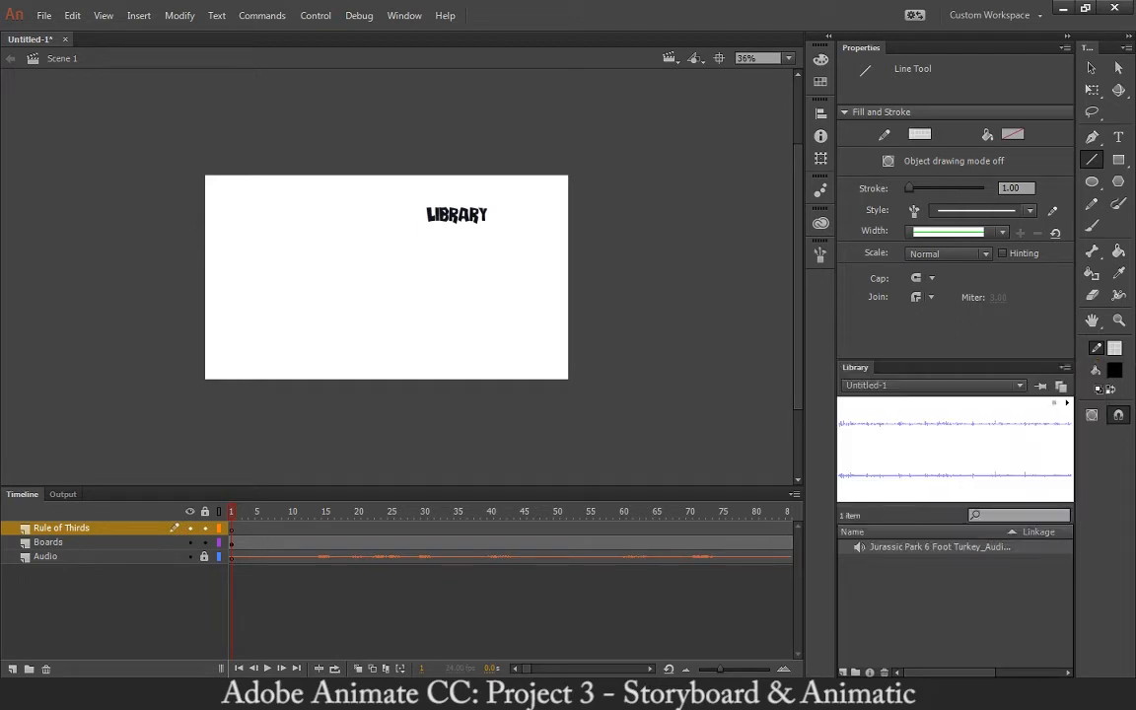
drag(183, 232, 584, 232)
key(ctrl+z)
Set the semi-transparent stroke colour to black again, try a horizontal line through the LIBRARY text and undo it
click(1114, 347)
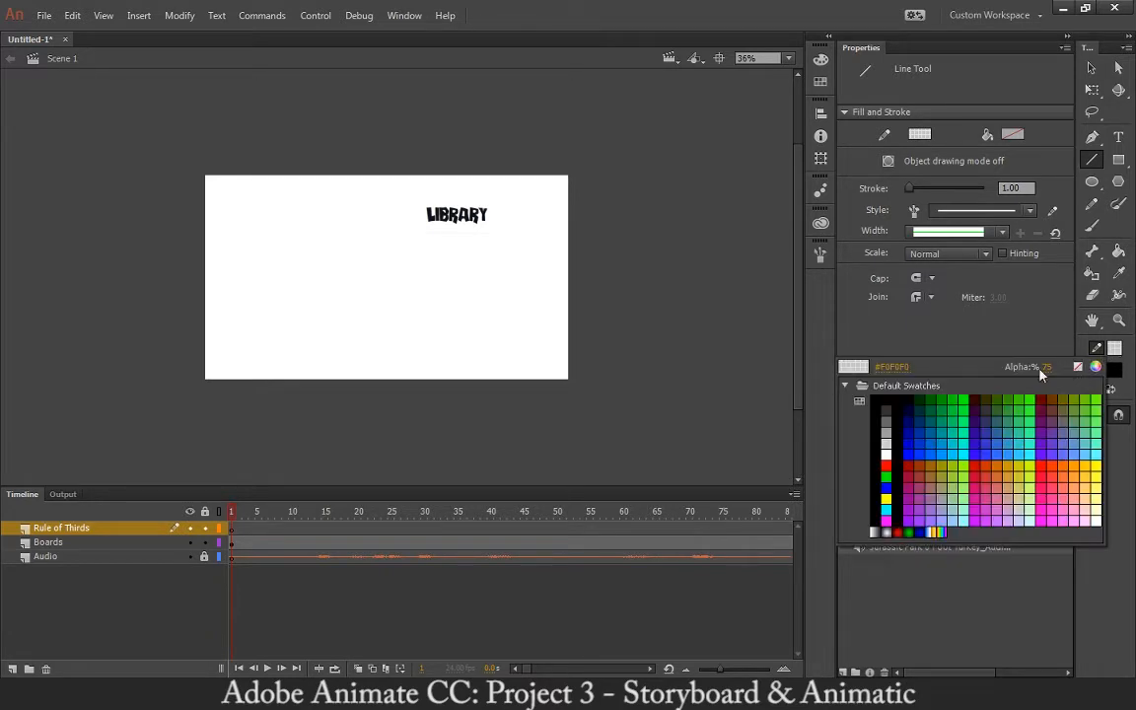
click(886, 403)
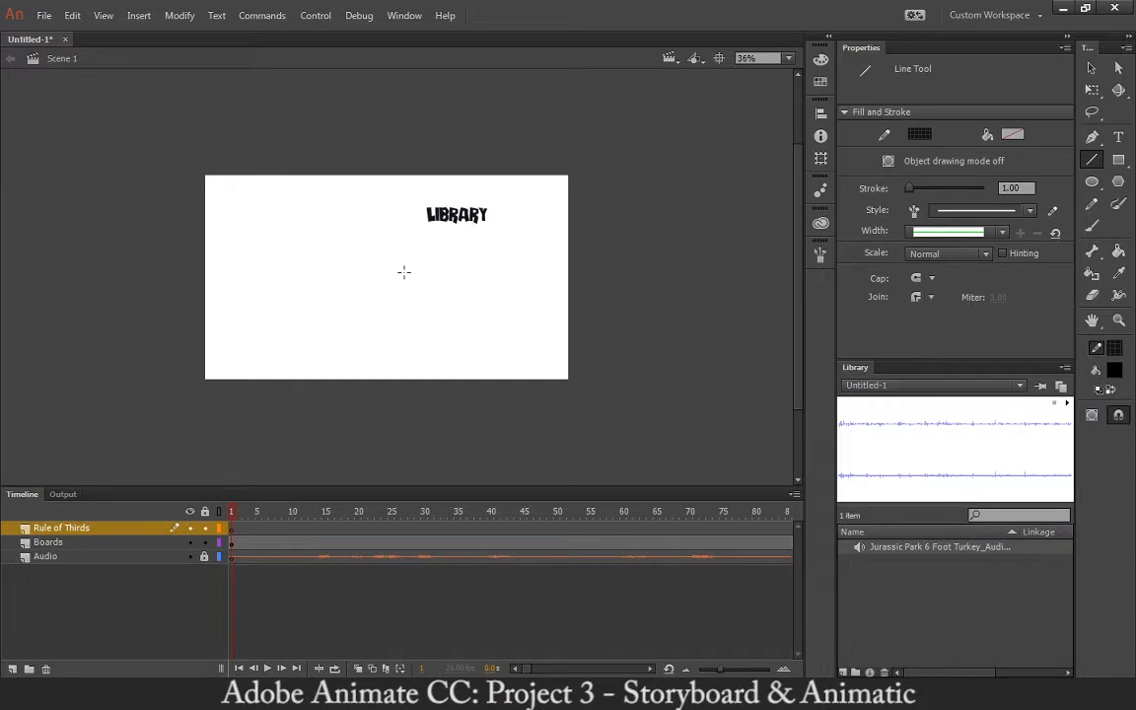
mouse_move(183, 215)
mouse_down()
mouse_move(366, 215)
mouse_move(601, 244)
mouse_up()
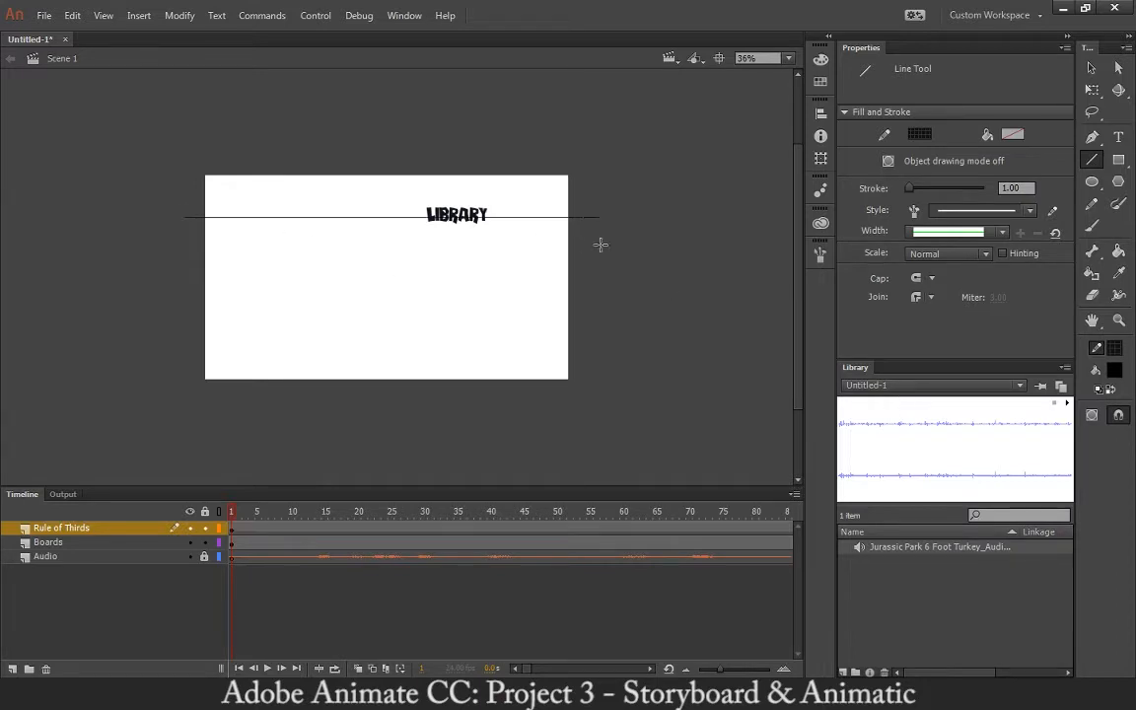
key(ctrl+z)
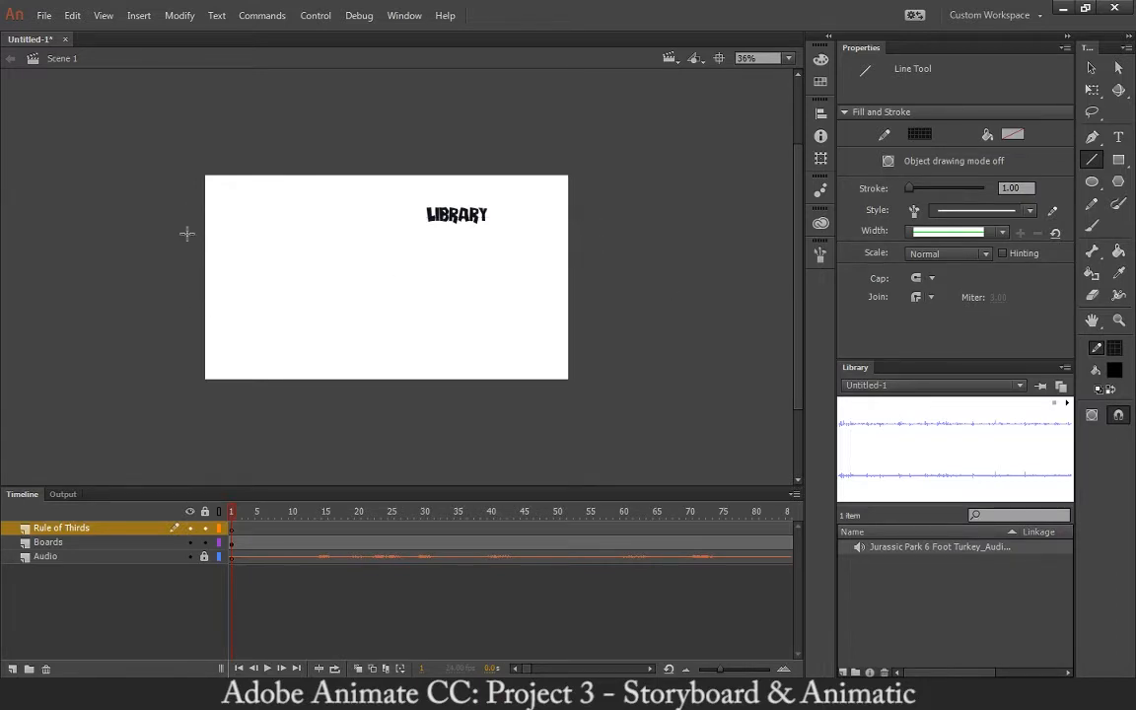
Draw two horizontal and two vertical lines on the Rule of Thirds layer, dividing the stage into thirds and extending past its edges
drag(194, 234, 583, 252)
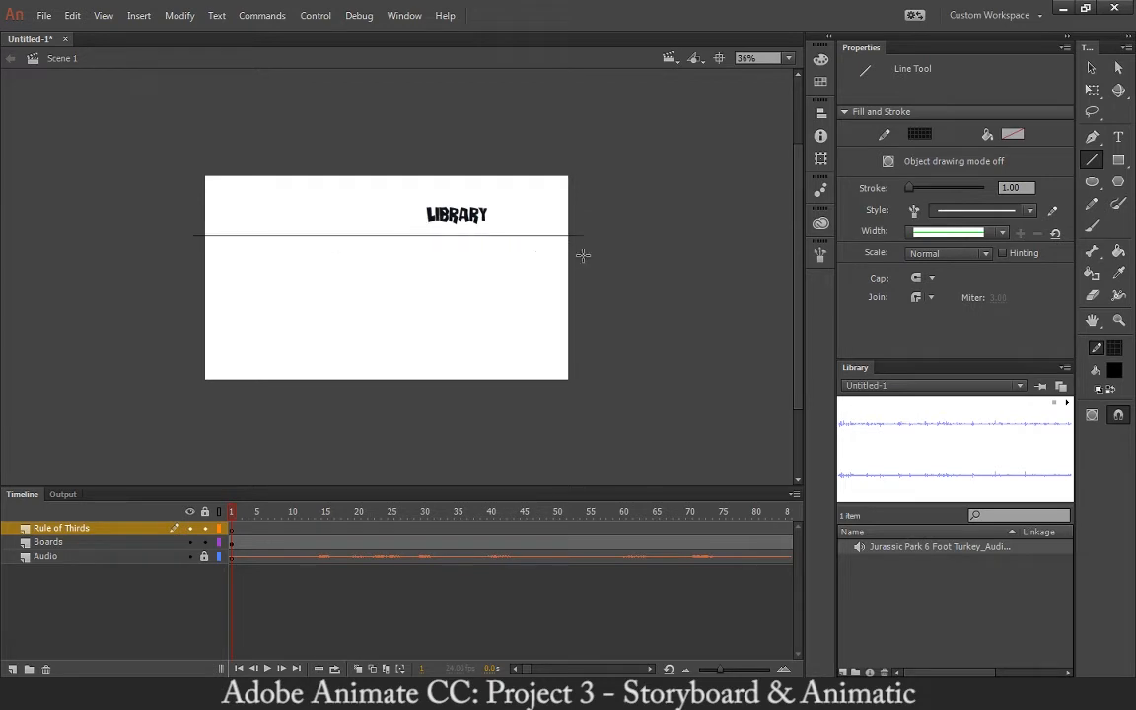
drag(589, 311, 194, 310)
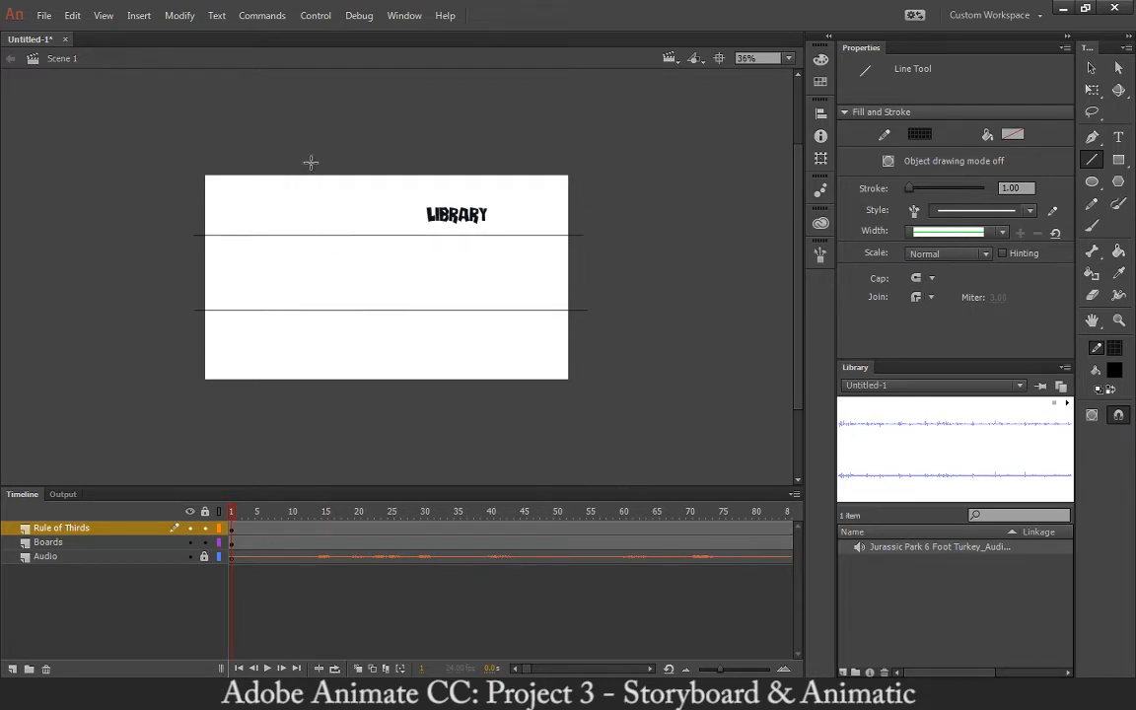
mouse_move(325, 163)
mouse_down()
mouse_move(291, 369)
mouse_move(298, 387)
mouse_up()
drag(446, 145, 446, 389)
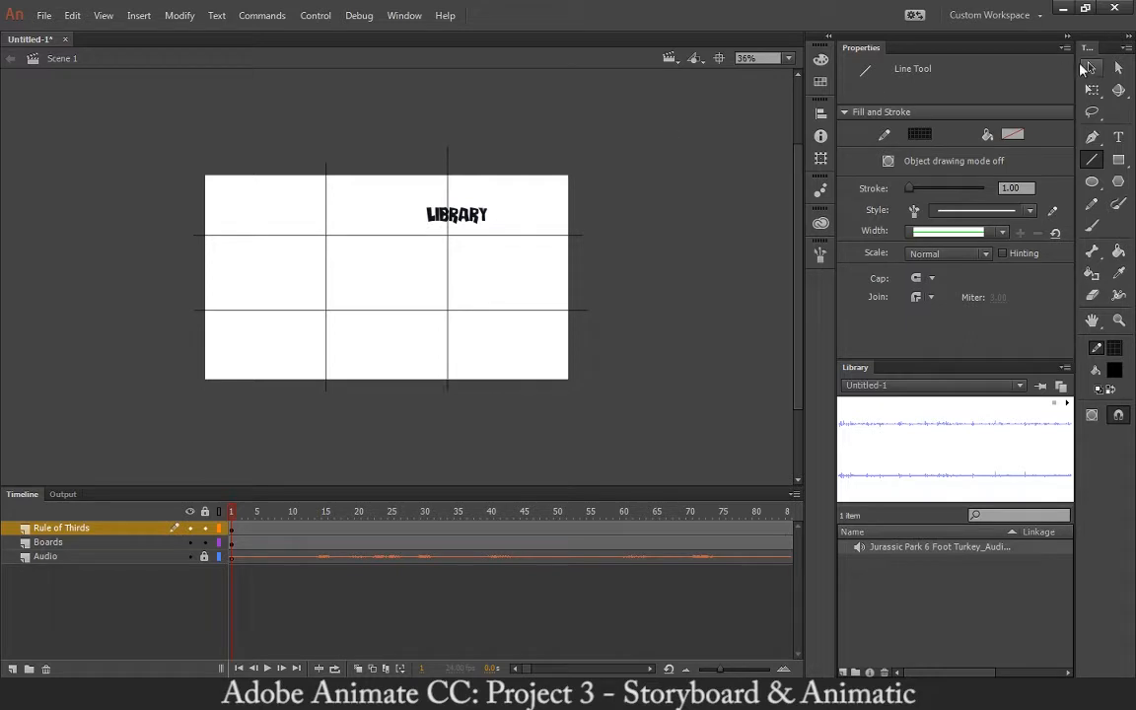
Select all three segments of the left vertical guide line and move it slightly left to about X 395
key(v)
click(325, 205)
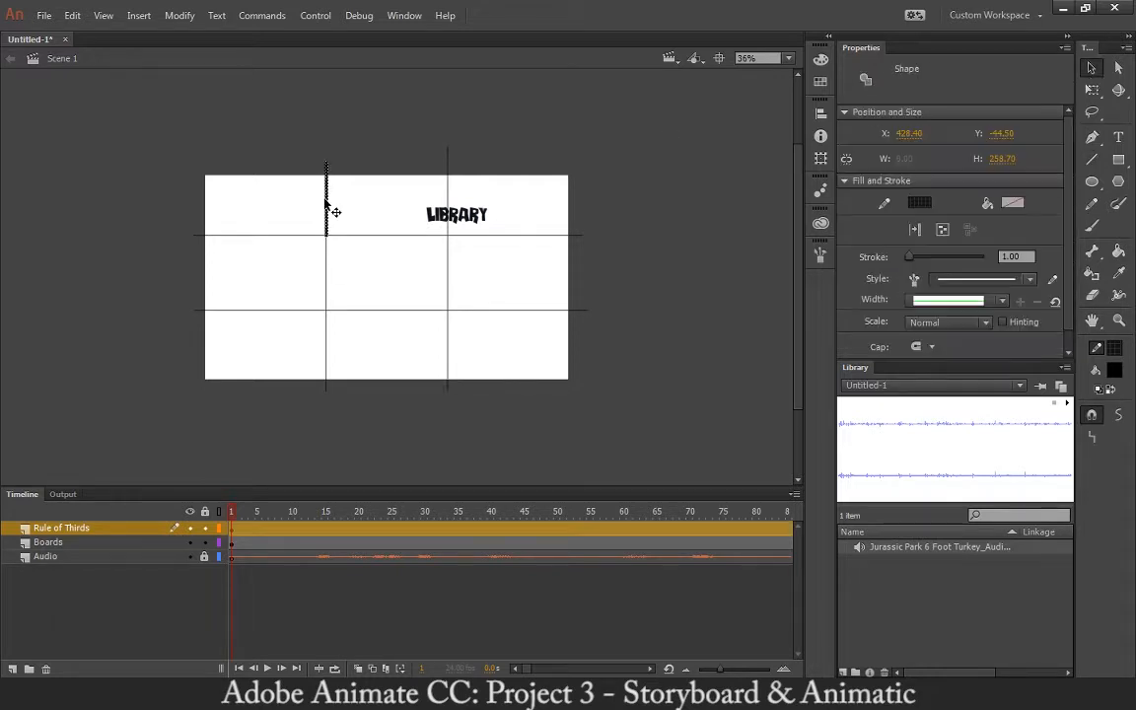
shift+click(328, 258)
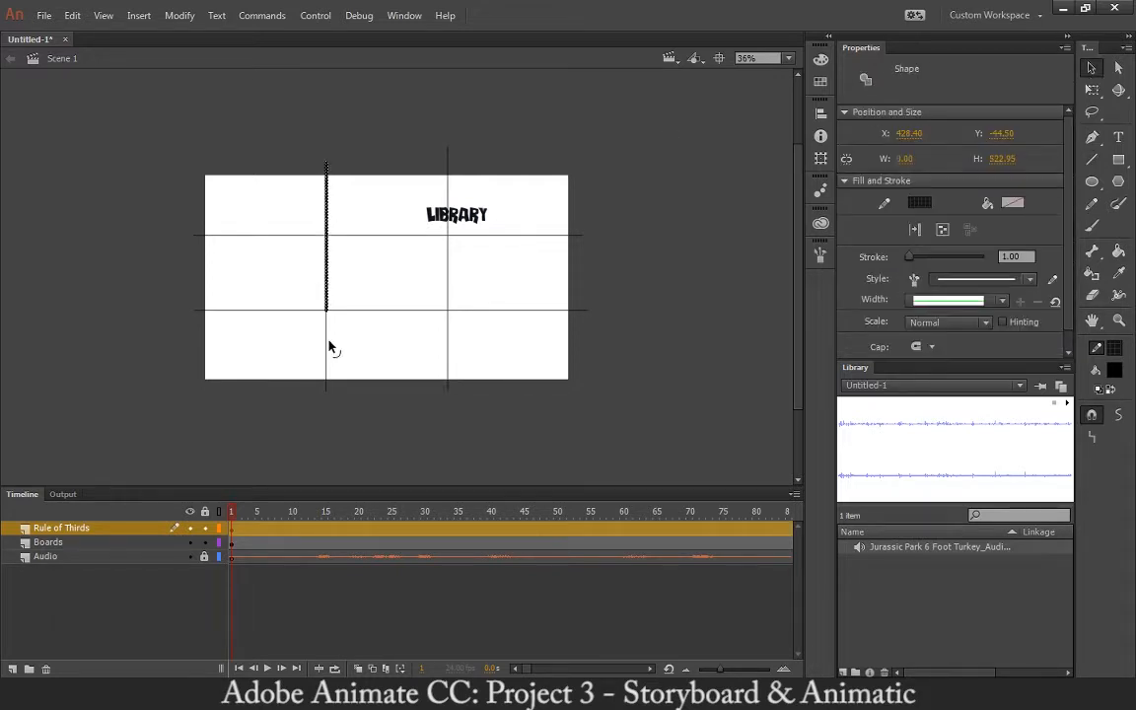
shift+click(329, 349)
drag(329, 290, 317, 282)
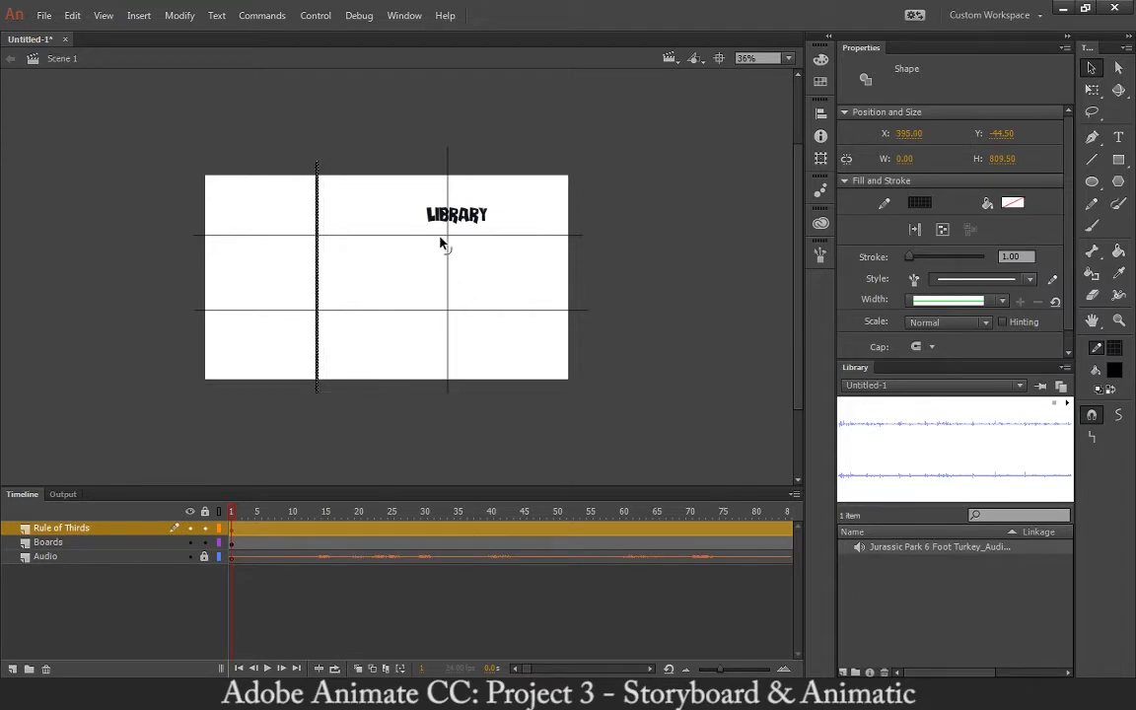
click(678, 338)
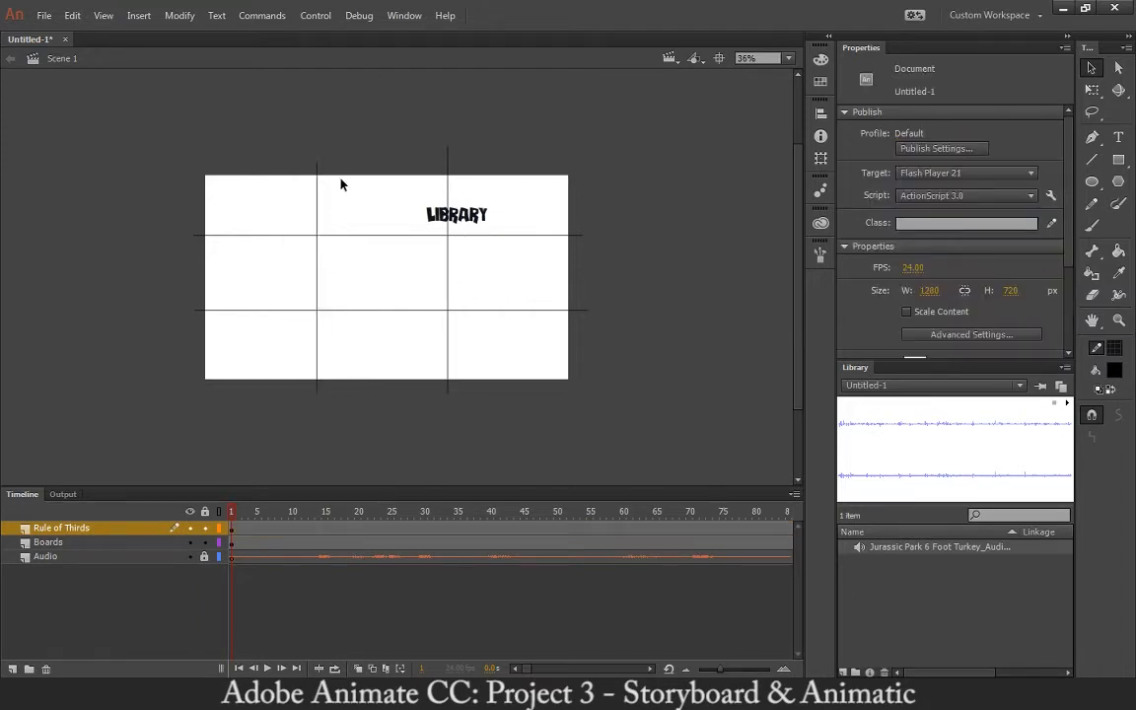
Lock the Rule of Thirds layer and move the LIBRARY text on the Boards layer down onto the upper right guide intersection
click(108, 547)
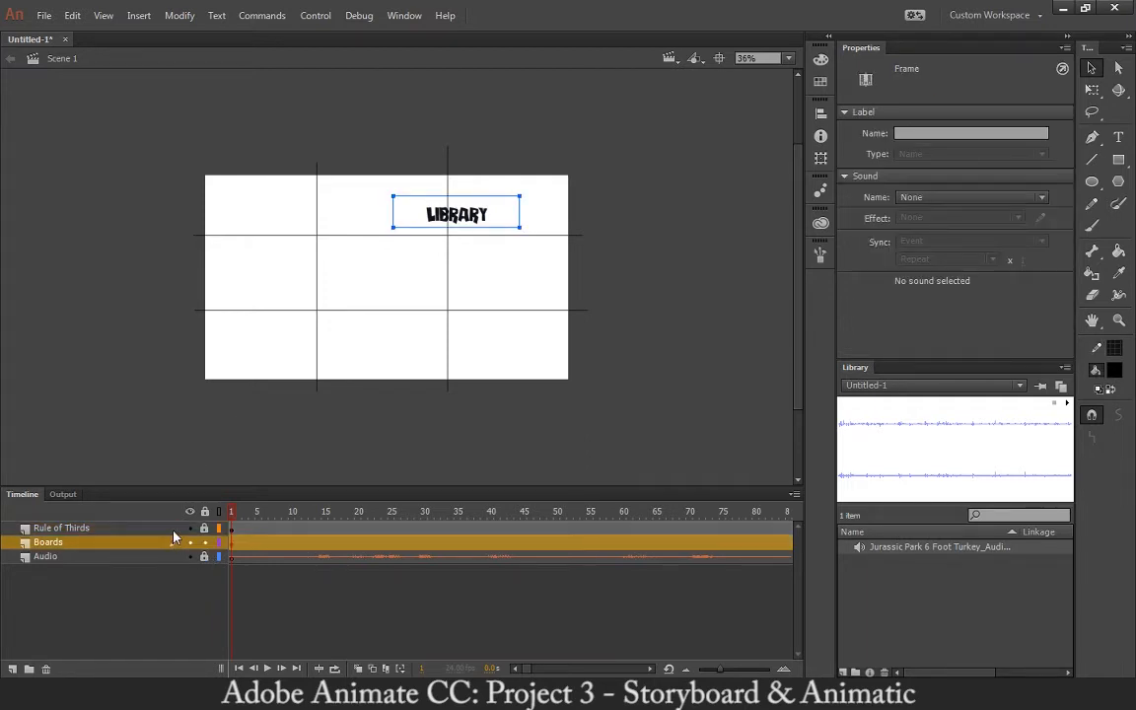
key(ctrl+equal)
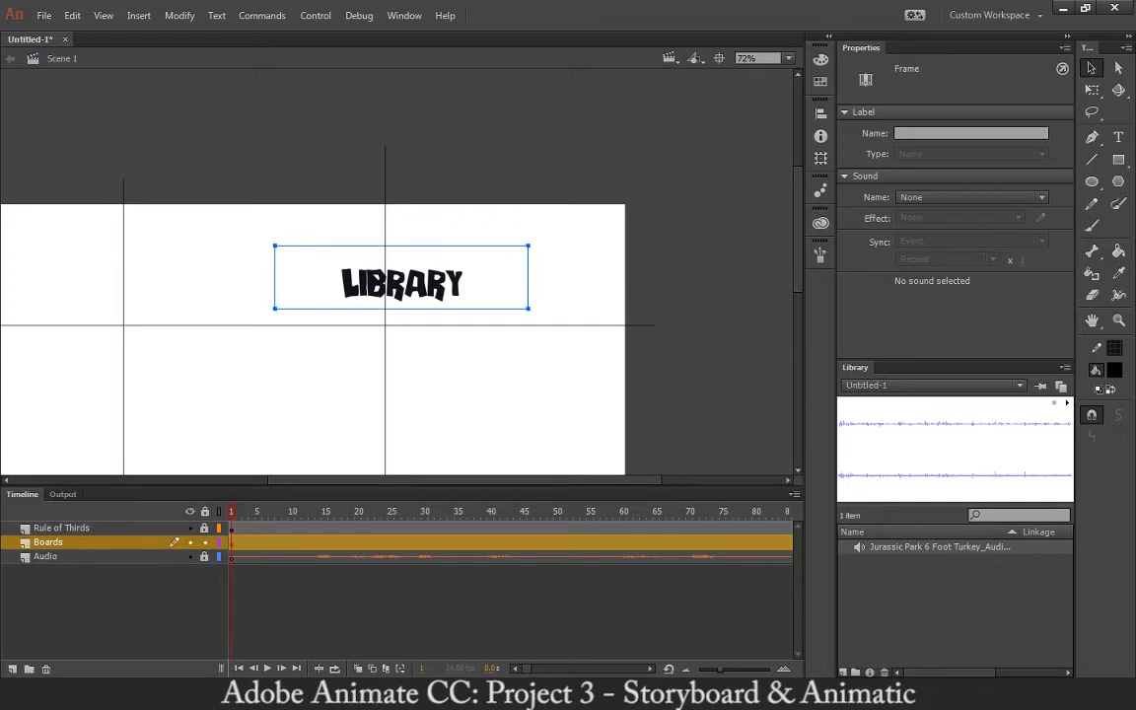
drag(443, 297, 436, 333)
drag(494, 269, 702, 142)
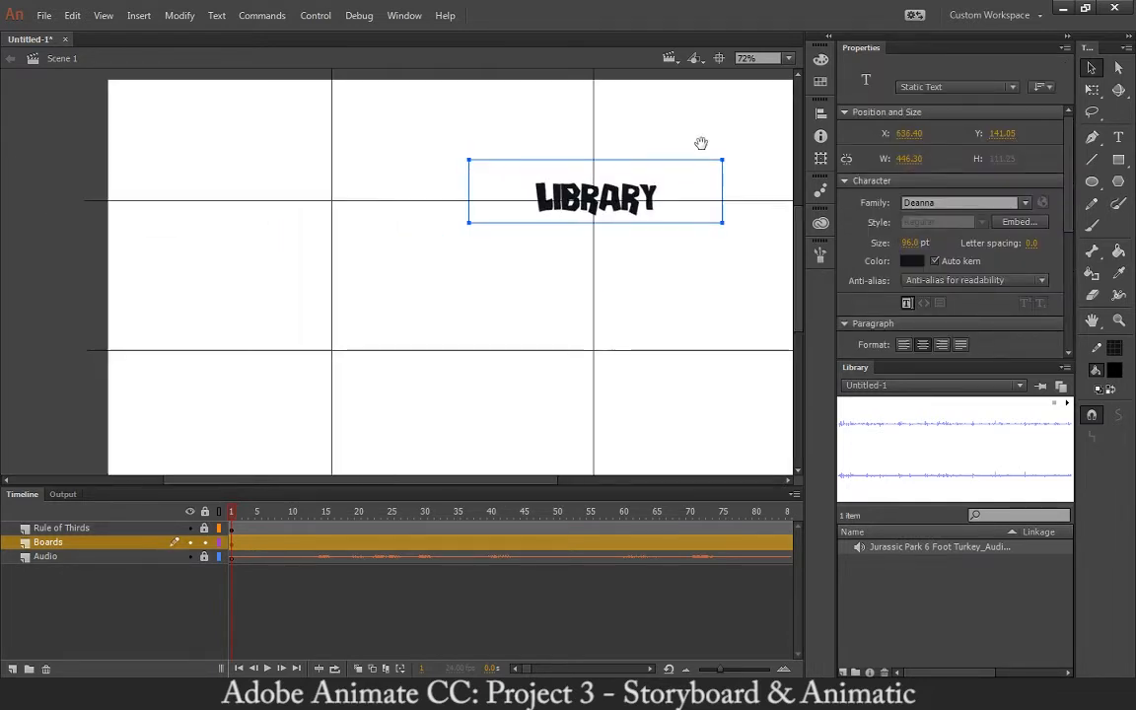
drag(588, 232, 525, 212)
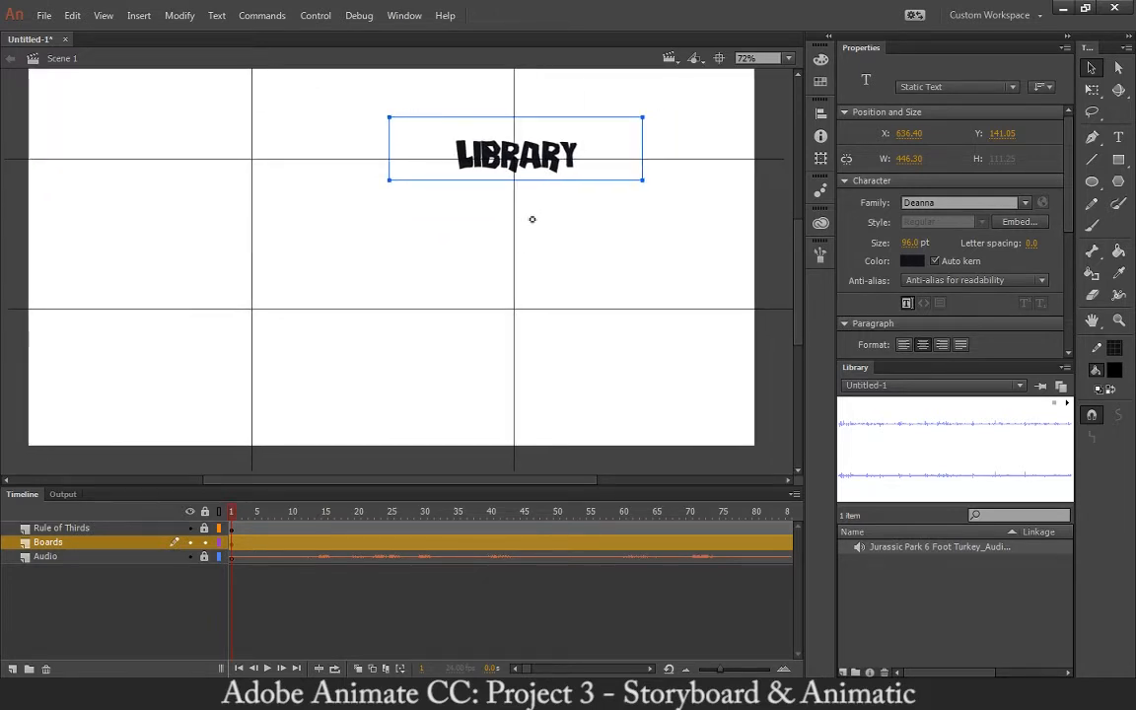
Brush the left, top and right outlines of the library building below the LIBRARY text on the Boards layer
key(b)
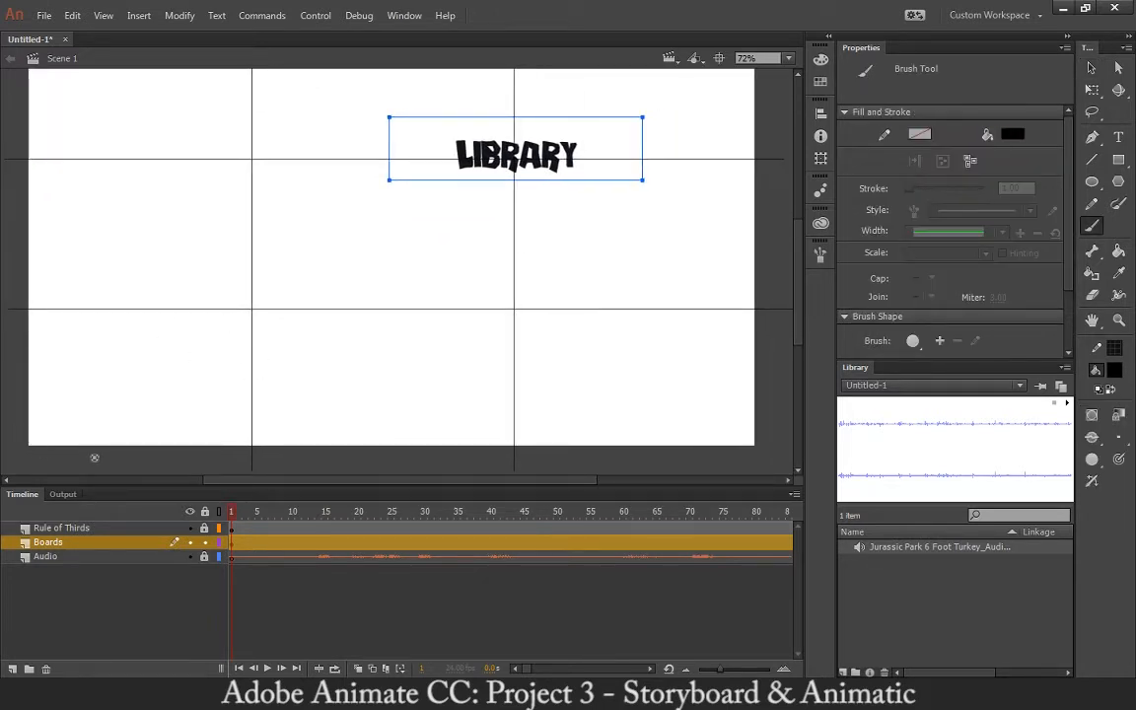
drag(163, 330, 175, 322)
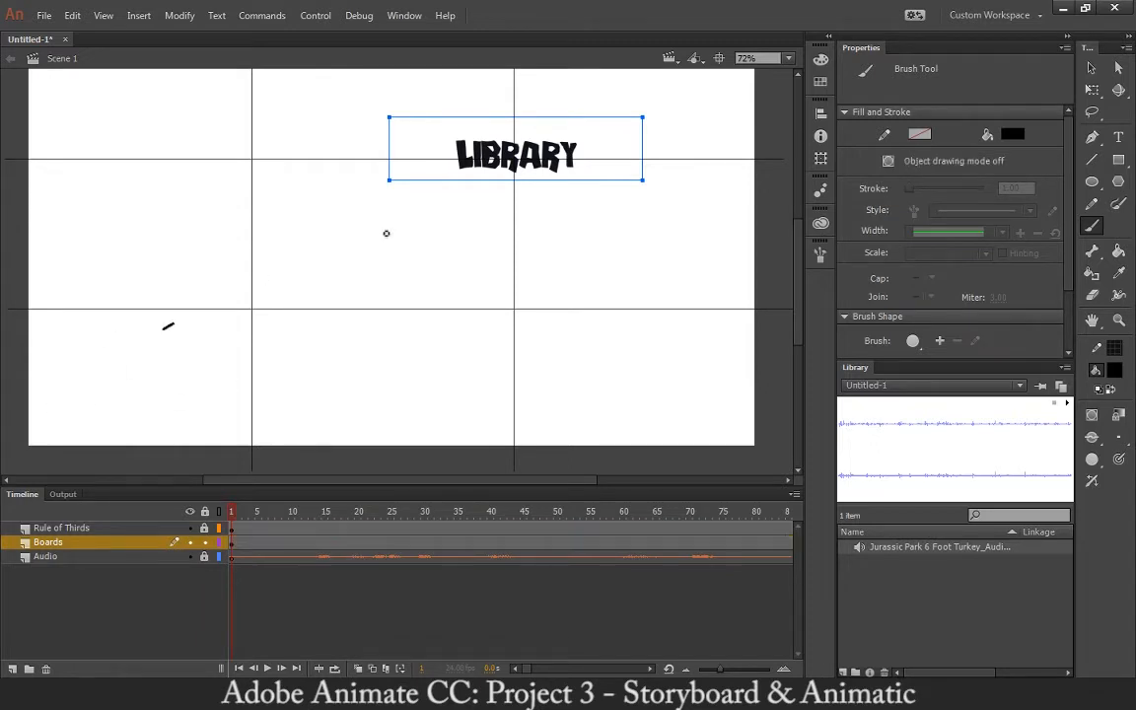
key(ctrl+z)
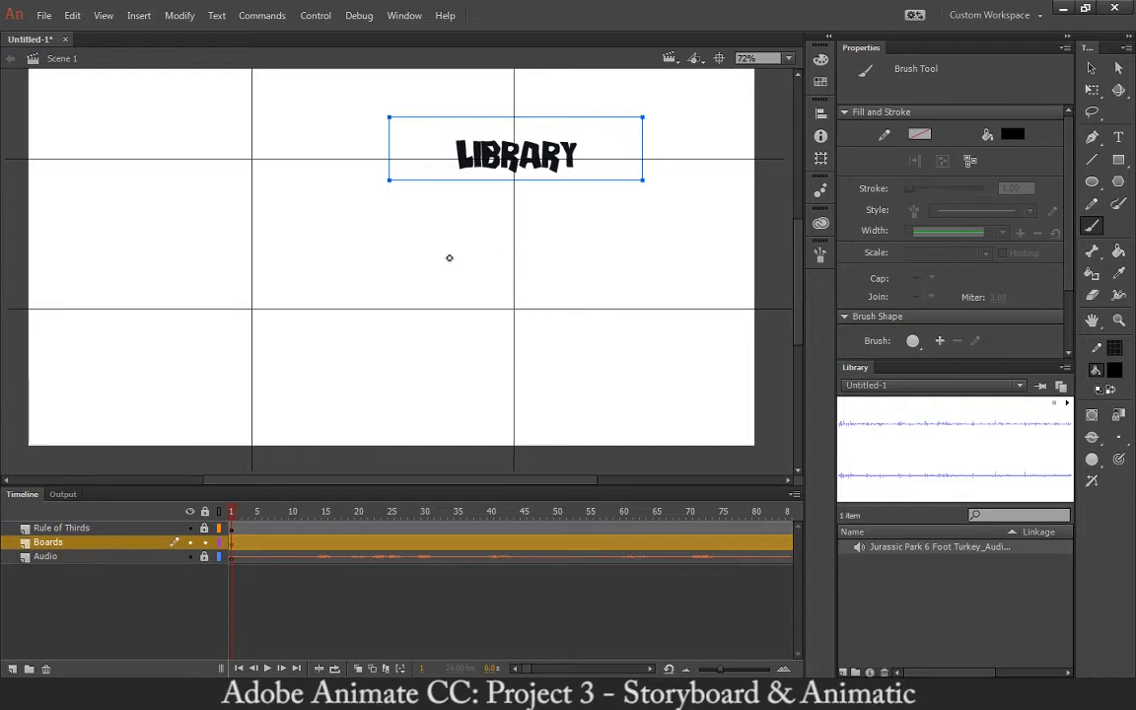
mouse_move(417, 205)
mouse_down()
mouse_move(431, 310)
mouse_move(418, 443)
mouse_up()
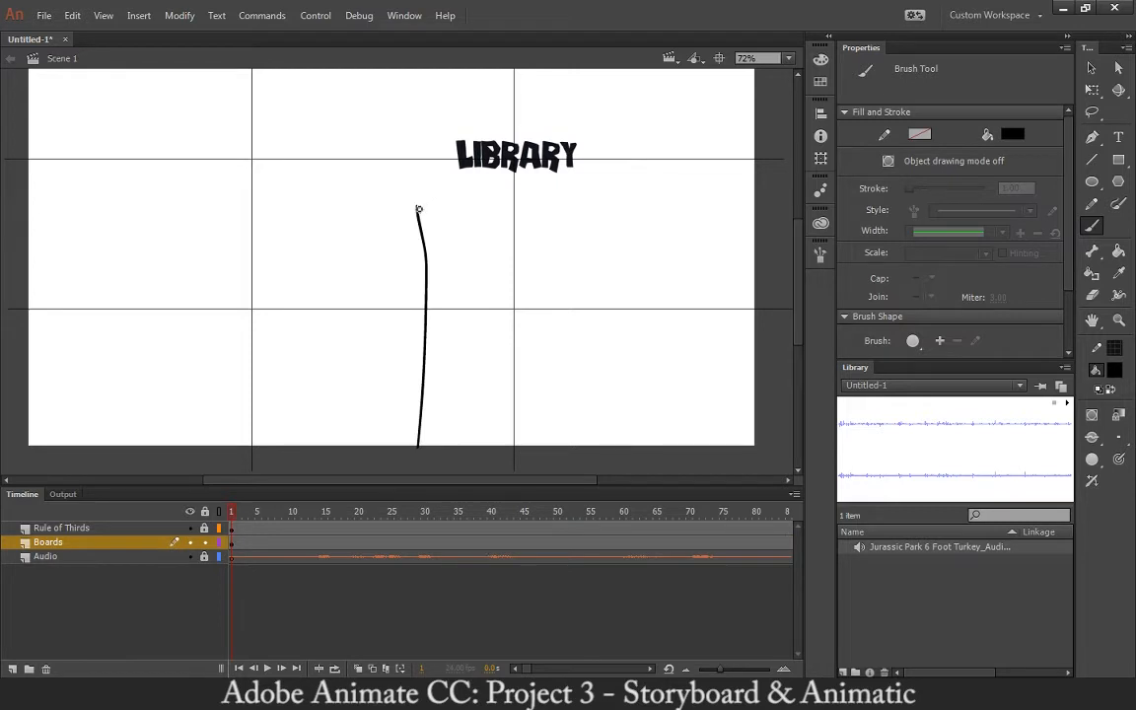
key(ctrl+z)
mouse_move(422, 210)
mouse_down()
mouse_move(414, 201)
mouse_move(446, 183)
mouse_move(500, 178)
mouse_up()
key(ctrl+z)
mouse_move(418, 208)
mouse_down()
mouse_move(537, 183)
mouse_move(671, 178)
mouse_up()
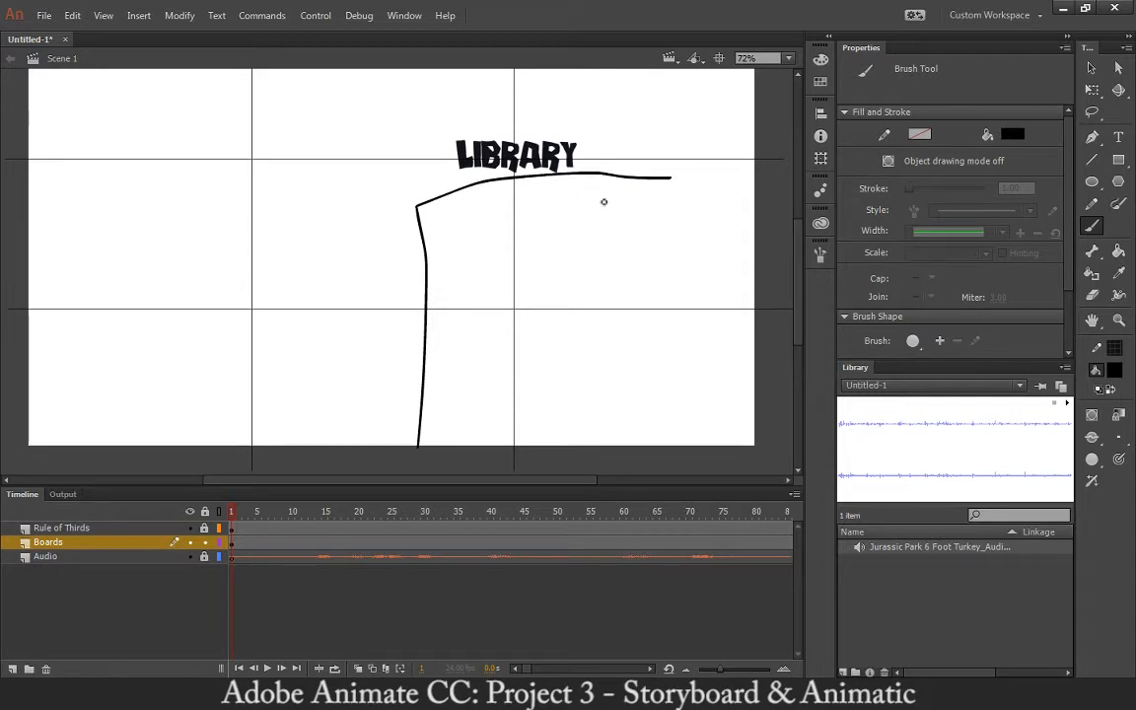
drag(577, 229, 529, 164)
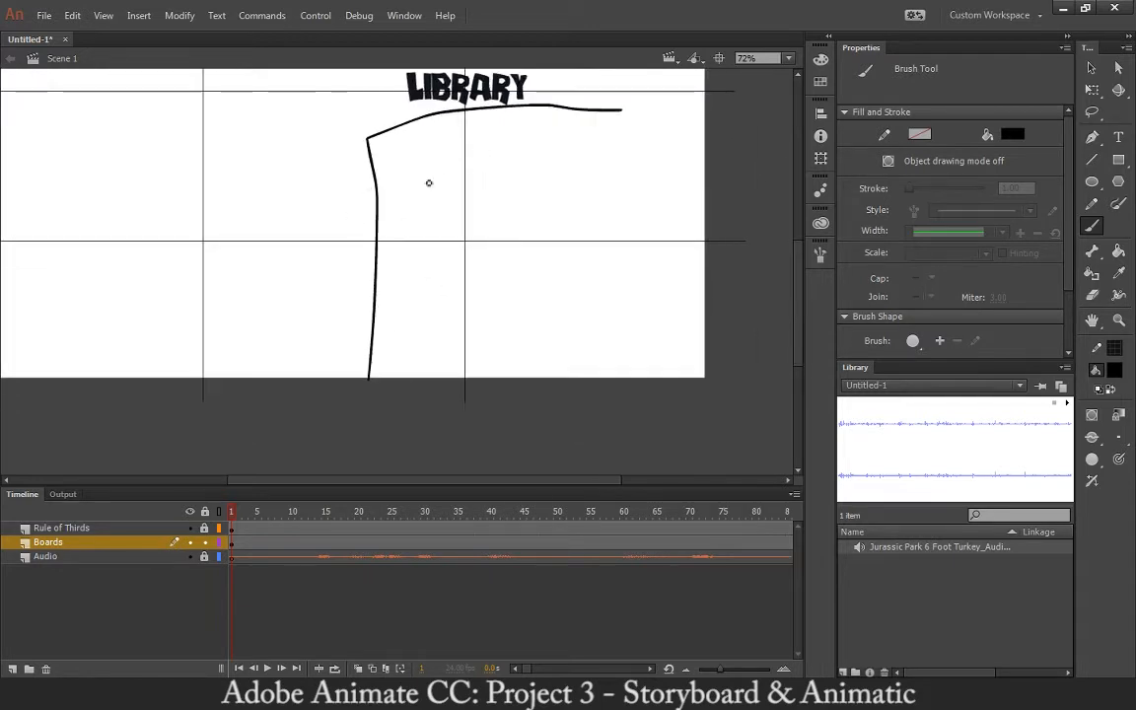
drag(626, 115, 675, 388)
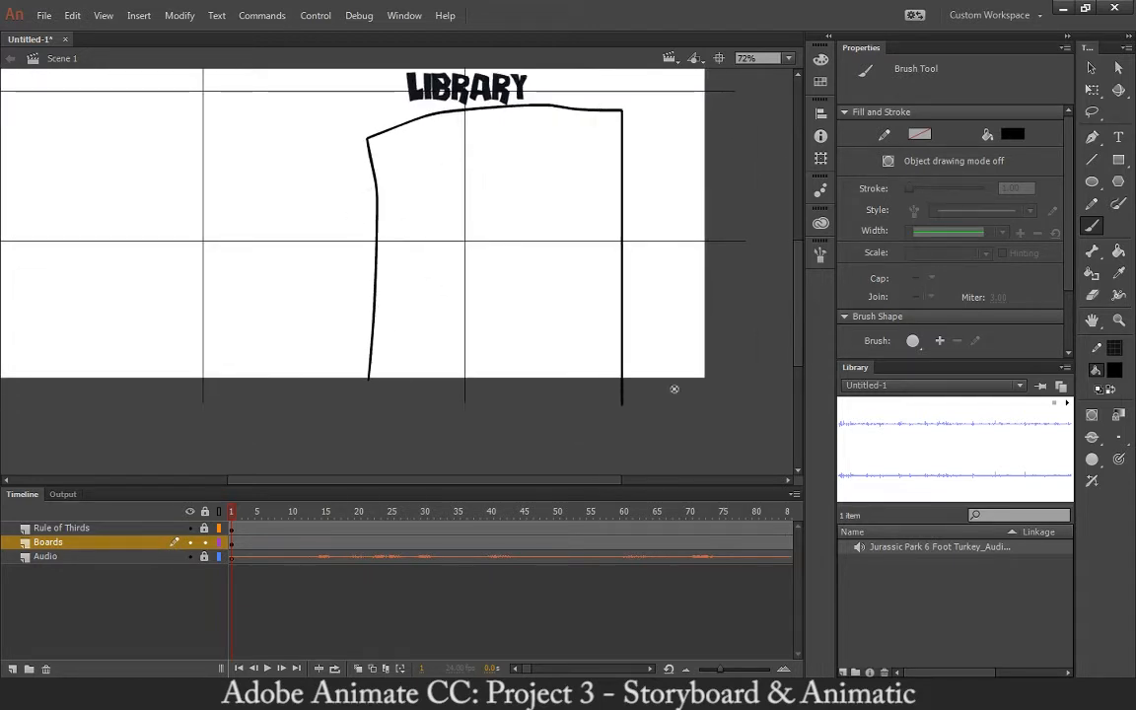
Try a bottom outline below the stage and a stroke from the building's upper left corner, and undo both
mouse_move(369, 382)
mouse_down()
mouse_move(452, 398)
mouse_move(622, 402)
mouse_up()
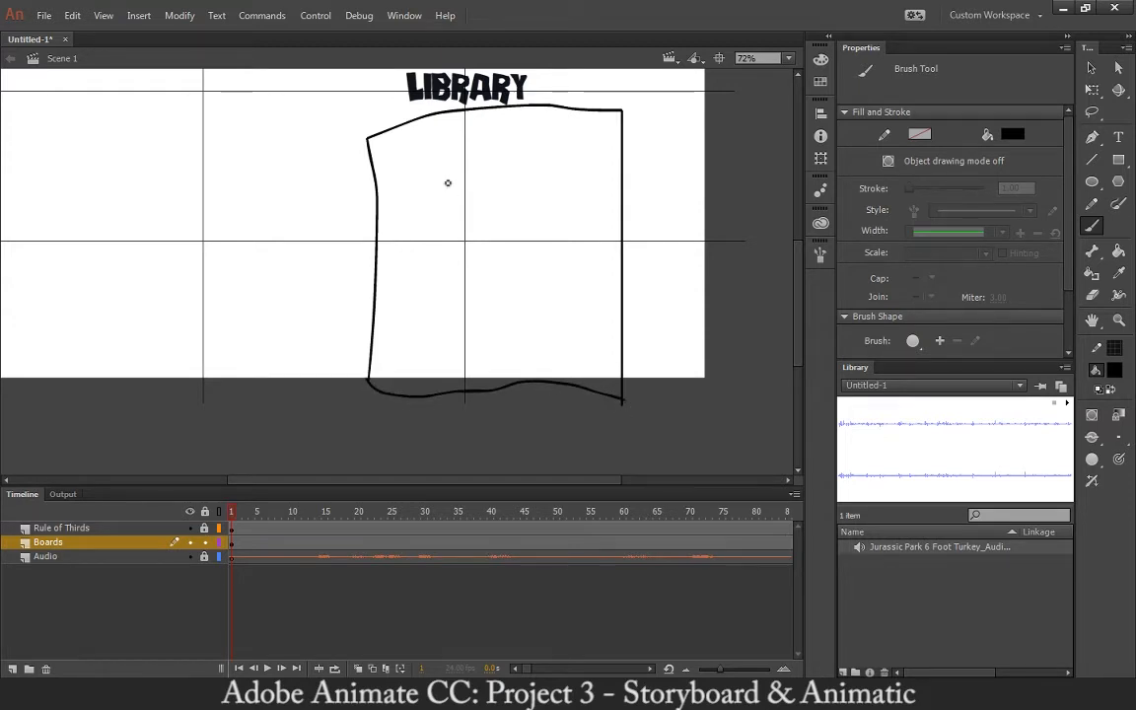
key(space)
drag(449, 239, 552, 275)
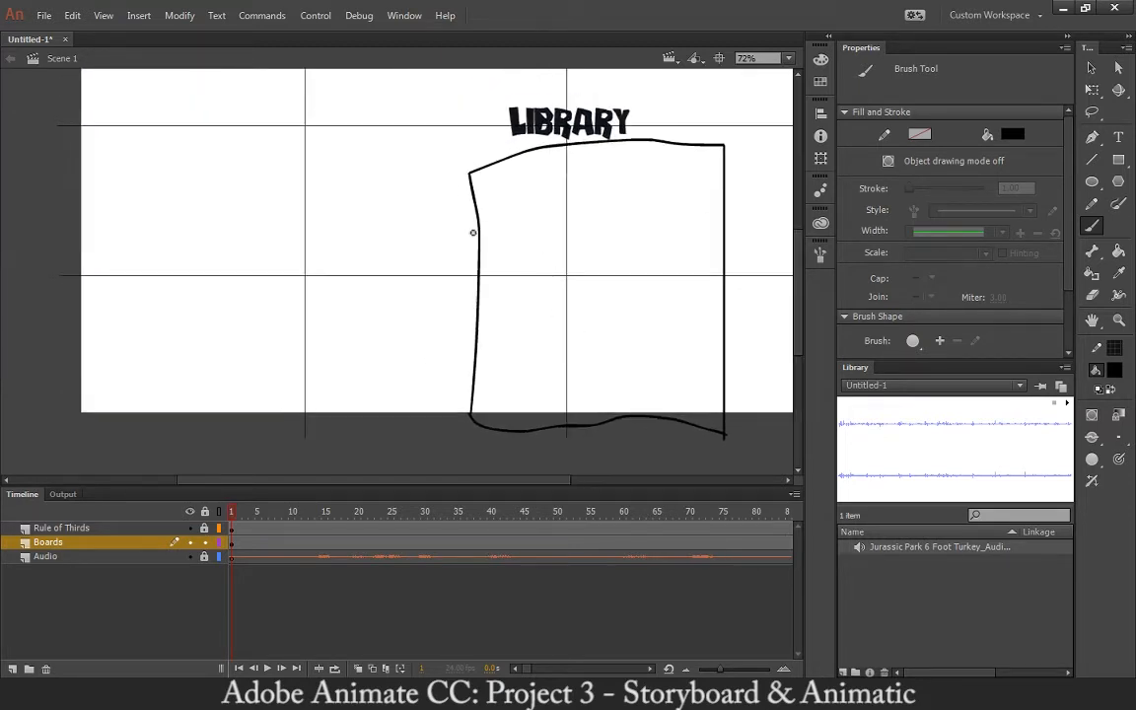
drag(470, 177, 436, 127)
key(ctrl+z)
key(ctrl+z)
key(ctrl+z)
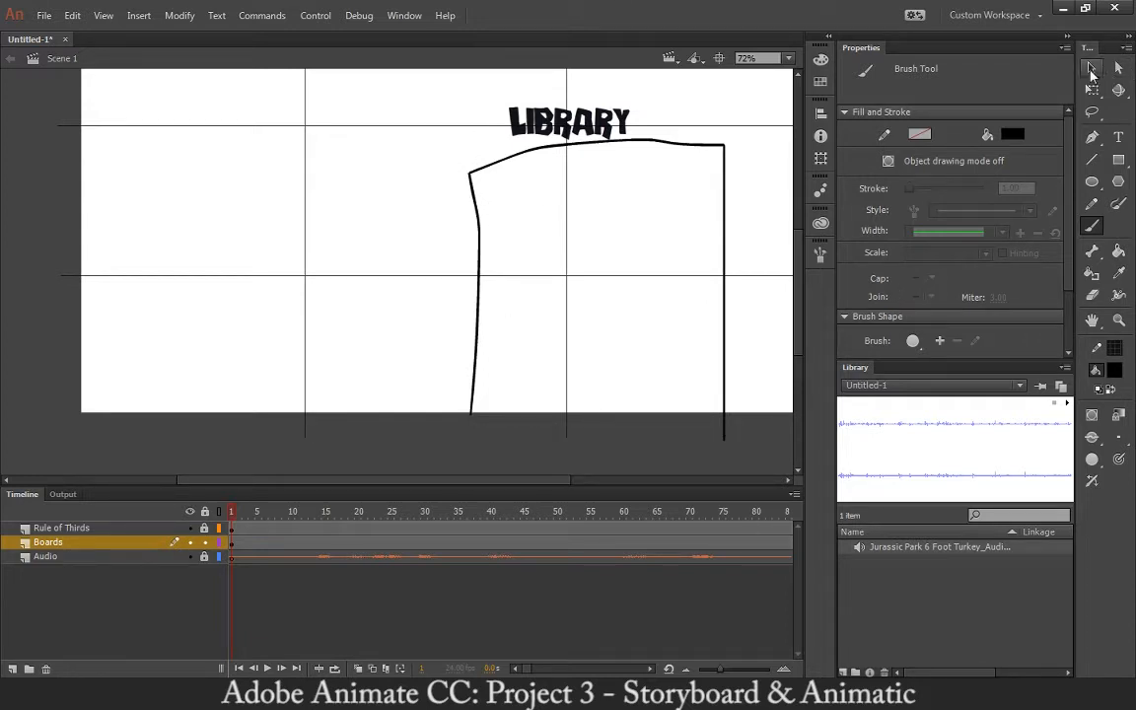
Rotate the LIBRARY text slightly counterclockwise with Free Transform and move it just above the building's top edge, at about X 669, Y 94
key(v)
click(591, 120)
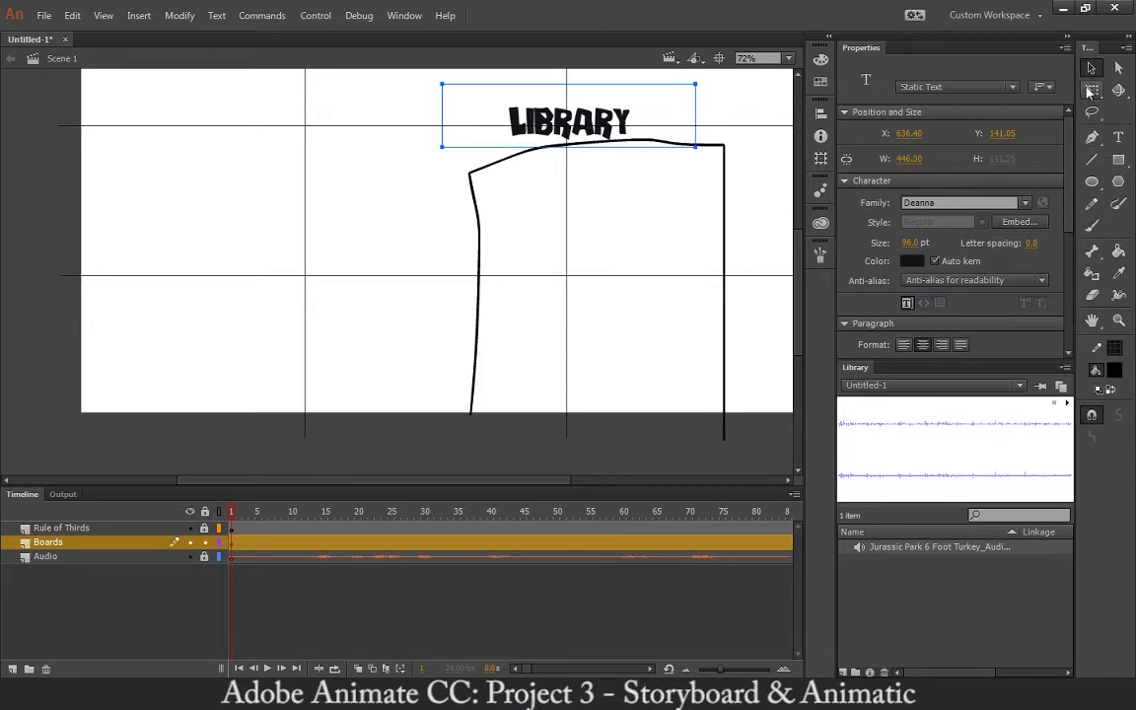
key(q)
drag(712, 94, 712, 81)
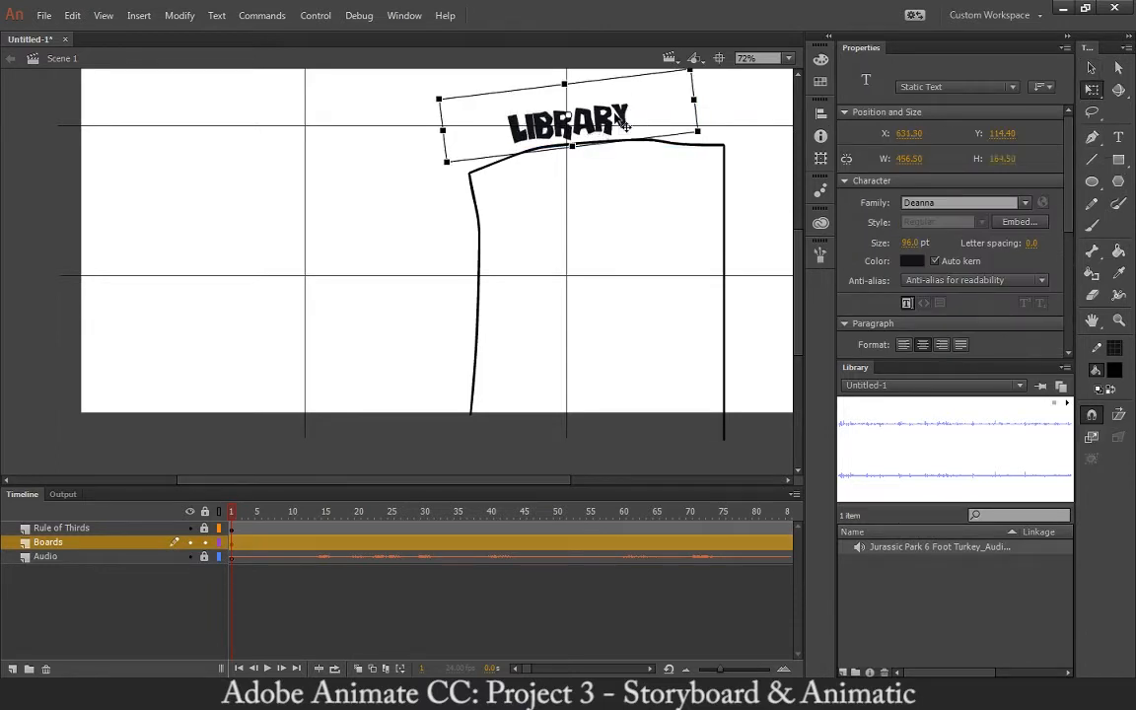
mouse_move(622, 122)
mouse_down()
mouse_move(641, 118)
mouse_move(639, 107)
mouse_up()
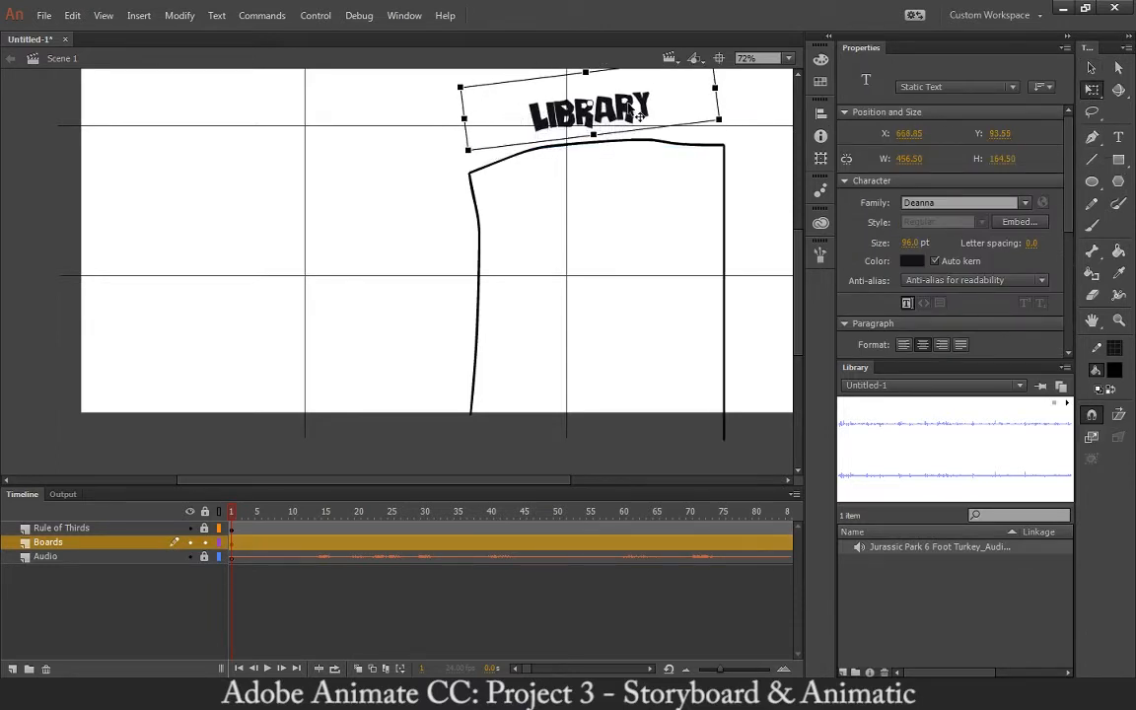
Brush a slanted sign outline around the LIBRARY text, joining its sides to the building's roof edge
key(b)
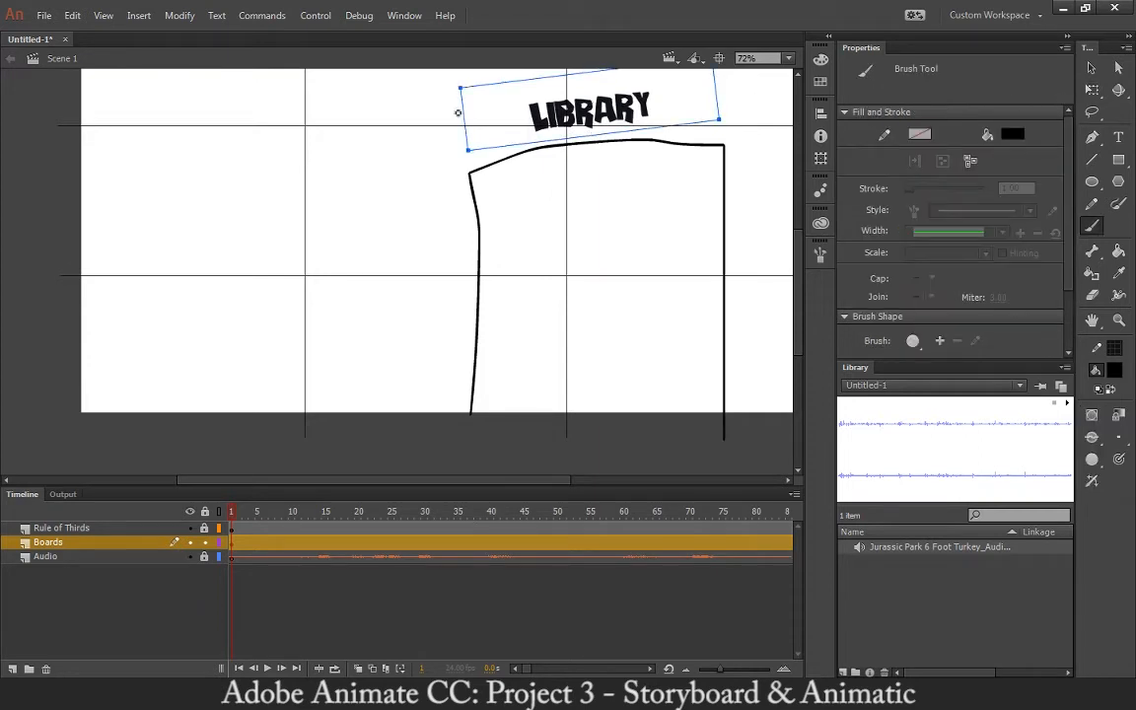
scroll(498, 296, up, 2)
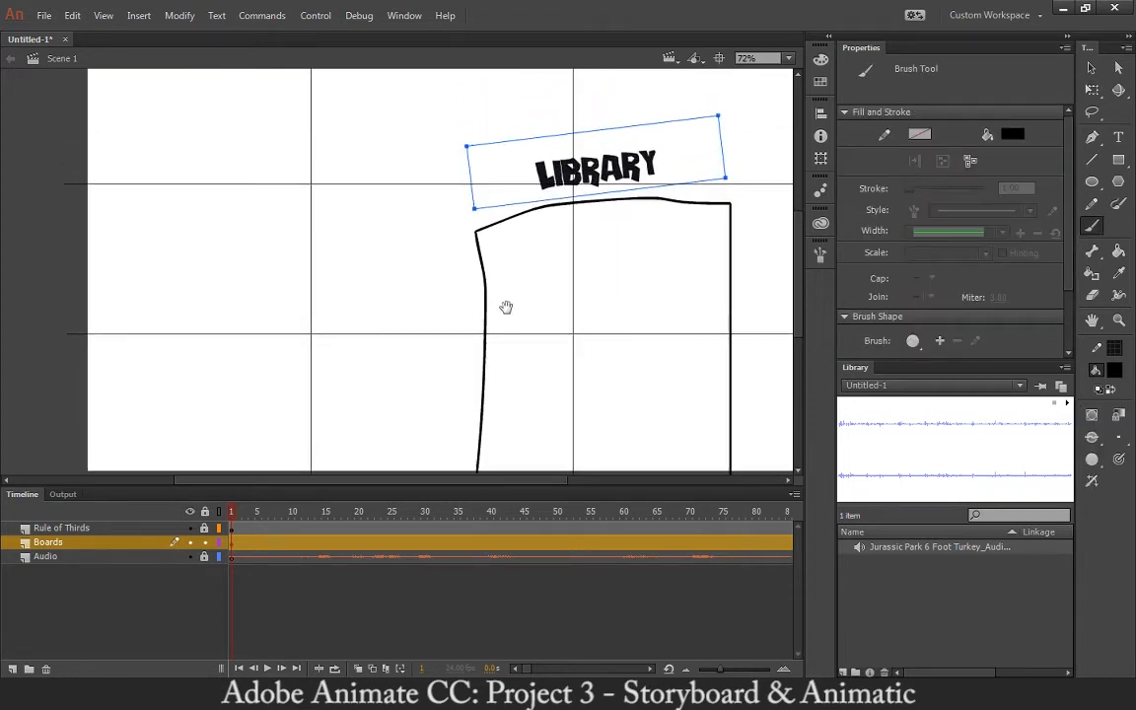
mouse_move(533, 217)
mouse_down()
mouse_move(508, 173)
mouse_move(572, 148)
mouse_move(651, 142)
mouse_move(681, 152)
mouse_move(674, 145)
mouse_move(679, 209)
mouse_up()
drag(625, 256, 603, 190)
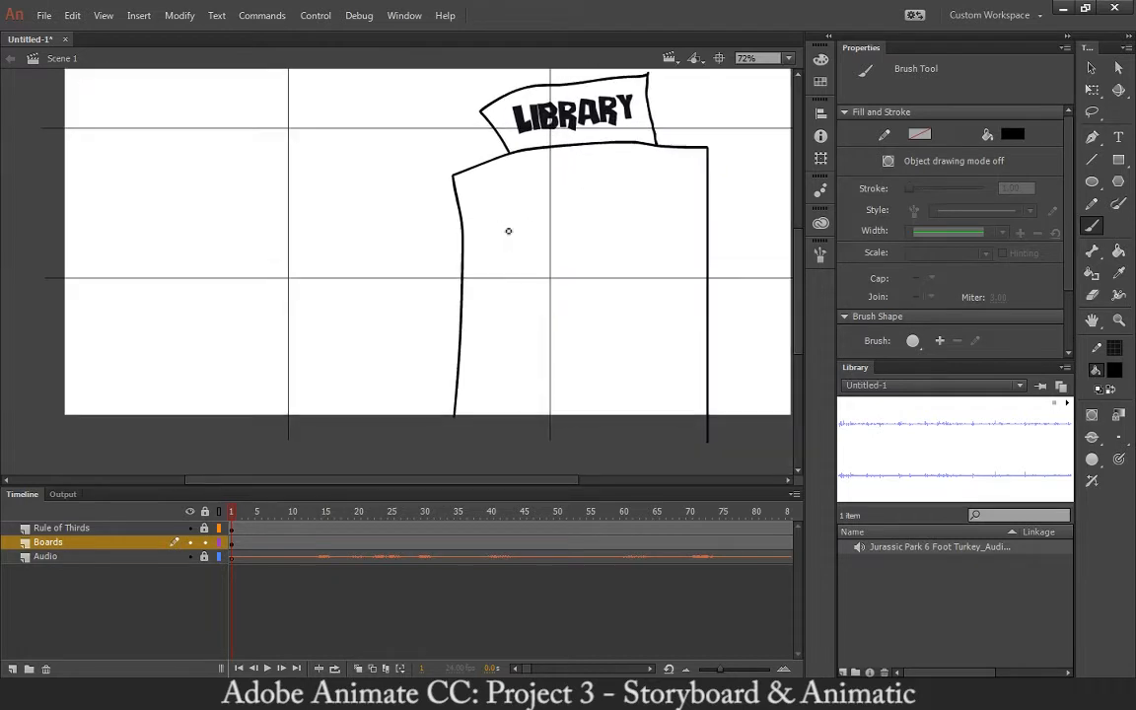
Brush two large four-pane windows on the library's upper facade and a door frame reaching the building's base
mouse_move(475, 194)
mouse_down()
mouse_move(483, 236)
mouse_move(472, 189)
mouse_move(552, 170)
mouse_move(563, 218)
mouse_move(532, 243)
mouse_move(498, 249)
mouse_up()
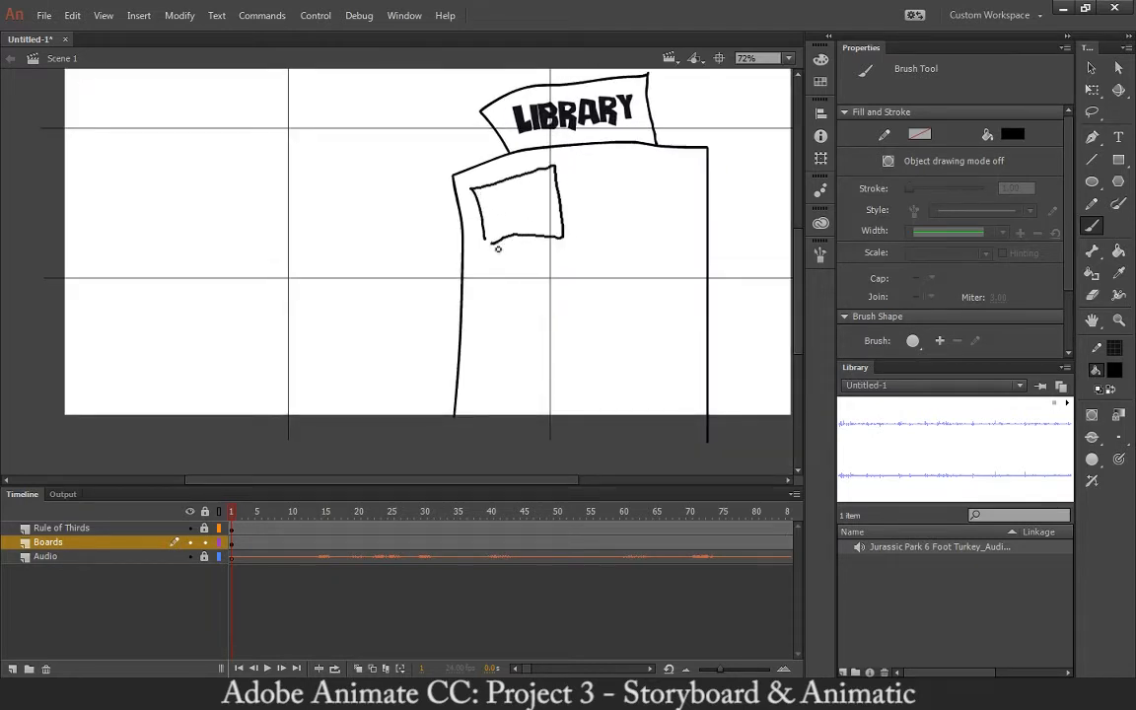
mouse_move(597, 167)
mouse_down()
mouse_move(603, 220)
mouse_move(598, 160)
mouse_move(678, 174)
mouse_move(690, 230)
mouse_move(688, 243)
mouse_move(601, 237)
mouse_up()
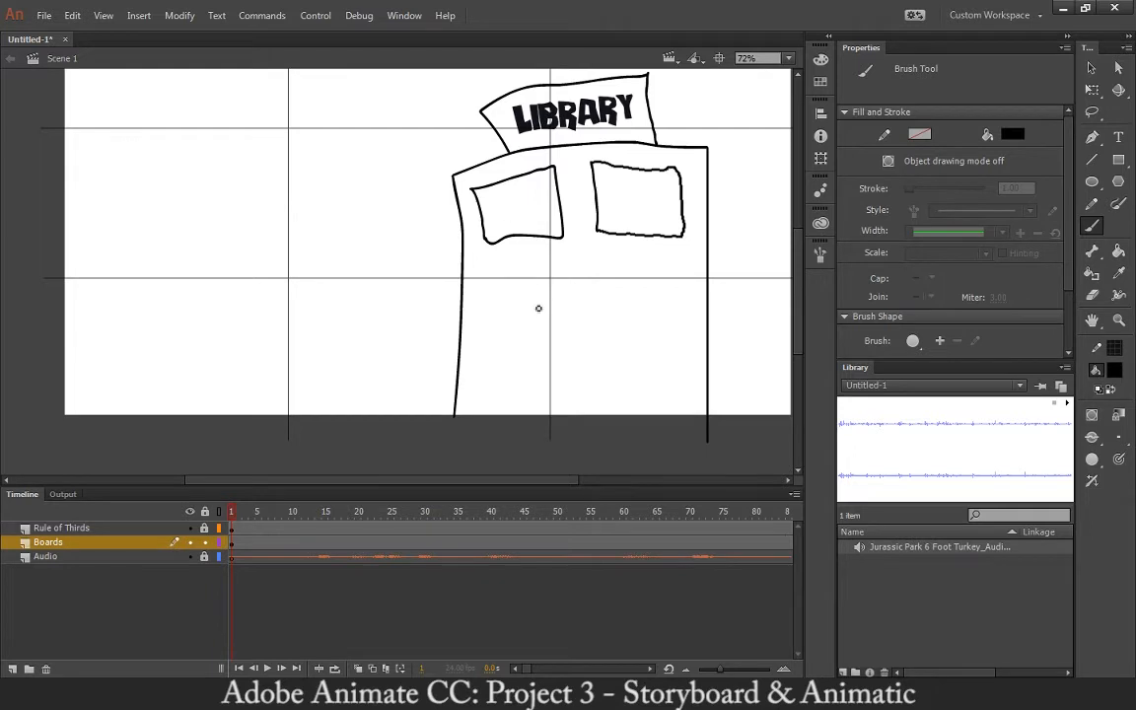
mouse_move(527, 415)
mouse_down()
mouse_move(523, 330)
mouse_move(652, 308)
mouse_move(658, 435)
mouse_up()
mouse_move(516, 181)
mouse_down()
mouse_move(523, 232)
mouse_move(505, 210)
mouse_move(558, 197)
mouse_move(680, 204)
mouse_move(648, 240)
mouse_up()
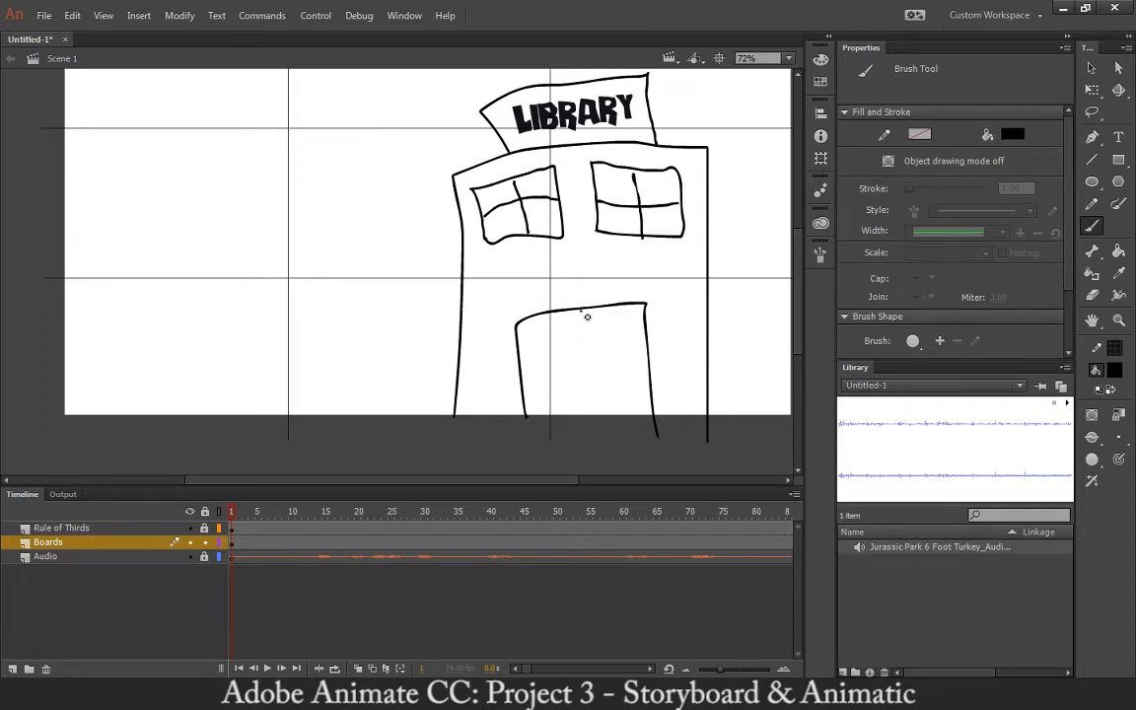
Split the library doorway into double doors with a slanted centre line and draw a knob on each door
drag(587, 315, 615, 454)
click(574, 371)
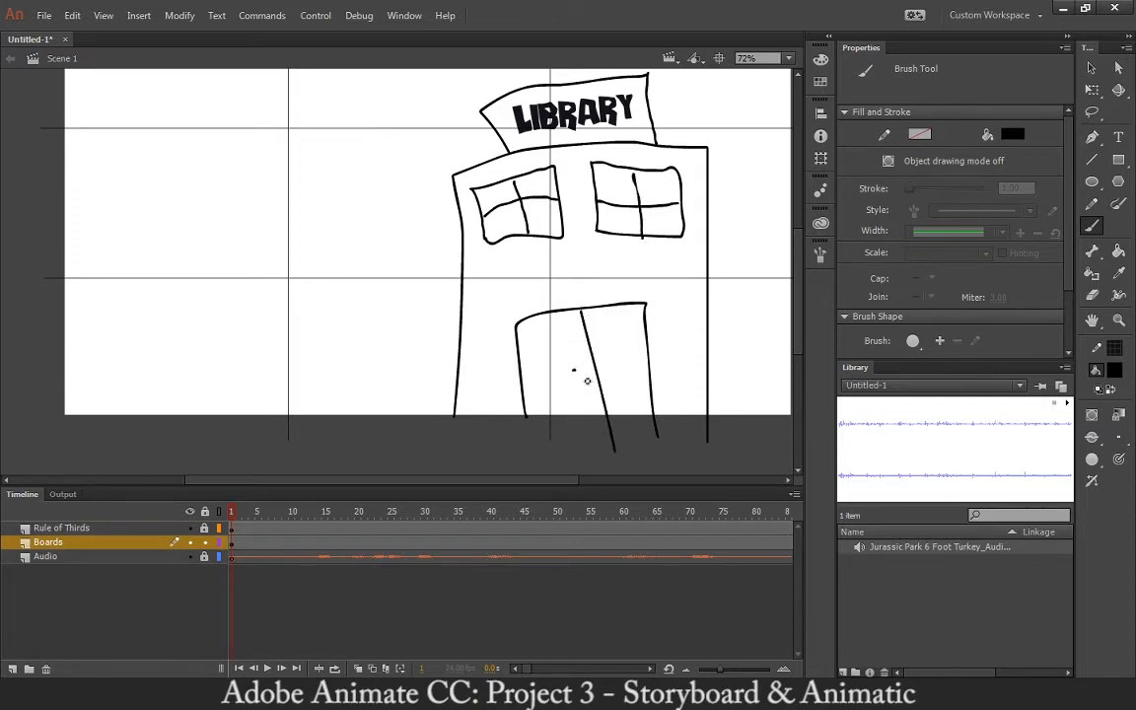
drag(573, 371, 607, 379)
Brush two shorter windows with crossbars between the library's upper windows and its doors
mouse_move(487, 264)
mouse_down()
mouse_move(496, 315)
mouse_move(563, 302)
mouse_move(558, 267)
mouse_move(497, 273)
mouse_move(601, 281)
mouse_move(603, 300)
mouse_move(698, 295)
mouse_move(690, 264)
mouse_move(663, 266)
mouse_move(652, 294)
mouse_move(603, 285)
mouse_move(687, 279)
mouse_up()
key(ctrl+z)
click(596, 260)
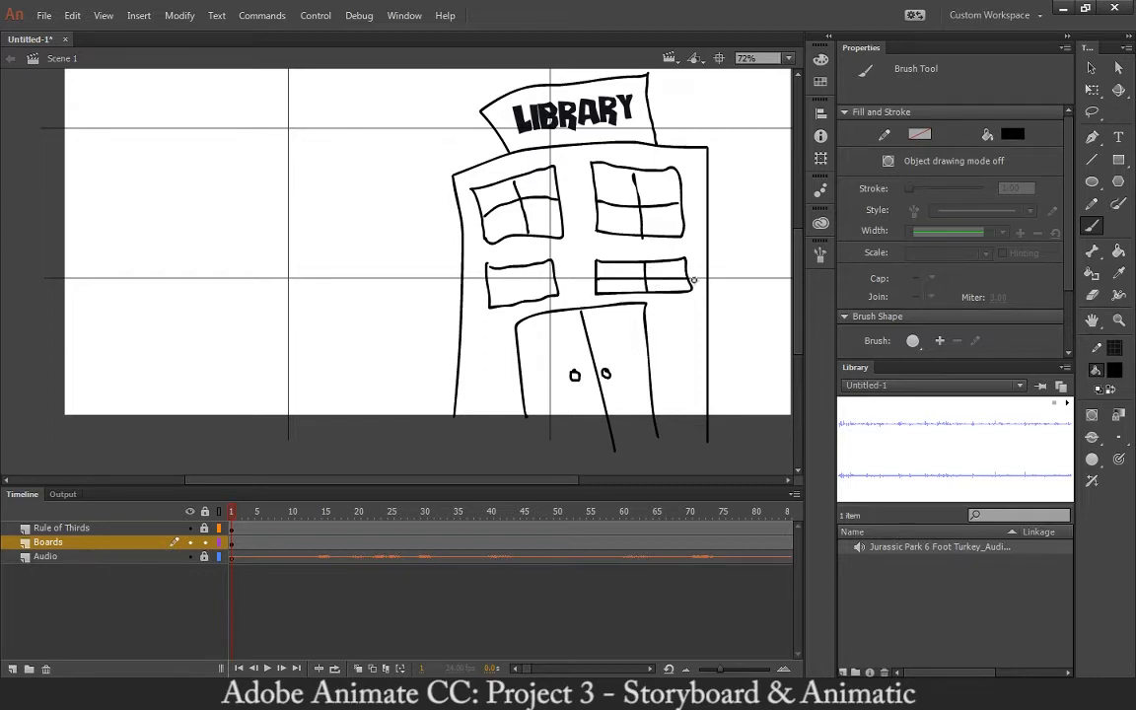
mouse_move(490, 282)
mouse_down()
mouse_move(553, 280)
mouse_move(528, 299)
mouse_up()
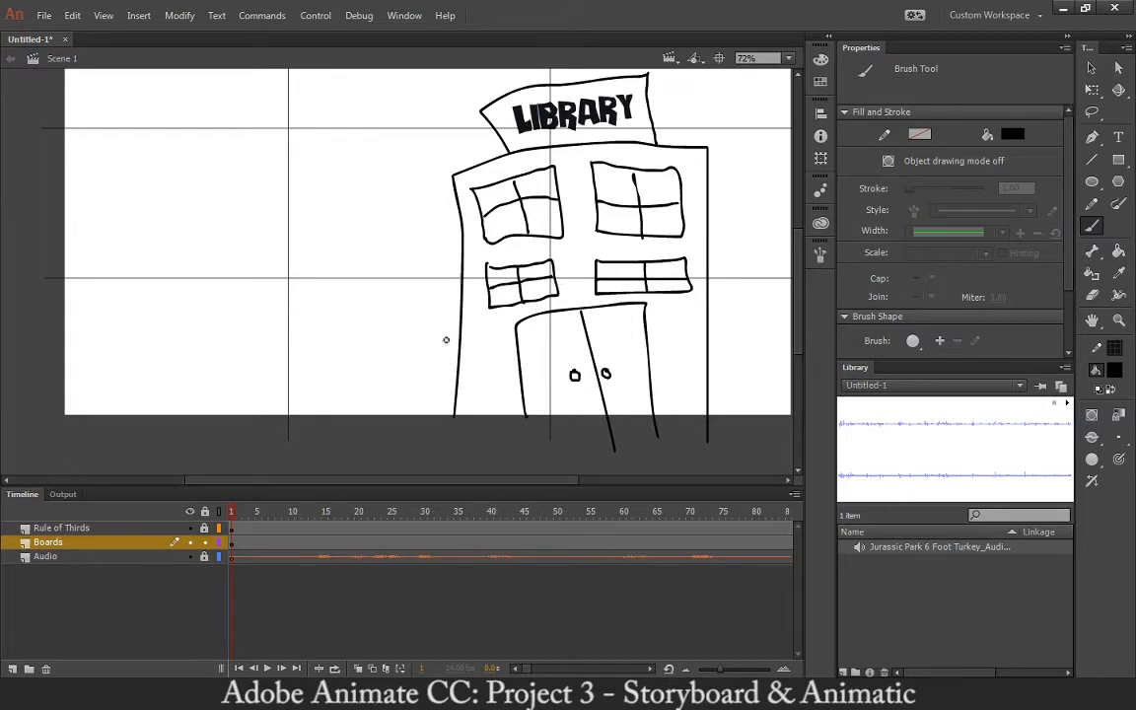
Try vertical signpost strokes in the empty area beside the left vertical guide, and undo them
mouse_move(411, 340)
mouse_down()
mouse_move(463, 345)
mouse_move(411, 375)
mouse_up()
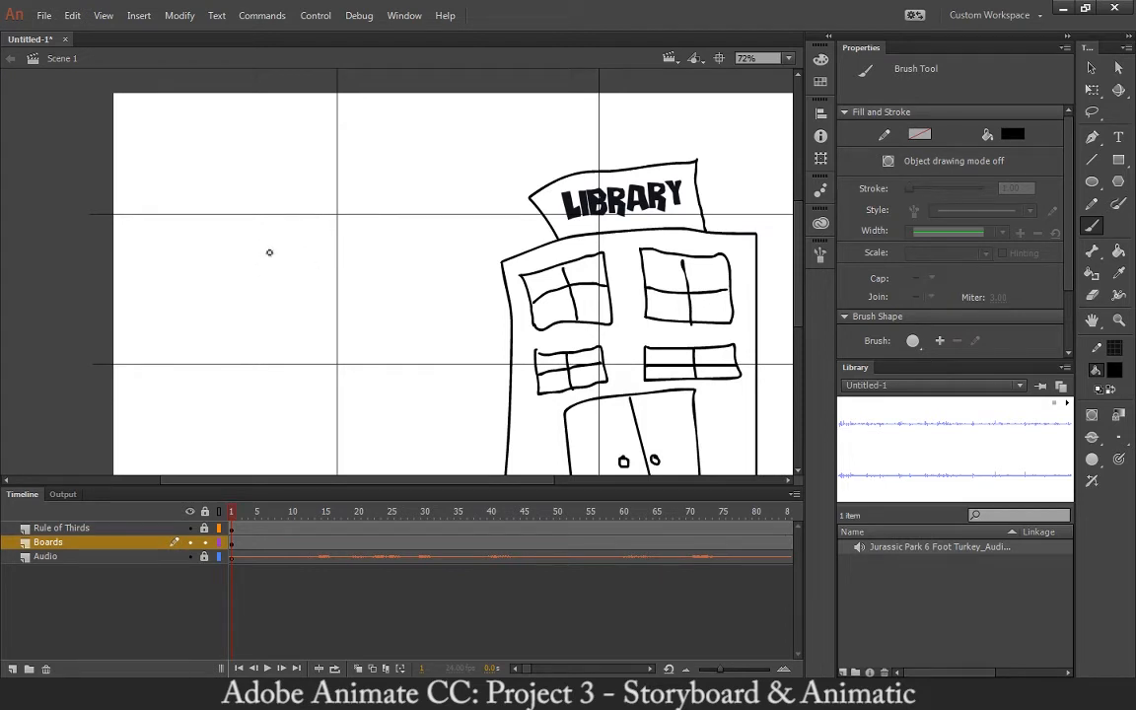
drag(279, 233, 287, 216)
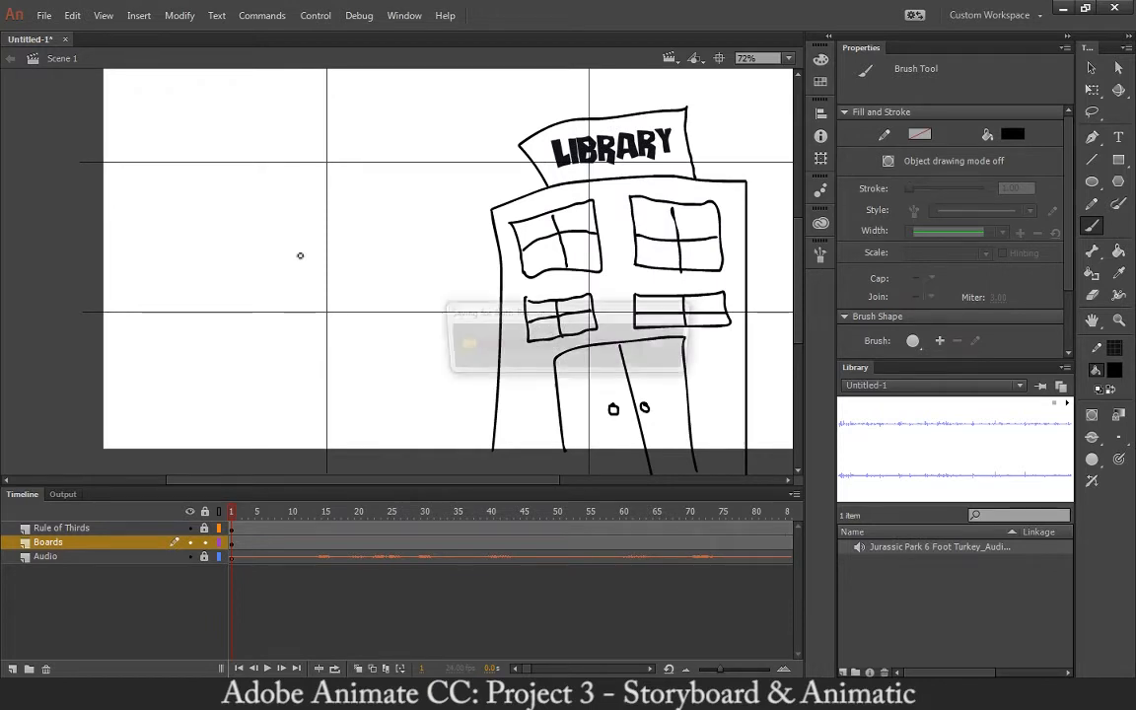
drag(309, 200, 309, 465)
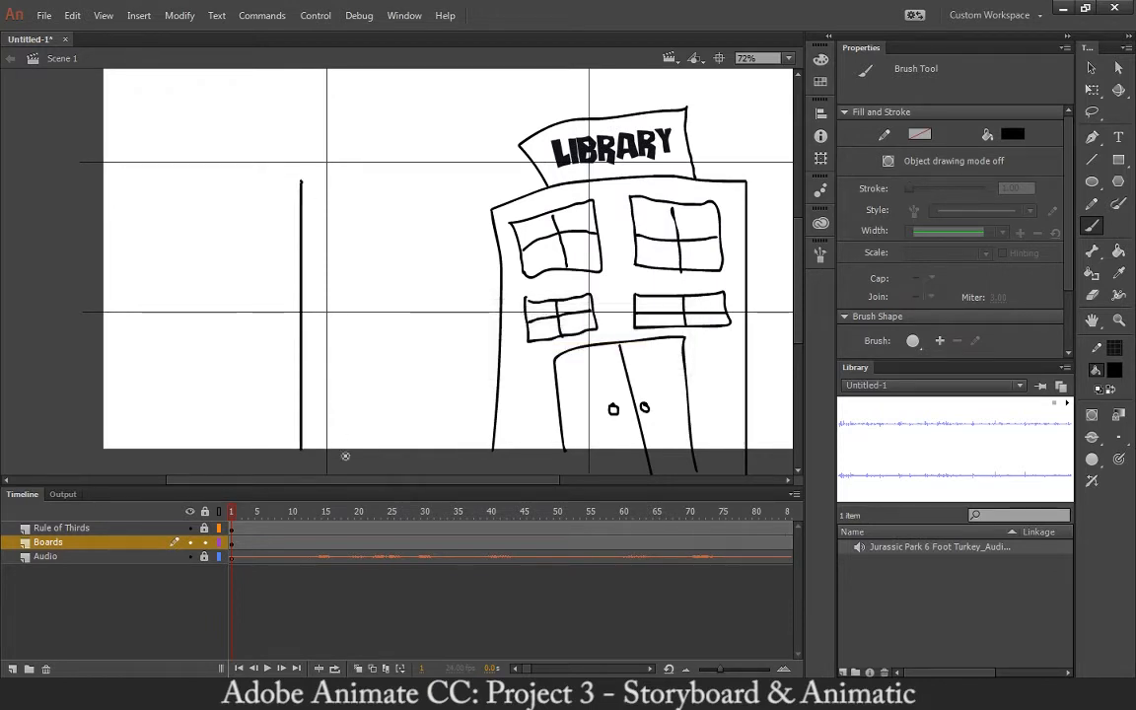
drag(337, 183, 335, 458)
key(ctrl+z)
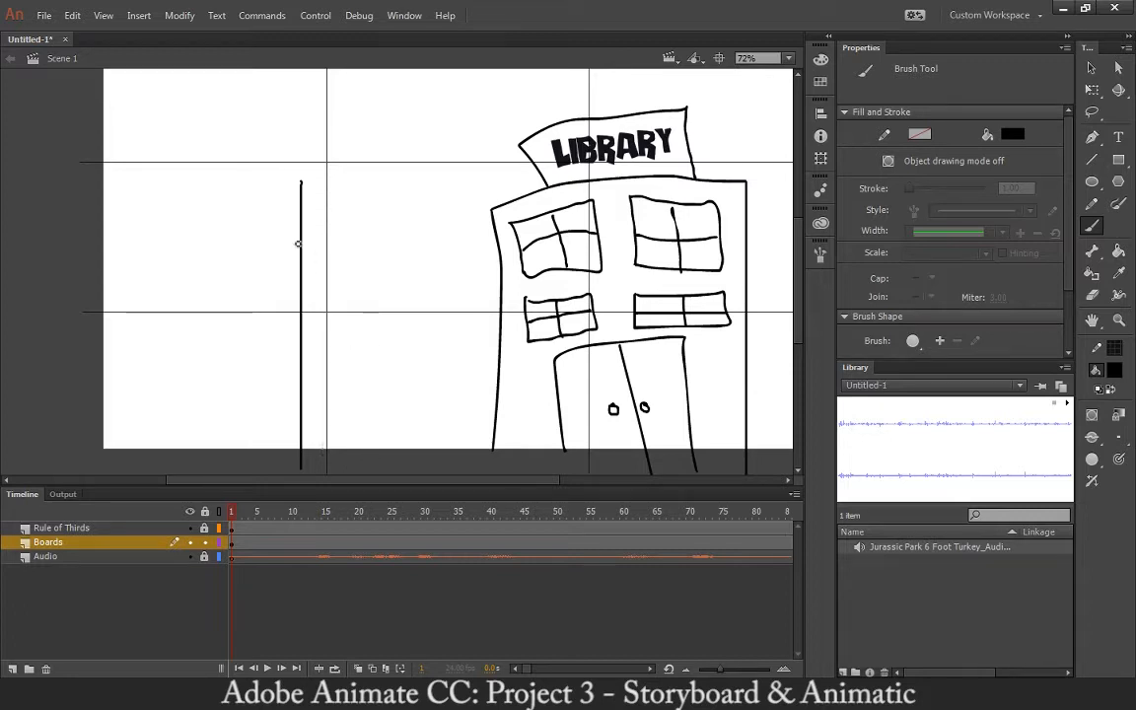
key(ctrl+z)
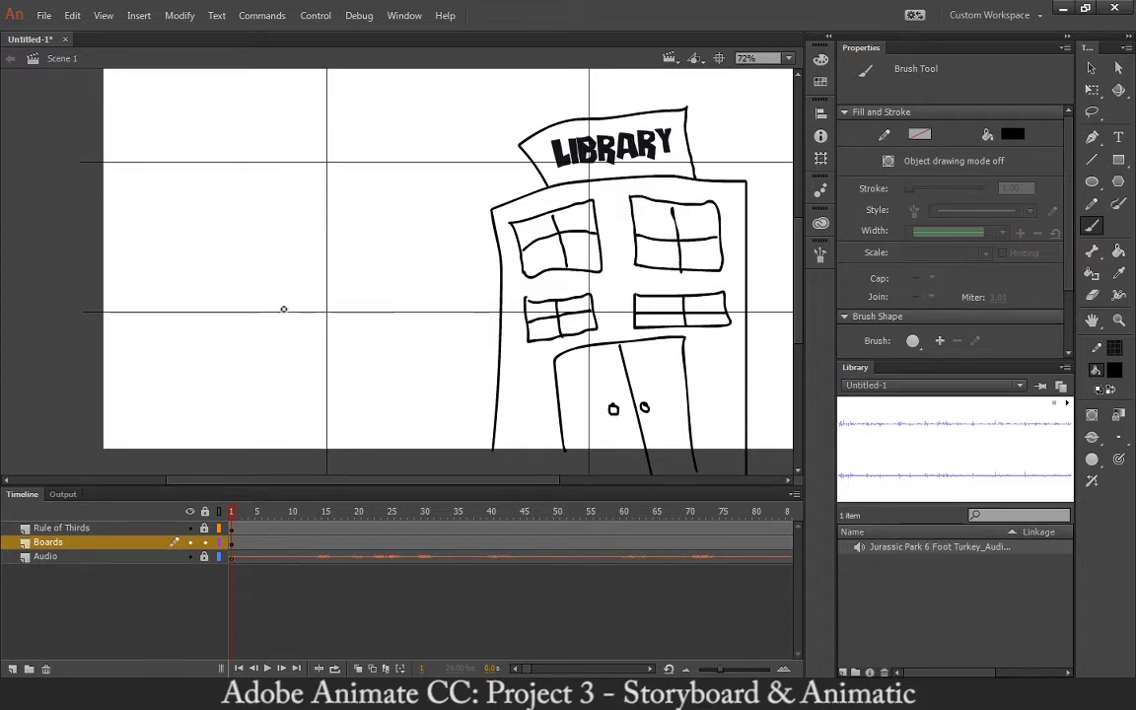
Hand-letter "To Library" with the Brush just above the lower left guide intersection, undoing unwanted strokes
mouse_move(240, 281)
mouse_down()
mouse_move(266, 260)
mouse_move(258, 295)
mouse_up()
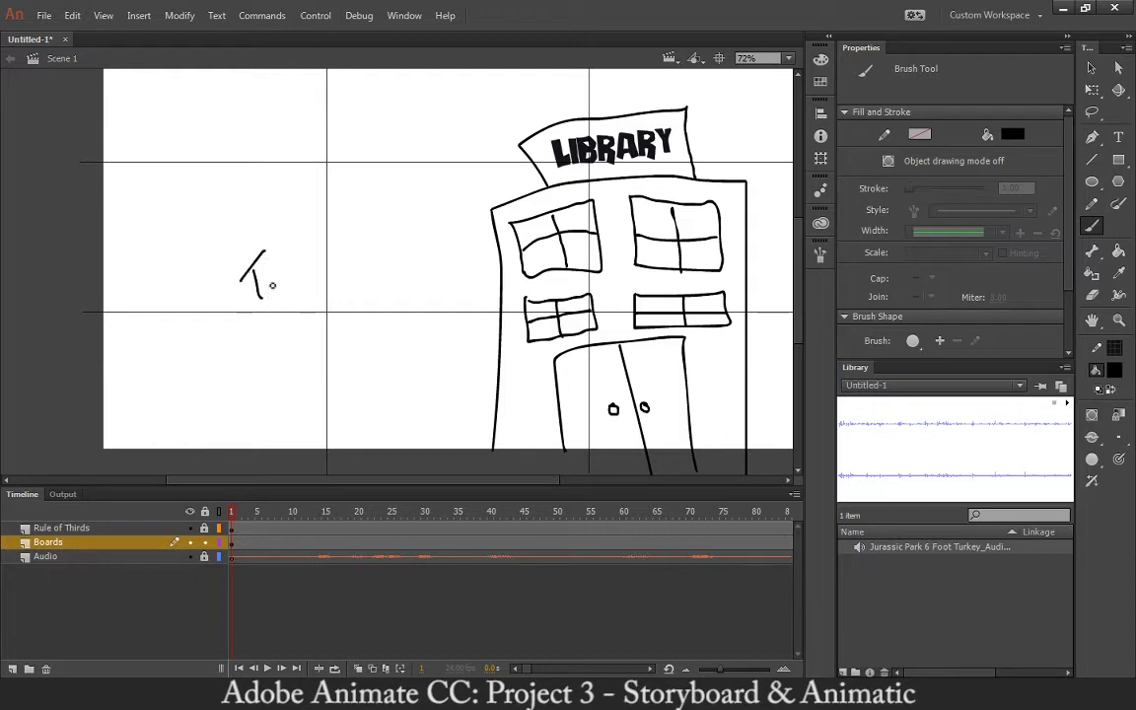
key(ctrl+z)
key(ctrl+z)
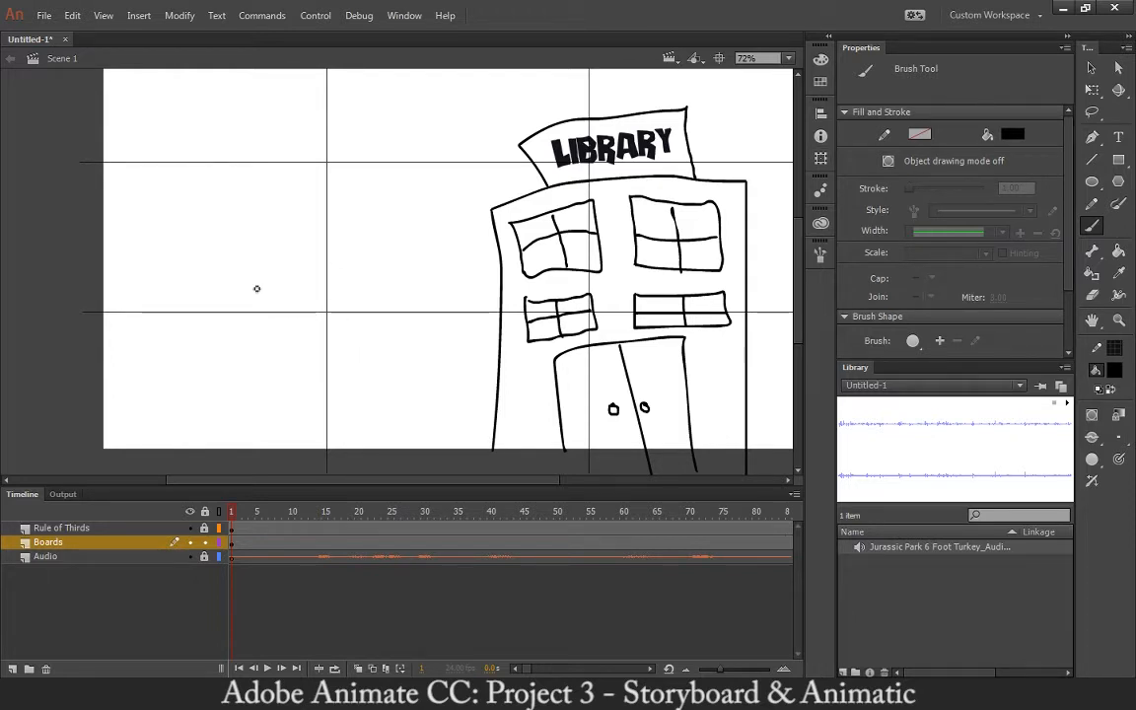
mouse_move(250, 276)
mouse_down()
mouse_move(262, 298)
mouse_move(263, 272)
mouse_move(259, 298)
mouse_move(269, 282)
mouse_move(301, 294)
mouse_move(315, 292)
mouse_move(294, 281)
mouse_move(309, 292)
mouse_move(356, 277)
mouse_up()
key(ctrl+z)
key(ctrl+z)
drag(360, 263, 363, 302)
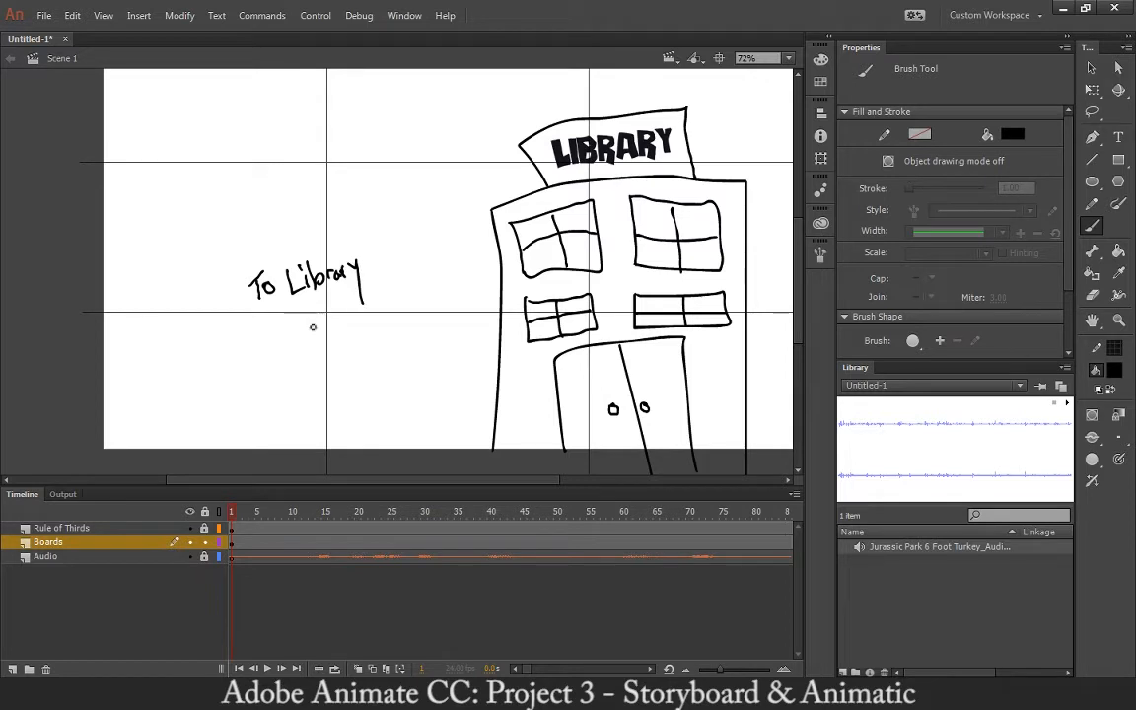
Brush an arrow pointing toward the building under "To Library" and a rectangular frame around both
mouse_move(293, 346)
mouse_down()
mouse_move(348, 318)
mouse_move(345, 304)
mouse_move(371, 316)
mouse_move(365, 333)
mouse_move(308, 343)
mouse_up()
drag(238, 250, 237, 380)
mouse_move(242, 254)
mouse_down()
mouse_move(384, 259)
mouse_move(386, 370)
mouse_move(369, 383)
mouse_move(278, 366)
mouse_up()
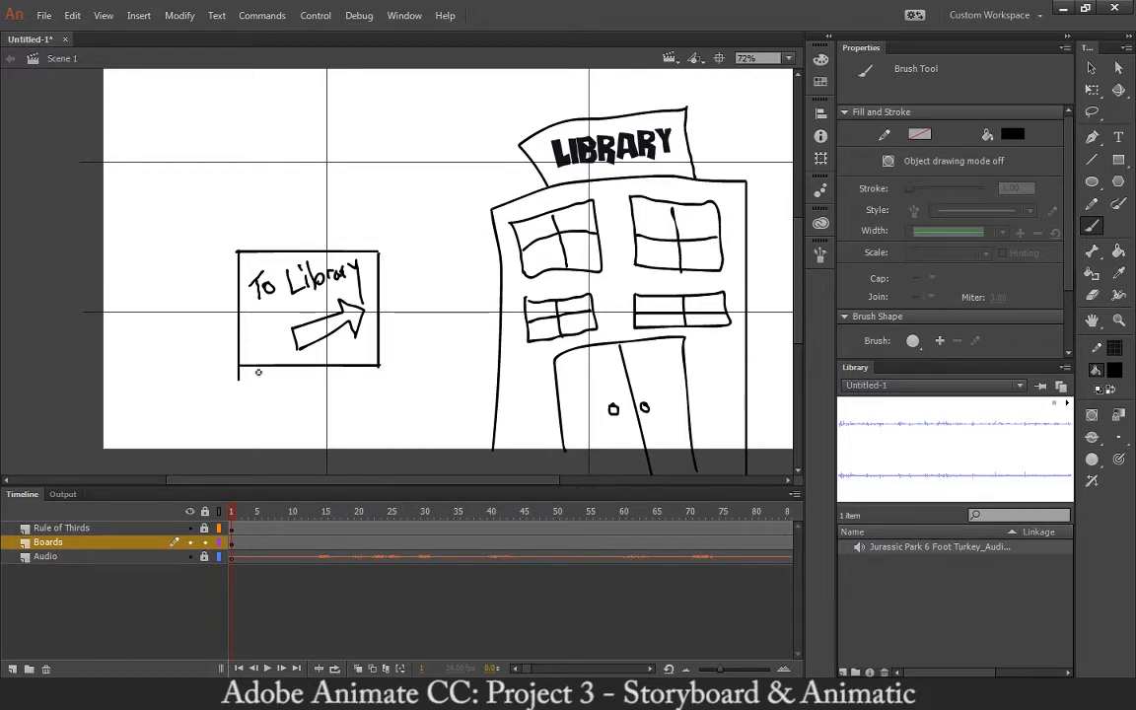
Remove the stray line end extending below the lower left corner of the "To Library" sign frame
key(e)
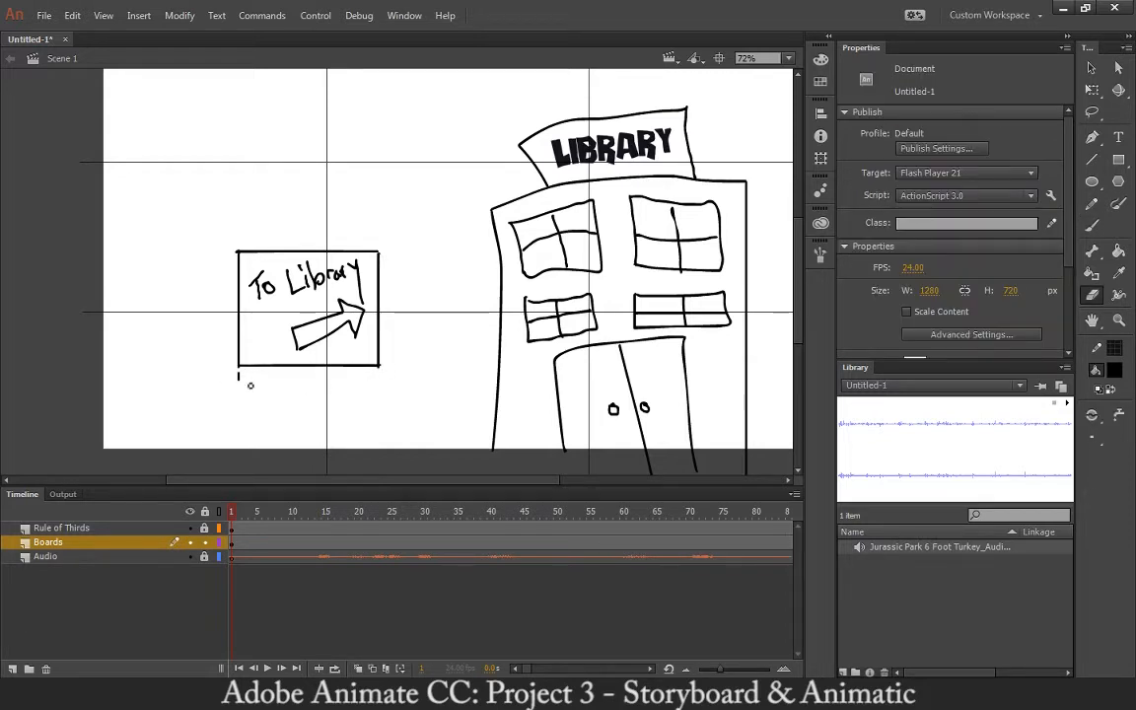
key(v)
click(239, 376)
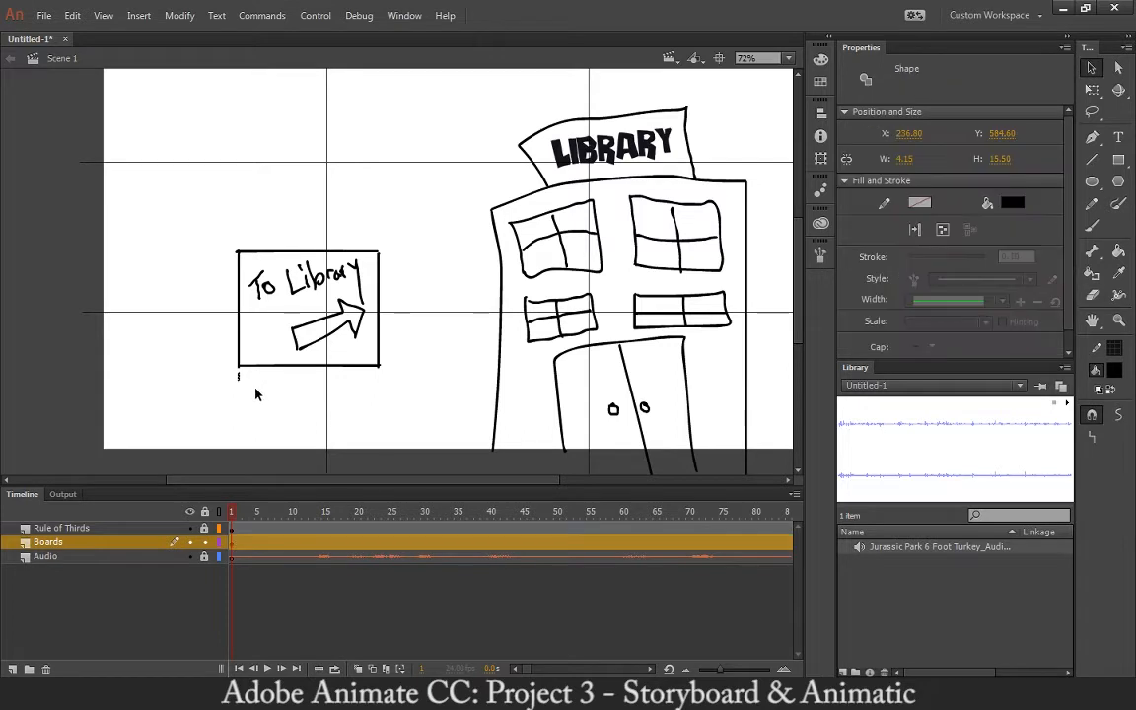
key(Delete)
Brush a two-line post from the underside of the "To Library" sign down past the stage's bottom edge
key(b)
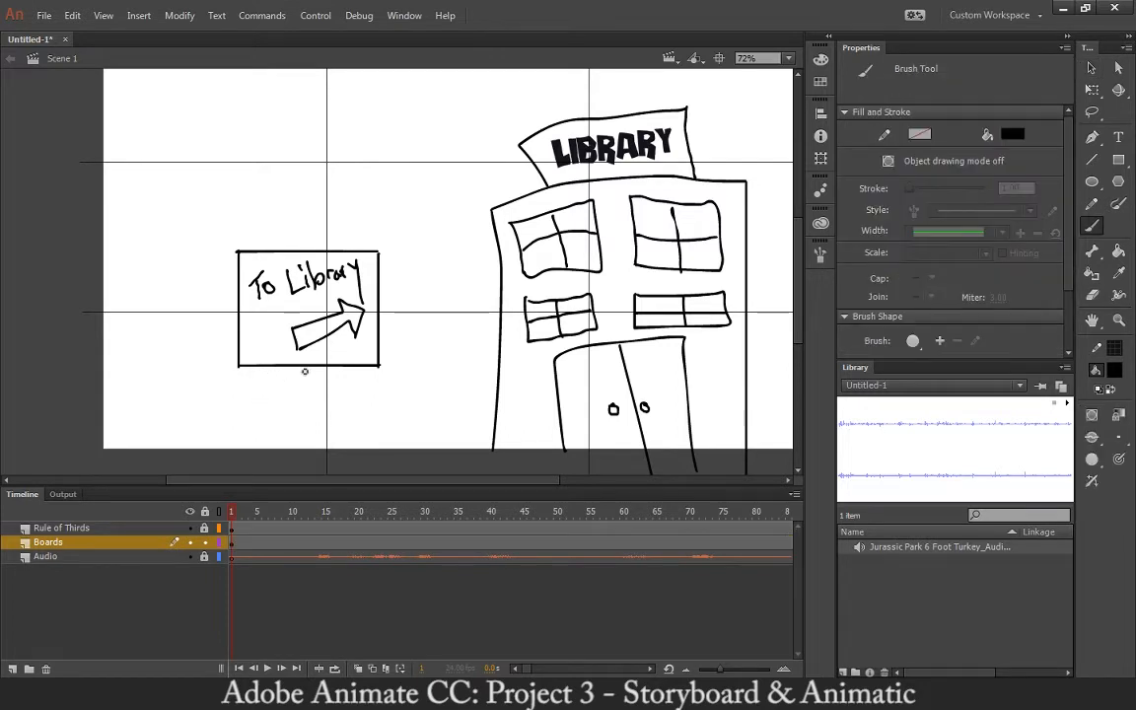
drag(299, 368, 298, 462)
drag(312, 368, 313, 456)
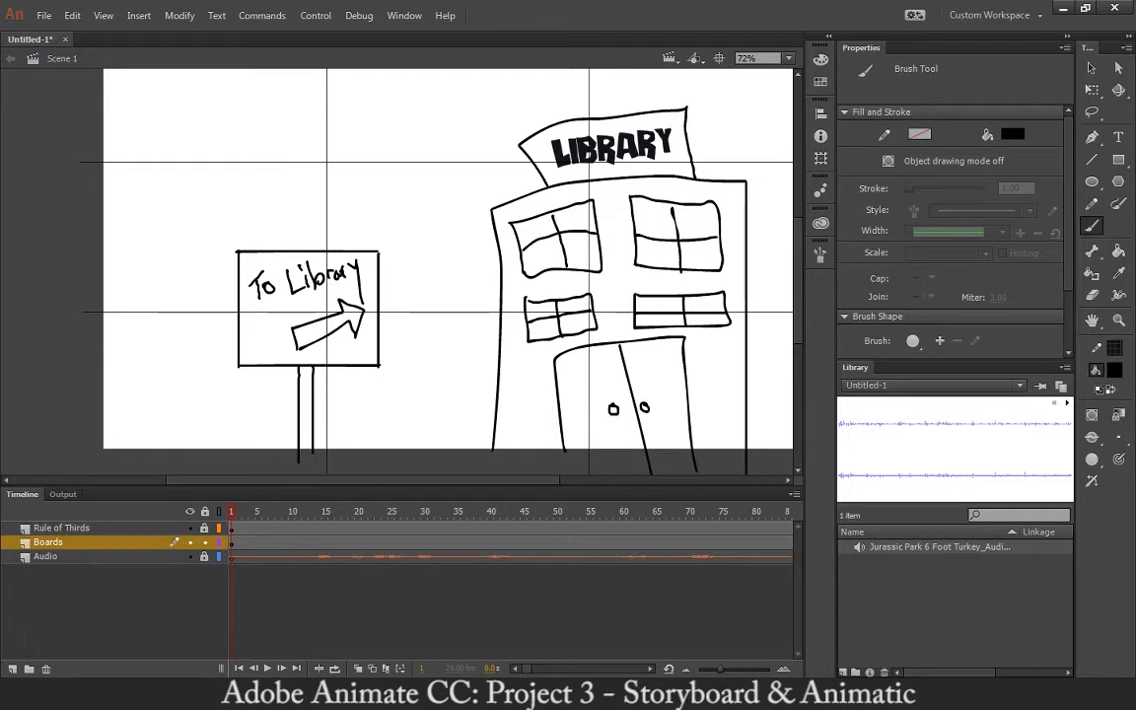
Play the opening audio to judge how long the library board should last, and return to frame 1
click(266, 669)
click(266, 669)
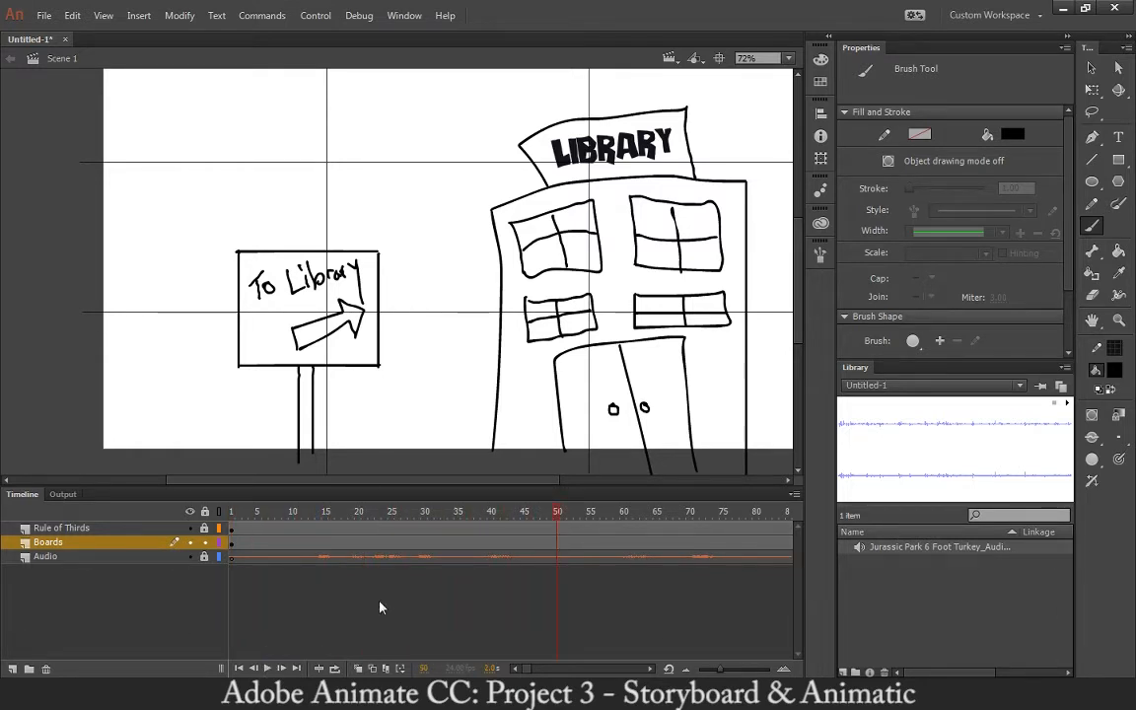
click(261, 513)
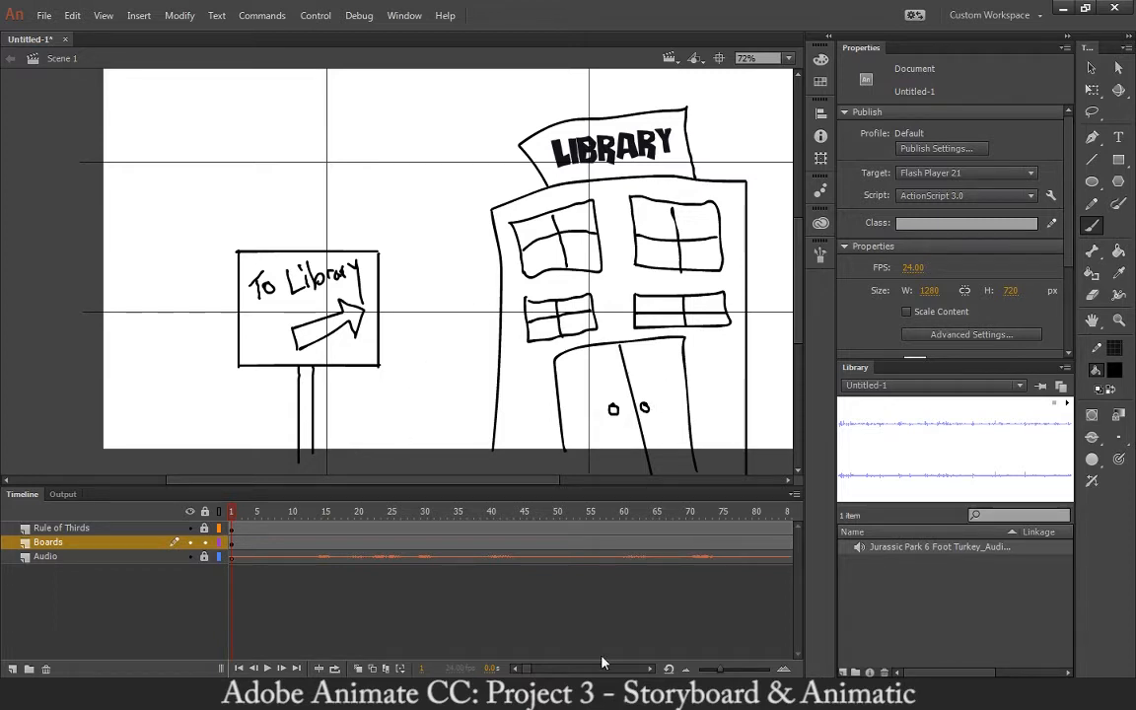
Hide the Rule of Thirds layer and insert a blank keyframe at frame 20 of the Boards layer
click(358, 542)
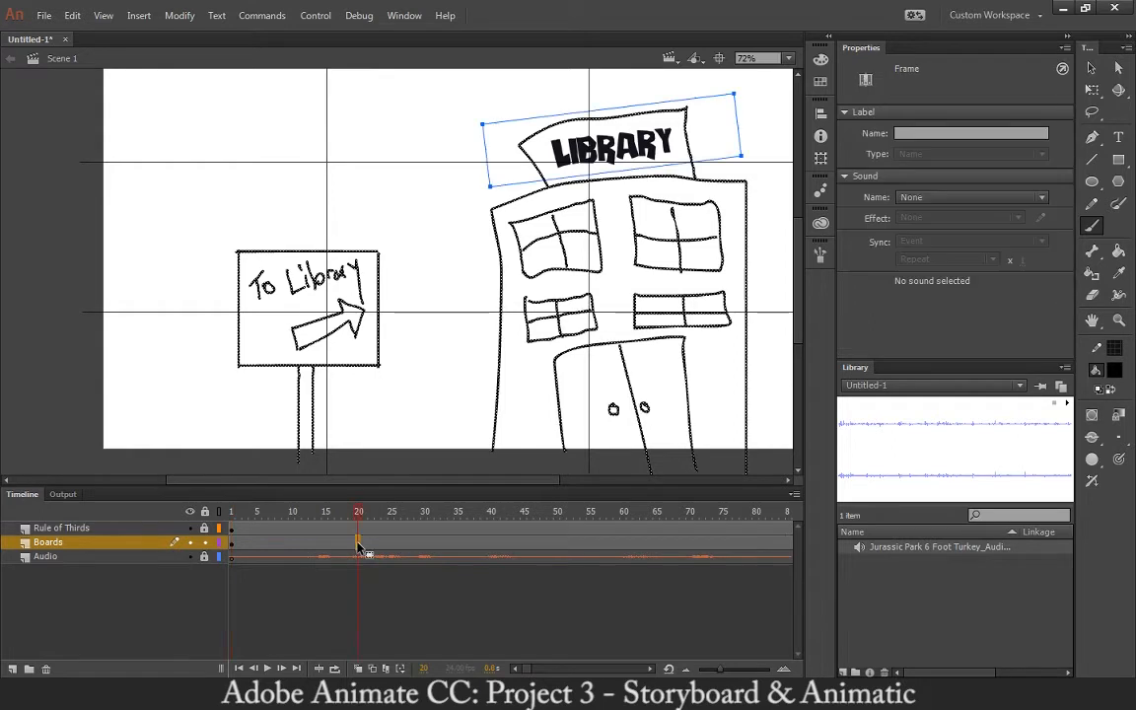
click(190, 527)
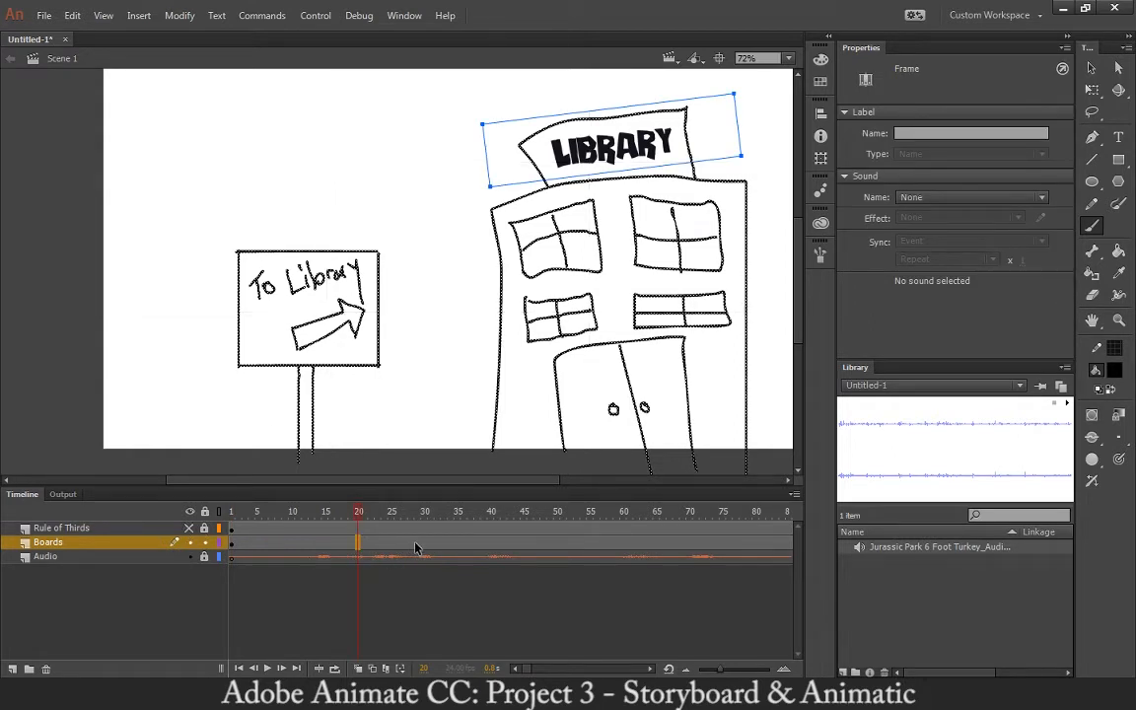
key(F7)
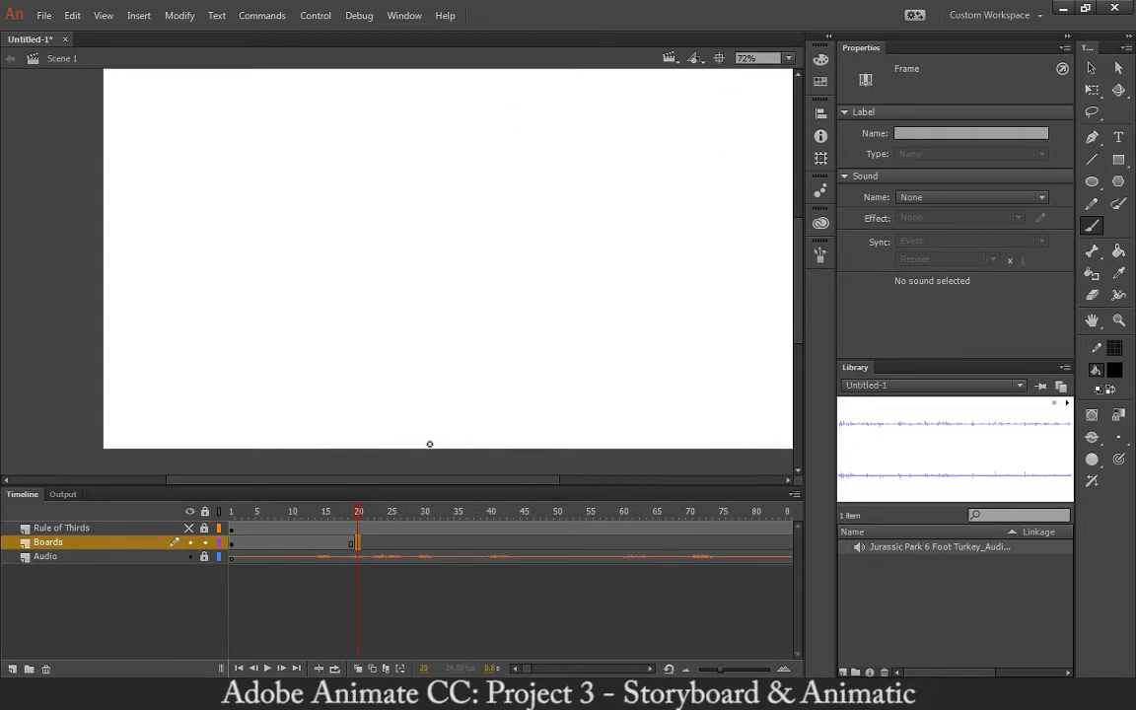
Move the blank keyframe on the Boards layer from frame 20 to frame 25
drag(359, 544, 391, 547)
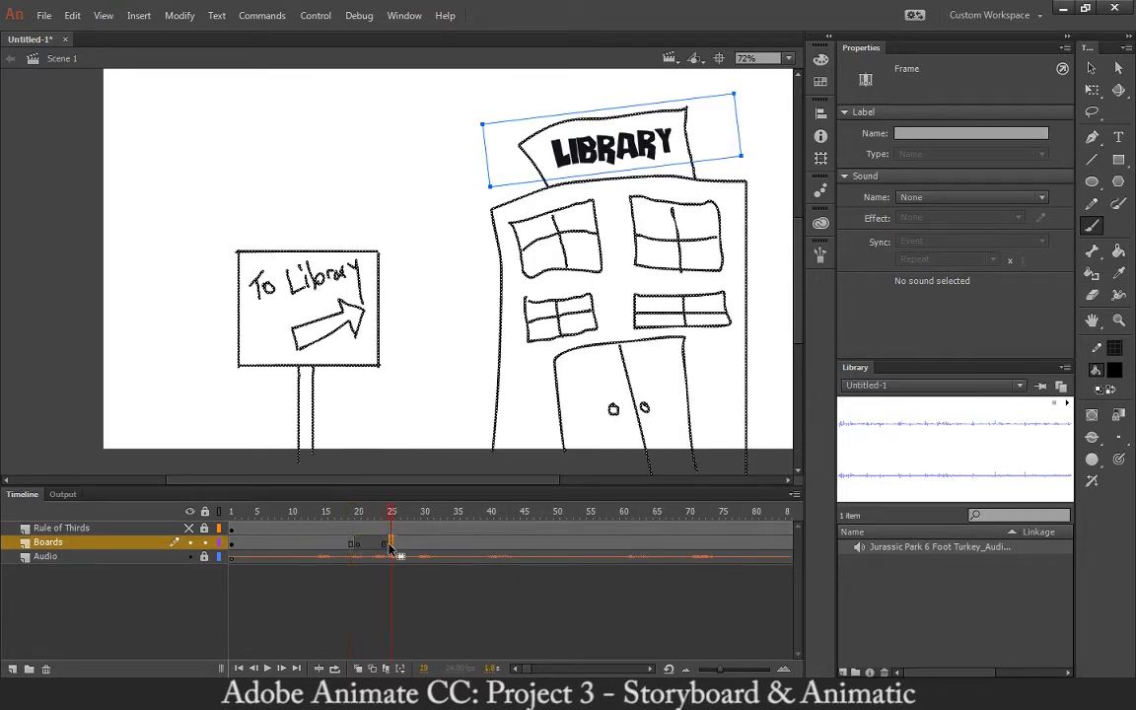
key(ctrl+z)
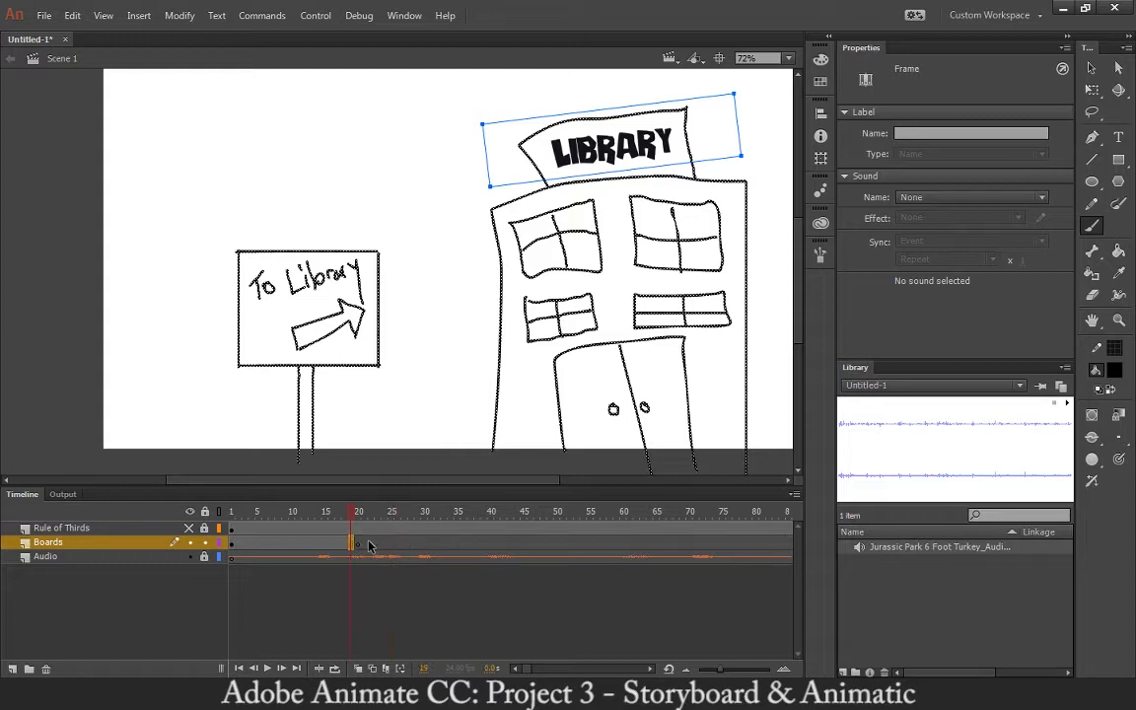
click(358, 545)
mouse_move(388, 545)
mouse_down()
mouse_move(399, 550)
mouse_move(279, 510)
mouse_move(215, 592)
mouse_up()
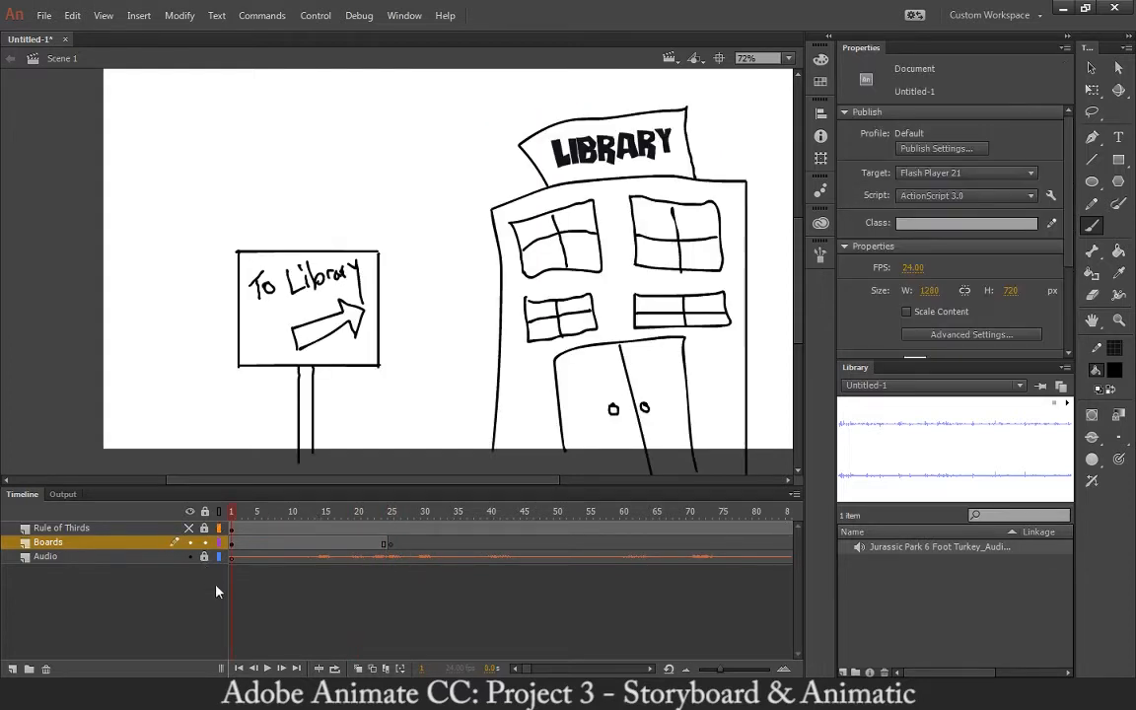
Play the timeline from frame 1 to check the timing of the cut from the library board to the blank board
click(264, 669)
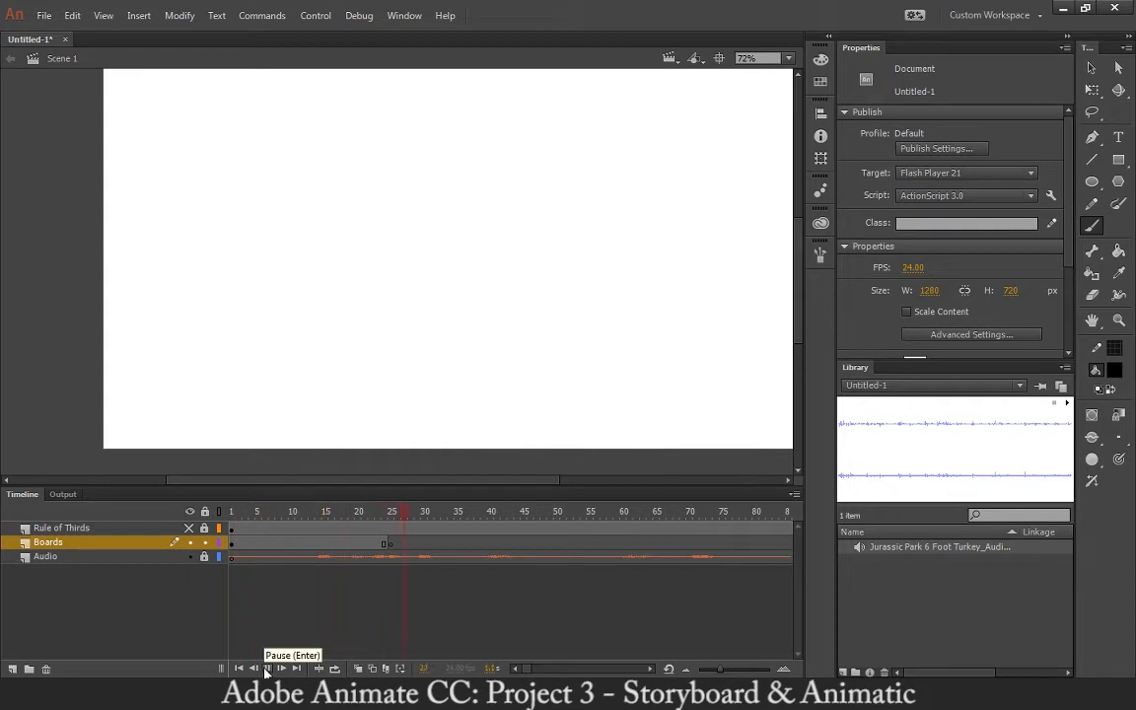
click(266, 670)
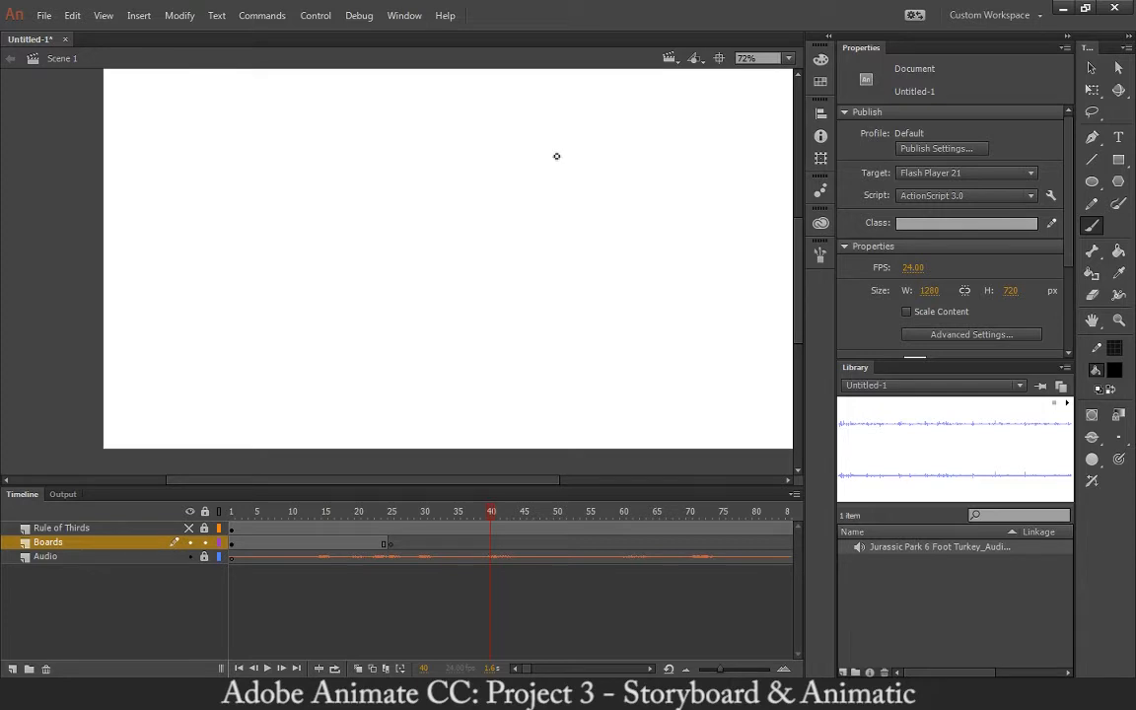
drag(549, 149, 645, 145)
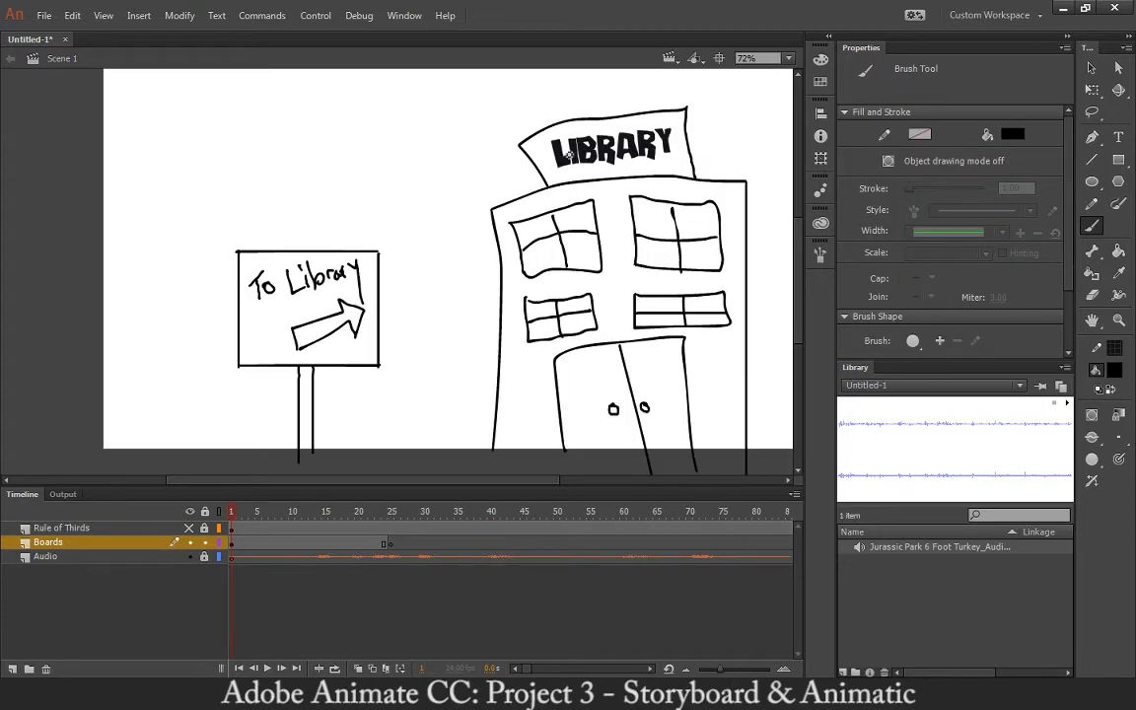
At frame 25 of the Boards layer, brush in two slanted rectangular eyeglass lenses with an eye and pupil inside each
click(392, 545)
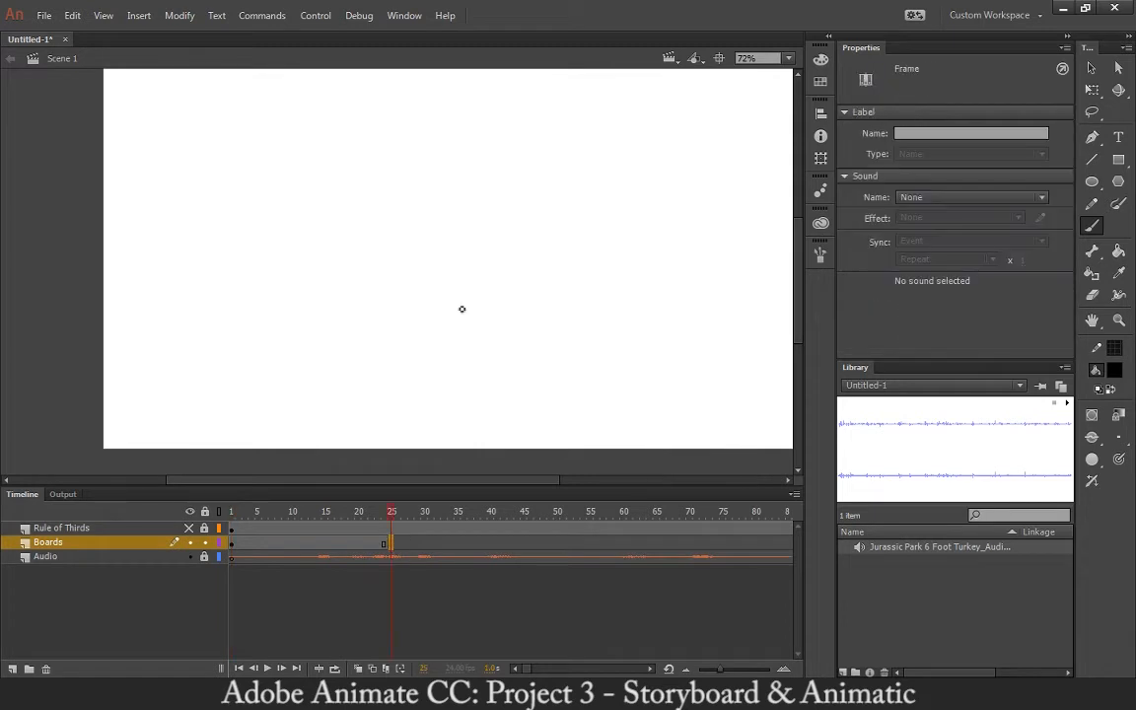
mouse_move(585, 161)
mouse_down()
mouse_move(592, 182)
mouse_move(590, 168)
mouse_move(571, 189)
mouse_move(598, 154)
mouse_move(618, 154)
mouse_move(629, 183)
mouse_move(578, 197)
mouse_up()
key(ctrl+z)
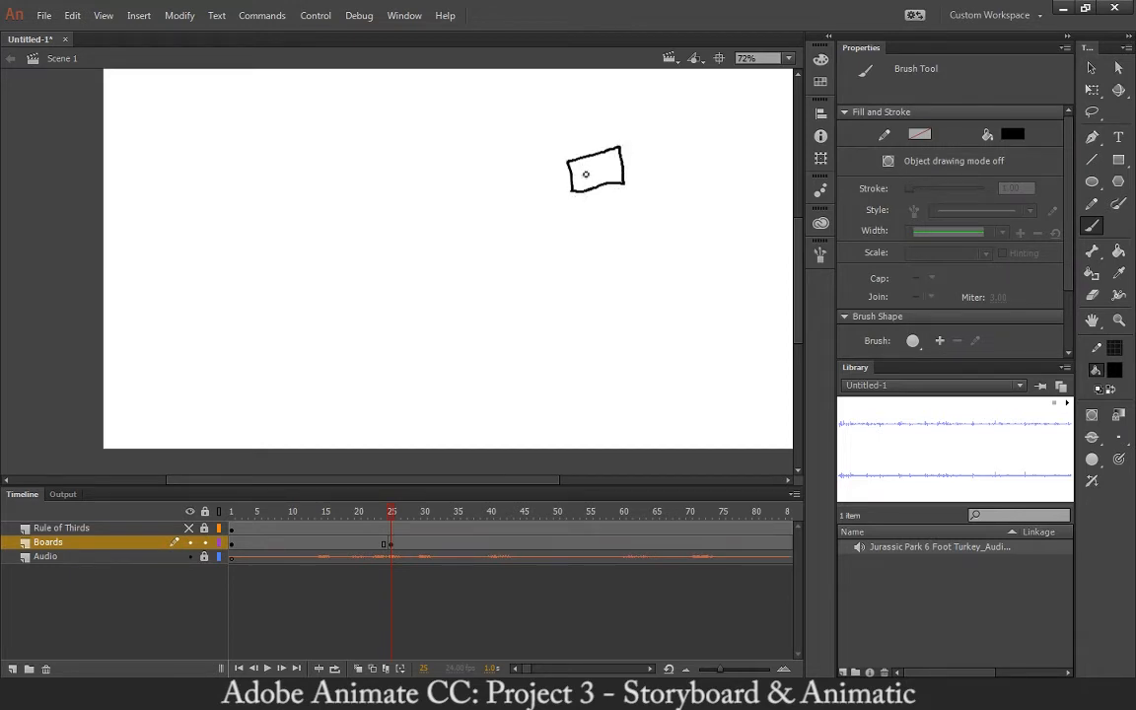
click(579, 169)
mouse_move(579, 168)
mouse_down()
mouse_move(611, 162)
mouse_move(616, 180)
mouse_move(581, 188)
mouse_up()
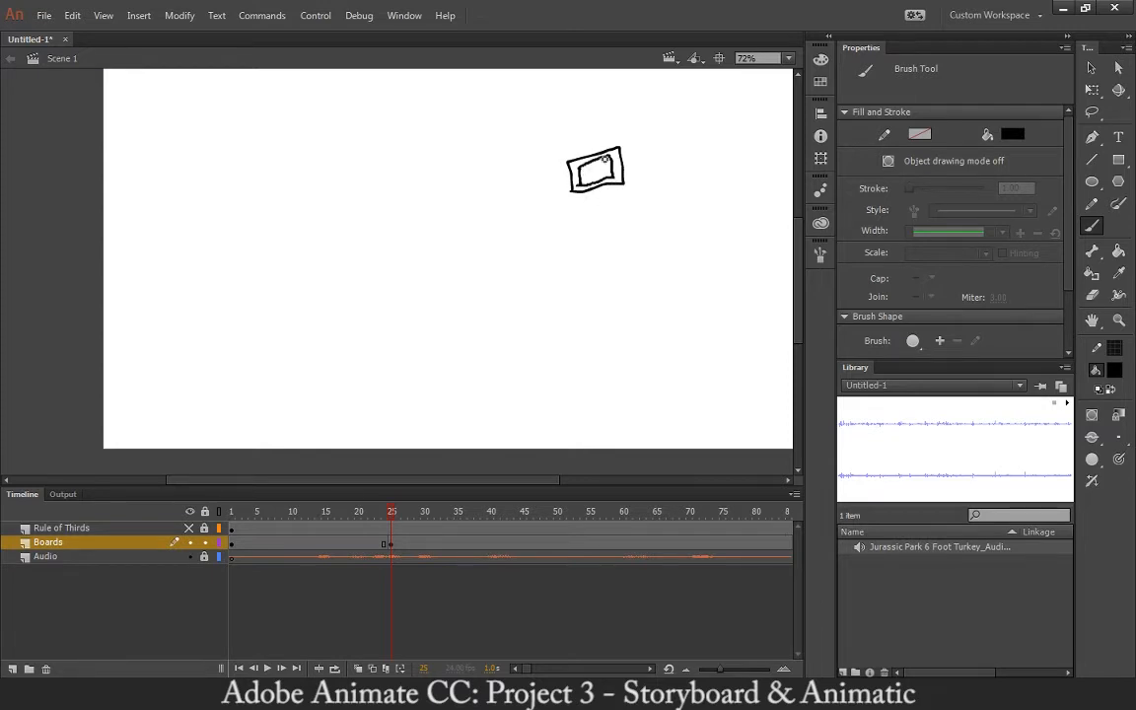
key(ctrl+z)
mouse_move(615, 176)
mouse_down()
mouse_move(642, 160)
mouse_move(641, 186)
mouse_move(642, 152)
mouse_move(694, 168)
mouse_move(691, 192)
mouse_move(637, 181)
mouse_up()
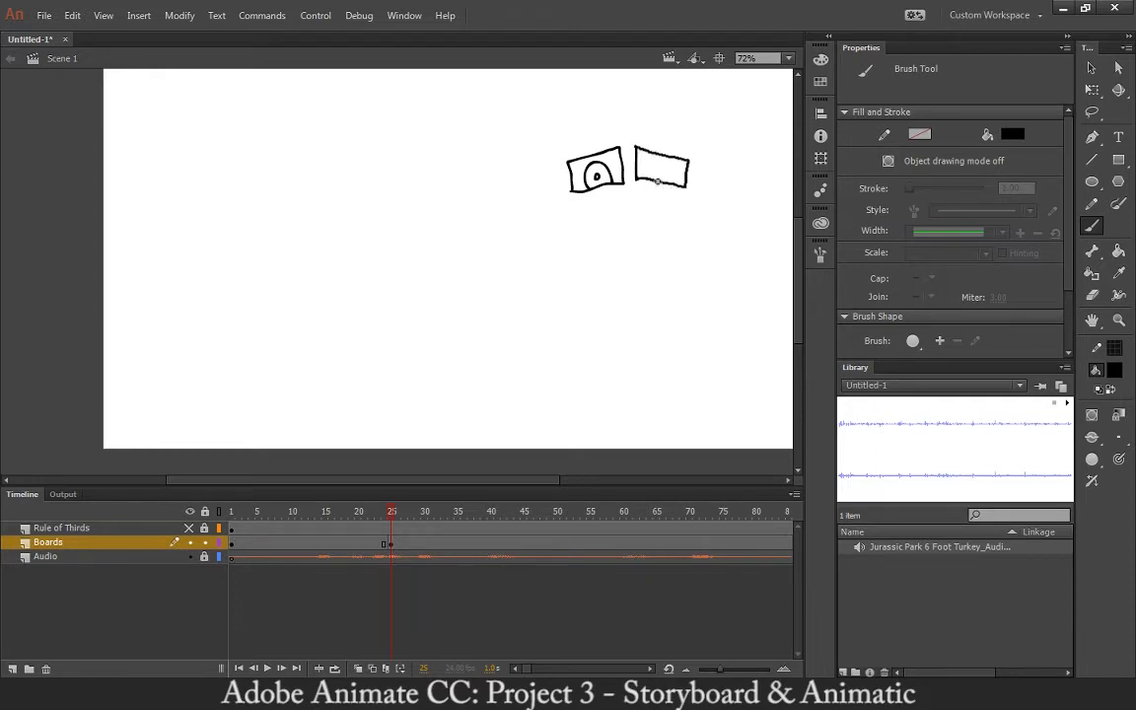
mouse_move(653, 183)
mouse_down()
mouse_move(658, 166)
mouse_move(677, 184)
mouse_move(670, 175)
mouse_up()
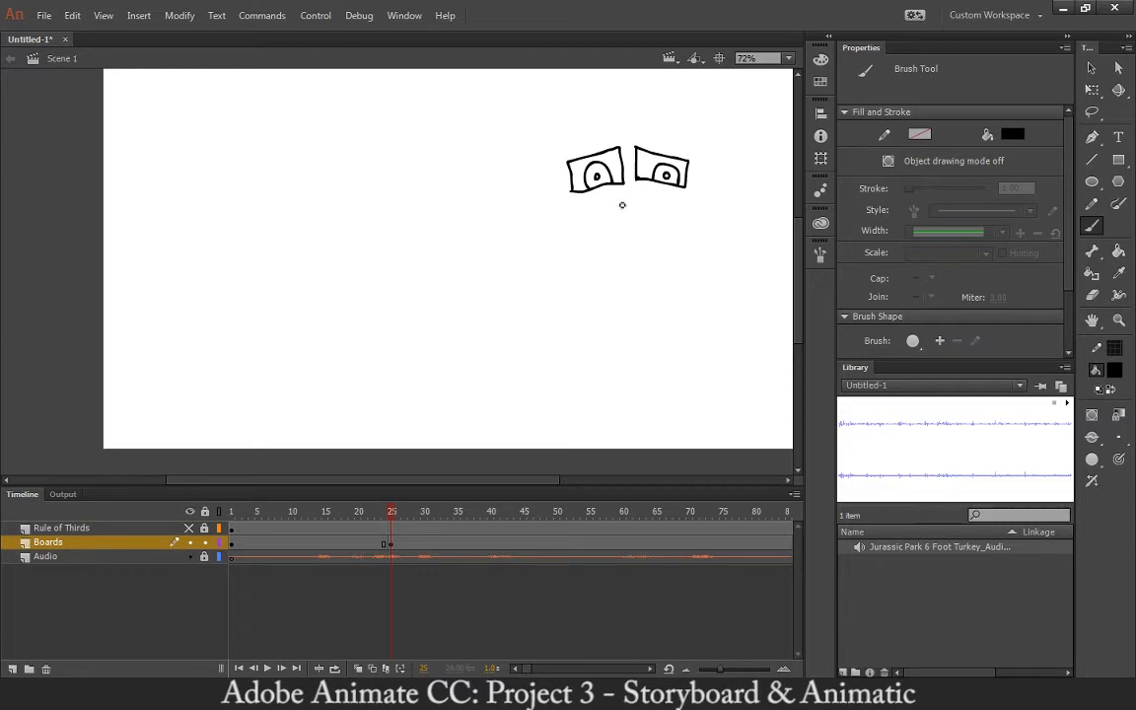
Complete the facial features around the glasses: bridge, nose, mouth, ear, eyebrows and spiky hair
drag(627, 175, 637, 177)
mouse_move(625, 198)
mouse_down()
mouse_move(615, 205)
mouse_move(641, 200)
mouse_up()
mouse_move(609, 239)
mouse_down()
mouse_move(652, 245)
mouse_move(603, 238)
mouse_up()
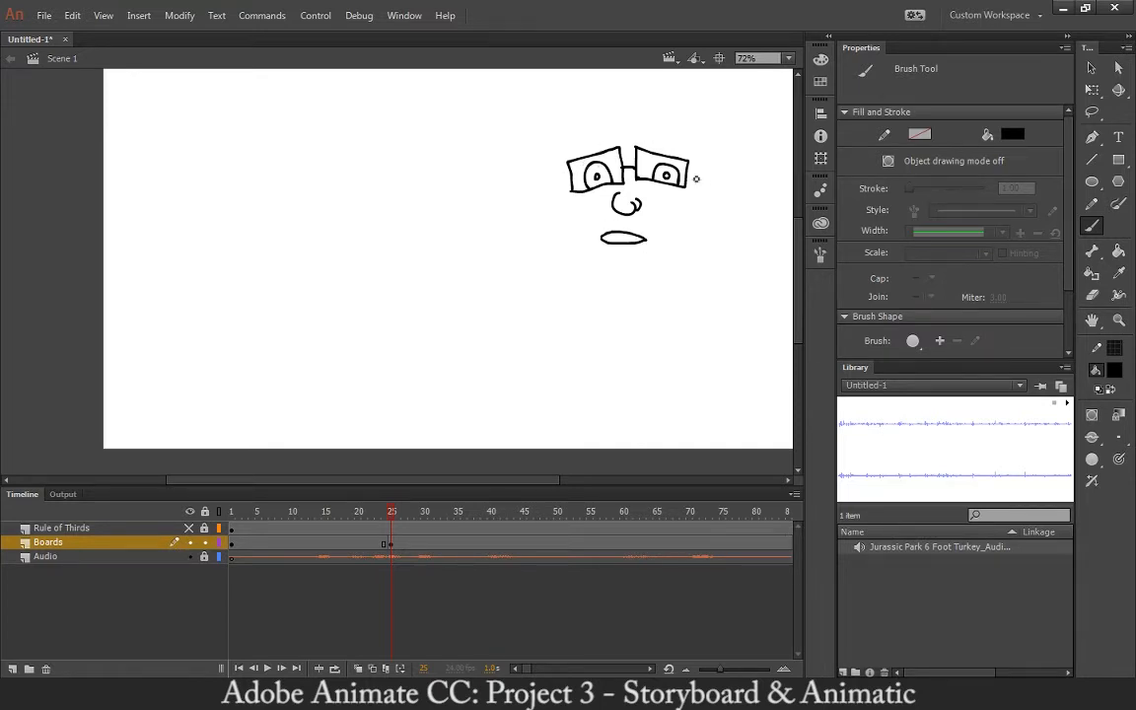
drag(688, 174, 697, 173)
drag(649, 145, 678, 149)
drag(575, 151, 601, 141)
mouse_move(581, 135)
mouse_down()
mouse_move(604, 116)
mouse_move(676, 110)
mouse_move(705, 190)
mouse_move(694, 207)
mouse_up()
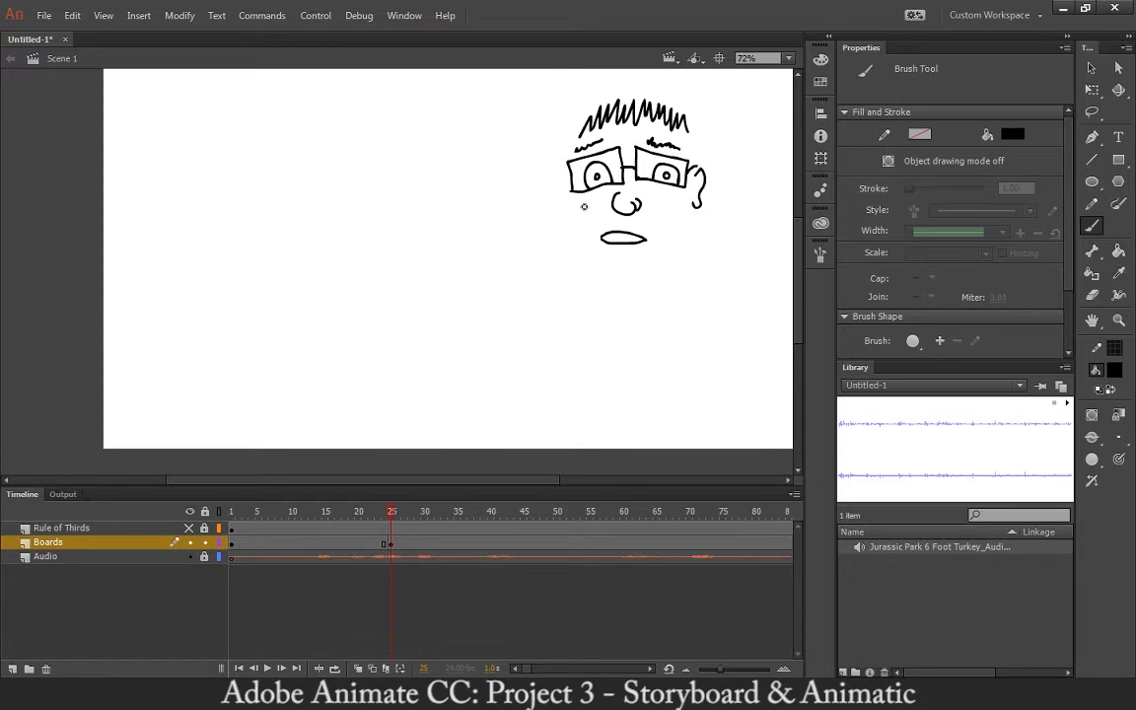
mouse_move(584, 206)
mouse_down()
mouse_move(592, 254)
mouse_move(631, 283)
mouse_move(656, 258)
mouse_move(672, 202)
mouse_up()
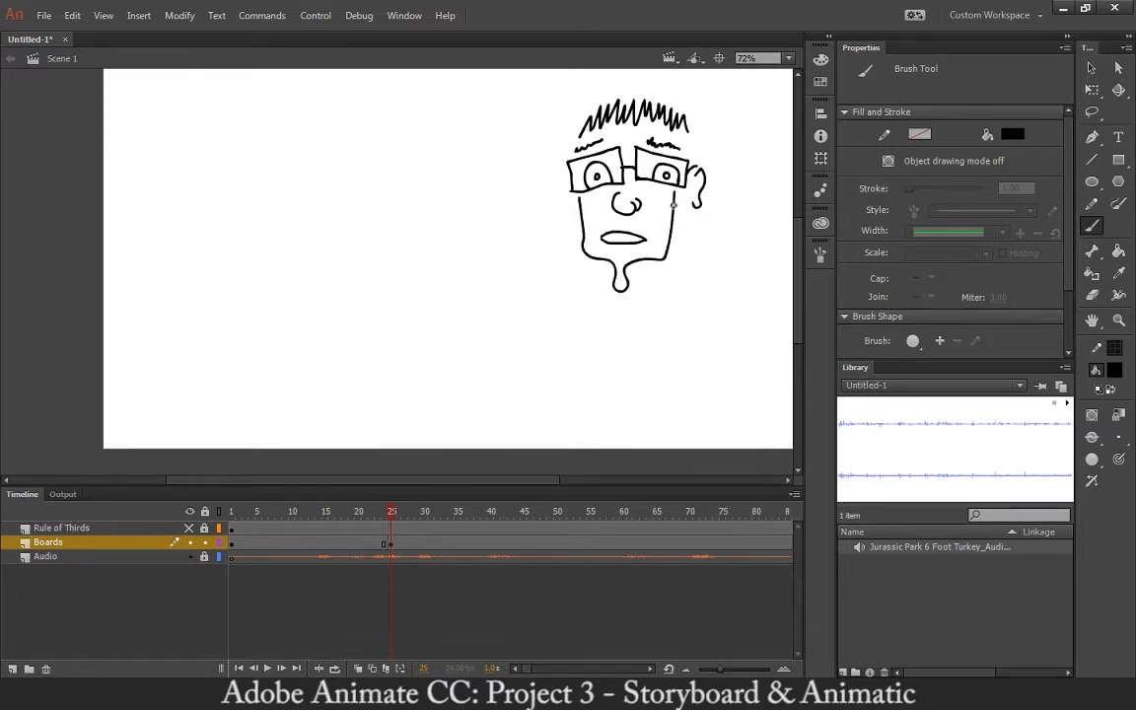
key(ctrl+z)
key(ctrl+z)
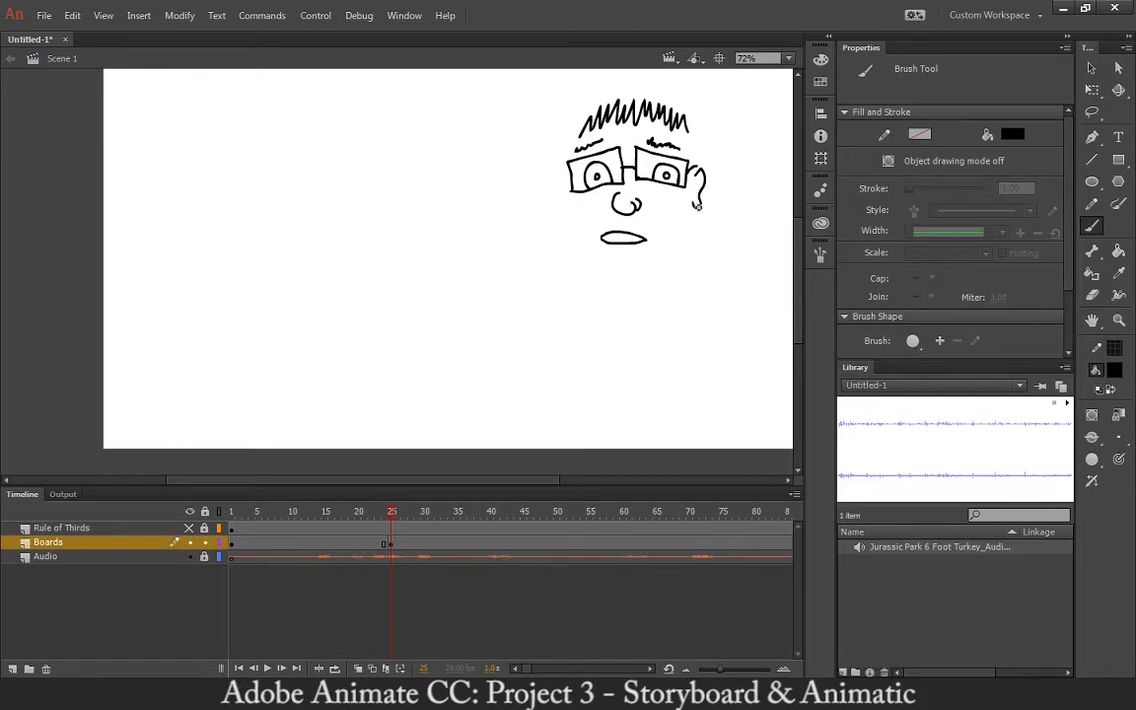
Draw the tapered face outline down to a narrow neck and join the sides of the head to the hair
mouse_move(696, 204)
mouse_down()
mouse_move(656, 296)
mouse_move(642, 294)
mouse_move(640, 273)
mouse_move(604, 255)
mouse_move(590, 231)
mouse_move(581, 134)
mouse_up()
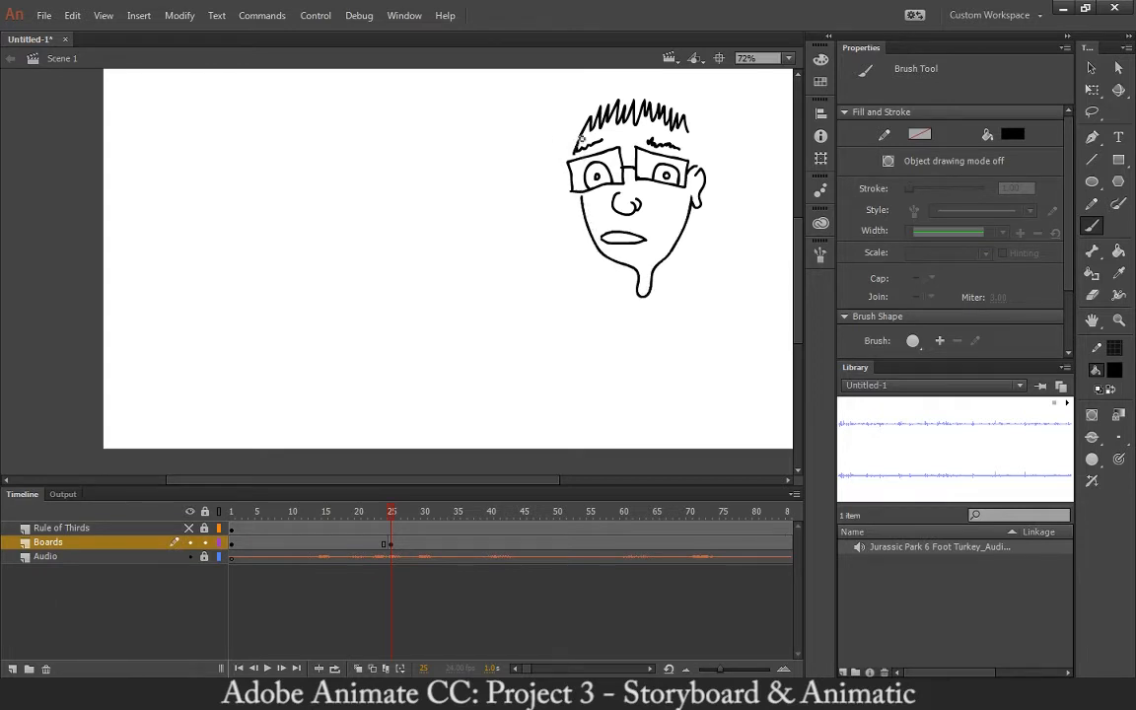
drag(688, 133, 696, 199)
drag(637, 287, 574, 328)
key(ctrl+z)
click(190, 528)
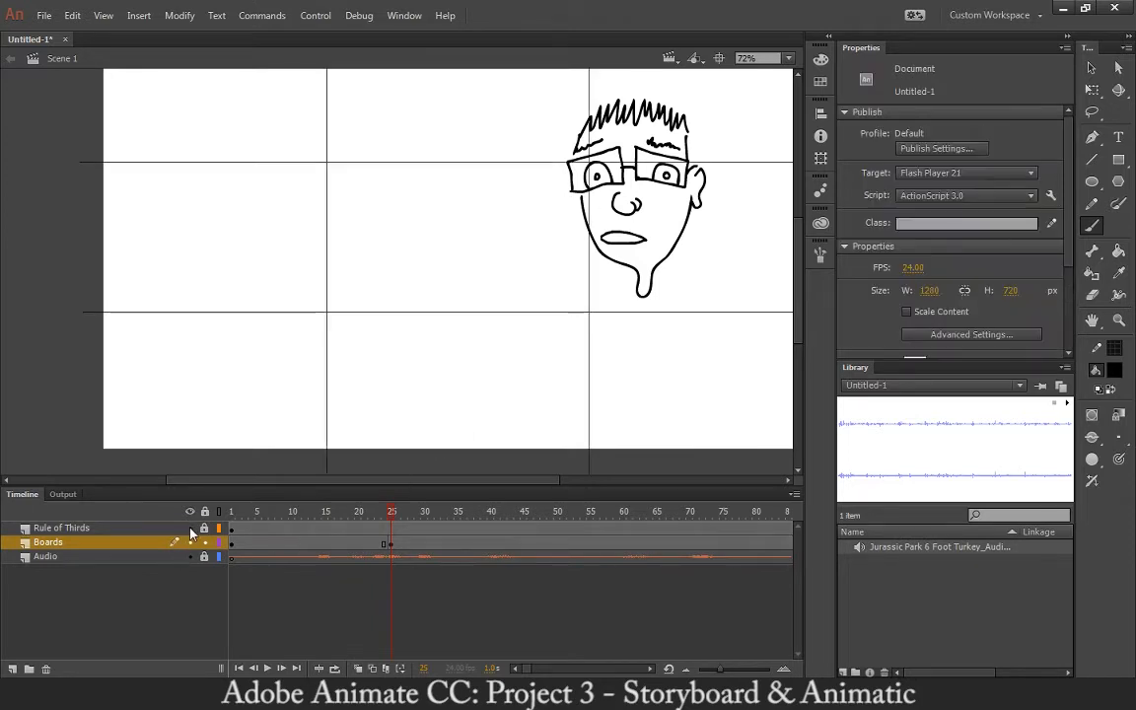
click(189, 528)
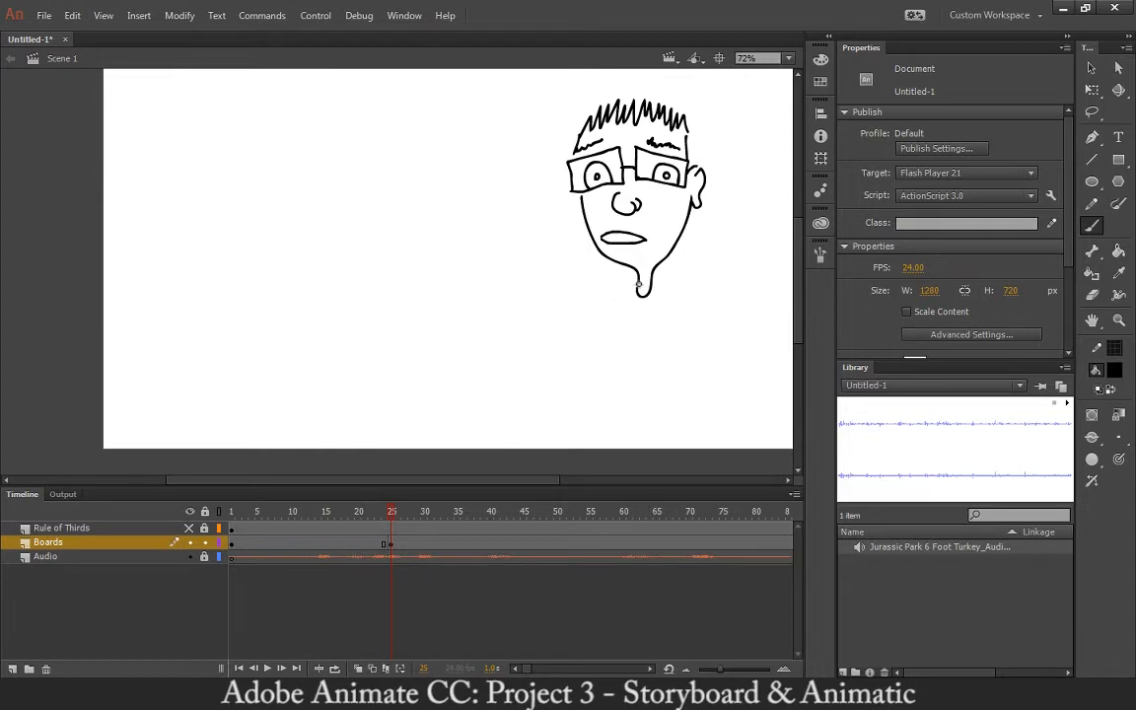
mouse_move(642, 292)
mouse_down()
mouse_move(555, 325)
mouse_move(545, 342)
mouse_move(558, 368)
mouse_move(602, 353)
mouse_up()
key(ctrl+z)
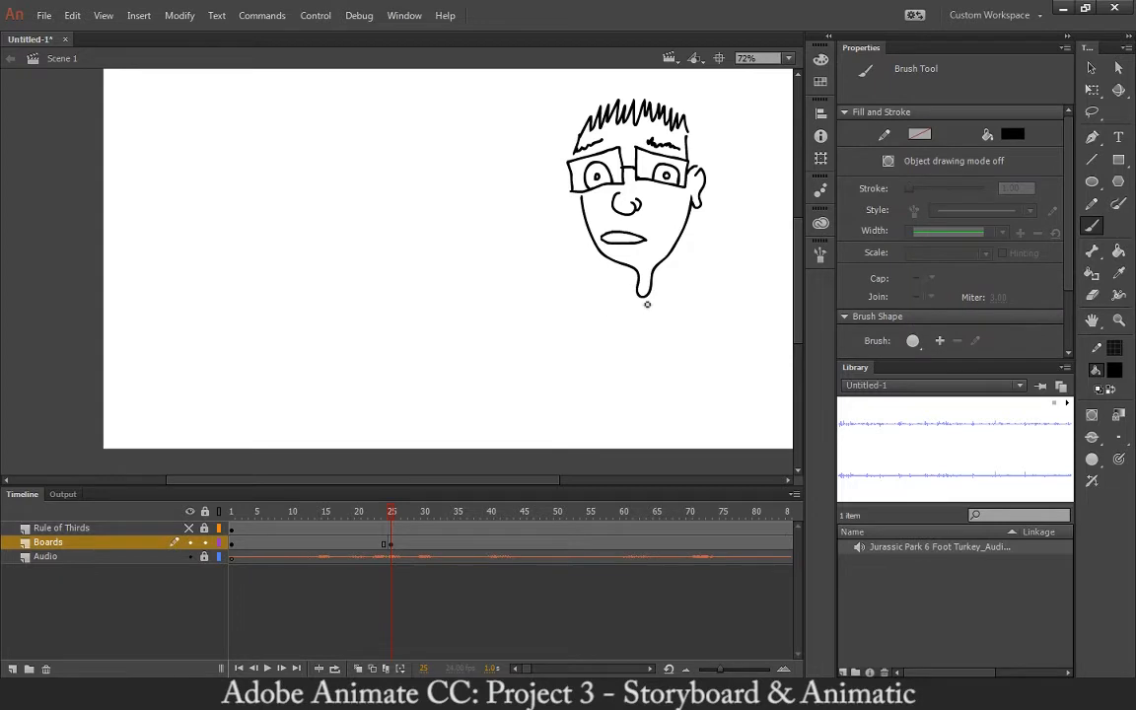
Draw a bow tie and a short-sleeved shirt with a row of buttons down its front, extending past the lower stage edge
mouse_move(641, 298)
mouse_down()
mouse_move(644, 318)
mouse_move(644, 304)
mouse_move(622, 305)
mouse_move(624, 317)
mouse_move(672, 298)
mouse_move(671, 322)
mouse_move(648, 313)
mouse_up()
mouse_move(617, 310)
mouse_down()
mouse_move(561, 334)
mouse_move(564, 364)
mouse_move(606, 356)
mouse_move(608, 451)
mouse_up()
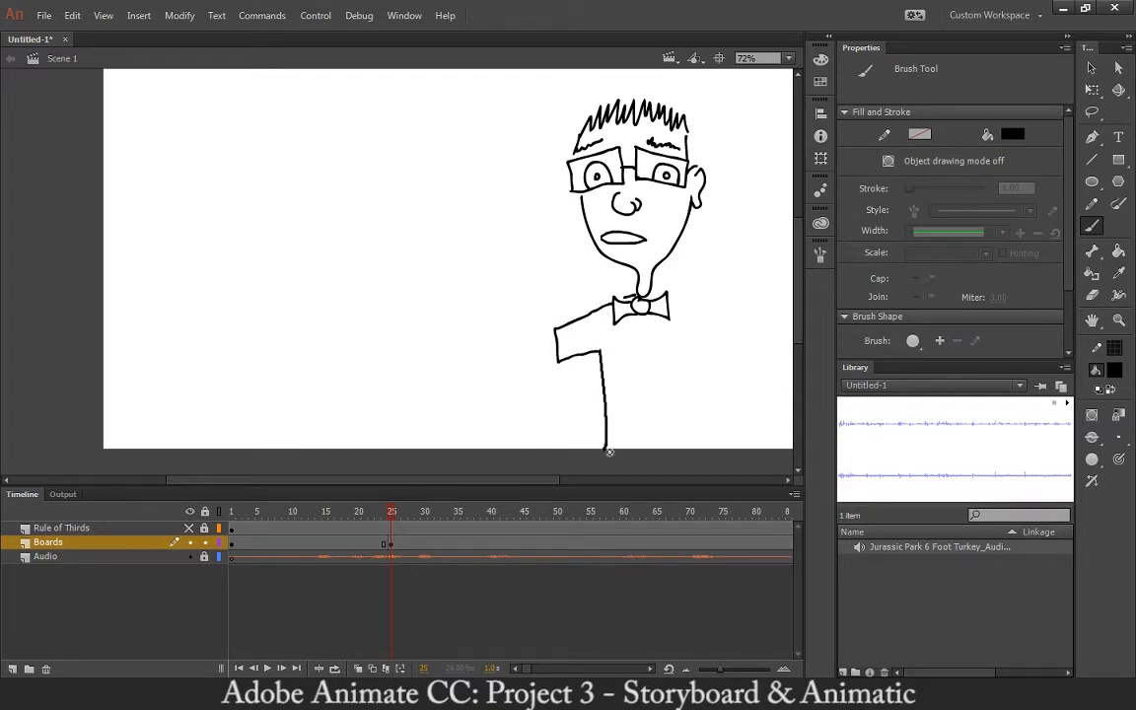
click(641, 328)
click(644, 351)
click(646, 376)
click(648, 403)
click(647, 429)
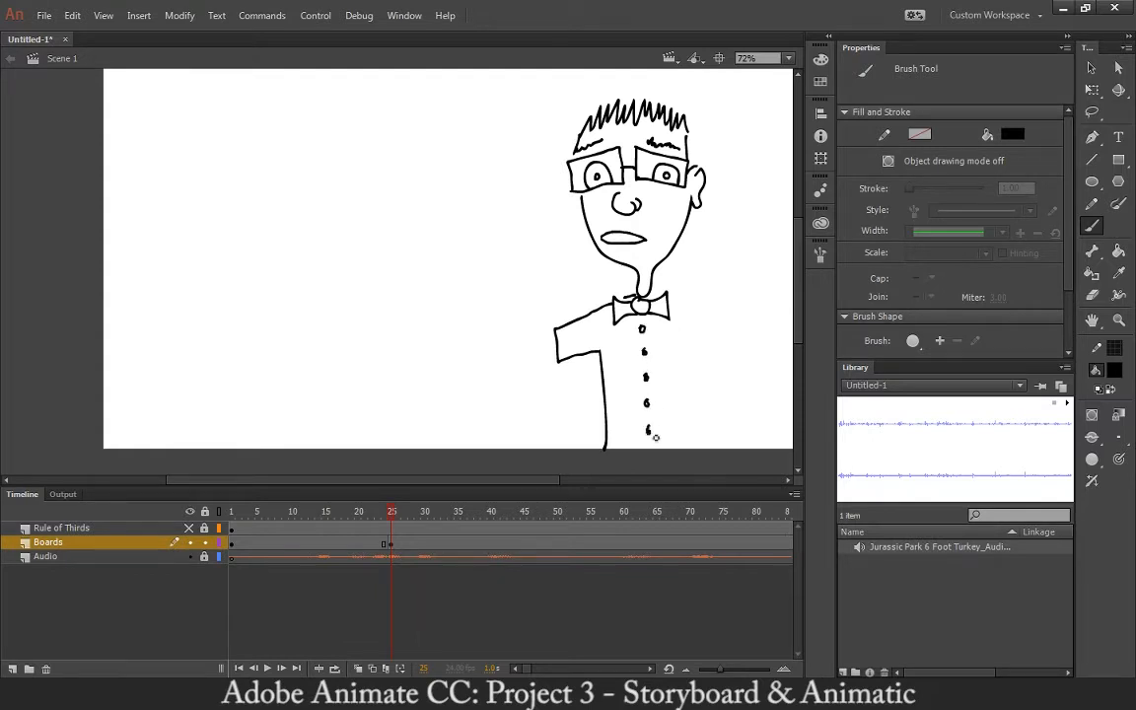
click(648, 452)
drag(676, 312, 699, 344)
key(ctrl+z)
mouse_move(675, 311)
mouse_down()
mouse_move(710, 355)
mouse_move(708, 389)
mouse_move(684, 362)
mouse_move(691, 463)
mouse_up()
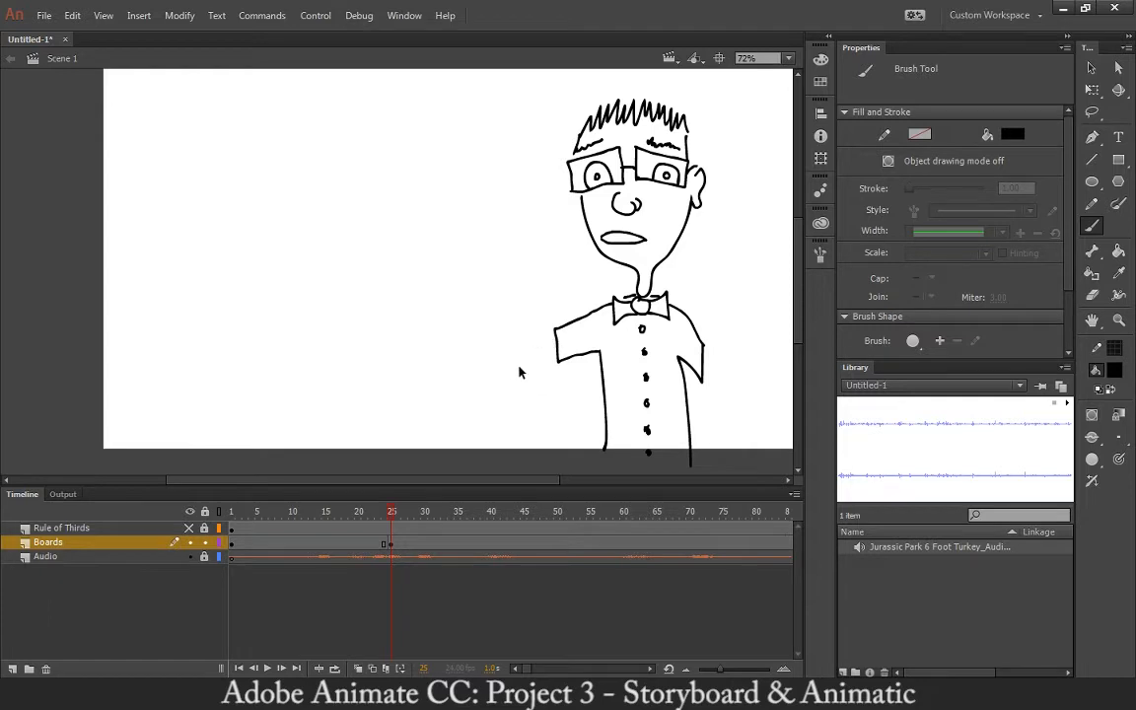
Draw the character's arms, one reaching out with a pointing finger and the other hanging down with a closed hand
mouse_move(504, 349)
mouse_down()
mouse_move(550, 337)
mouse_move(481, 364)
mouse_move(509, 357)
mouse_move(506, 367)
mouse_up()
key(ctrl+z)
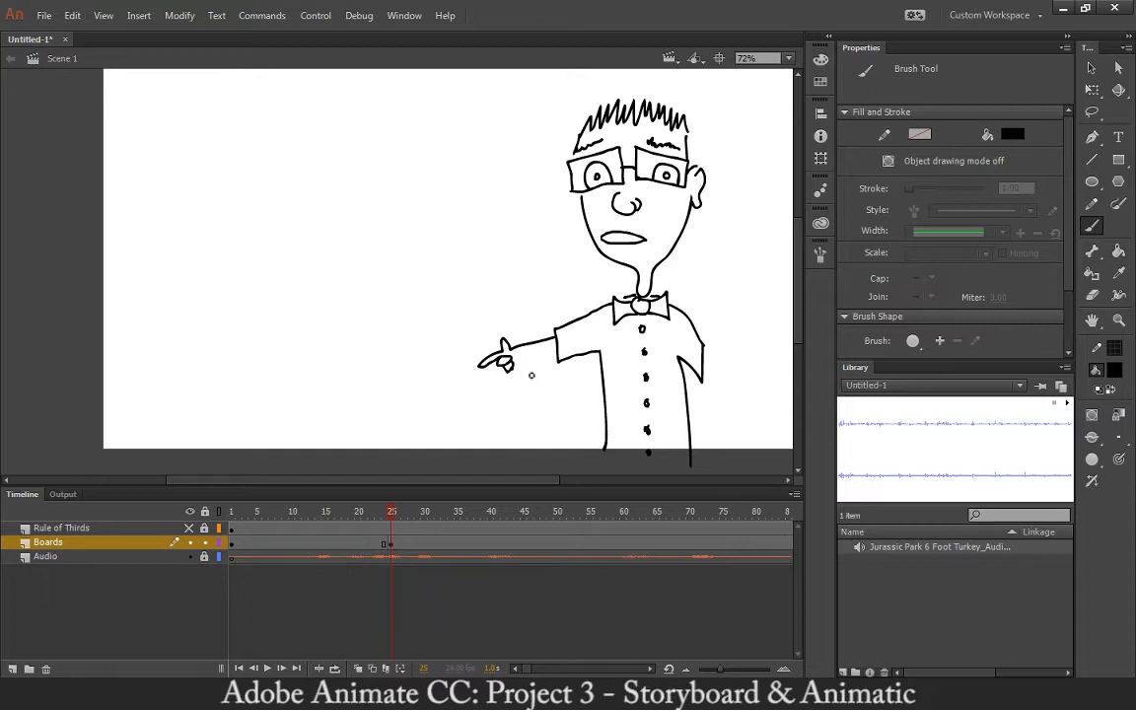
drag(511, 371, 546, 363)
key(ctrl+z)
mouse_move(703, 347)
mouse_down()
mouse_move(745, 393)
mouse_move(731, 405)
mouse_up()
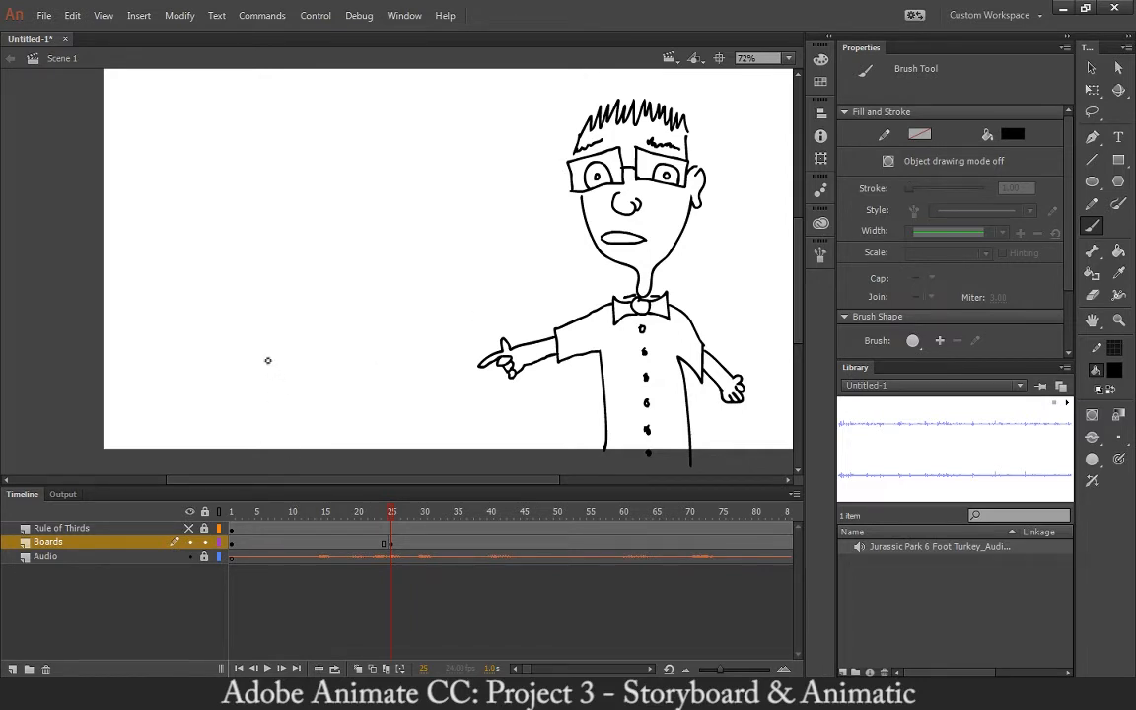
Show the Rule of Thirds layer and draw an open book with its spine on the left vertical guide line
click(189, 528)
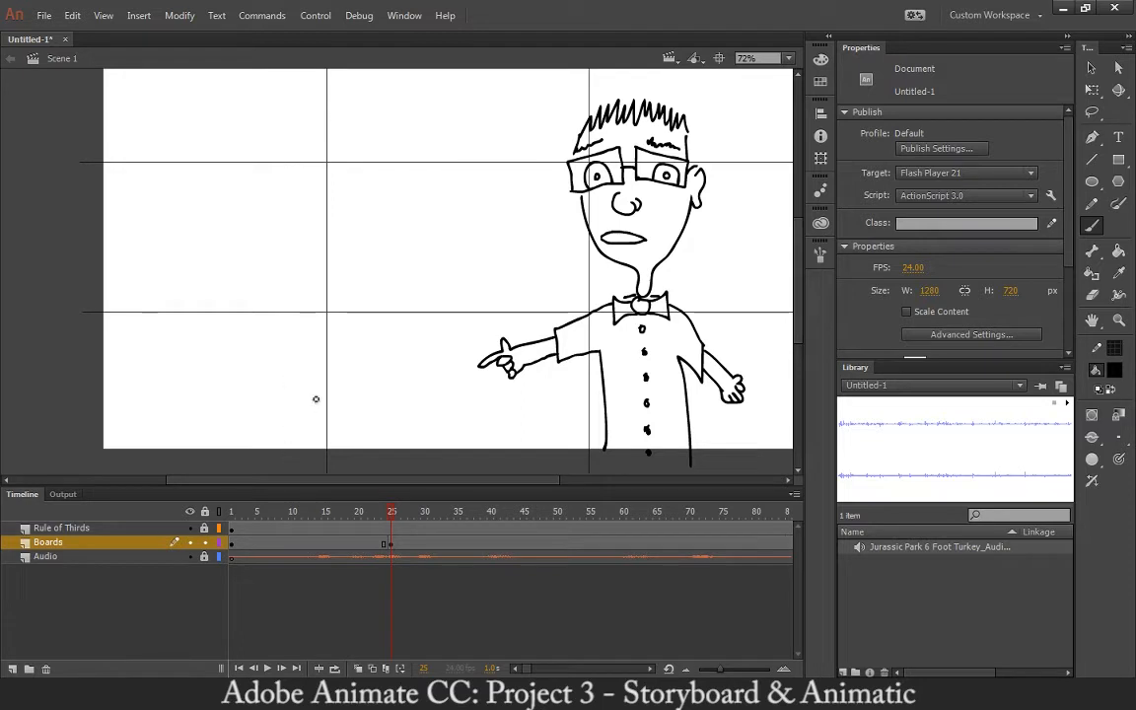
drag(314, 349, 326, 454)
key(ctrl+z)
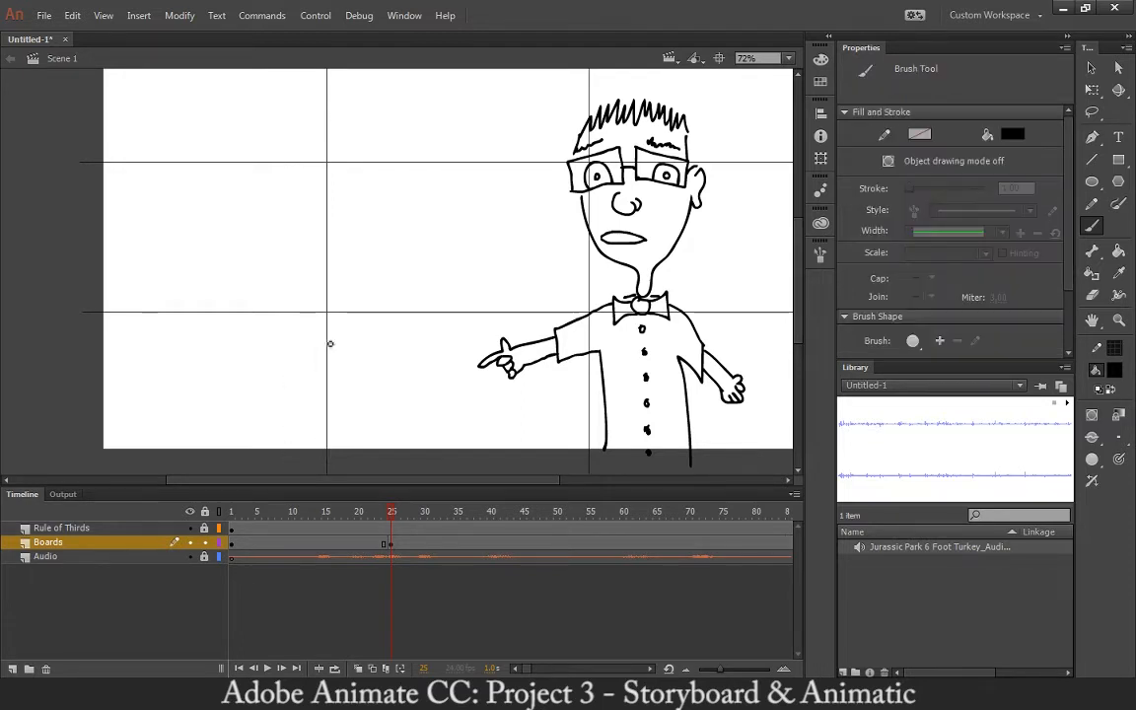
mouse_move(335, 357)
mouse_down()
mouse_move(320, 297)
mouse_move(335, 292)
mouse_move(295, 287)
mouse_move(266, 303)
mouse_move(277, 376)
mouse_move(334, 357)
mouse_up()
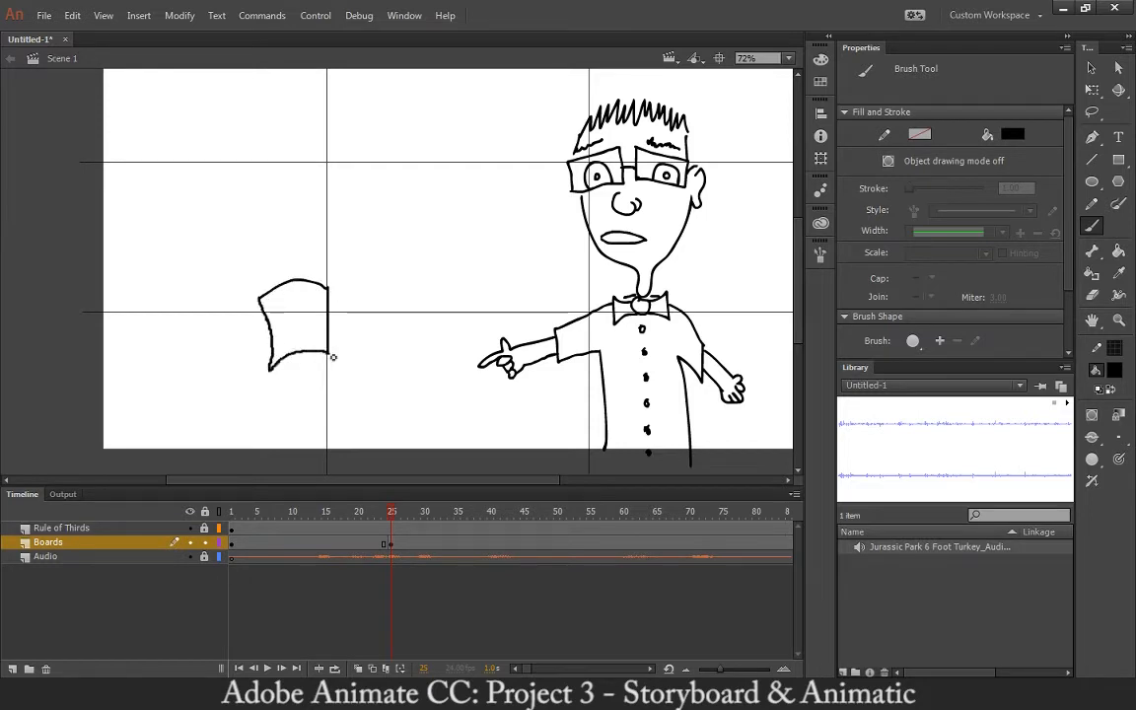
mouse_move(328, 287)
mouse_down()
mouse_move(390, 289)
mouse_move(399, 352)
mouse_move(398, 366)
mouse_move(338, 361)
mouse_up()
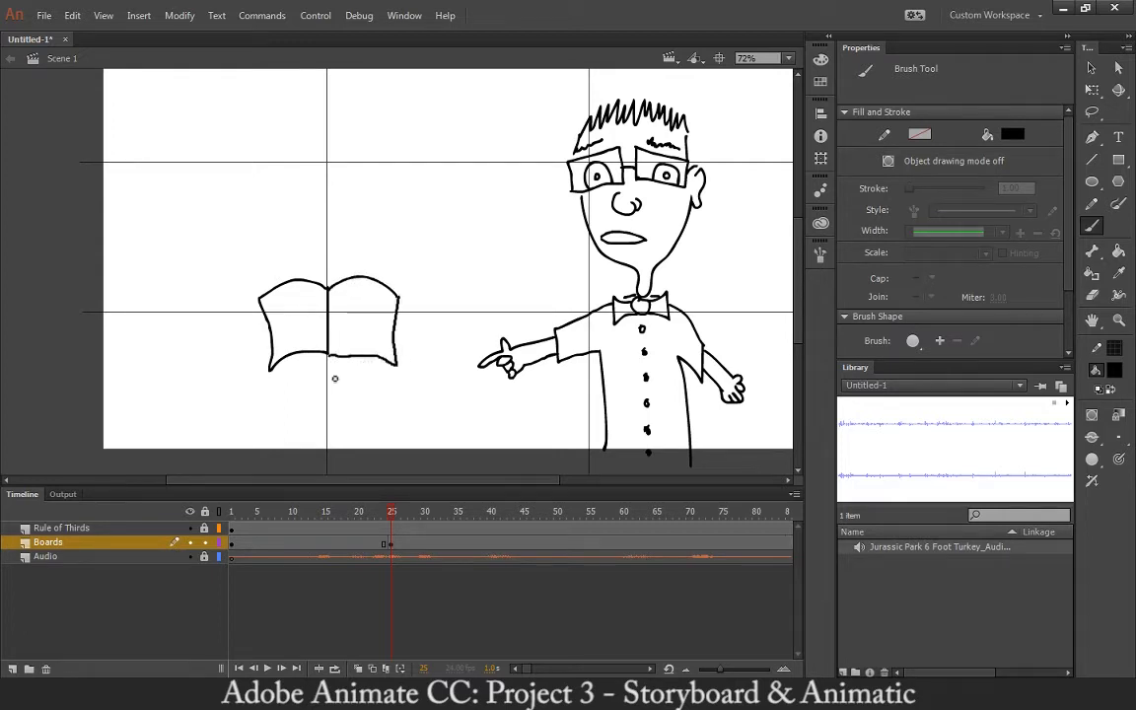
Fill both book pages with wavy lines of text and add the page thickness along the lower edge
mouse_move(269, 302)
mouse_down()
mouse_move(317, 299)
mouse_move(294, 307)
mouse_move(323, 315)
mouse_move(289, 322)
mouse_move(322, 323)
mouse_move(293, 336)
mouse_move(326, 341)
mouse_up()
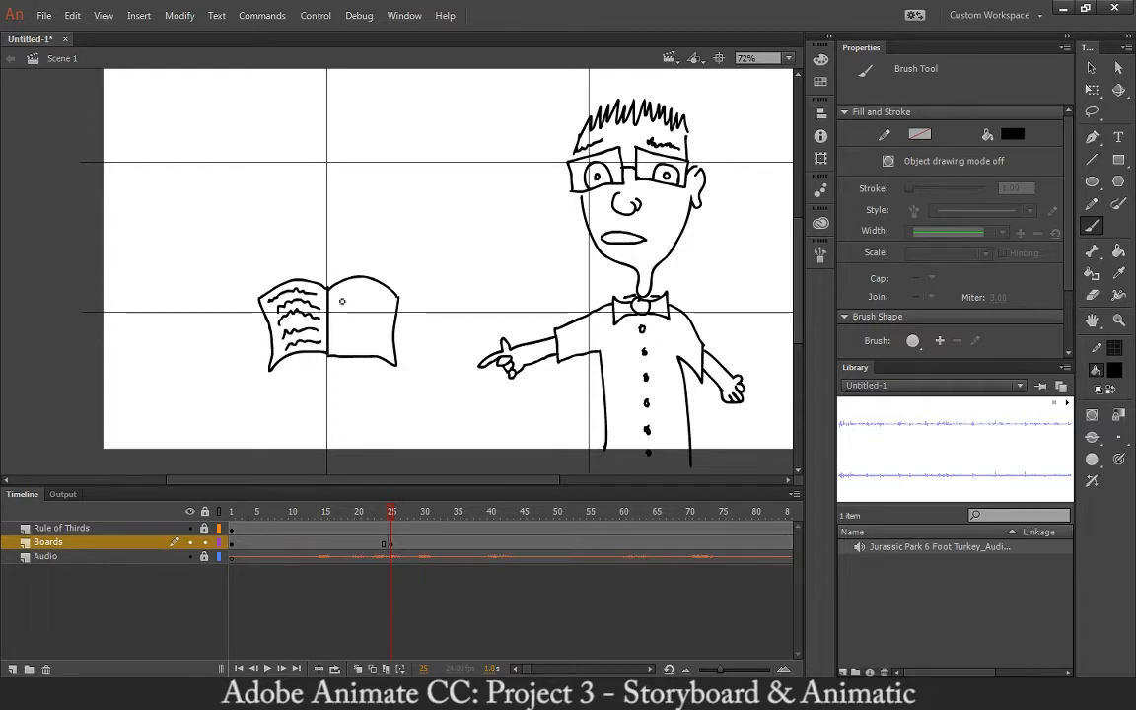
mouse_move(338, 295)
mouse_down()
mouse_move(386, 305)
mouse_move(355, 325)
mouse_move(386, 325)
mouse_move(376, 352)
mouse_up()
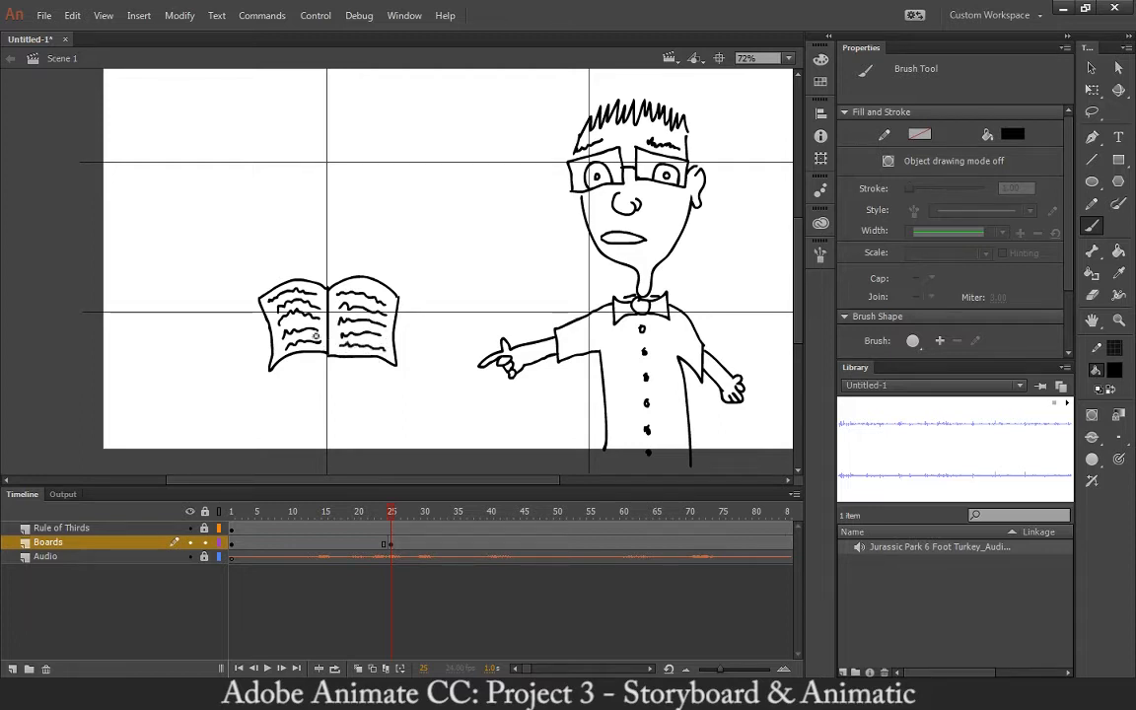
mouse_move(274, 380)
mouse_down()
mouse_move(282, 392)
mouse_move(333, 364)
mouse_move(341, 381)
mouse_move(390, 386)
mouse_move(400, 373)
mouse_up()
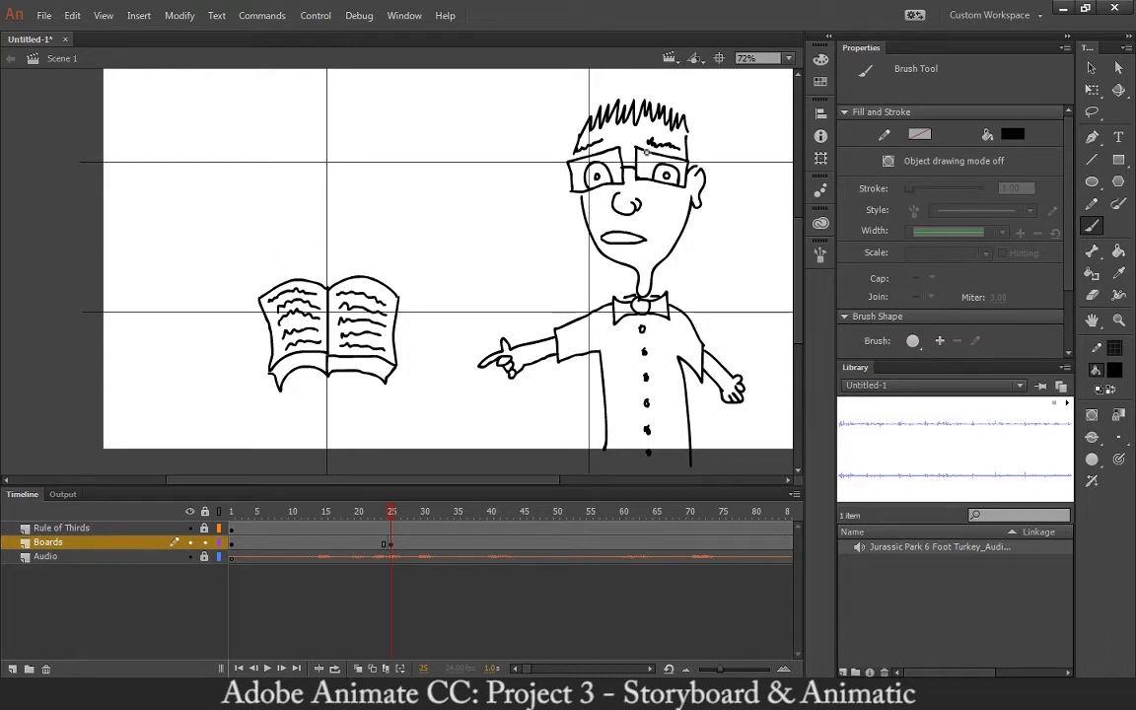
Add the text "DICTIONARY" in black Deanna at 60 pt and place it centred just above the open book
key(t)
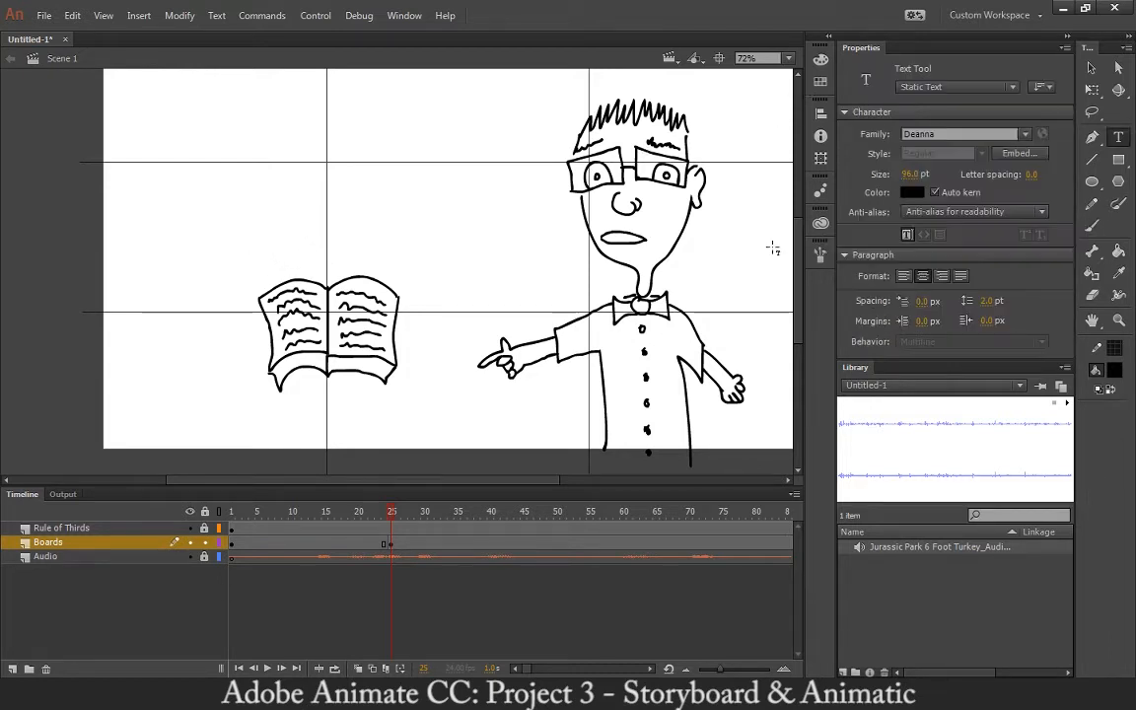
drag(274, 240, 477, 279)
text(DIG)
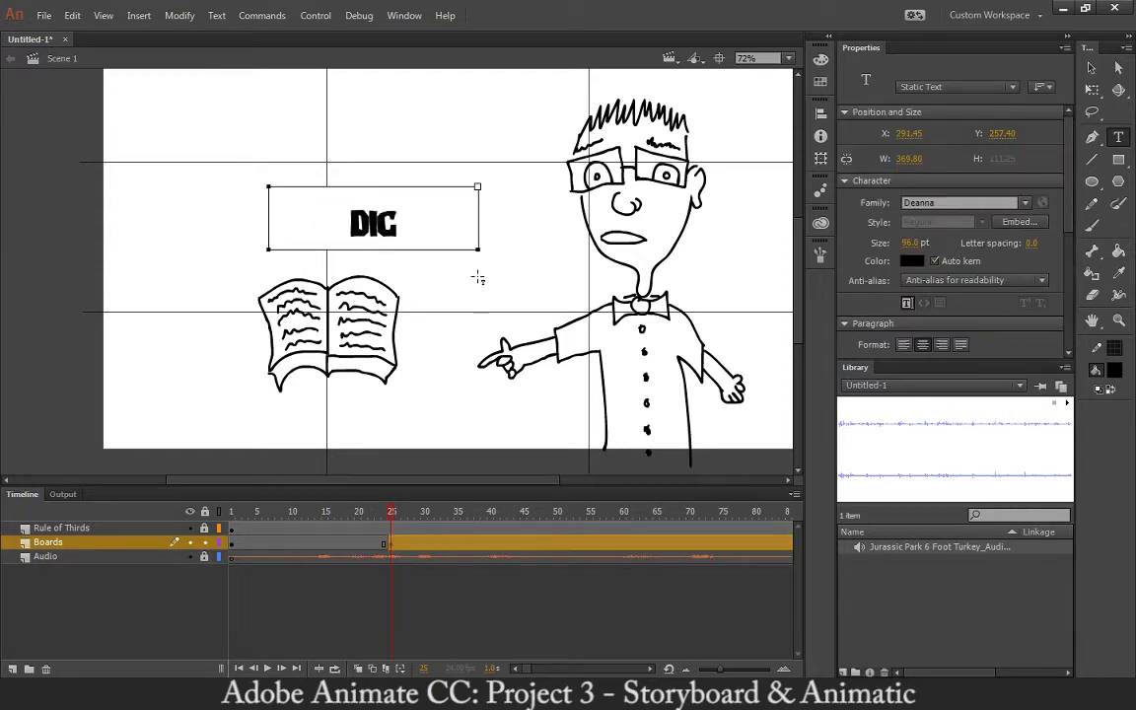
text(TIONARY)
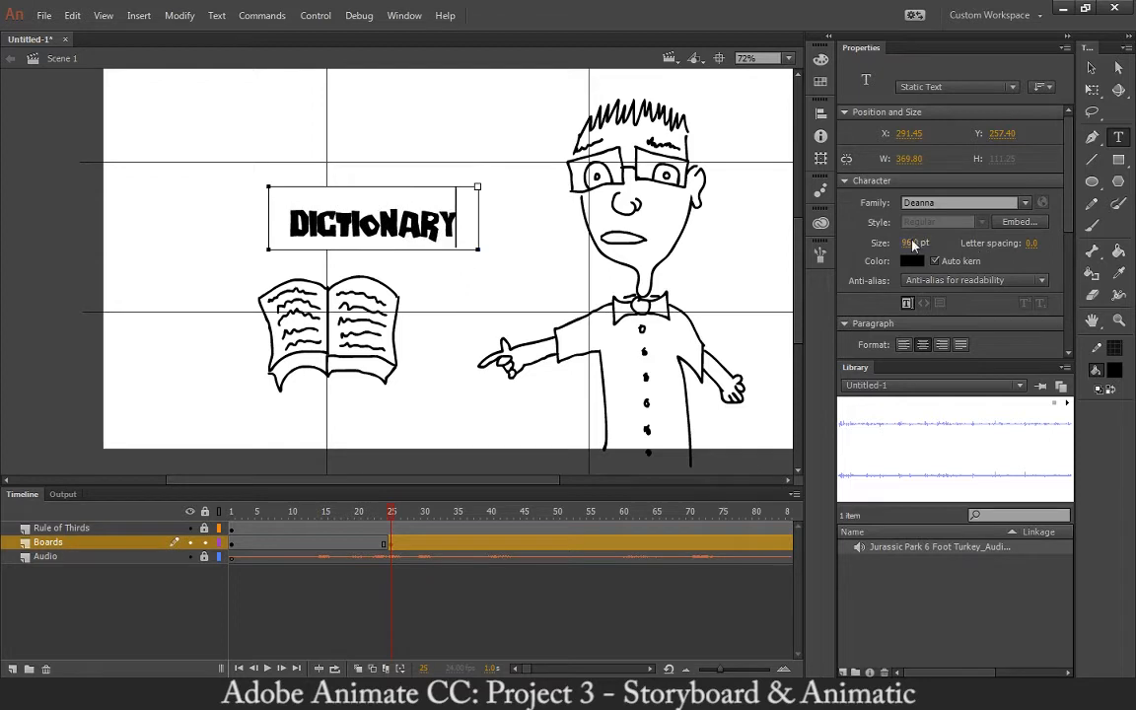
drag(465, 207, 192, 212)
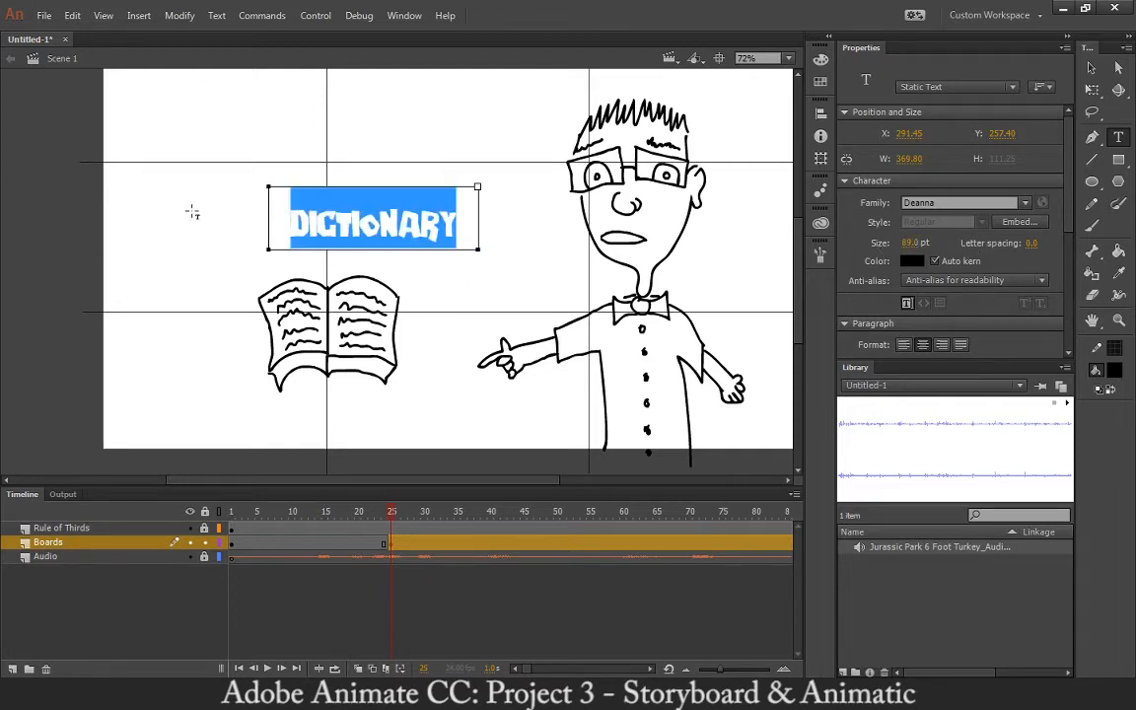
drag(918, 242, 872, 242)
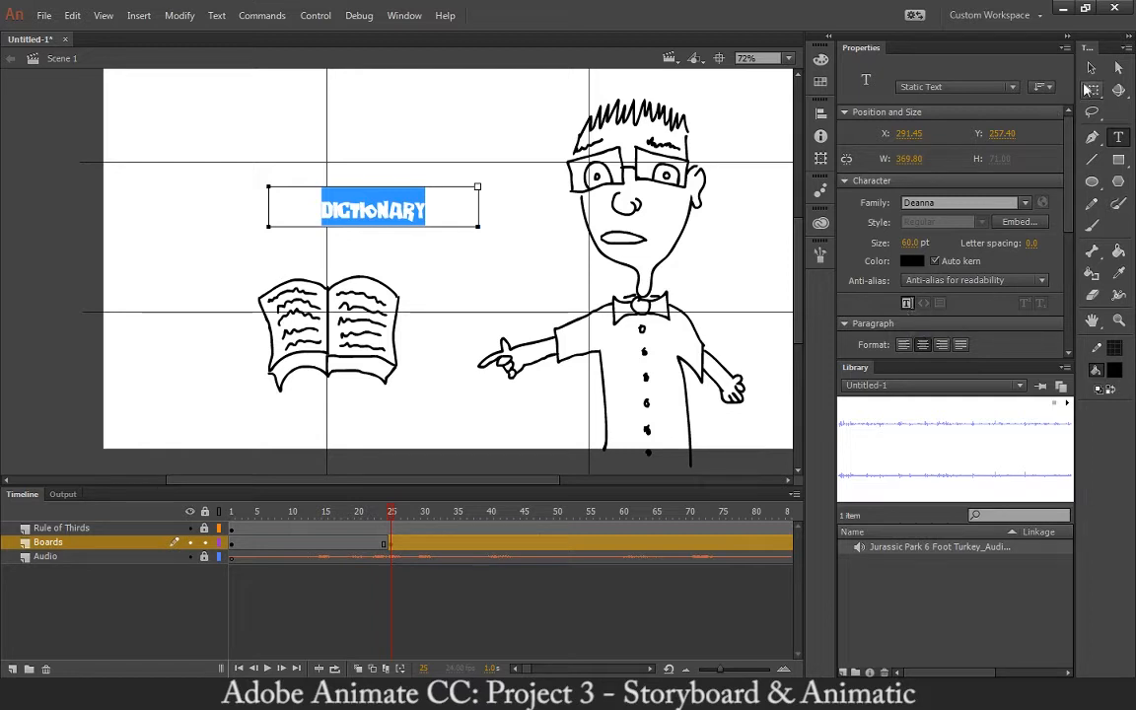
key(v)
drag(410, 225, 372, 254)
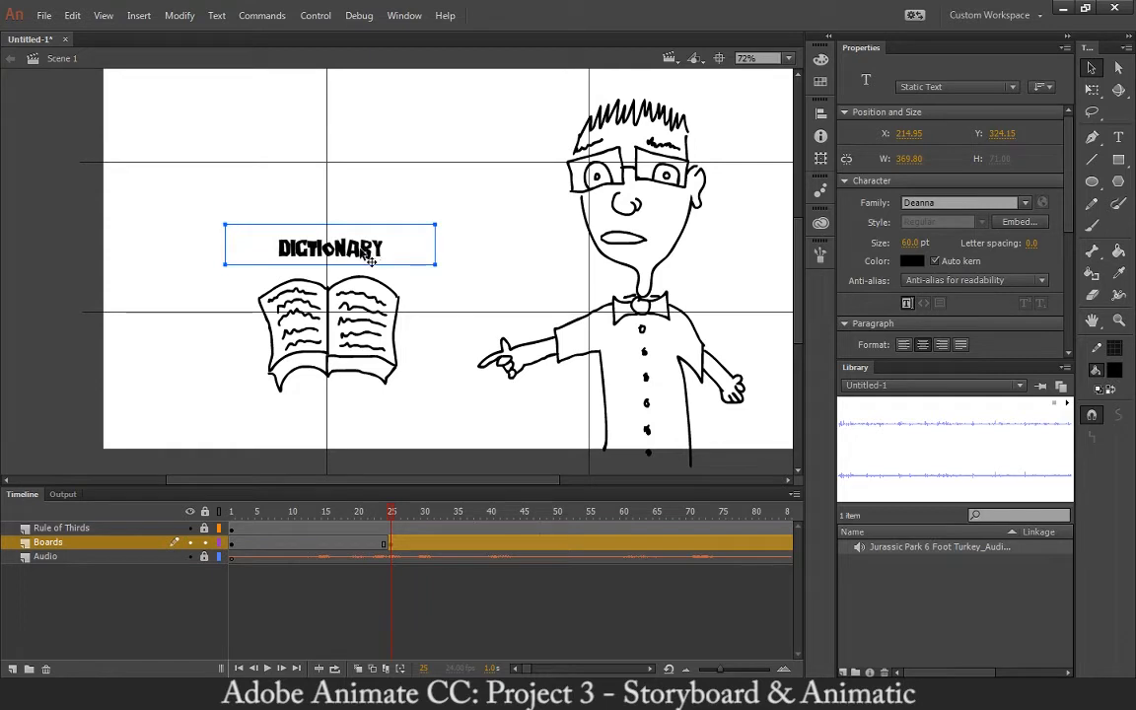
Brush a rectangular sign frame around the DICTIONARY text with a short post connecting it to the book
key(b)
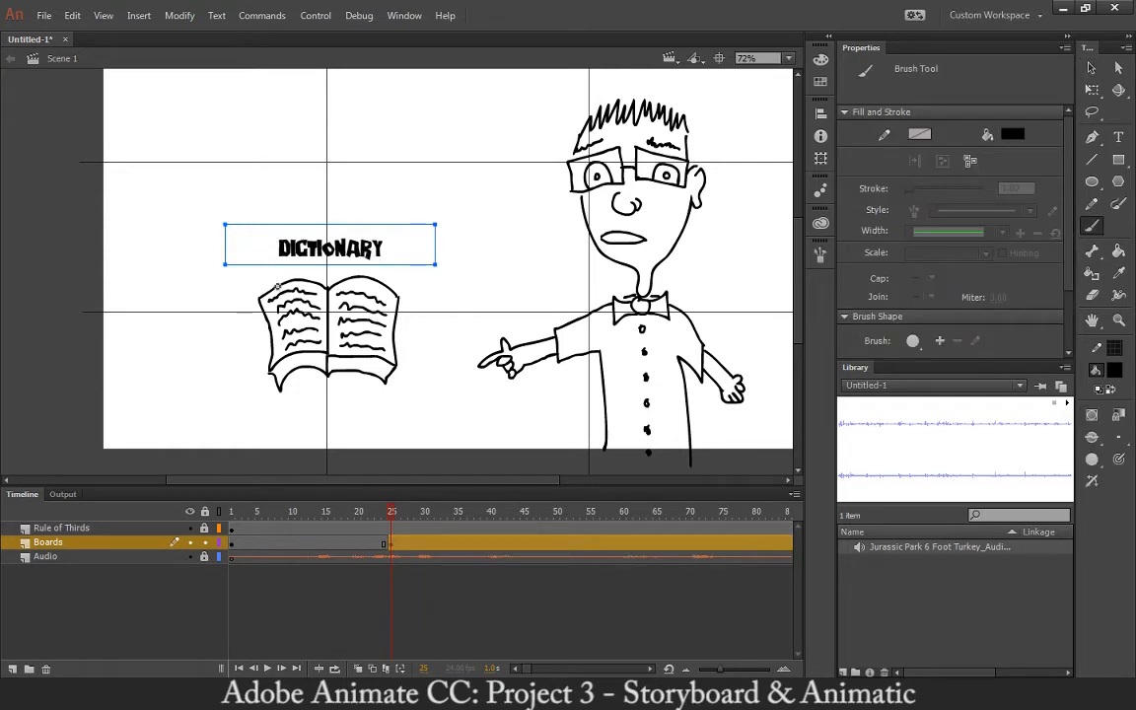
drag(244, 268, 239, 205)
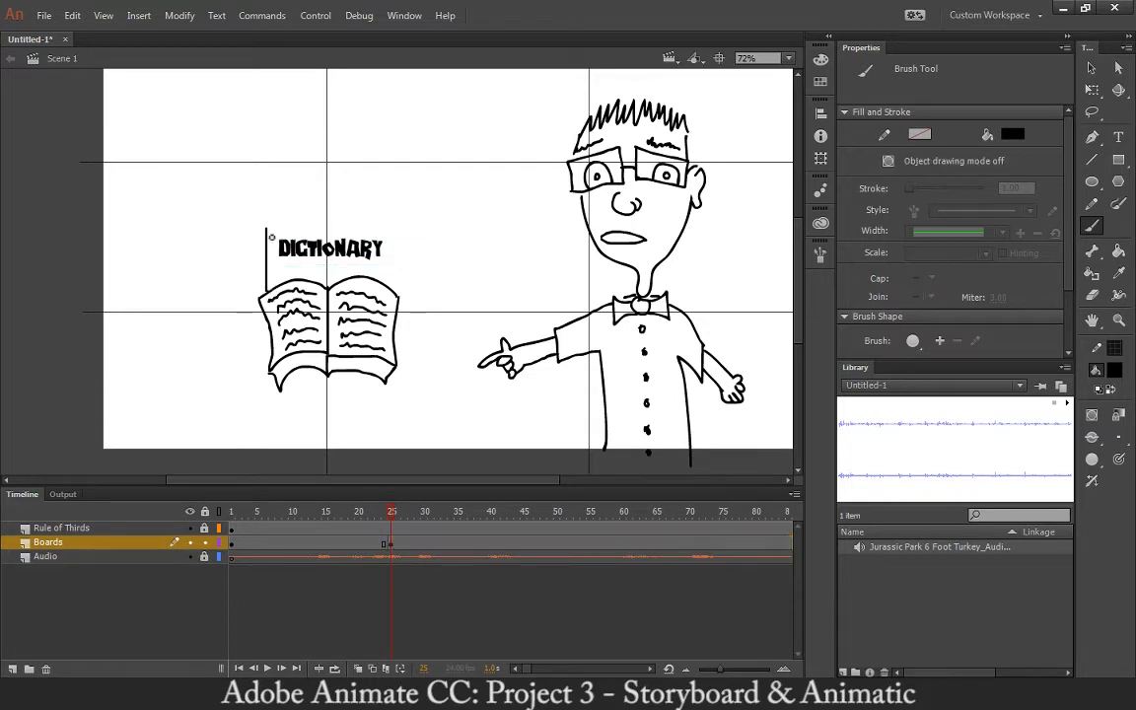
key(ctrl+z)
mouse_move(319, 261)
mouse_down()
mouse_move(283, 265)
mouse_move(374, 265)
mouse_move(395, 261)
mouse_move(395, 246)
mouse_move(397, 266)
mouse_move(397, 238)
mouse_move(279, 246)
mouse_up()
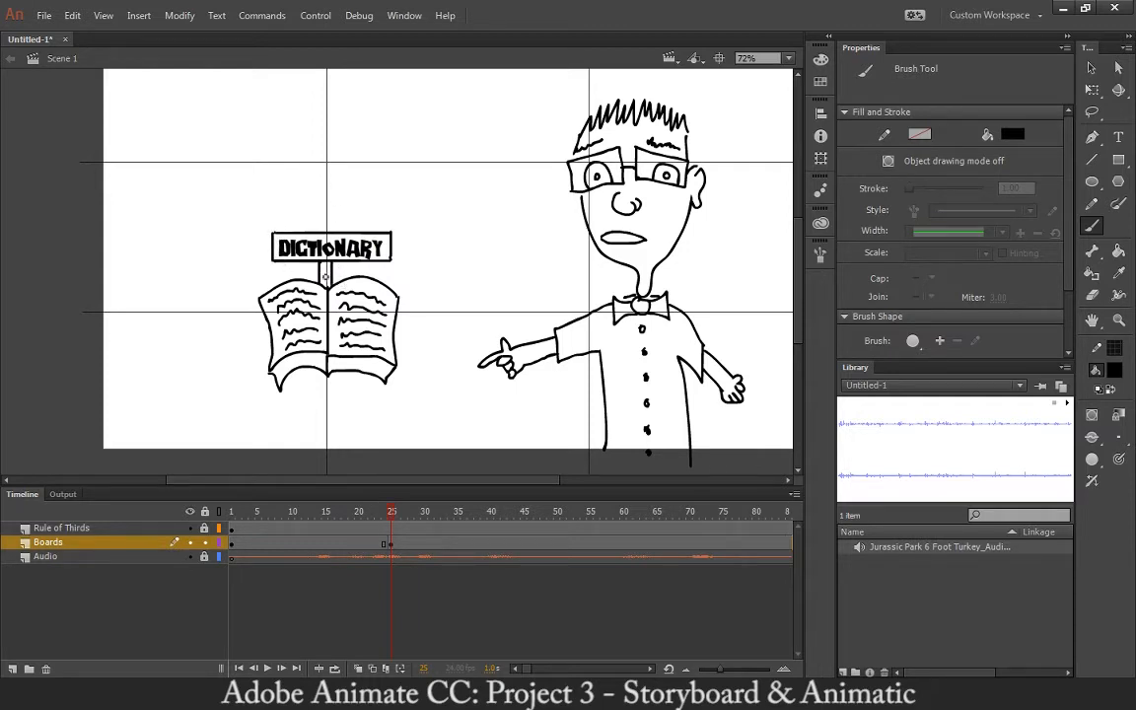
Brush a rectangular stand panel behind the open book, extending out at both sides and below the pages
mouse_move(258, 304)
mouse_down()
mouse_move(245, 335)
mouse_move(252, 390)
mouse_up()
key(ctrl+z)
mouse_move(260, 306)
mouse_down()
mouse_move(257, 413)
mouse_move(240, 415)
mouse_move(403, 408)
mouse_up()
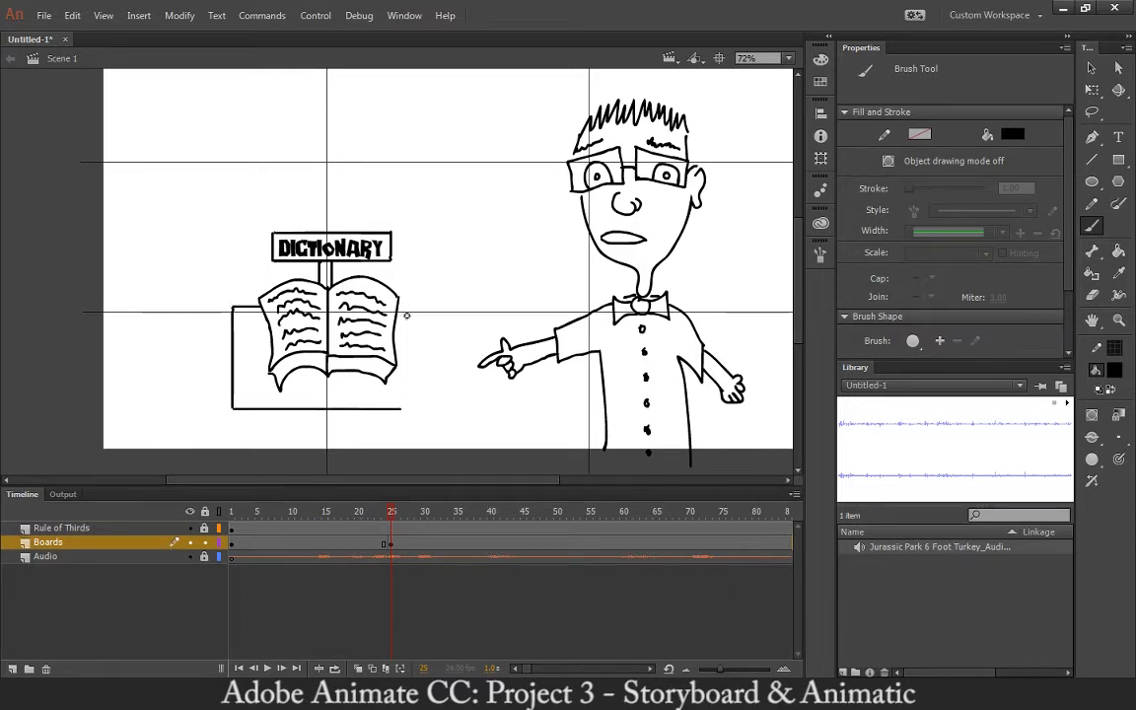
mouse_move(392, 311)
mouse_down()
mouse_move(427, 315)
mouse_move(431, 414)
mouse_move(399, 408)
mouse_up()
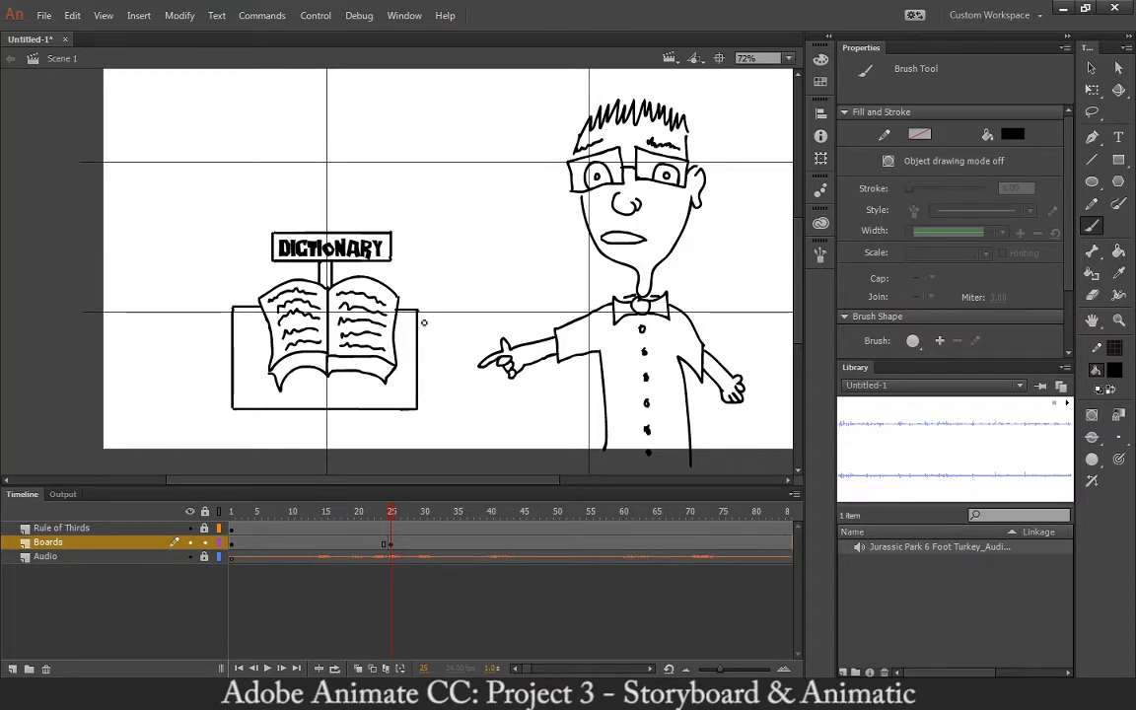
Add depth edges along the stand's right and lower sides and a two-line post running down beneath it
drag(422, 316, 430, 342)
mouse_move(434, 342)
mouse_down()
mouse_move(434, 433)
mouse_move(291, 461)
mouse_move(279, 439)
mouse_move(212, 428)
mouse_move(248, 426)
mouse_up()
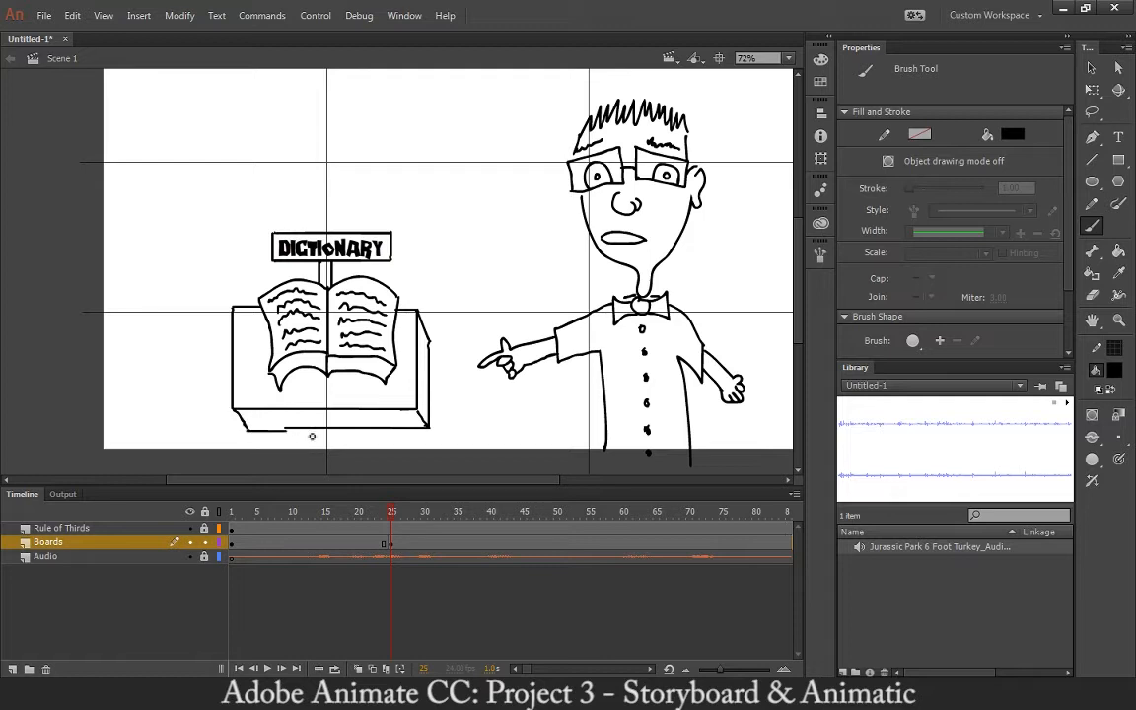
drag(288, 428, 248, 429)
mouse_move(313, 432)
mouse_down()
mouse_move(312, 459)
mouse_move(333, 458)
mouse_up()
Play back the boards with the audio and insert a blank keyframe at frame 45 on the Boards layer
click(246, 524)
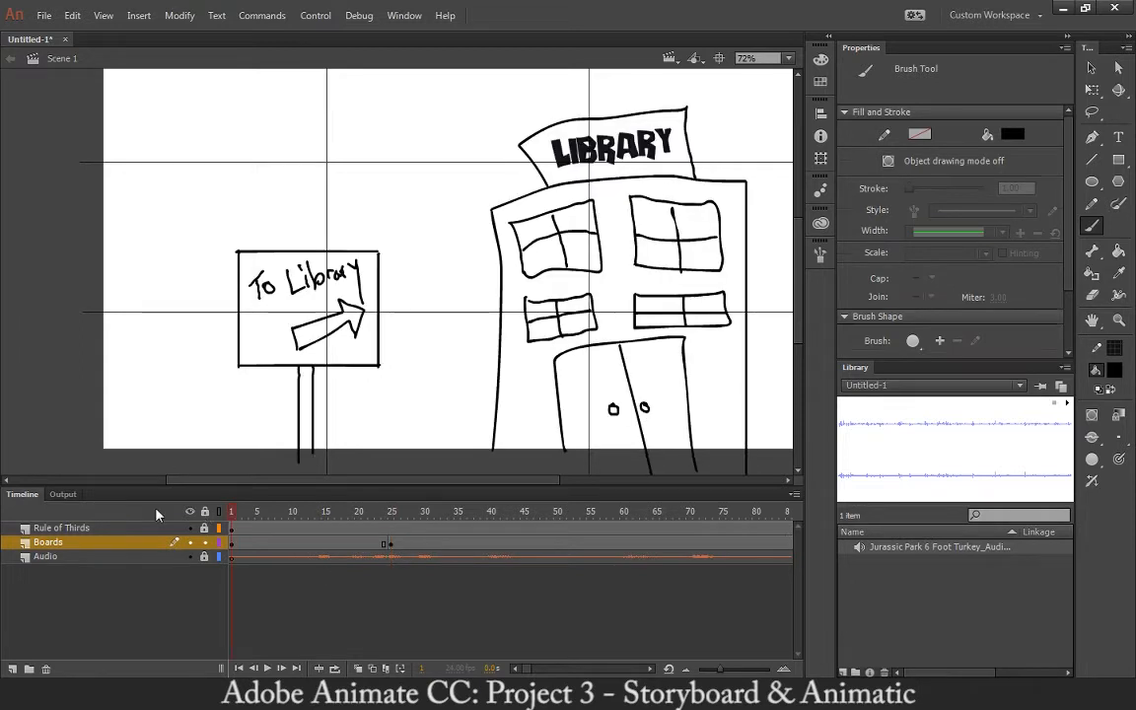
click(267, 668)
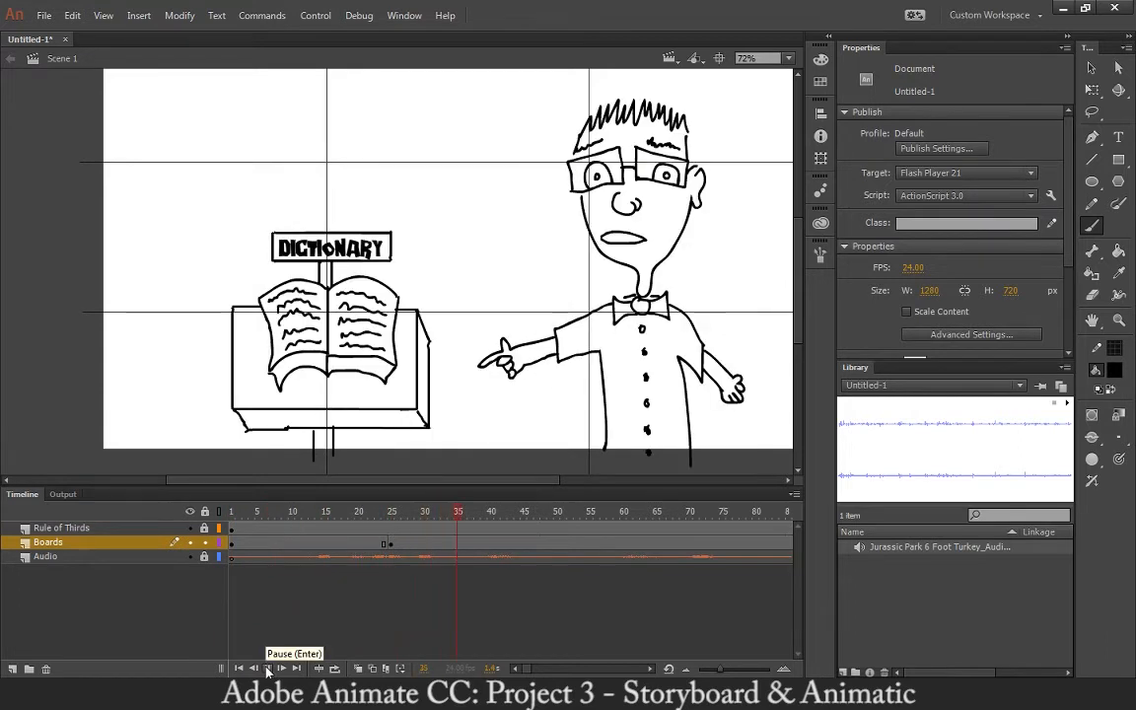
click(268, 668)
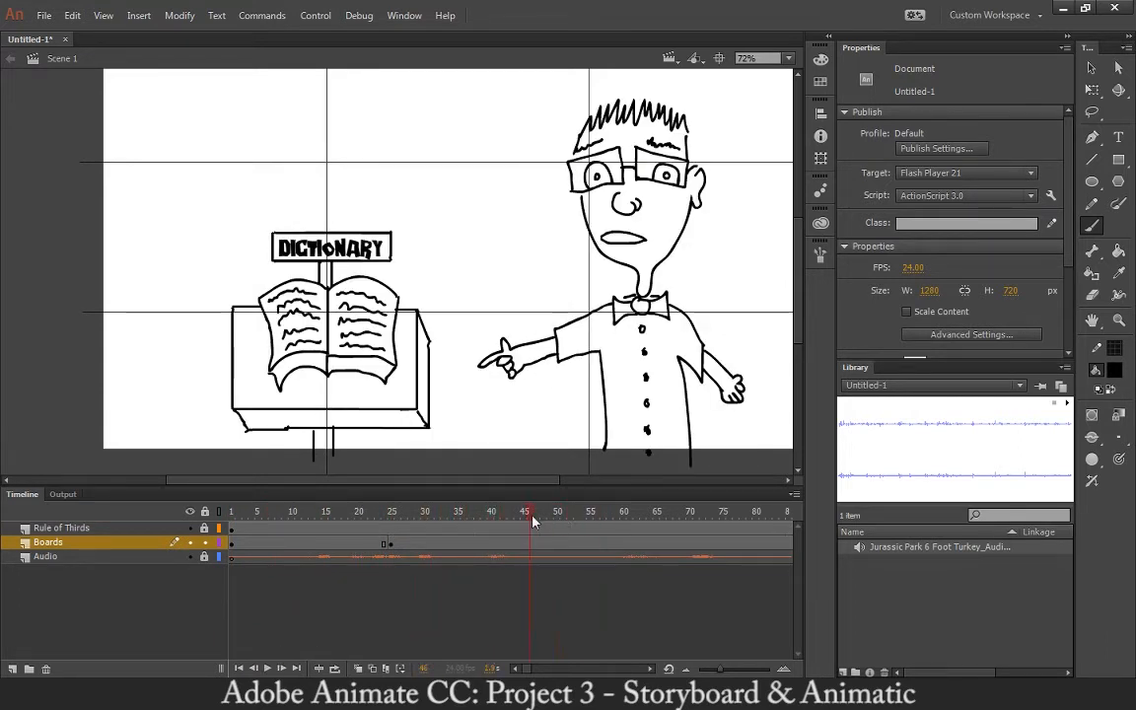
click(396, 521)
key(Return)
click(522, 544)
key(F7)
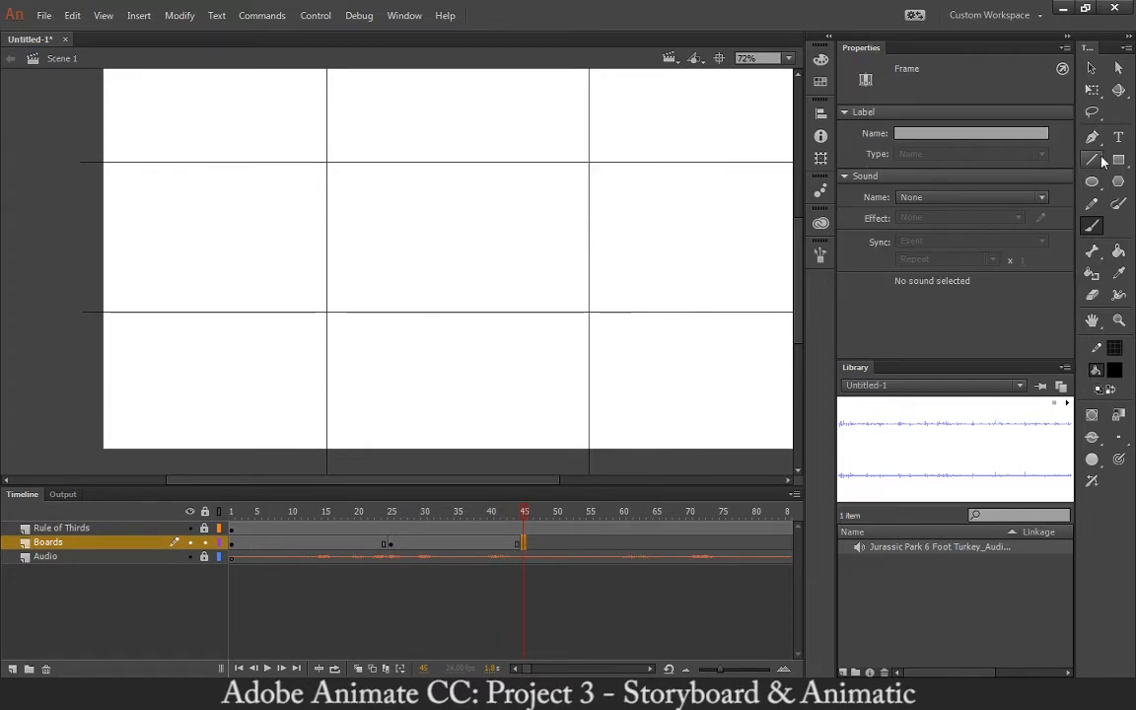
Add the text "RAPTOR" in black Deanna at 60 pt above the upper horizontal guide line
key(t)
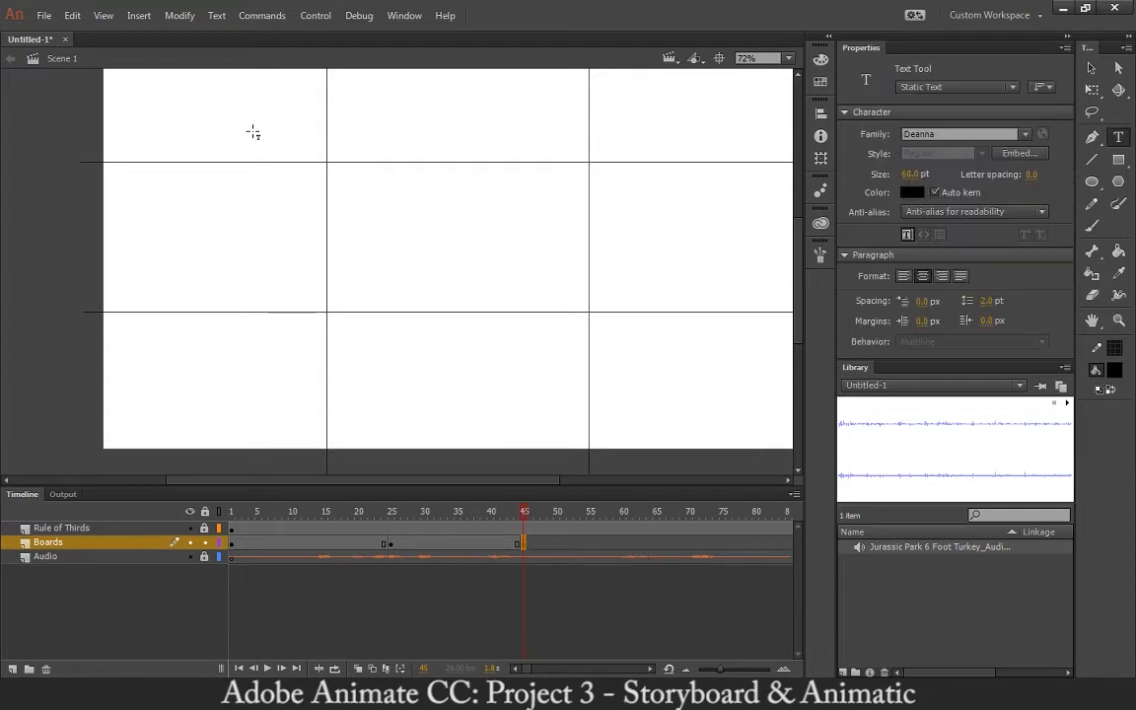
drag(196, 94, 456, 200)
text(R)
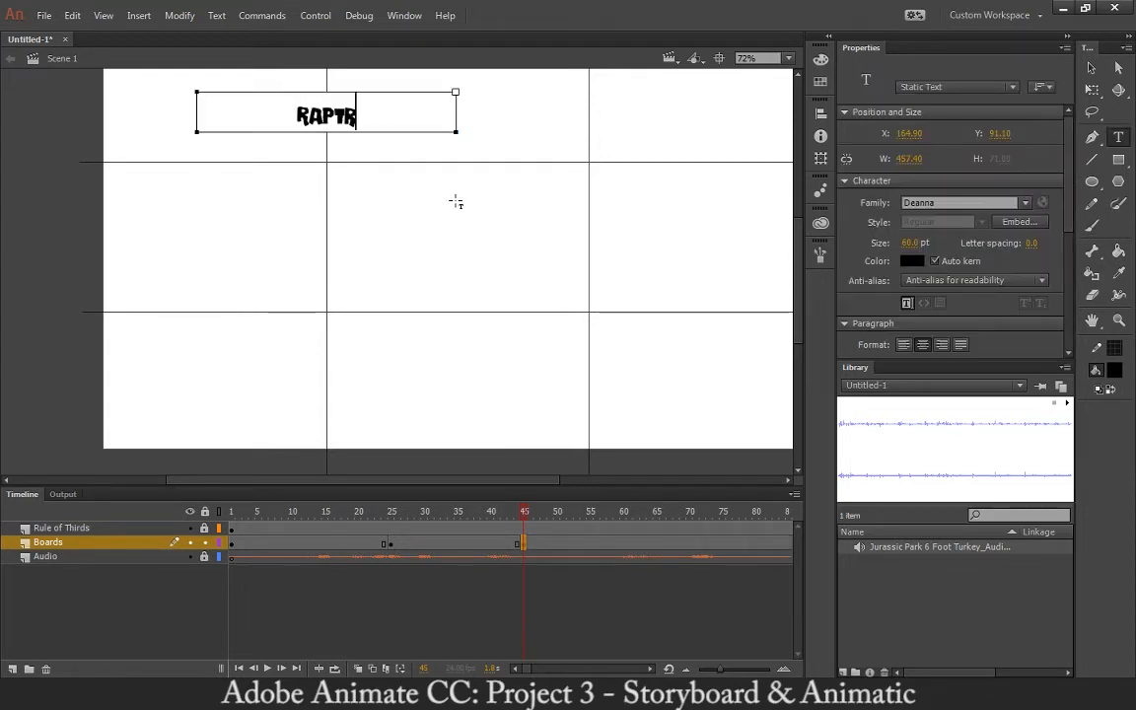
key(BackSpace)
text(OR)
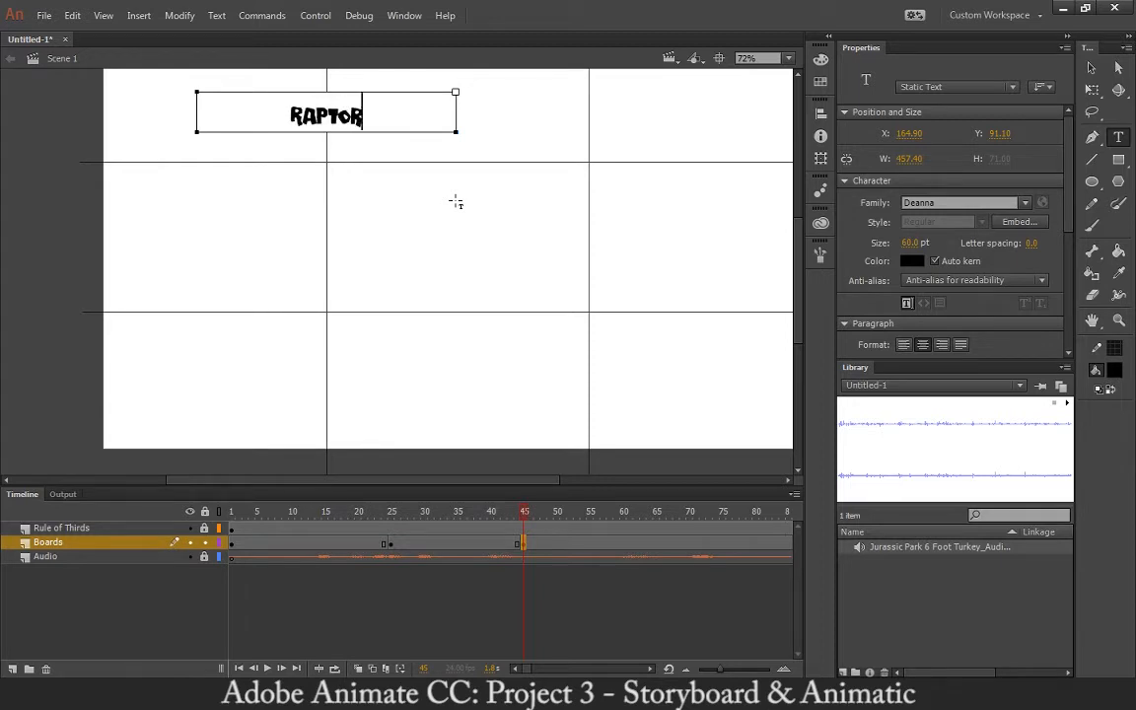
key(BackSpace)
key(BackSpace)
Append "BIRD OF PREY" at 40 pt after RAPTOR and move the text line down onto the upper horizontal guide
click(909, 241)
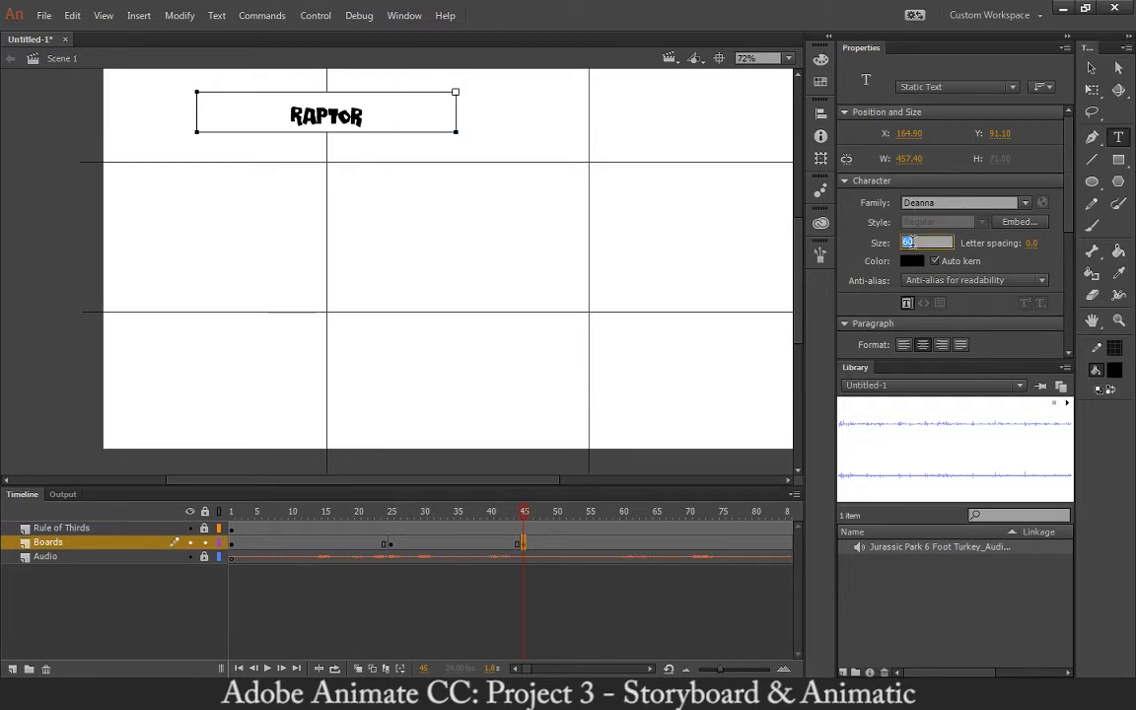
key(Return)
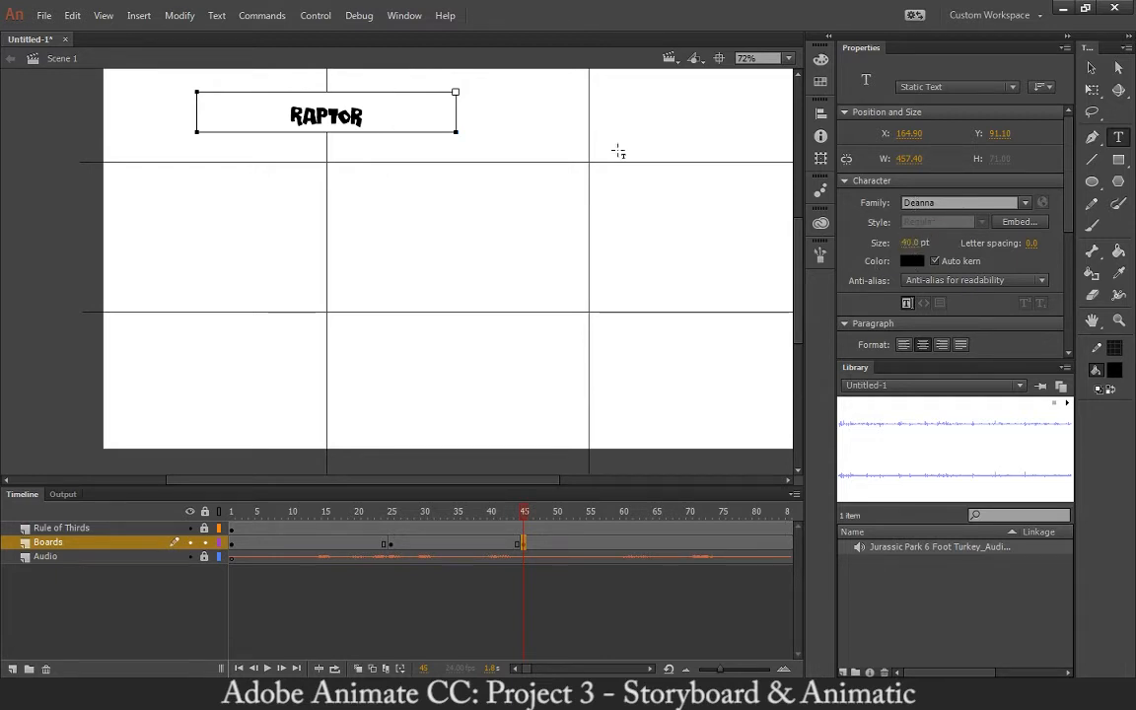
text(B)
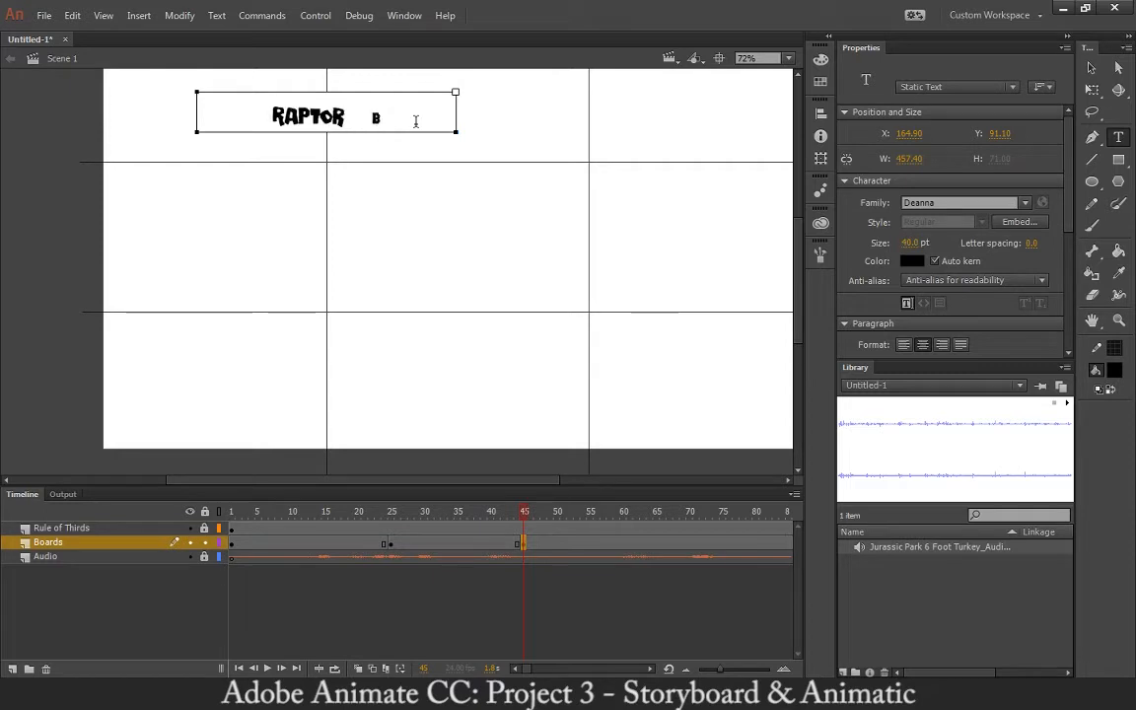
text(IRD OF PREY)
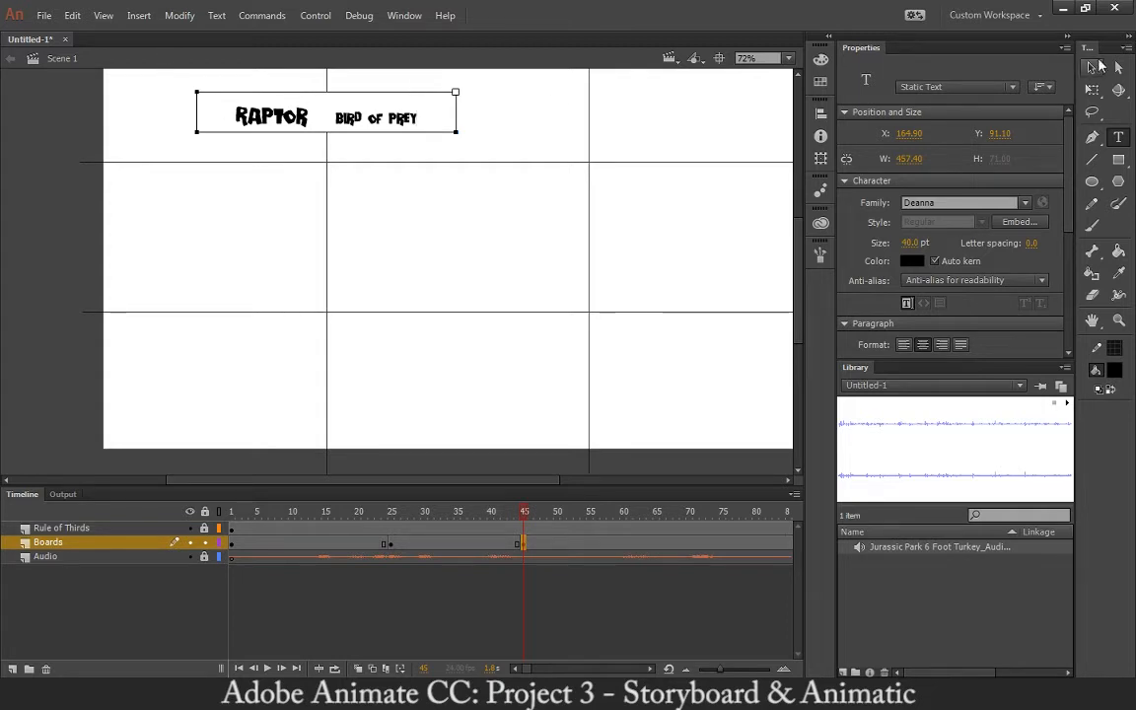
click(1091, 66)
drag(299, 120, 299, 154)
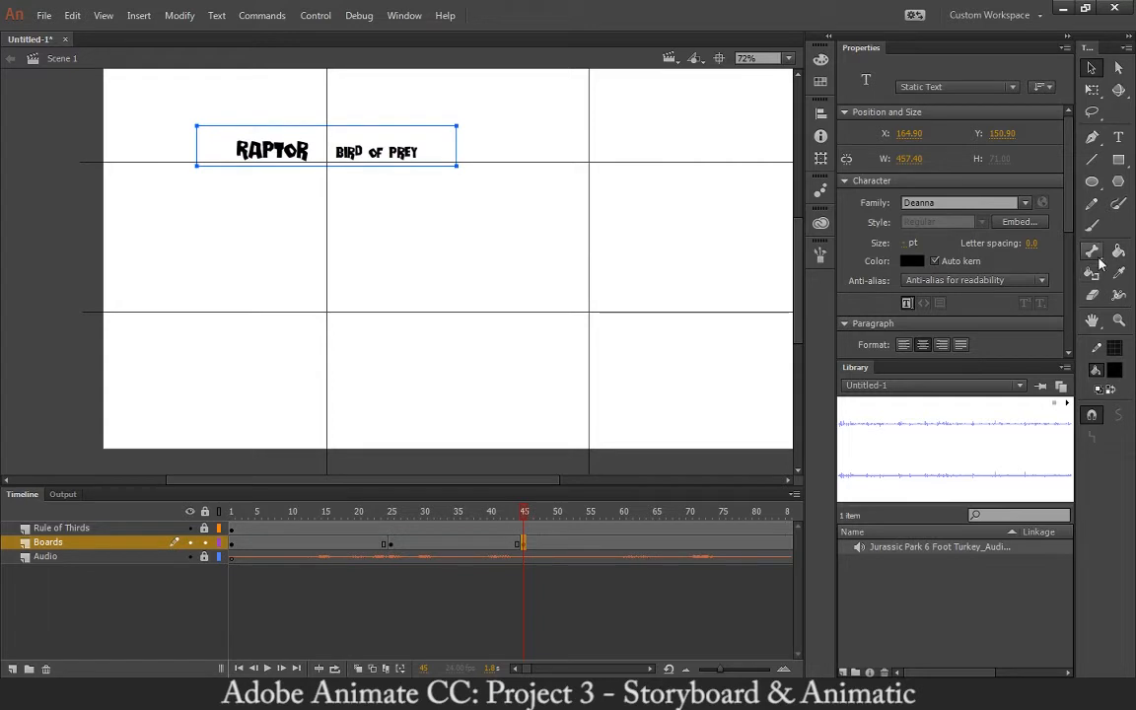
Add a separate heading text "DEFINITIONS" in 60 pt Deanna above the RAPTOR line
click(1118, 137)
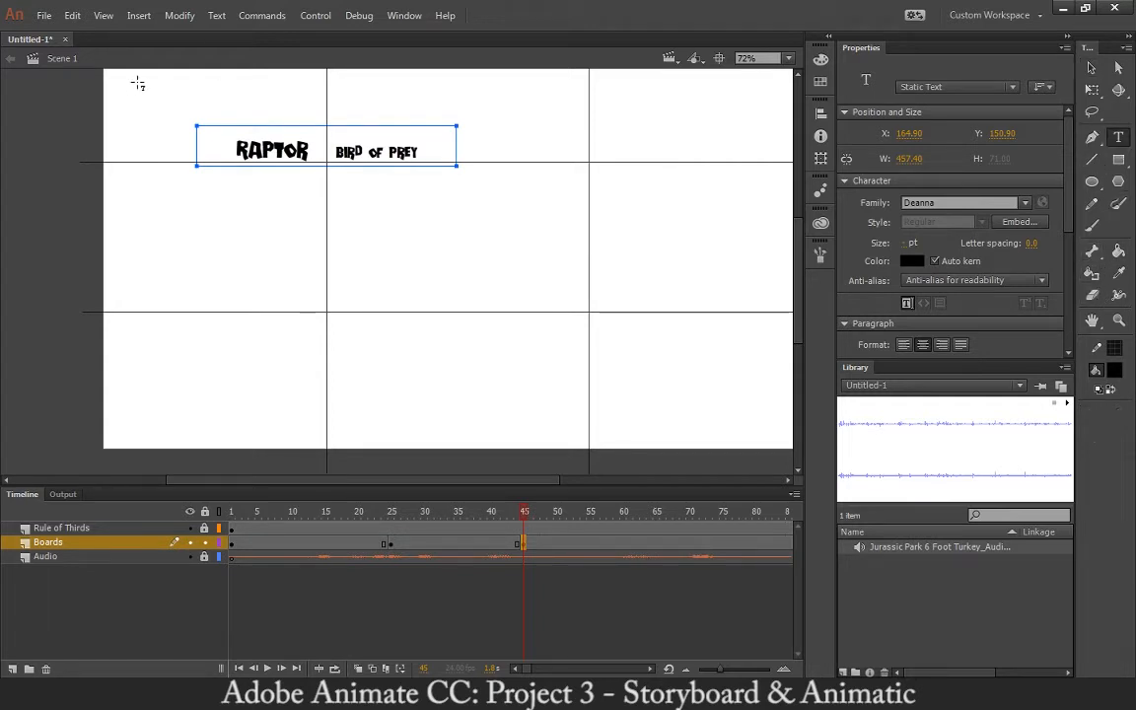
key(Escape)
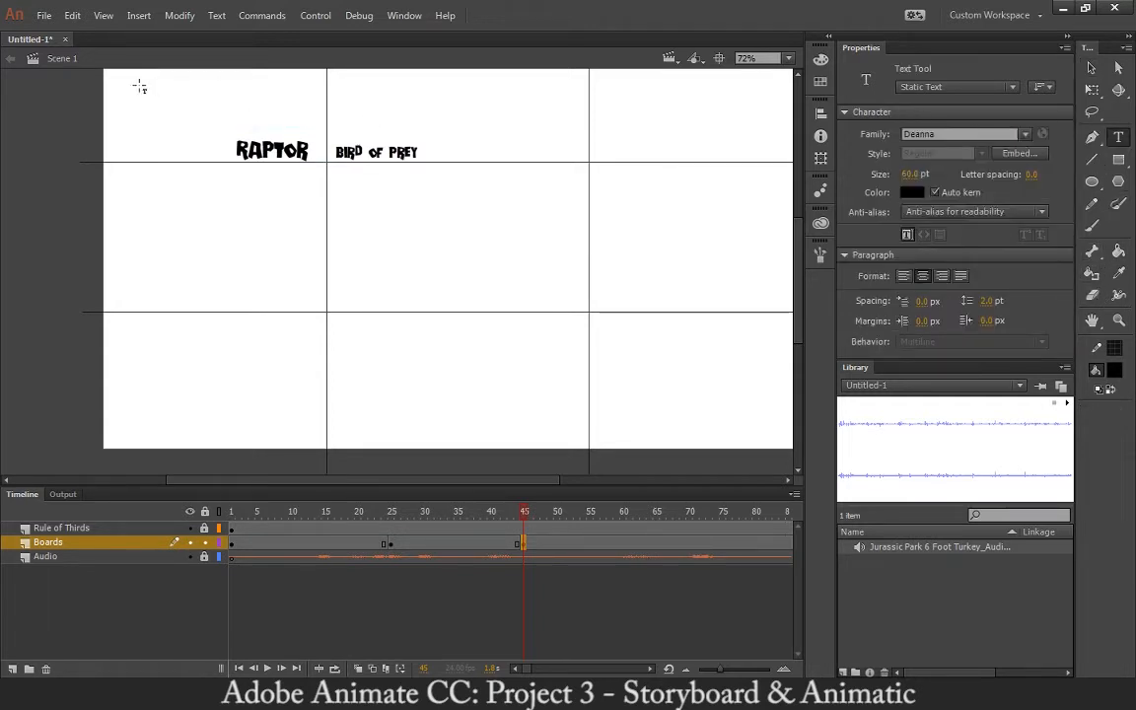
drag(132, 73, 502, 126)
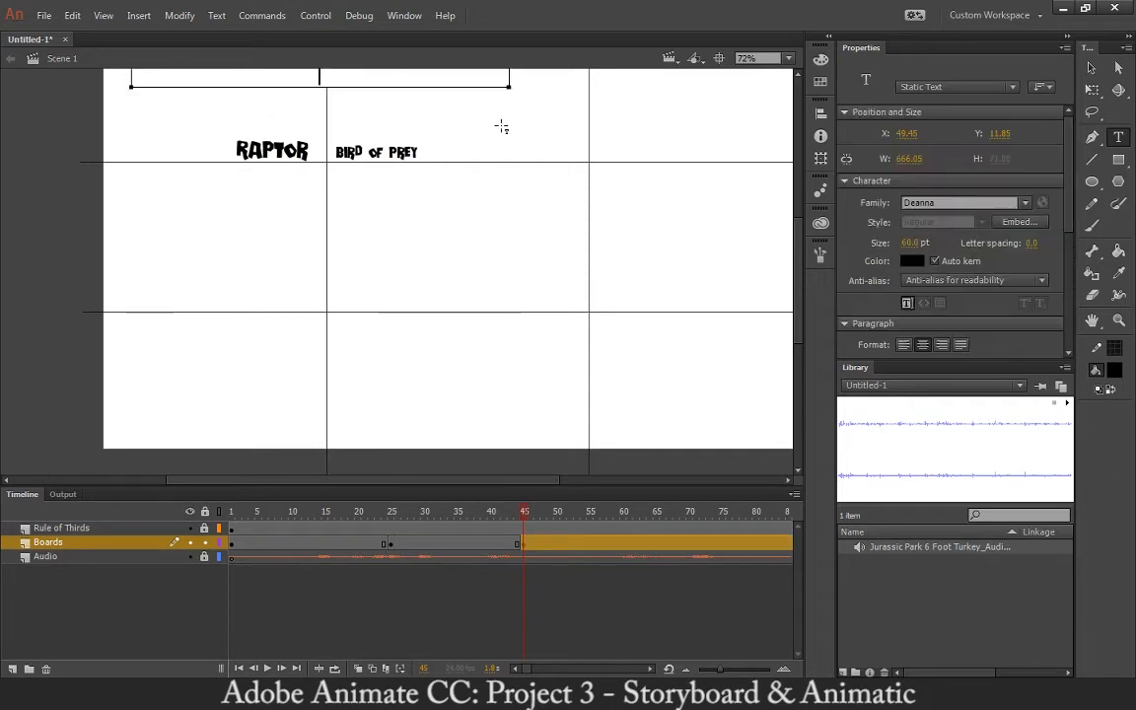
text(DEFINITIONS)
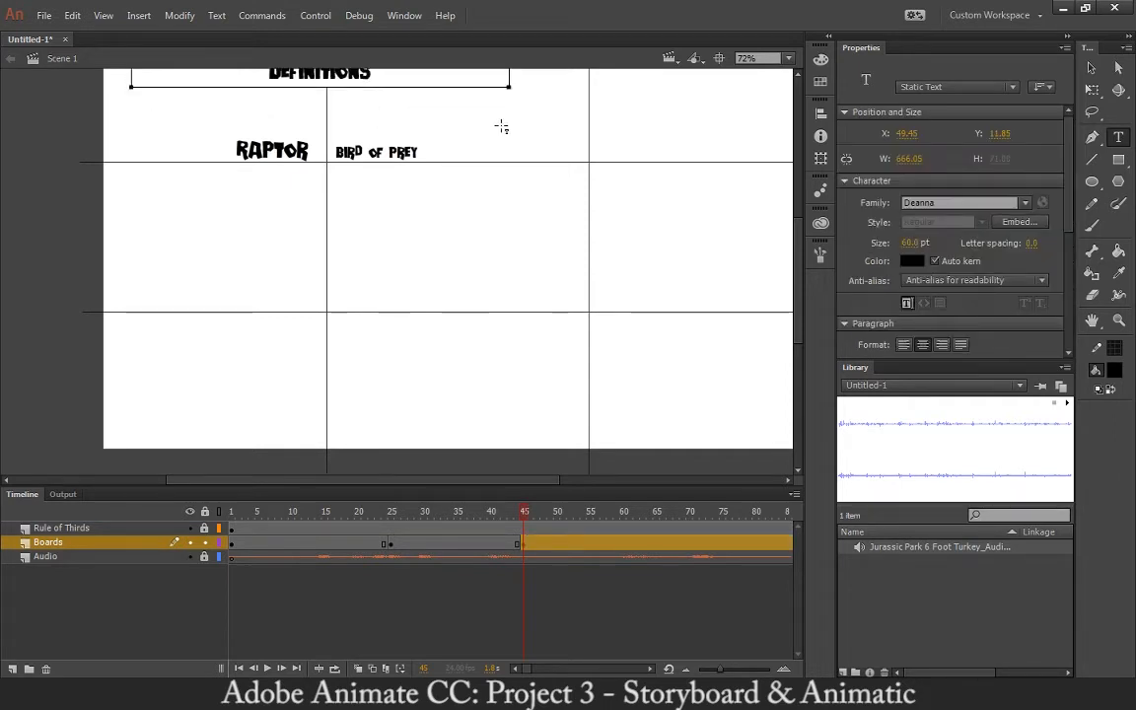
Set the DEFINITIONS heading to 96 pt and space the two texts apart, with the RAPTOR line below the upper horizontal guide
double_click(348, 69)
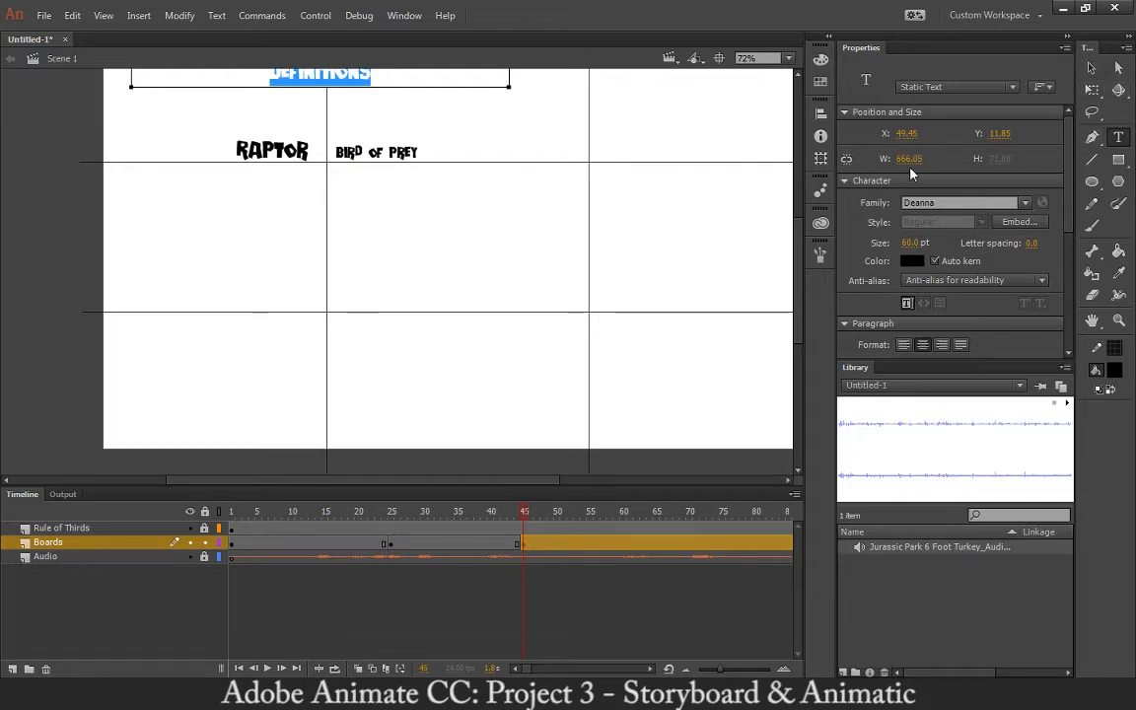
click(909, 242)
text(96)
key(Return)
click(1090, 69)
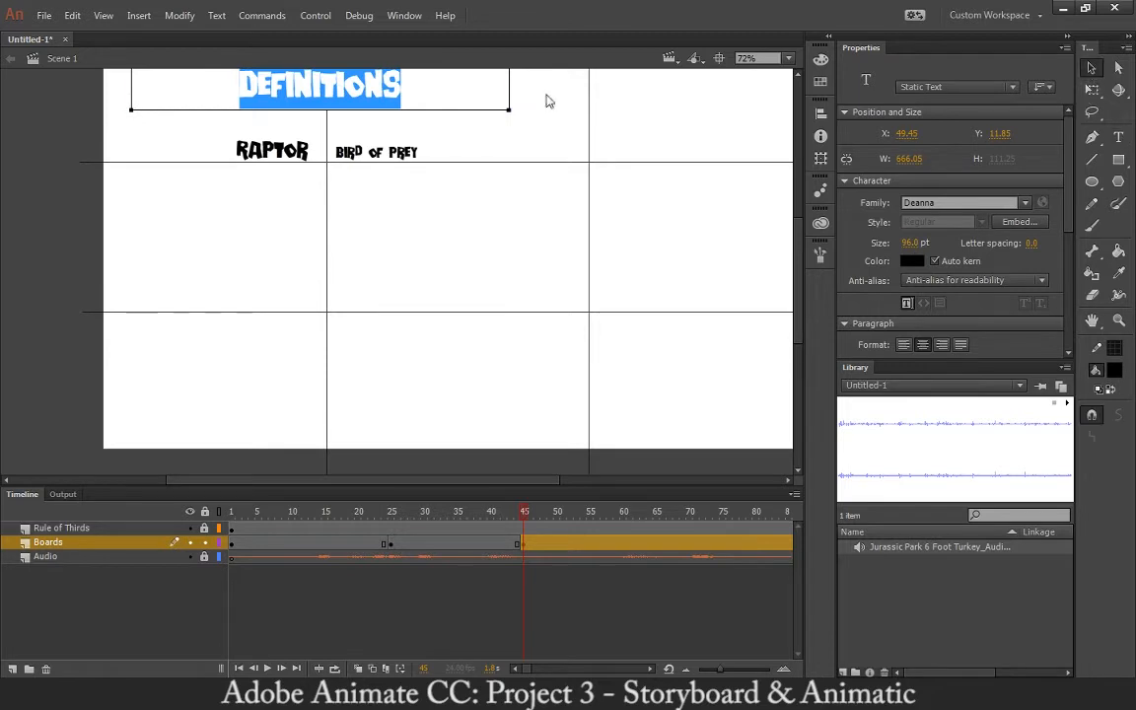
drag(316, 93, 288, 115)
click(282, 158)
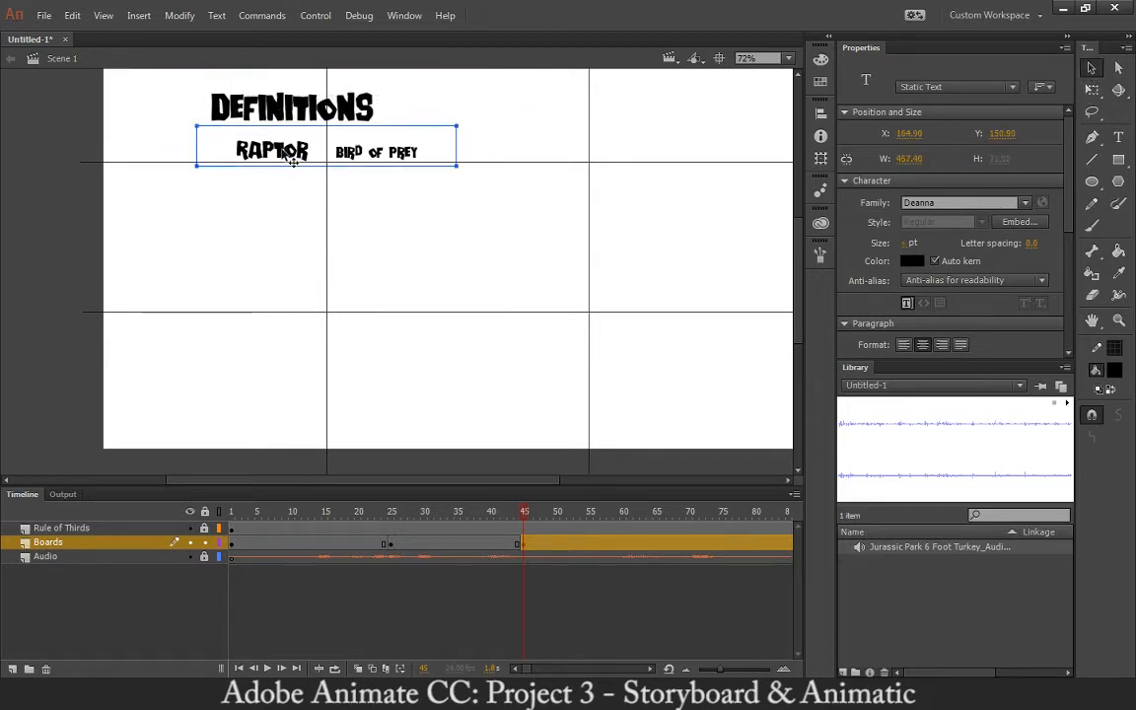
drag(292, 165, 298, 208)
Set the whole RAPTOR BIRD OF PREY text to 96 pt and widen its text box so it fits on one line
click(1091, 224)
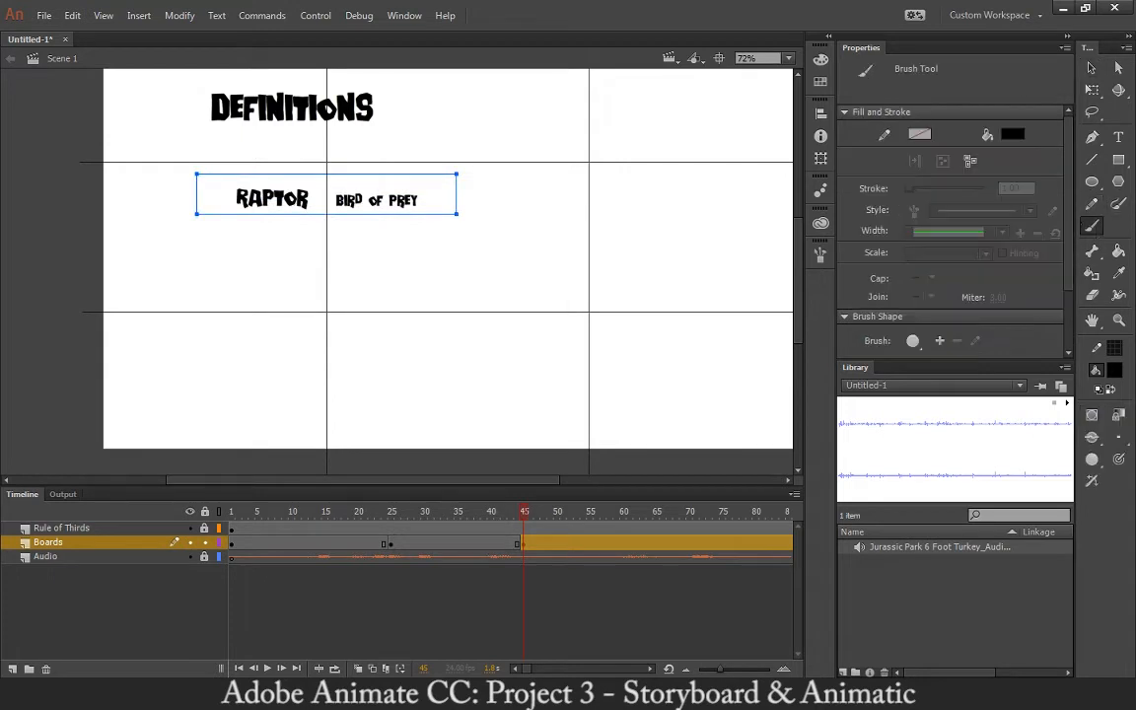
key(t)
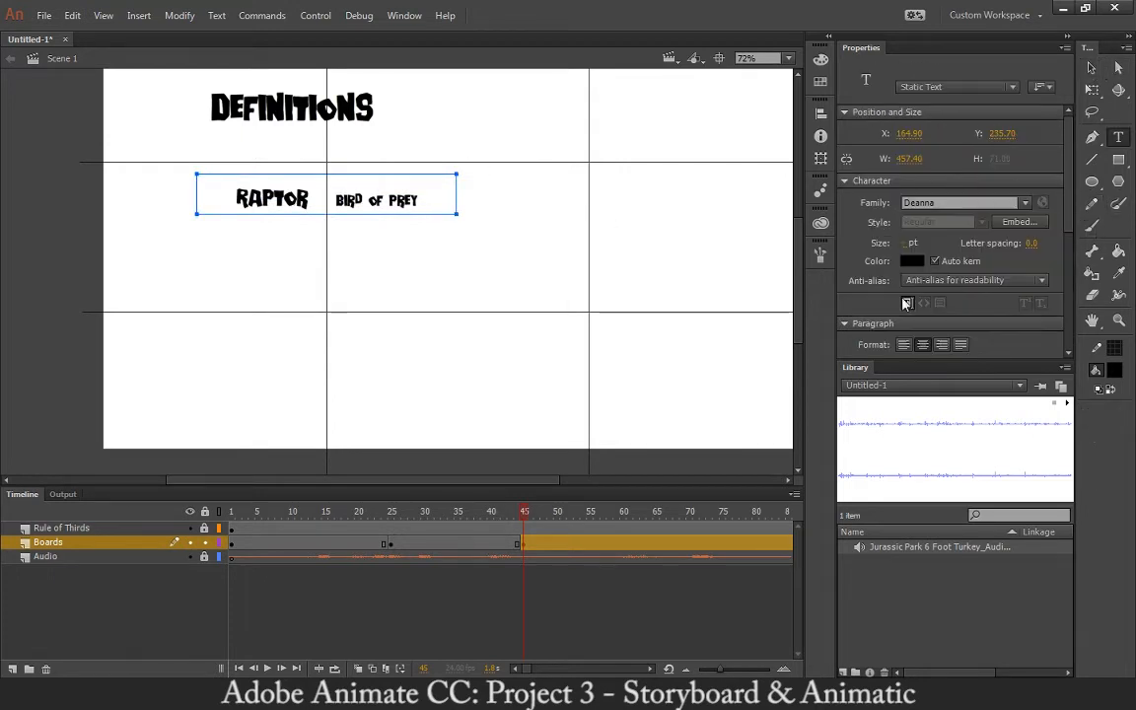
drag(291, 186, 175, 191)
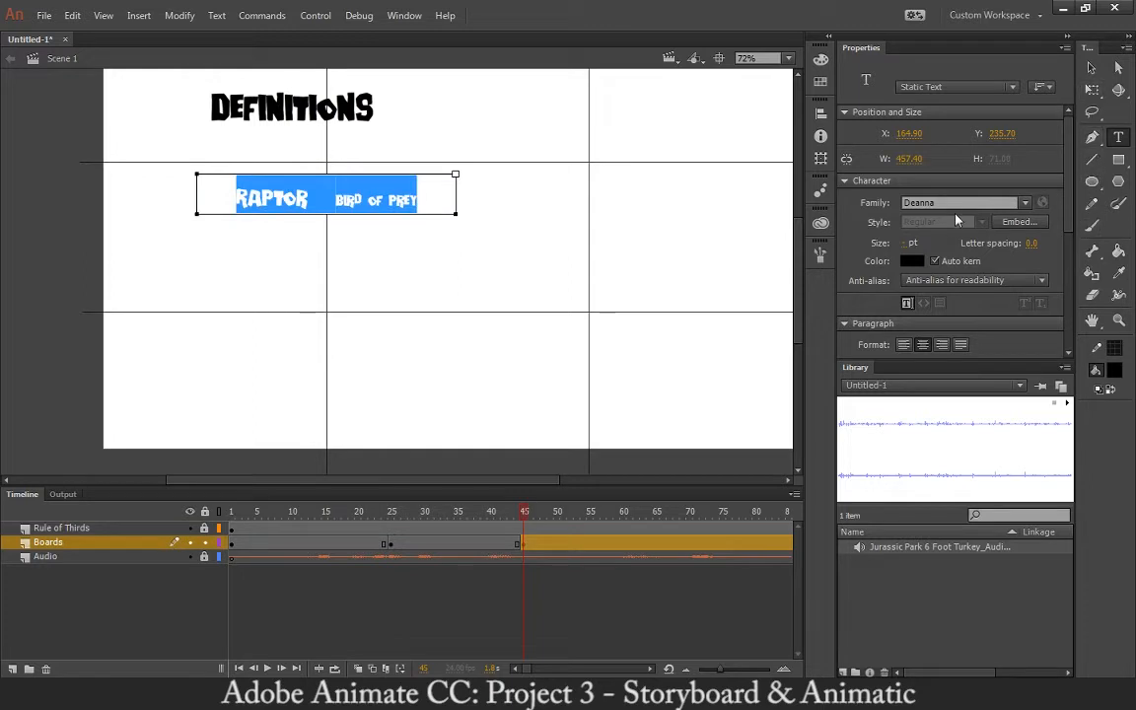
click(913, 242)
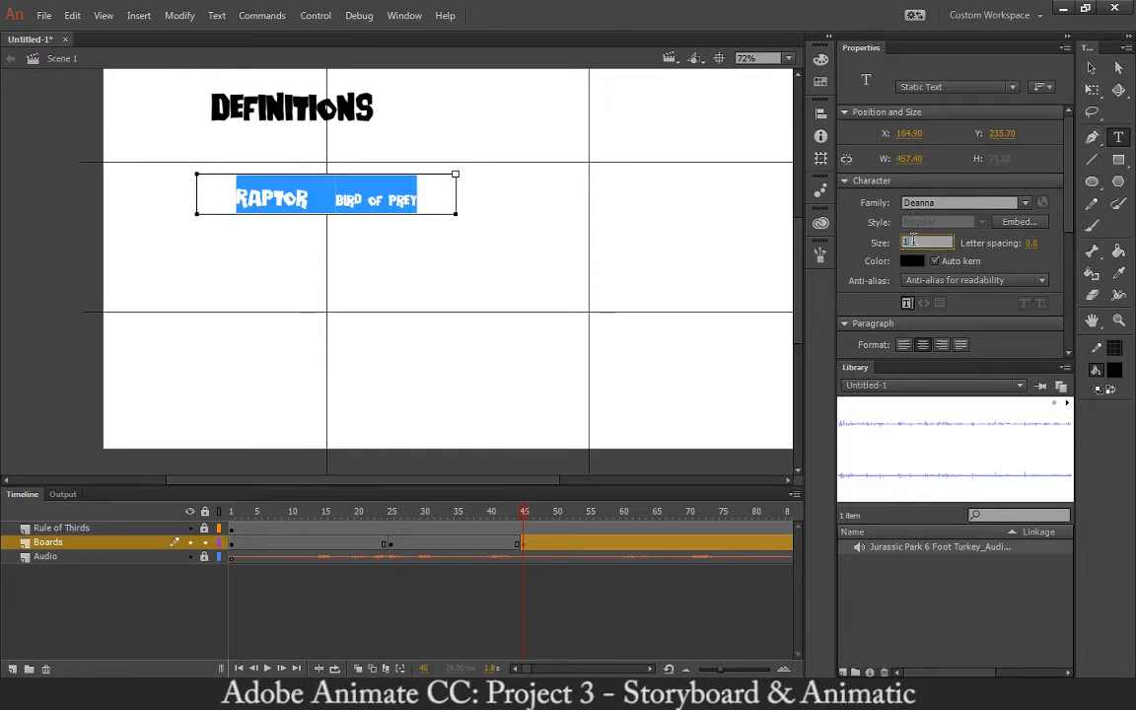
key(Return)
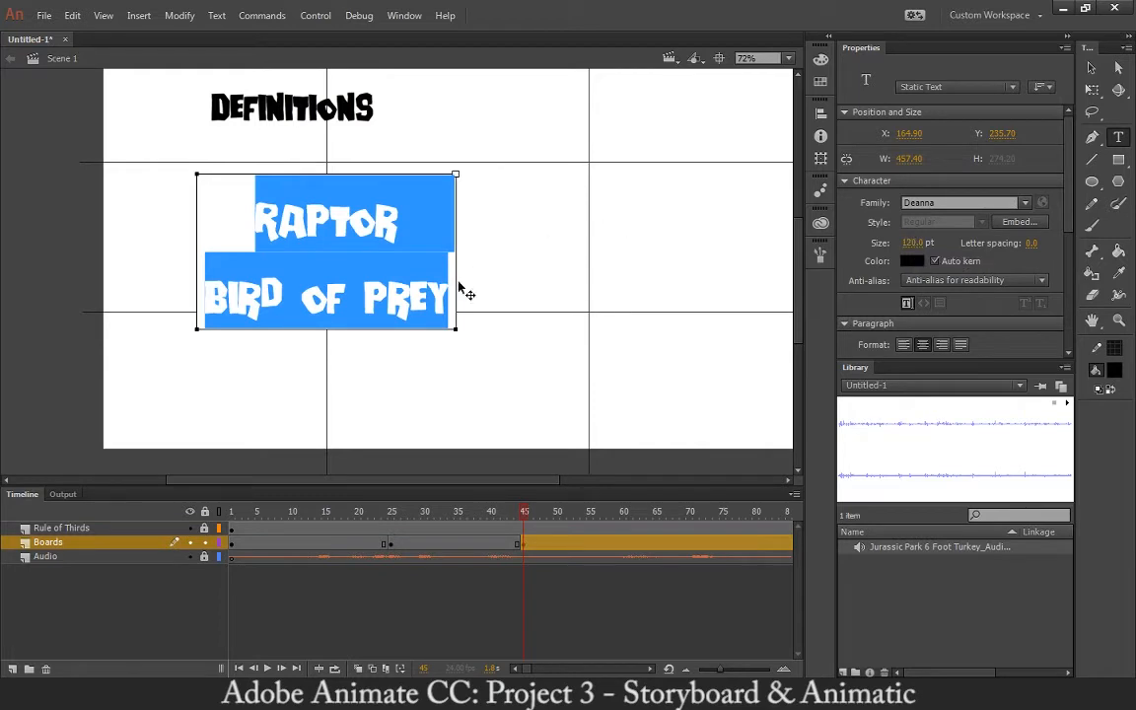
click(909, 246)
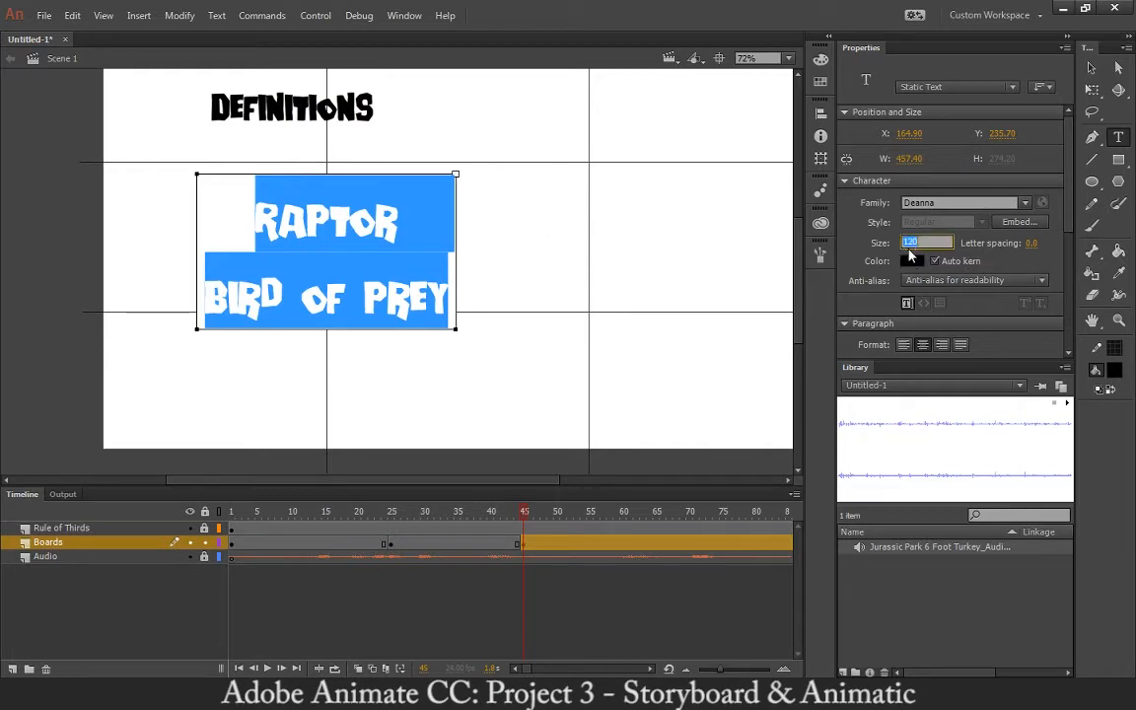
text(96)
key(Return)
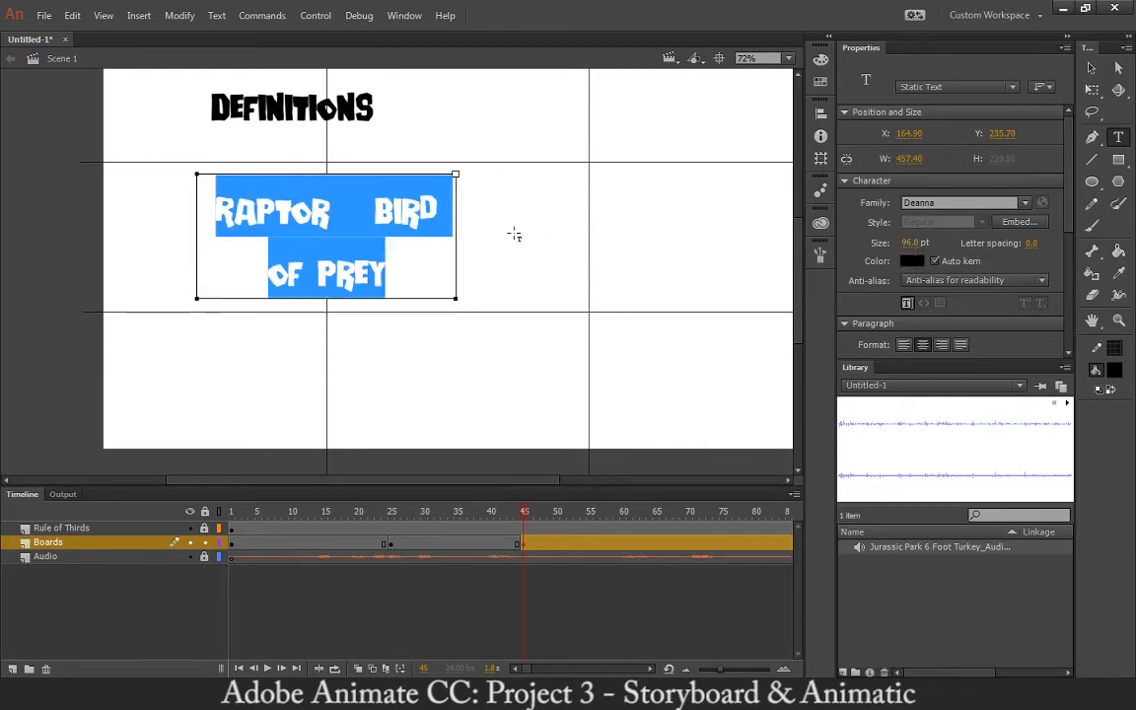
drag(456, 298, 572, 292)
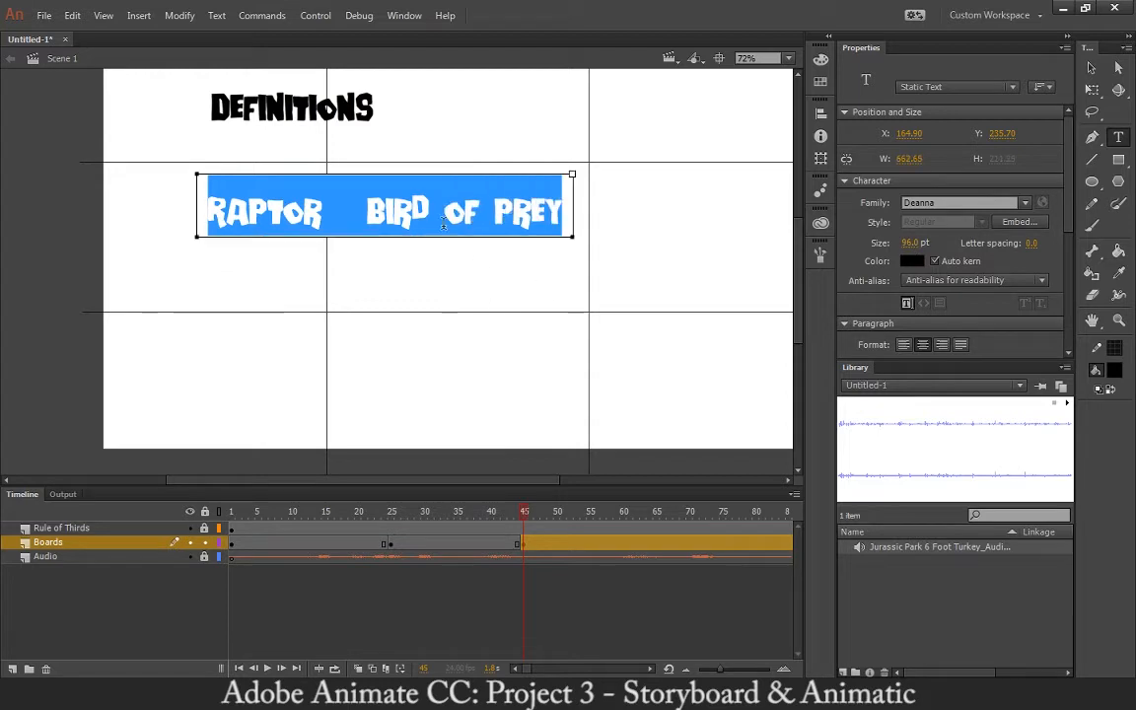
Shift the RAPTOR line to the right and lower the DEFINITIONS heading to just above the upper horizontal guide
click(1118, 67)
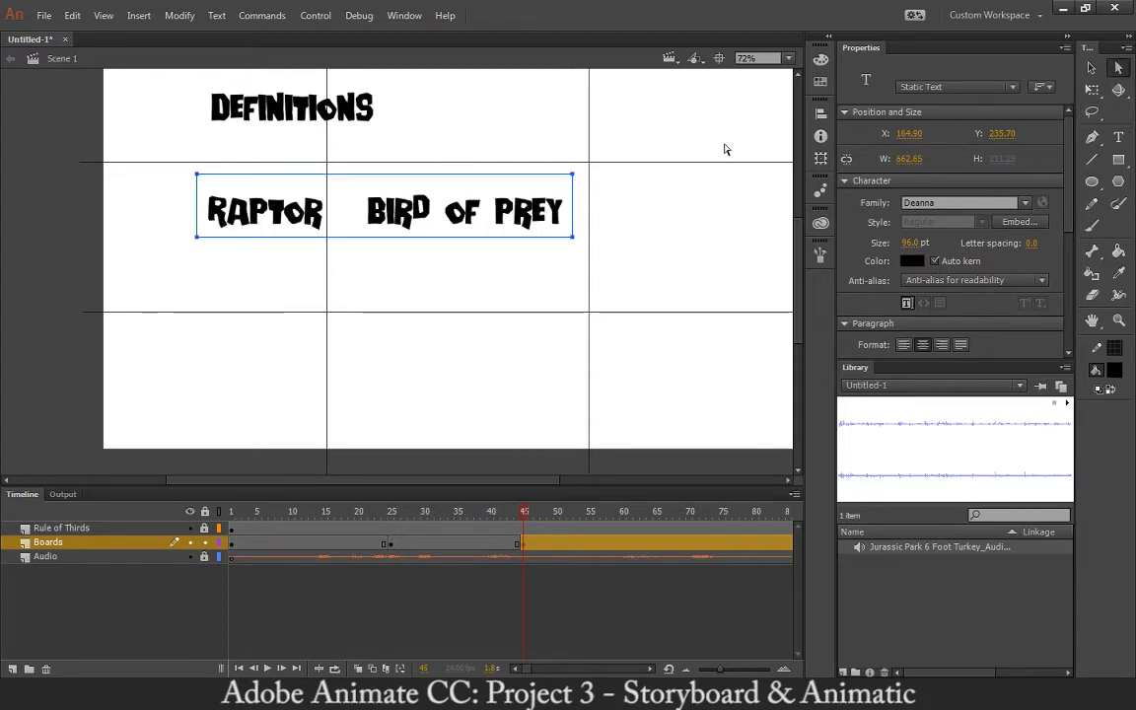
drag(404, 205, 446, 205)
click(266, 129)
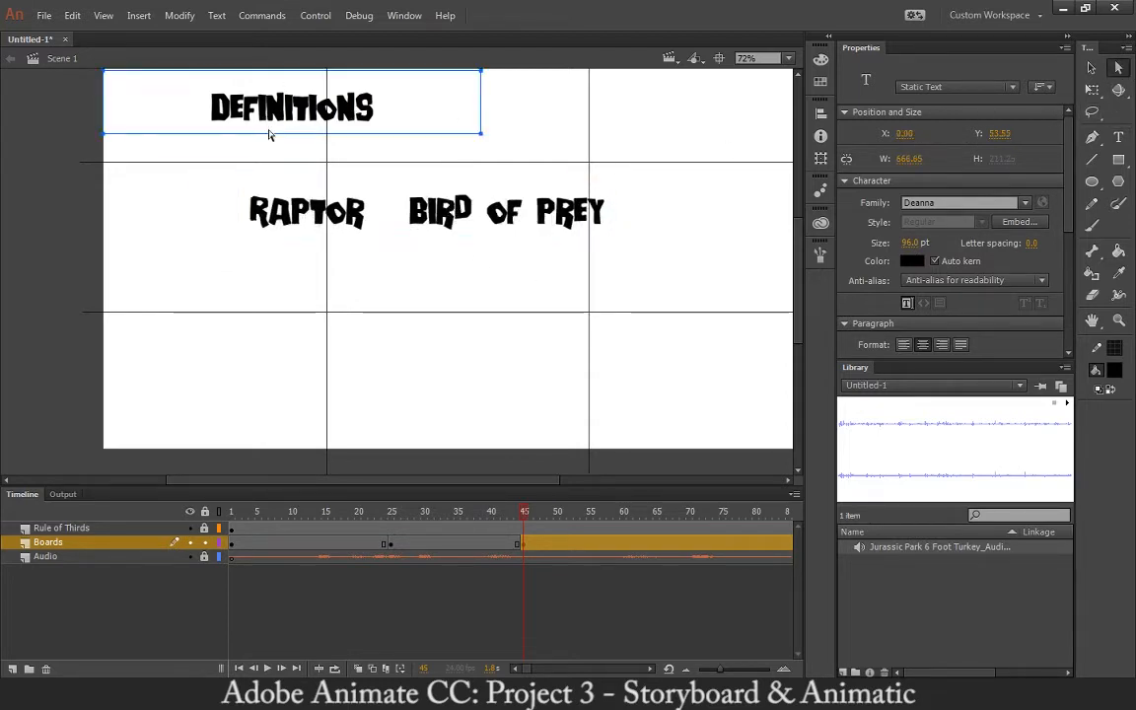
drag(271, 132, 270, 148)
click(294, 193)
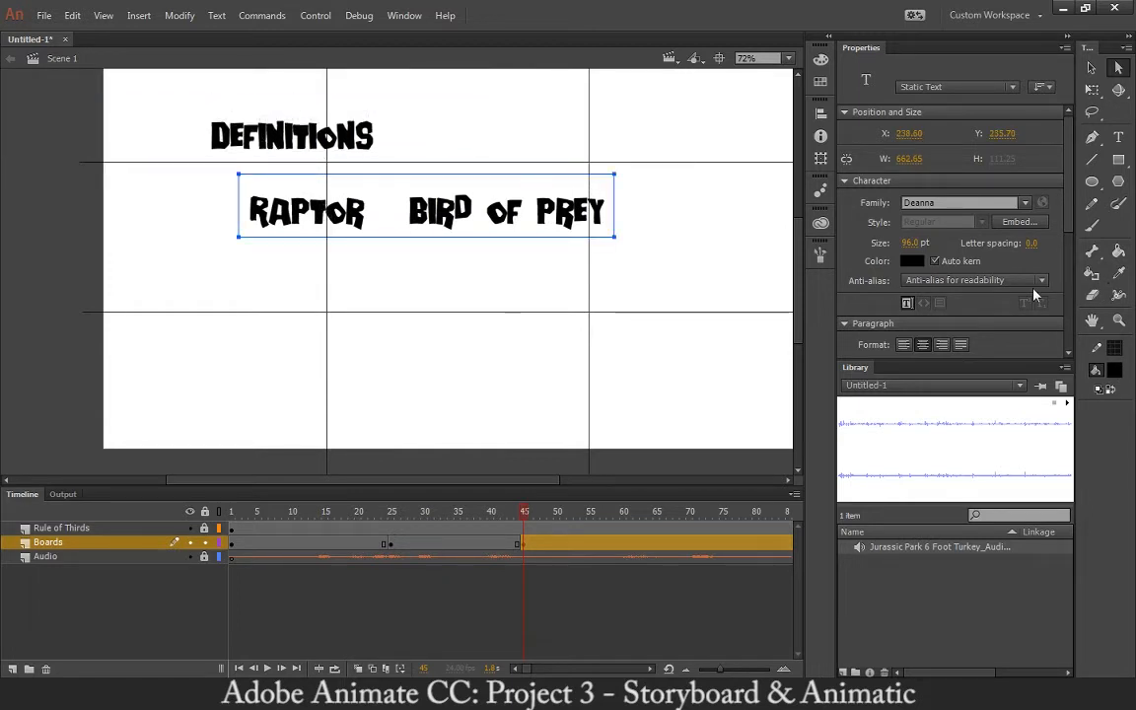
Brush two long wavy placeholder text lines below the RAPTOR line and handwrite "Pg 87" in the page's upper right corner
key(b)
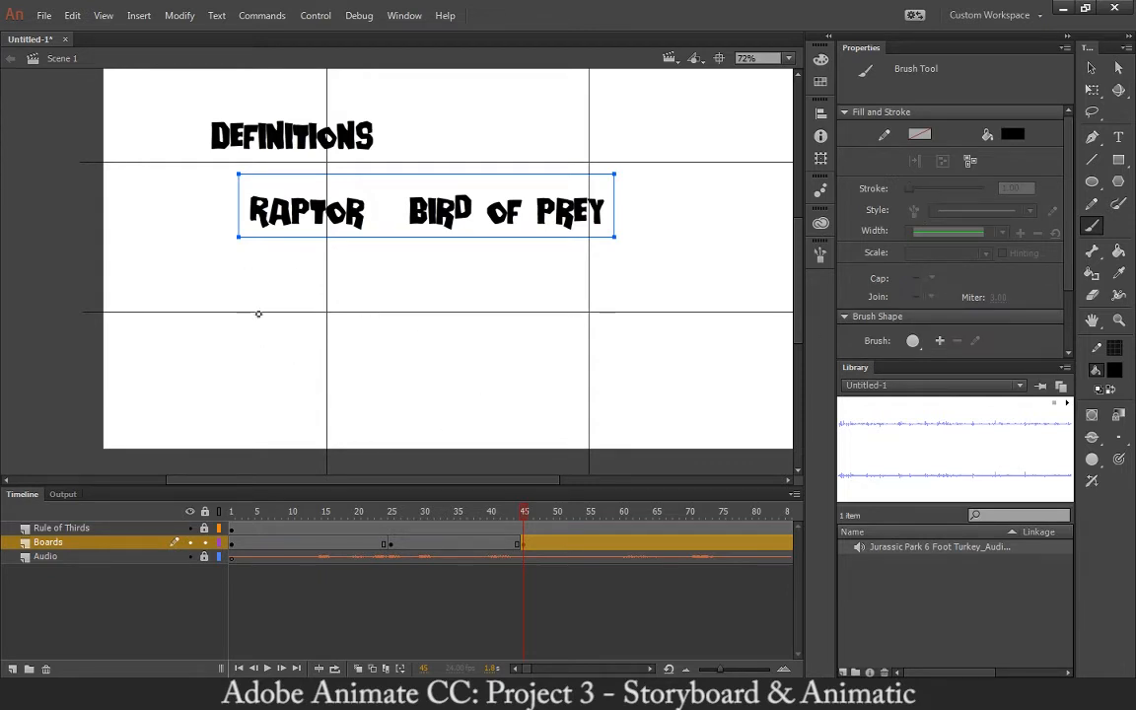
mouse_move(251, 290)
mouse_down()
mouse_move(304, 266)
mouse_move(369, 280)
mouse_move(454, 246)
mouse_move(581, 248)
mouse_up()
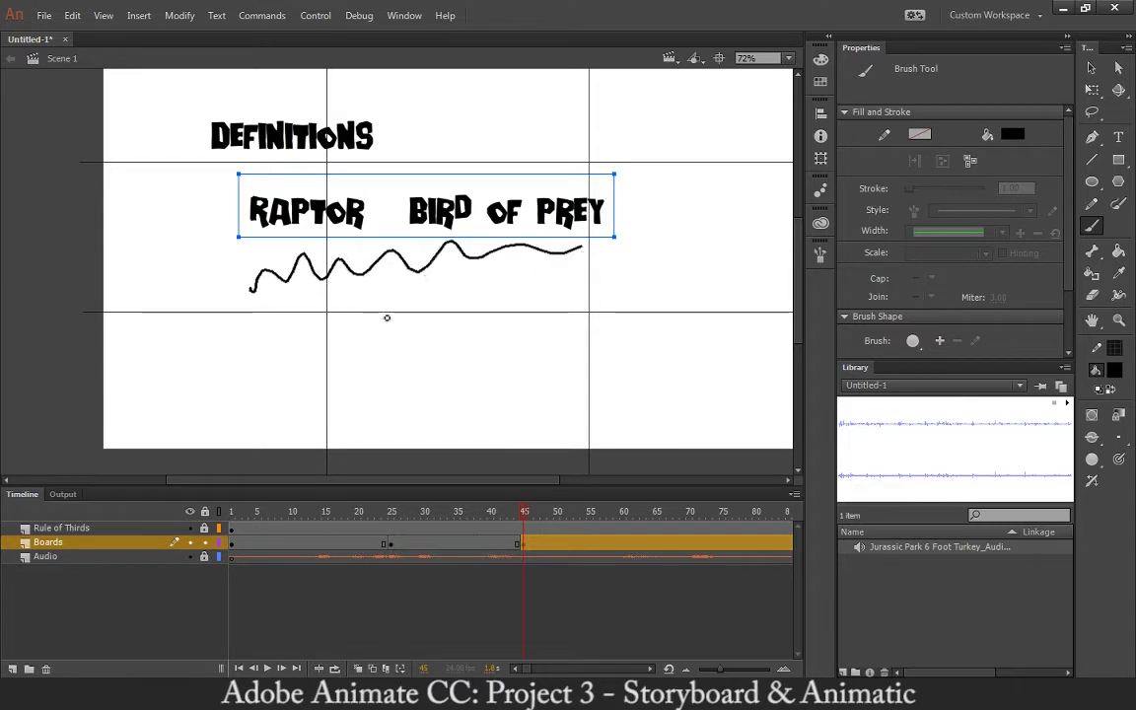
key(ctrl+z)
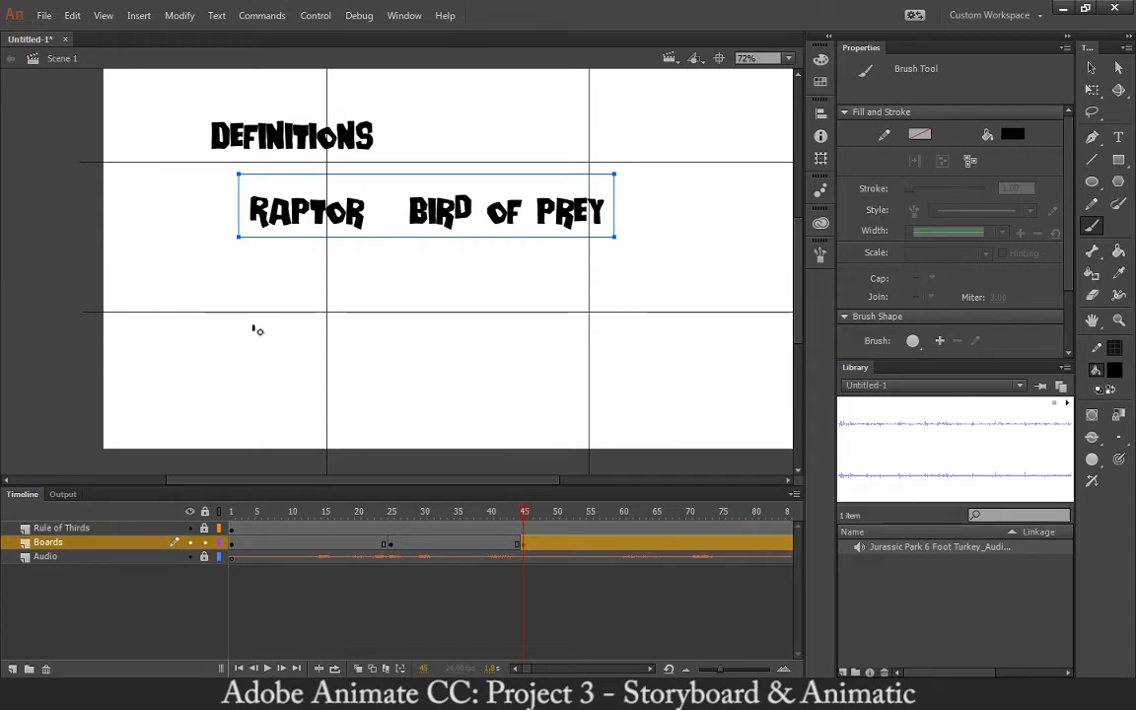
mouse_move(255, 327)
mouse_down()
mouse_move(289, 299)
mouse_move(346, 311)
mouse_move(591, 289)
mouse_move(648, 296)
mouse_up()
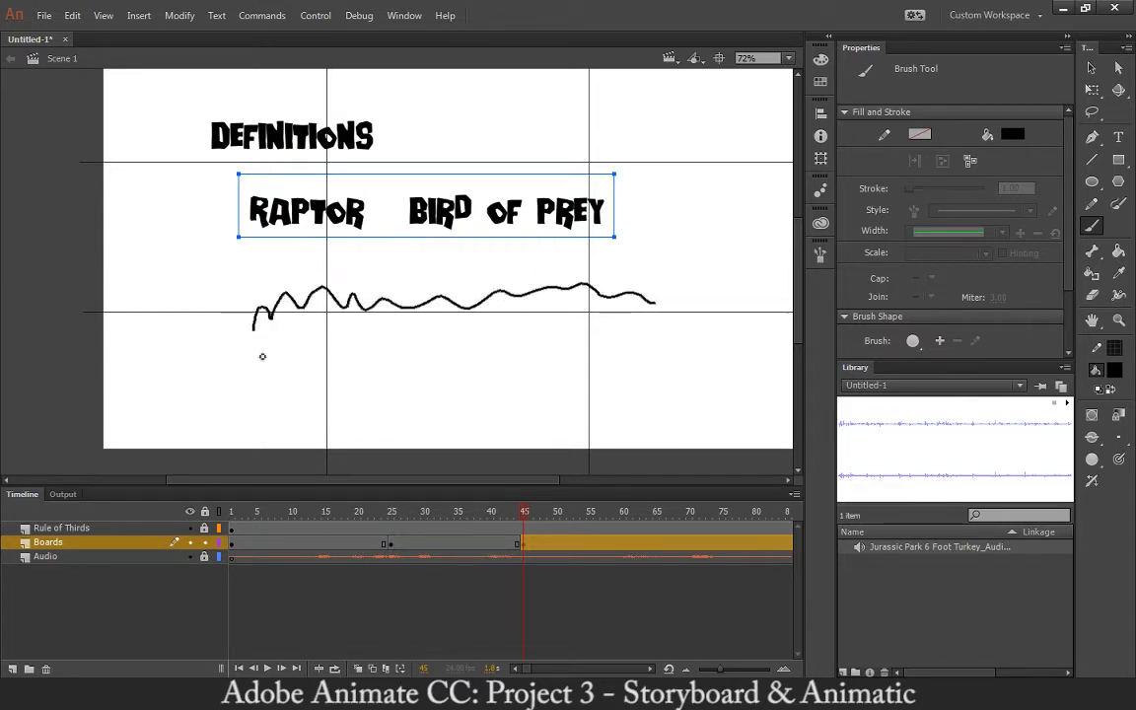
mouse_move(259, 401)
mouse_down()
mouse_move(424, 373)
mouse_move(537, 364)
mouse_move(692, 390)
mouse_up()
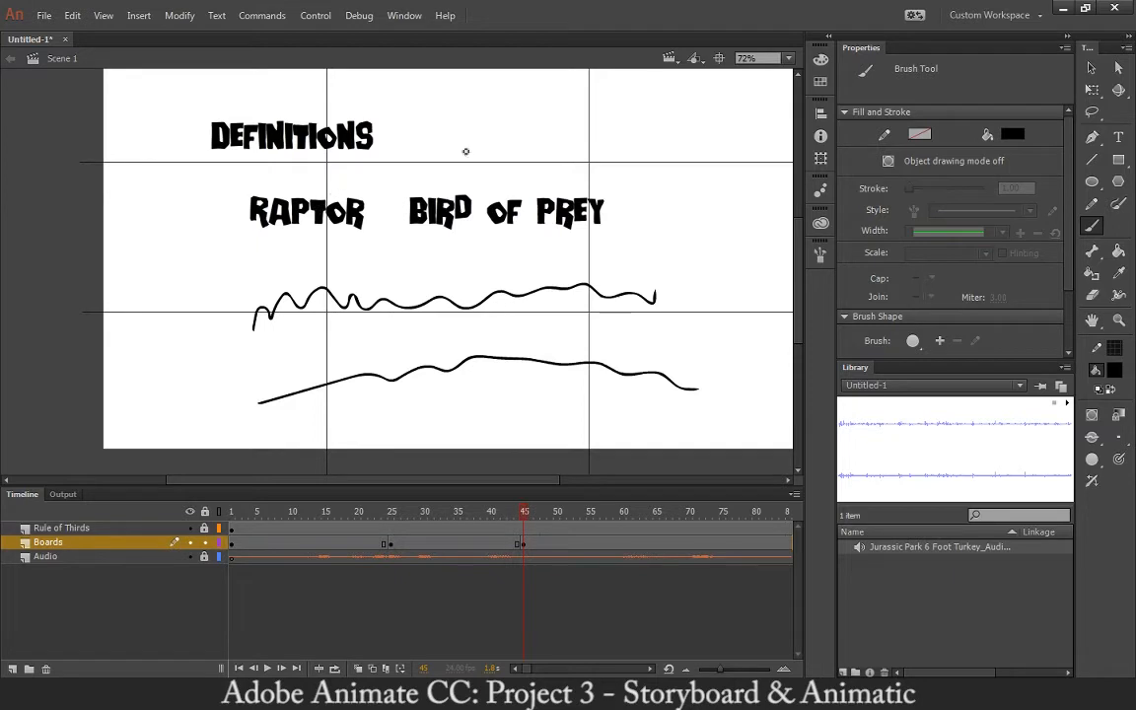
mouse_move(729, 89)
mouse_down()
mouse_move(732, 118)
mouse_move(756, 90)
mouse_move(778, 86)
mouse_move(770, 108)
mouse_up()
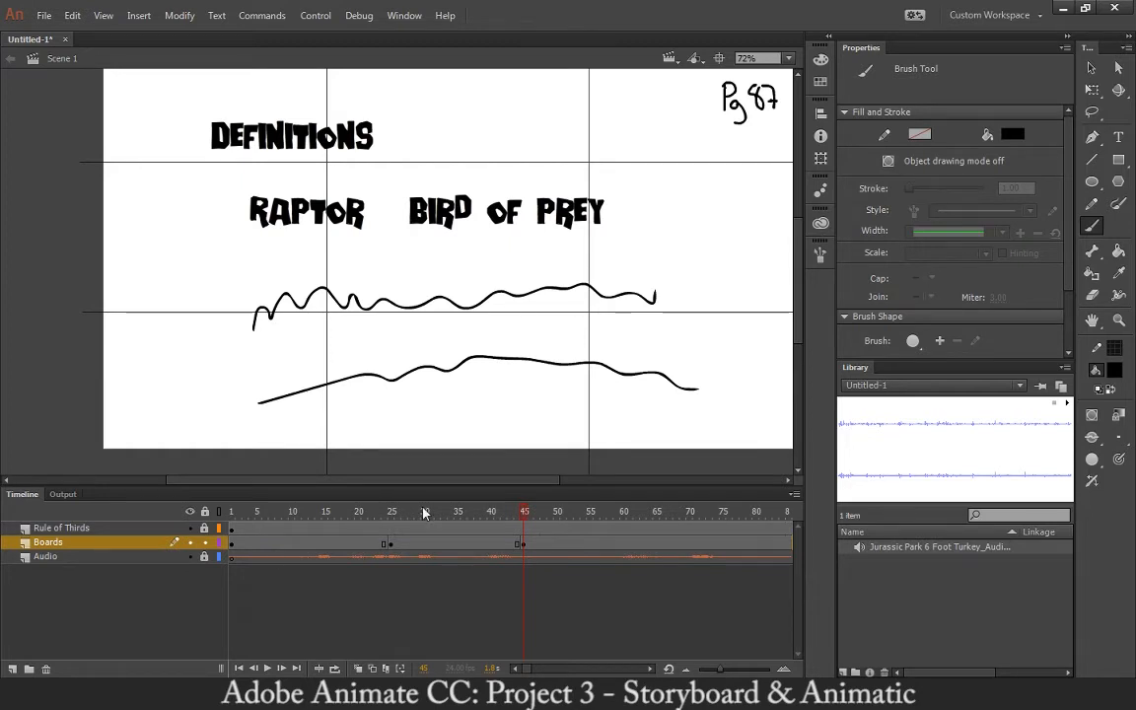
Delete the two wavy placeholder lines below the RAPTOR line
key(space)
drag(583, 302, 457, 335)
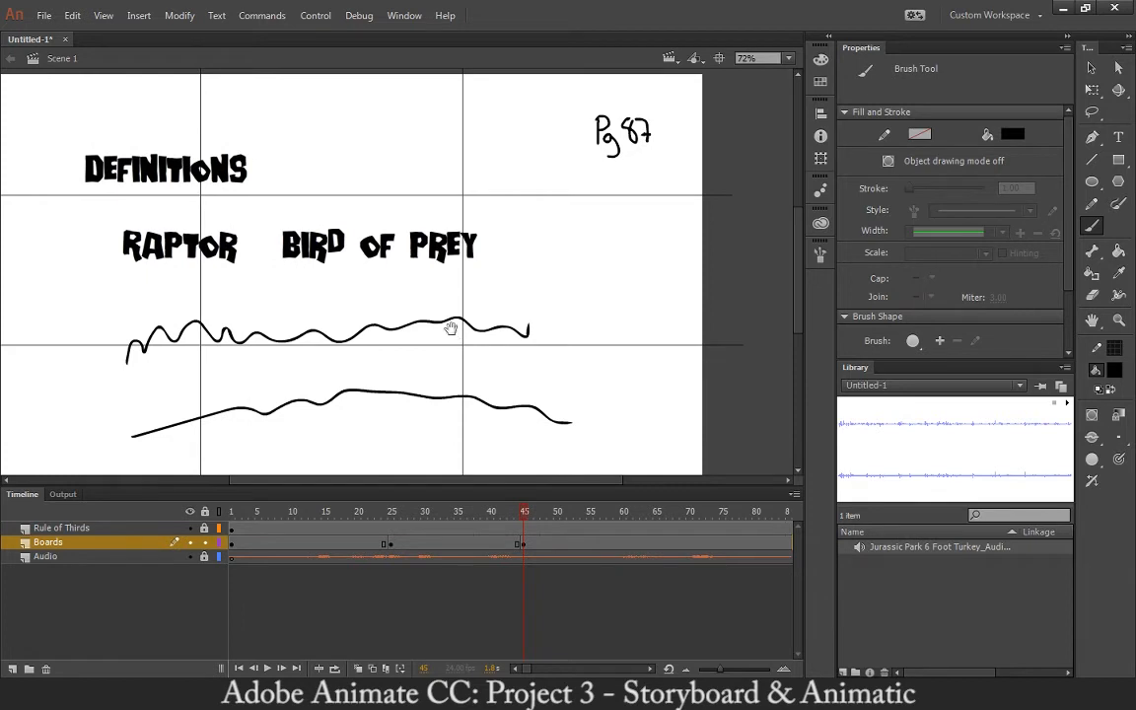
key(space)
drag(312, 330, 339, 303)
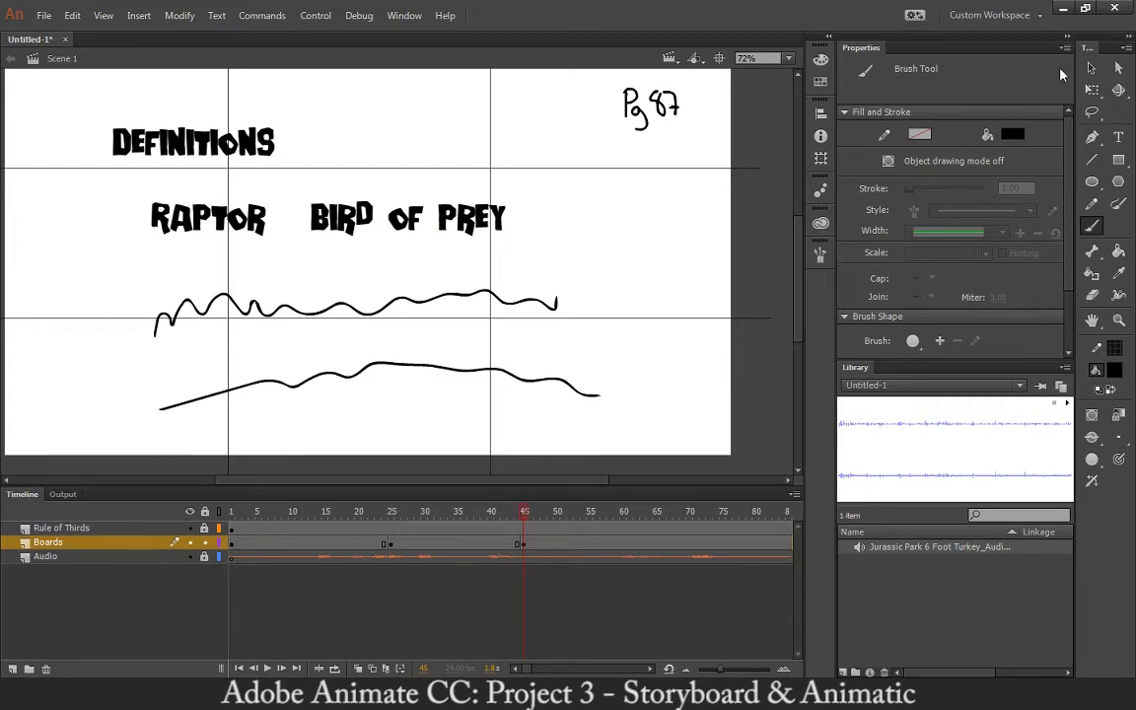
key(v)
click(558, 306)
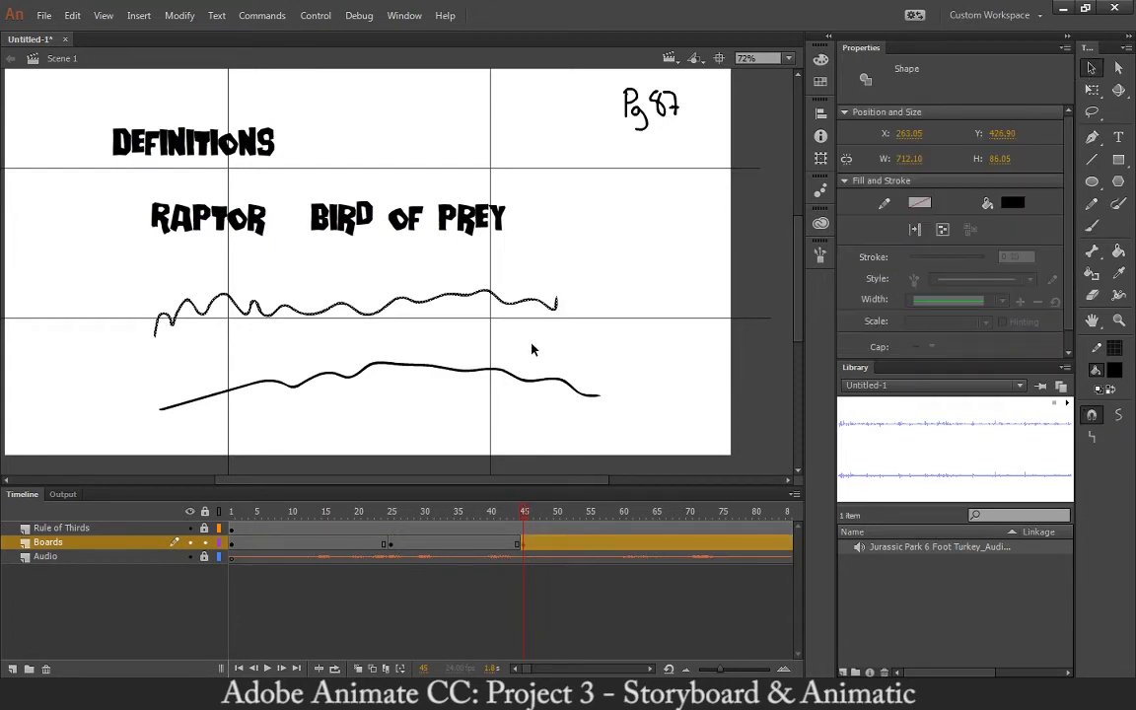
shift+click(541, 386)
key(Delete)
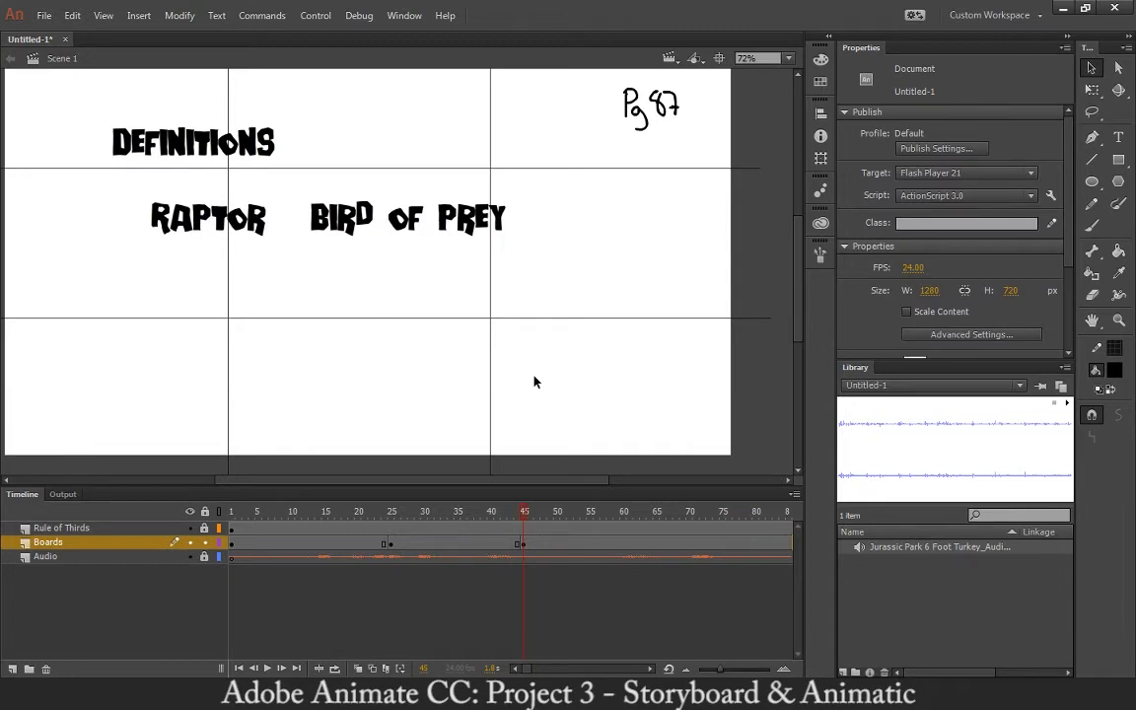
Brush a large index finger with fingernail and knuckle creases, pointing diagonally up at the BIRD OF PREY text
key(b)
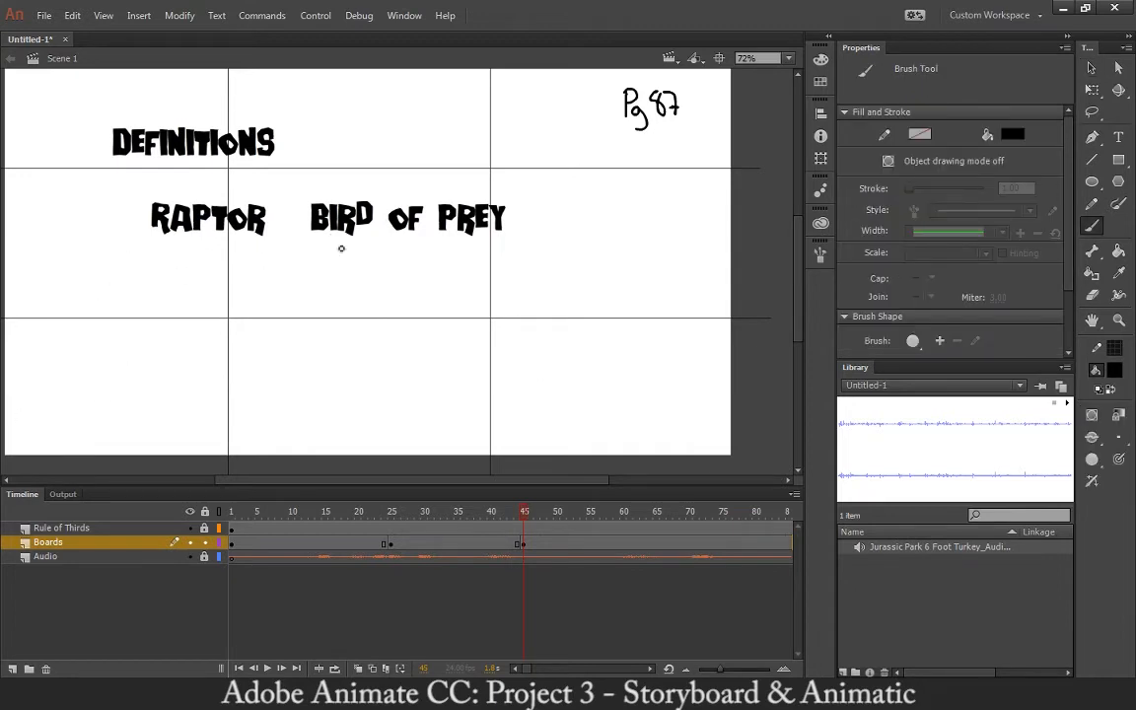
drag(385, 283, 453, 353)
mouse_move(387, 288)
mouse_down()
mouse_move(395, 262)
mouse_move(430, 268)
mouse_move(479, 326)
mouse_up()
mouse_move(391, 276)
mouse_down()
mouse_move(395, 287)
mouse_move(413, 272)
mouse_move(401, 280)
mouse_up()
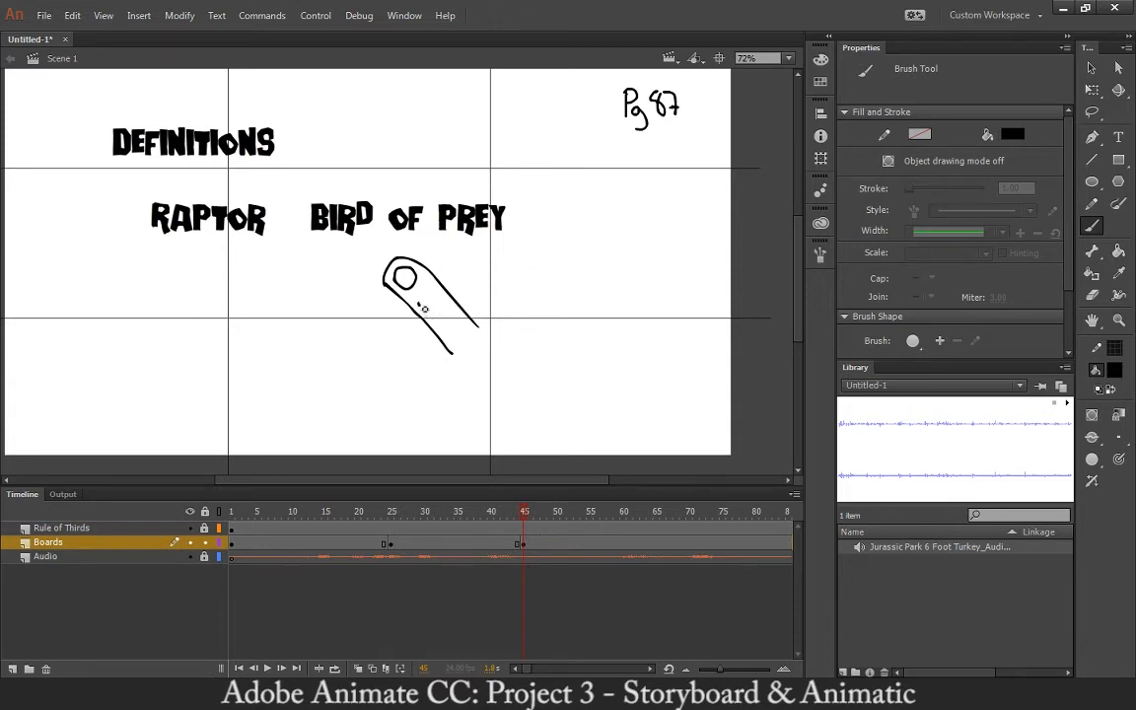
mouse_move(427, 301)
mouse_down()
mouse_move(435, 295)
mouse_move(470, 343)
mouse_move(484, 385)
mouse_up()
drag(481, 329, 510, 363)
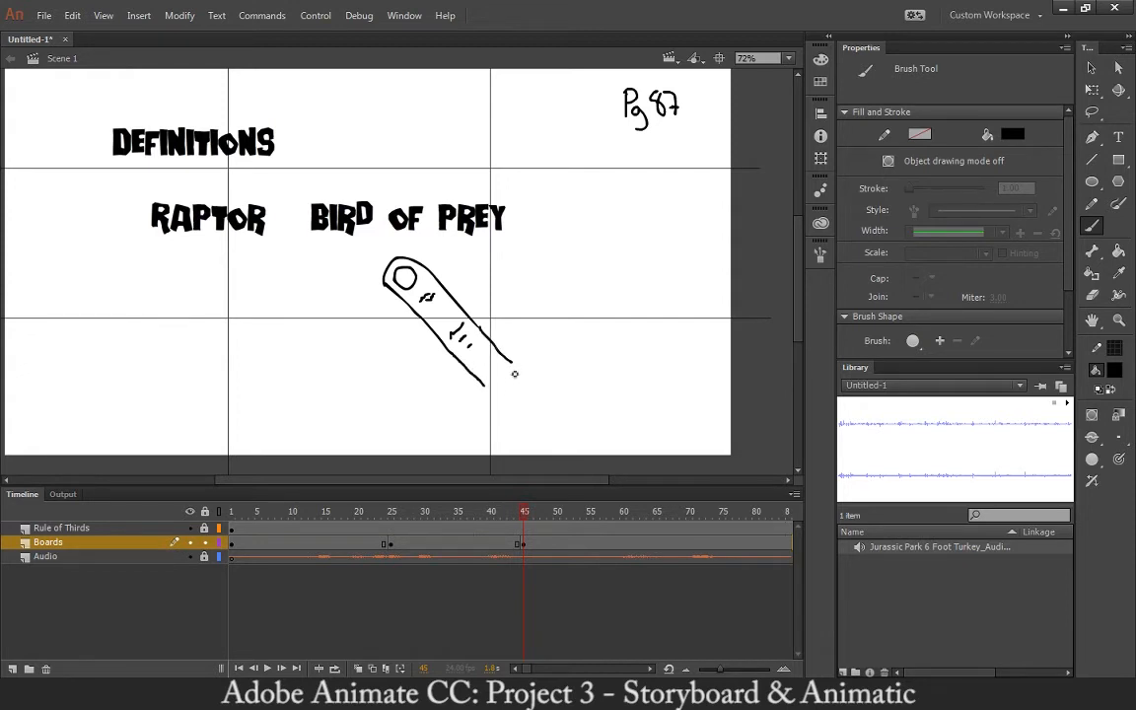
Complete the pointing hand with curled knuckles, a thumb with its nail, and an outer edge running to the stage's lower border
mouse_move(494, 384)
mouse_down()
mouse_move(521, 338)
mouse_move(540, 344)
mouse_move(550, 322)
mouse_move(585, 323)
mouse_move(602, 294)
mouse_move(622, 307)
mouse_up()
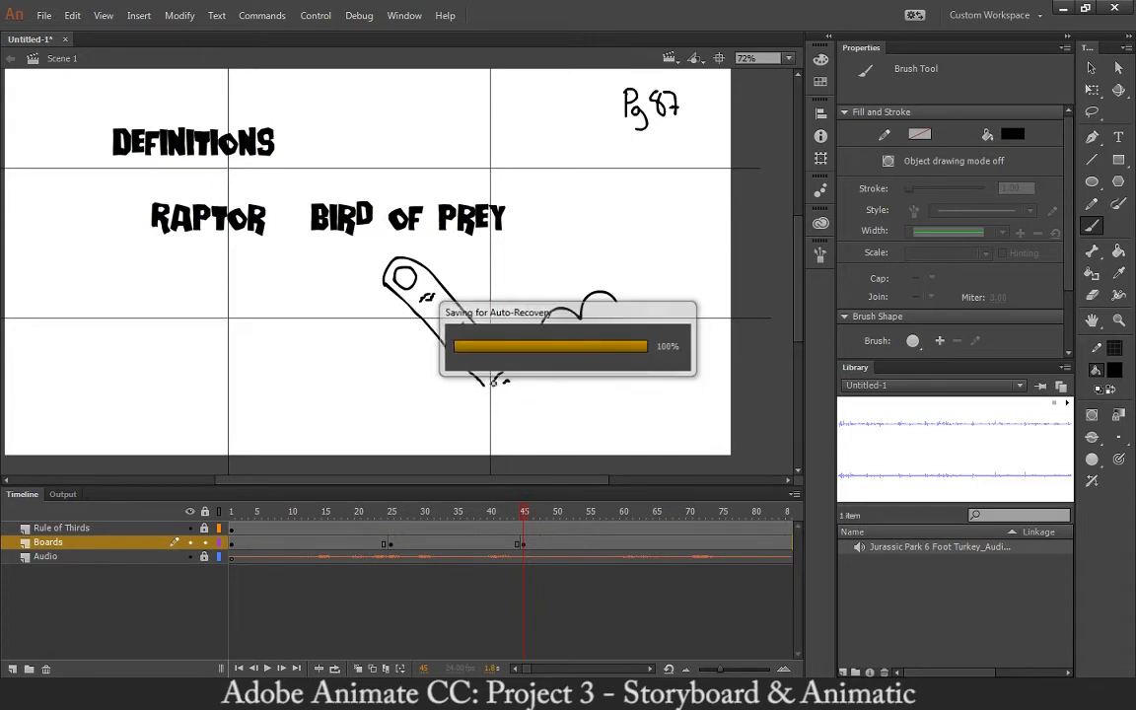
mouse_move(489, 390)
mouse_down()
mouse_move(473, 427)
mouse_move(430, 423)
mouse_move(402, 455)
mouse_move(532, 458)
mouse_up()
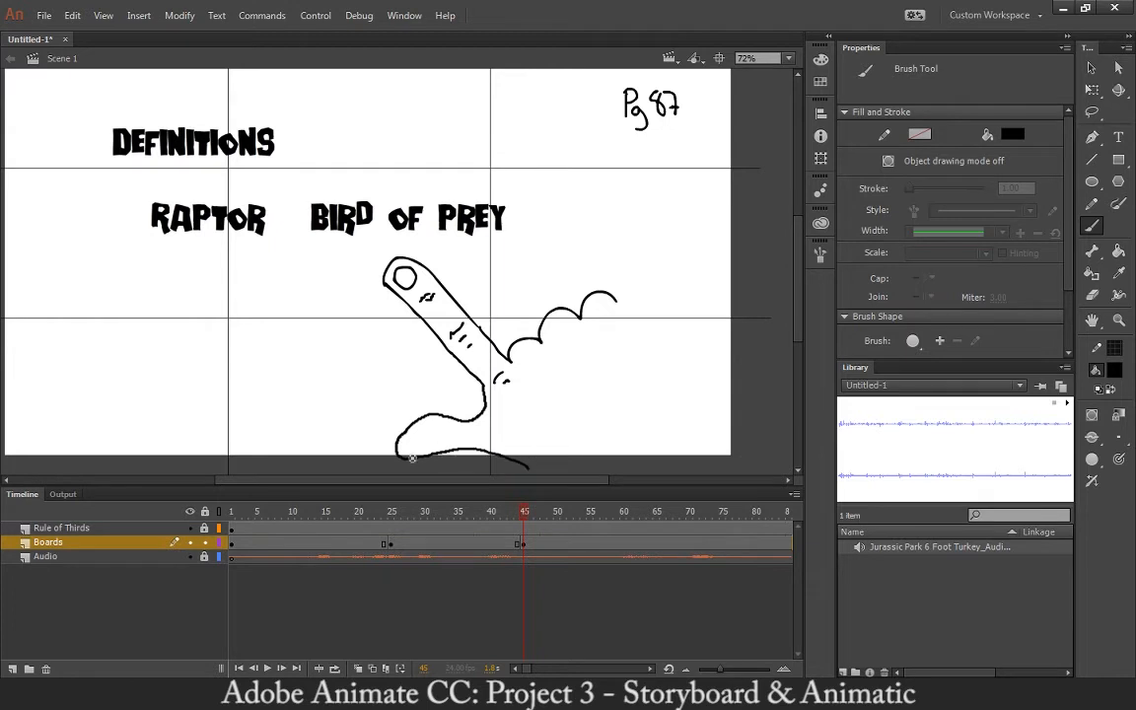
drag(406, 453, 435, 452)
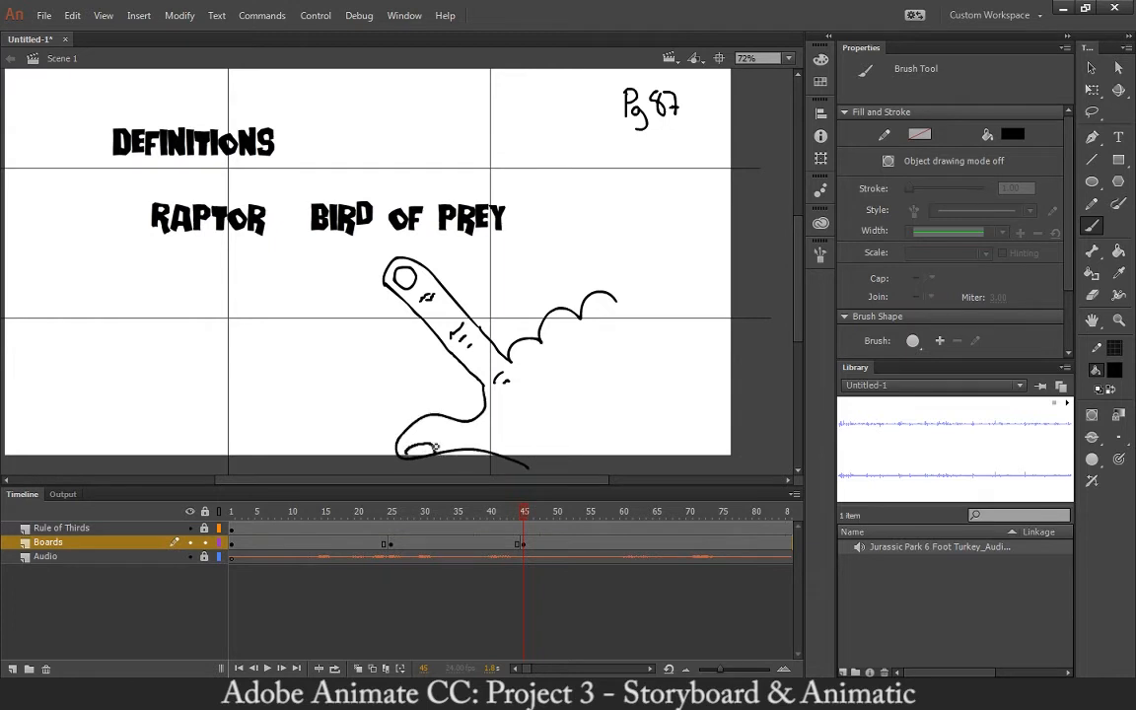
key(space)
drag(540, 368, 483, 375)
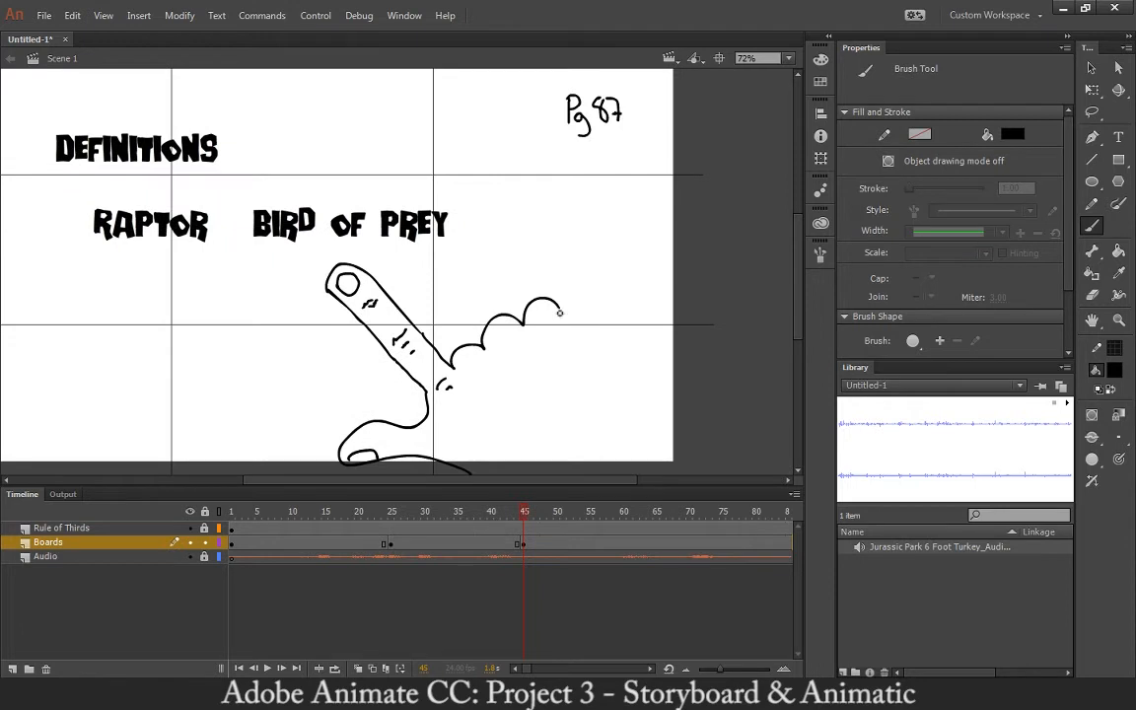
drag(564, 312, 646, 459)
Brush two wavy placeholder text lines below the RAPTOR line, running up to the pointing hand
key(space)
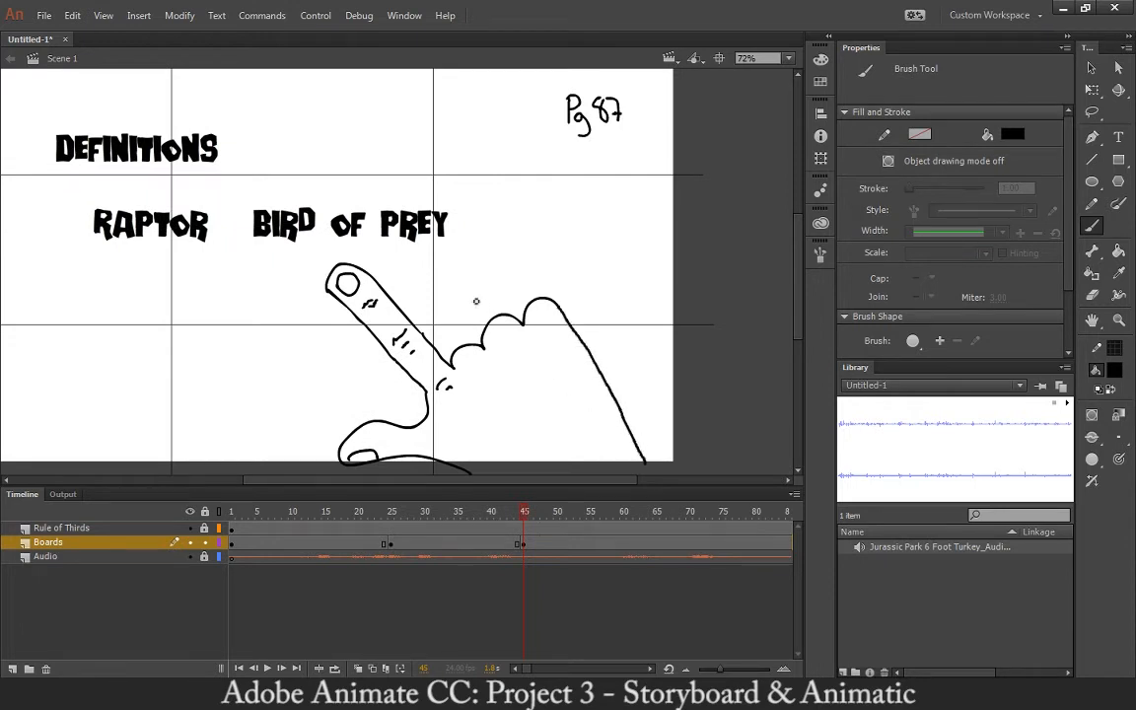
drag(463, 300, 552, 268)
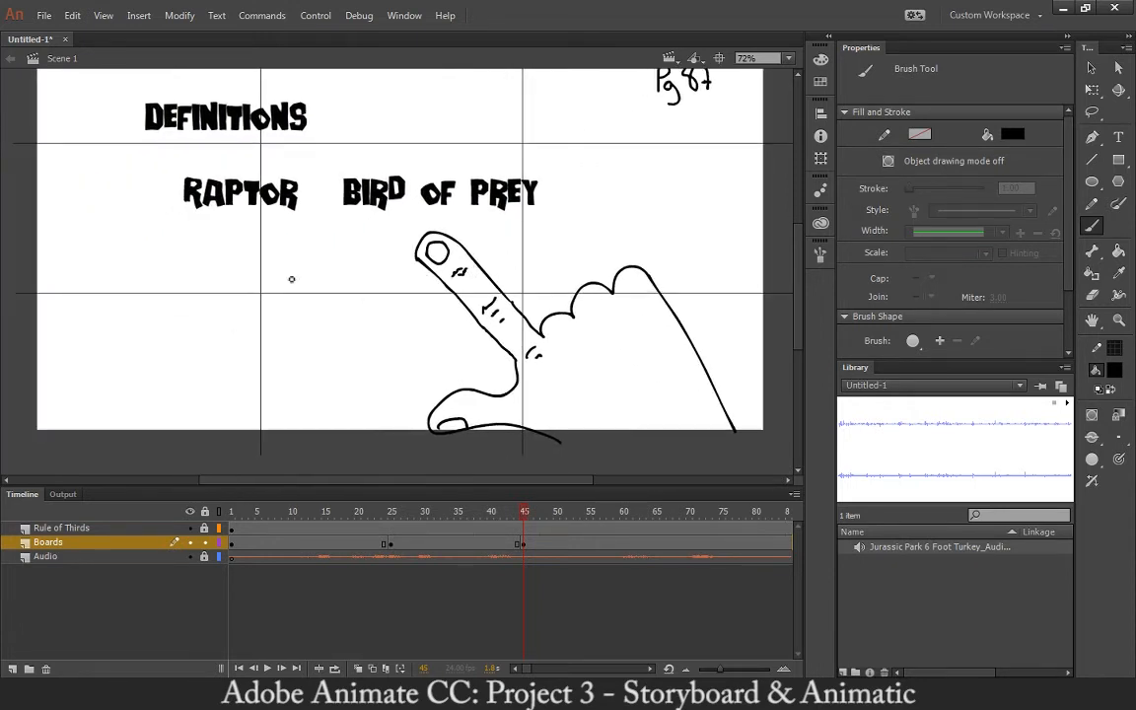
drag(205, 293, 458, 291)
mouse_move(226, 380)
mouse_down()
mouse_move(370, 363)
mouse_move(511, 366)
mouse_up()
Play the animatic from frame 1 to check the timing of the three boards against the audio
key(ctrl+minus)
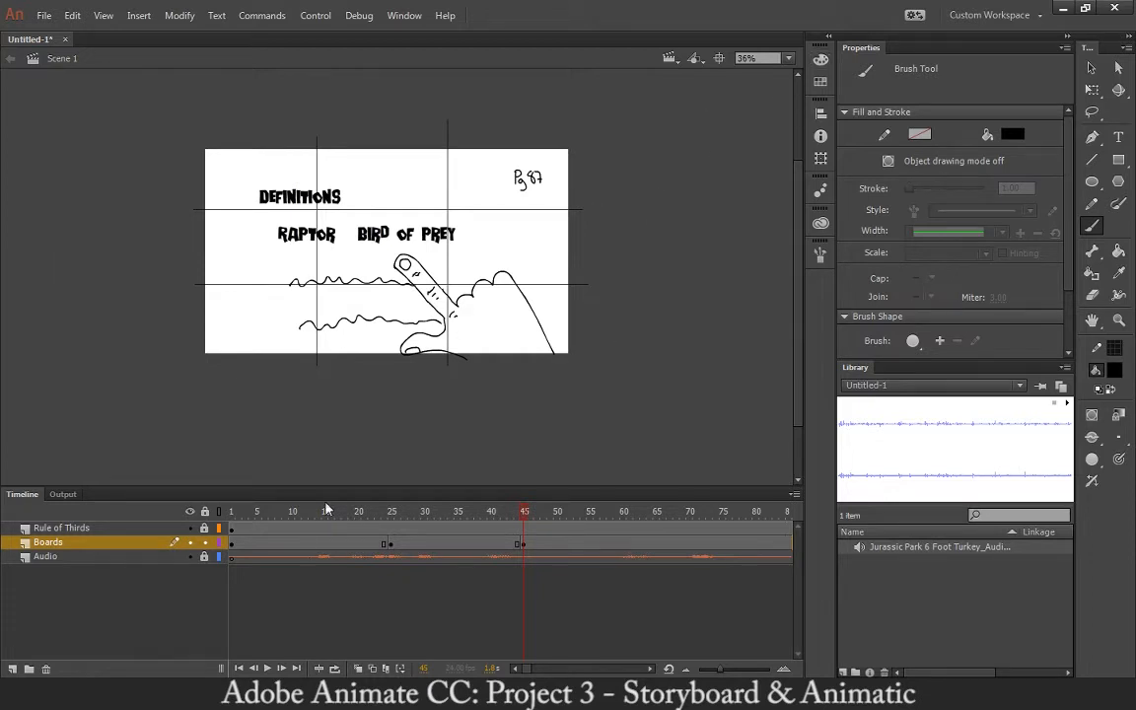
drag(366, 518, 142, 516)
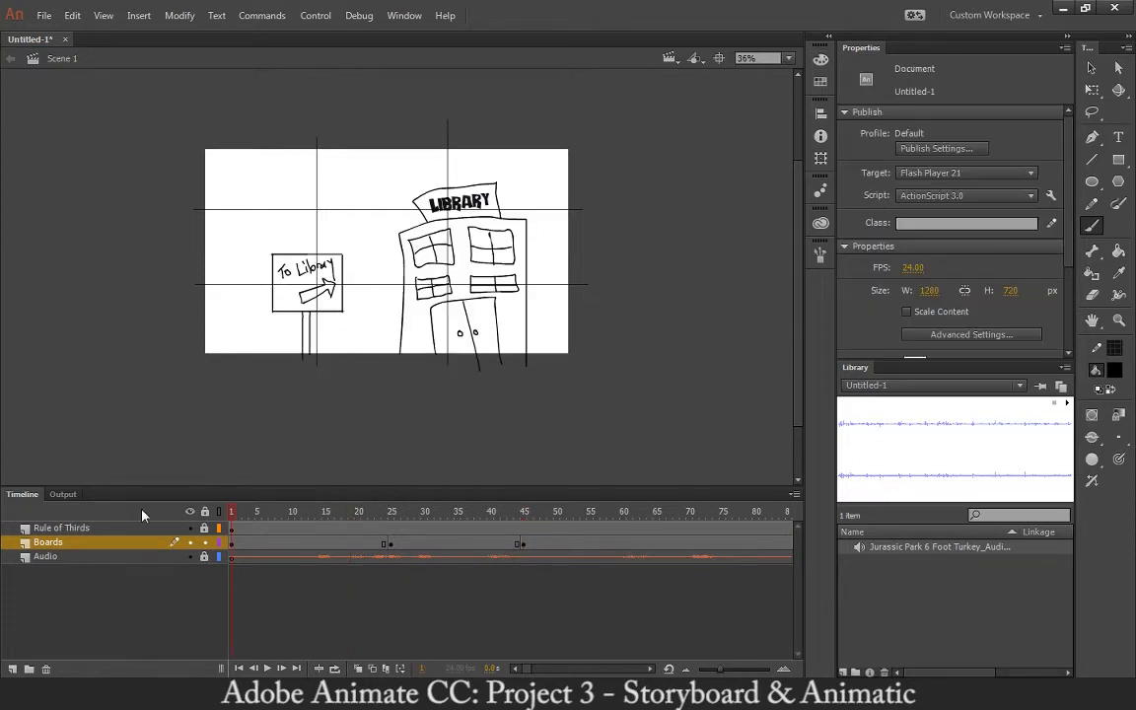
click(267, 668)
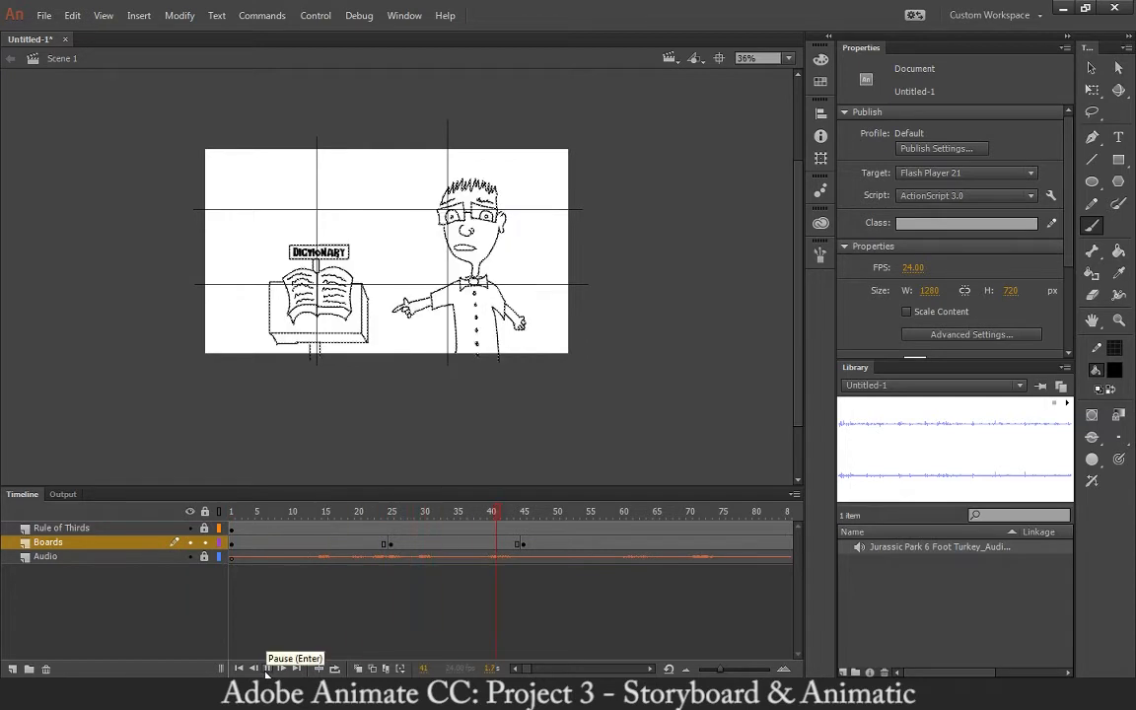
click(267, 668)
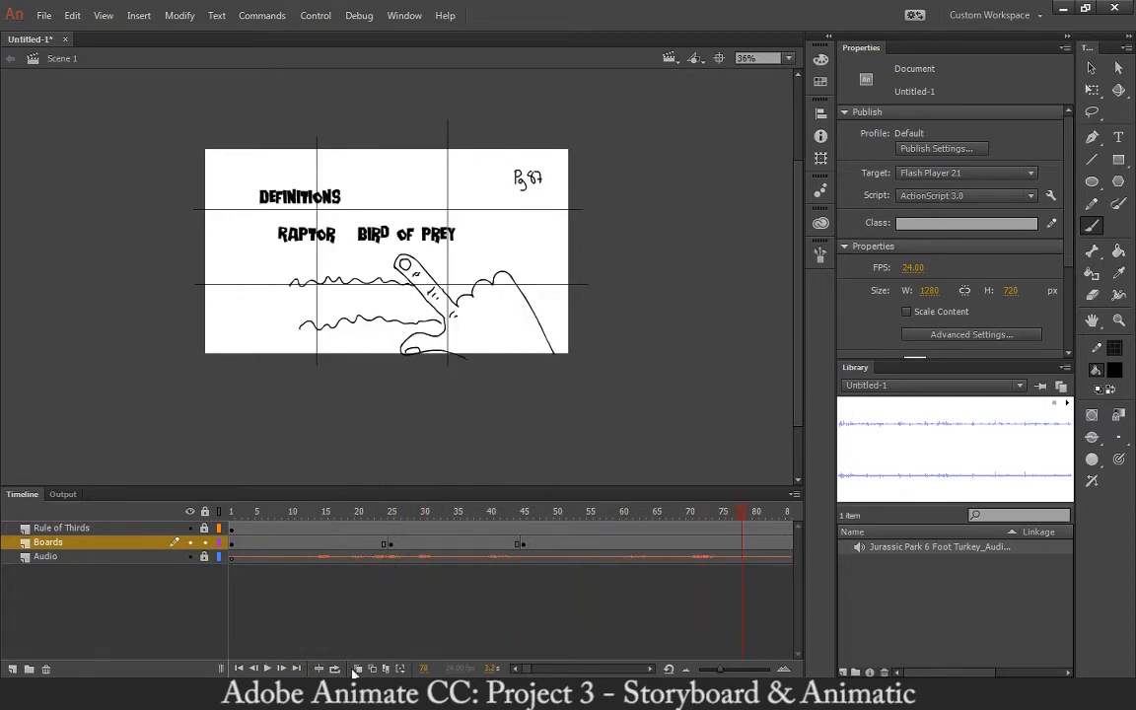
click(267, 668)
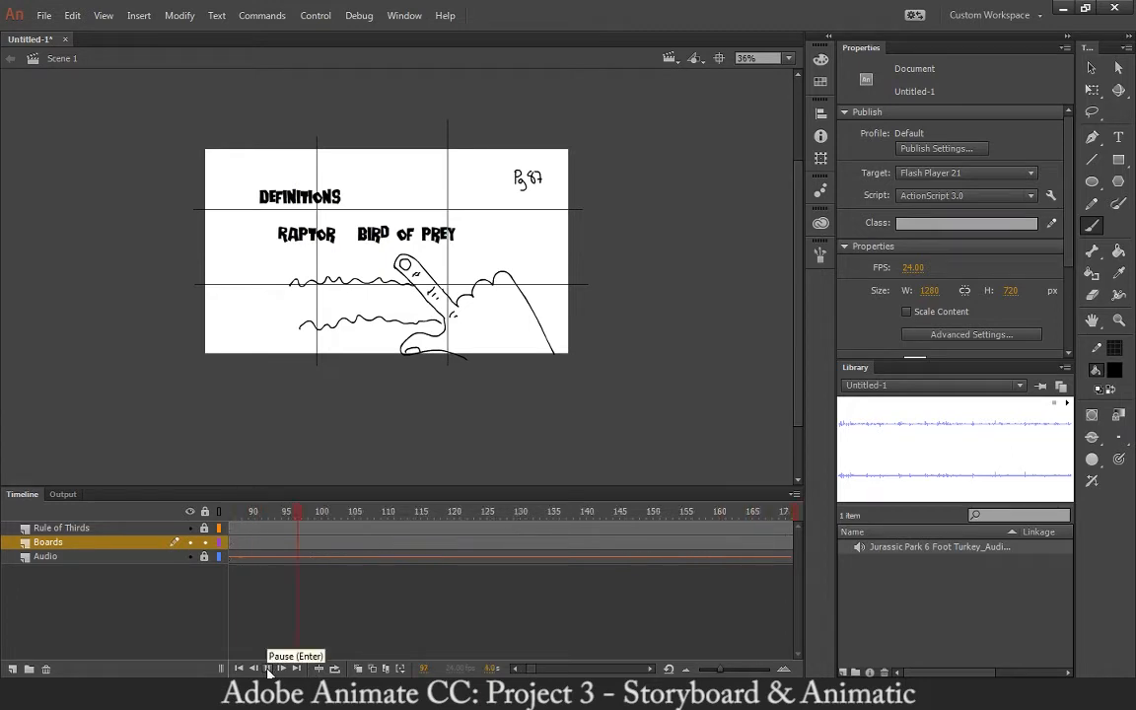
click(267, 668)
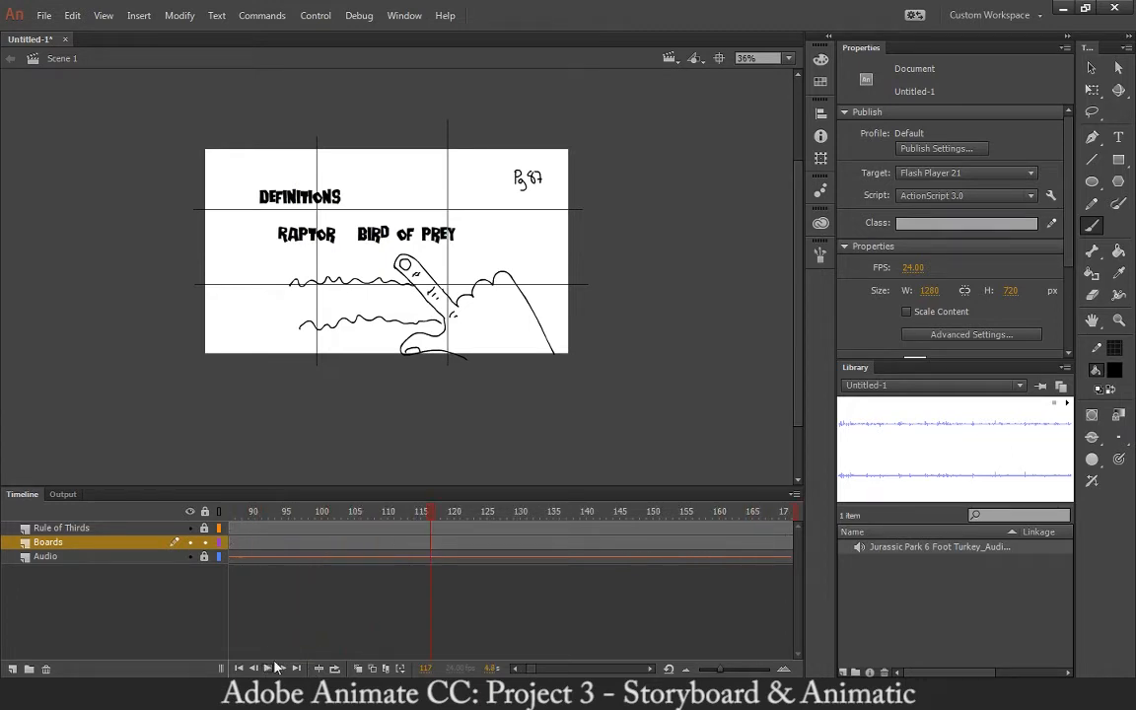
On the dictionary board at frame 41, brush a large rectangular picture frame behind and above the DICTIONARY sign
drag(375, 512, 490, 548)
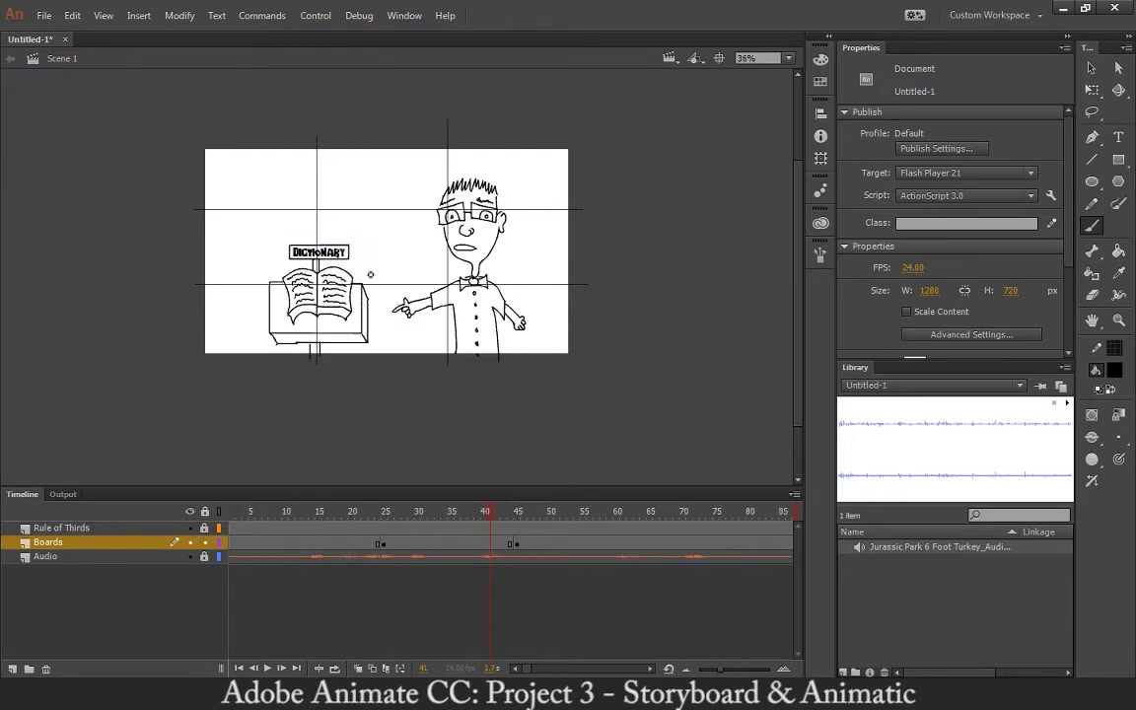
key(ctrl+equal)
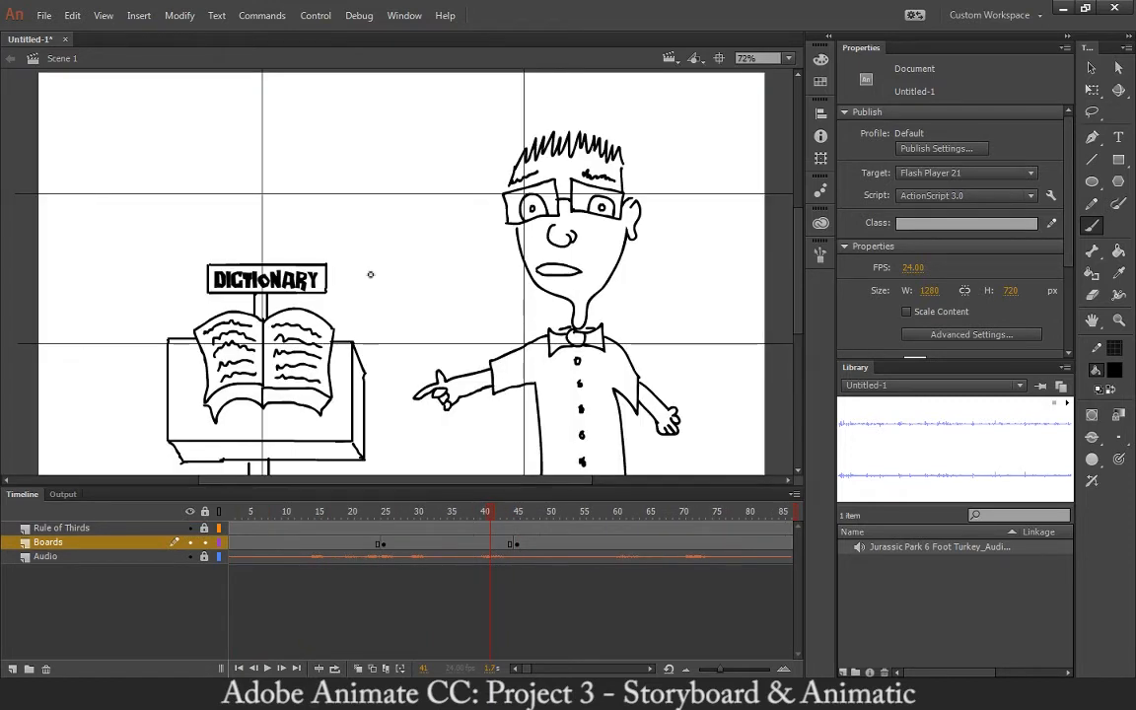
drag(311, 185, 282, 182)
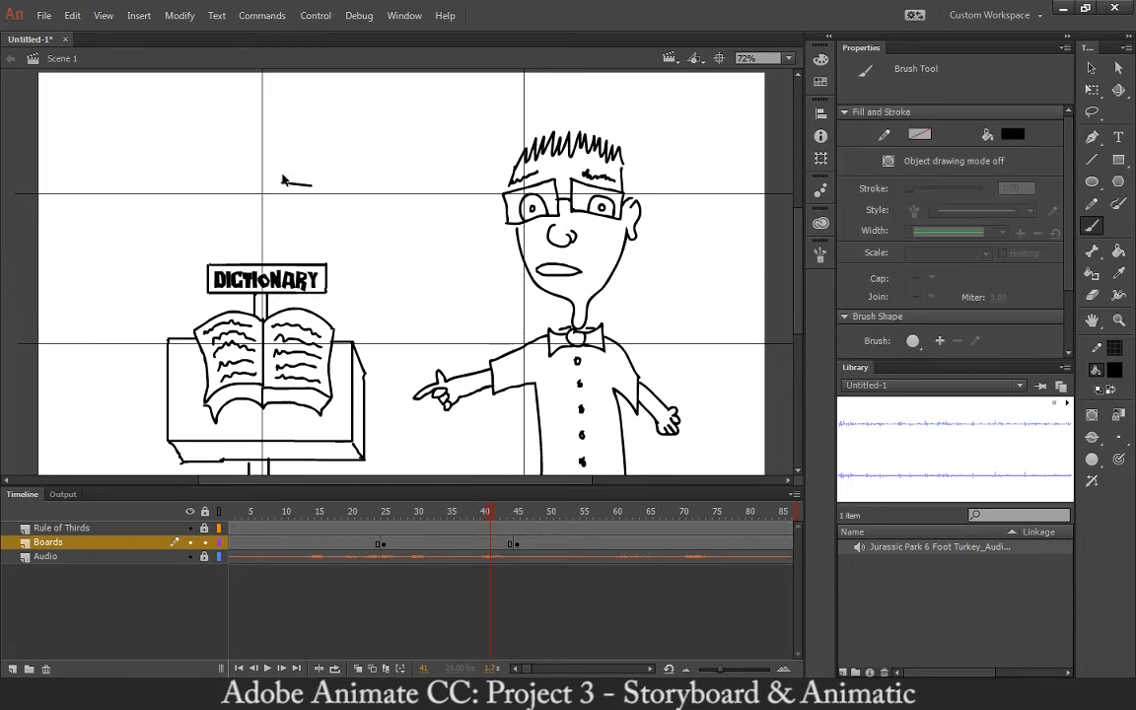
key(ctrl+z)
key(ctrl+a)
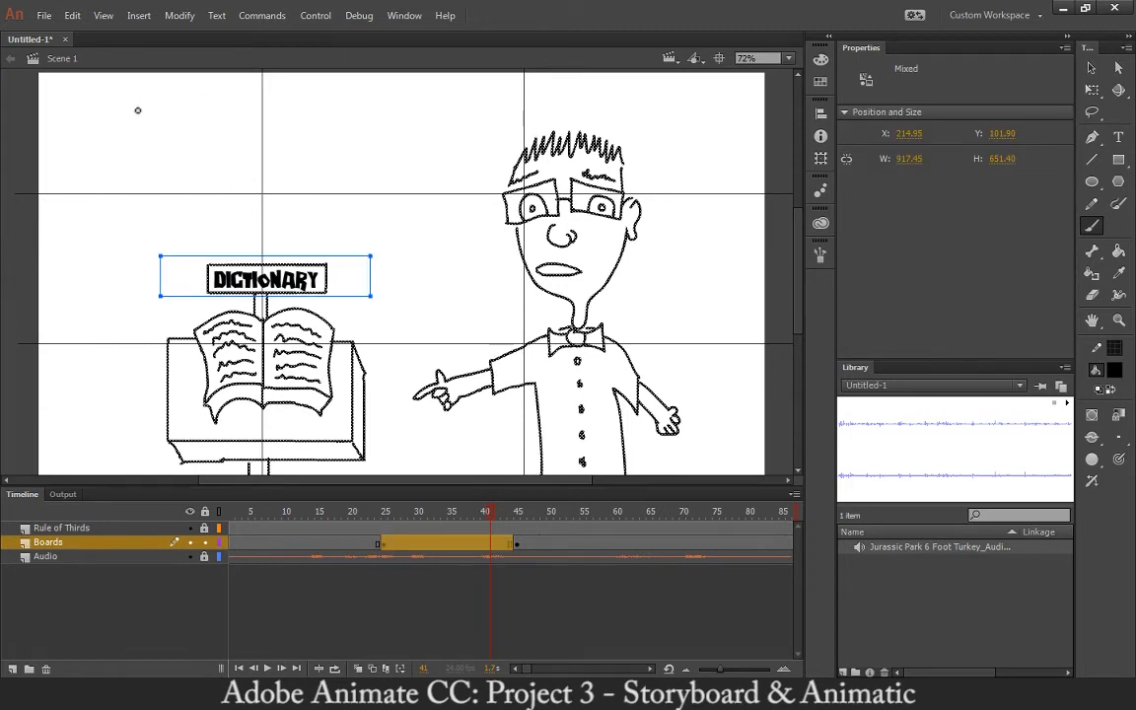
drag(115, 101, 115, 244)
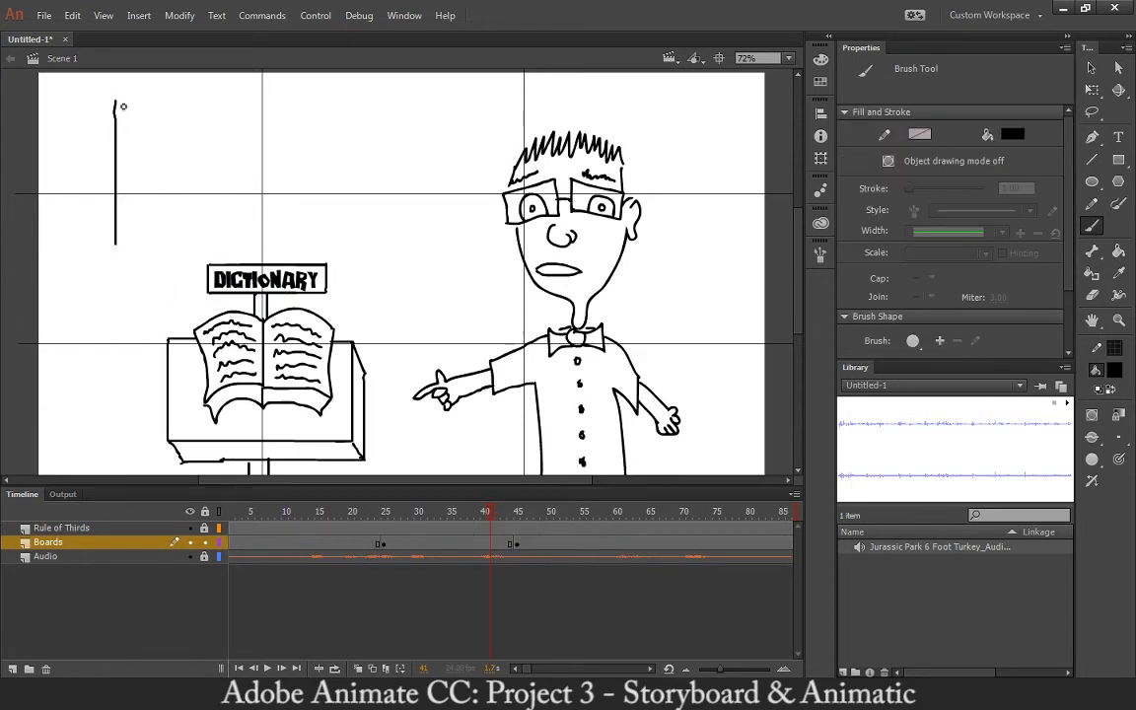
mouse_move(115, 99)
mouse_down()
mouse_move(480, 99)
mouse_move(479, 286)
mouse_move(294, 284)
mouse_up()
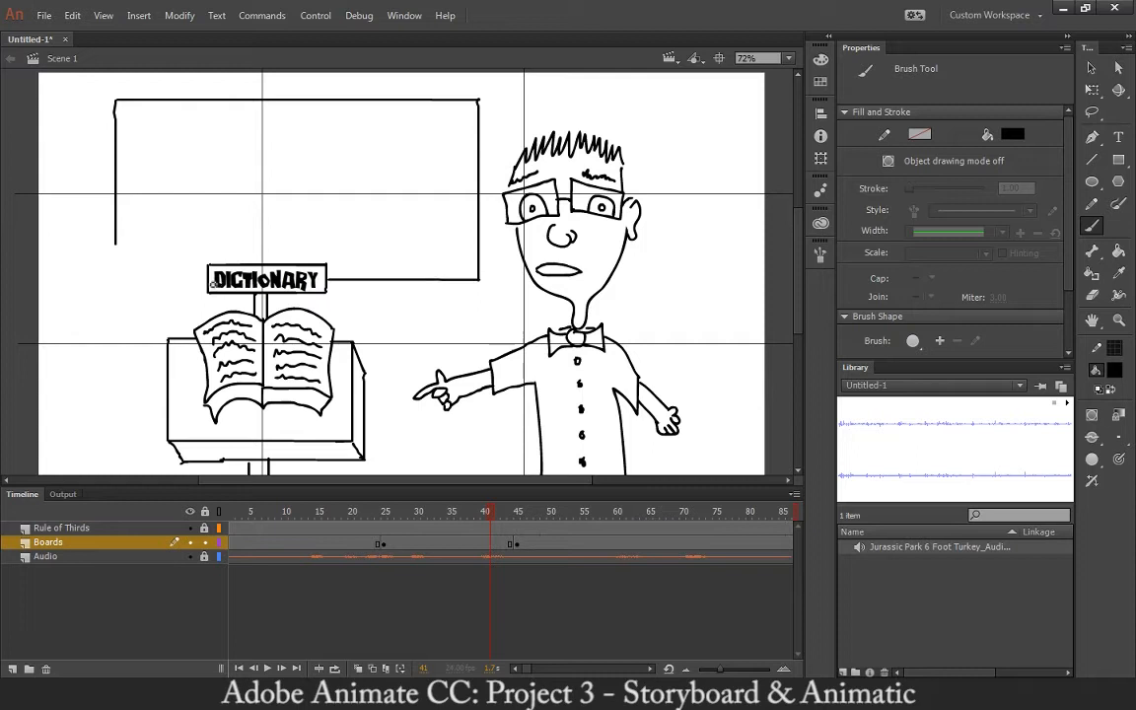
mouse_move(212, 283)
mouse_down()
mouse_move(126, 284)
mouse_move(127, 250)
mouse_up()
Draw a turkey-like bird inside the picture frame, with beak, eye, head, body, feathered wing, tail and legs
mouse_move(224, 157)
mouse_down()
mouse_move(254, 140)
mouse_move(246, 179)
mouse_move(262, 156)
mouse_up()
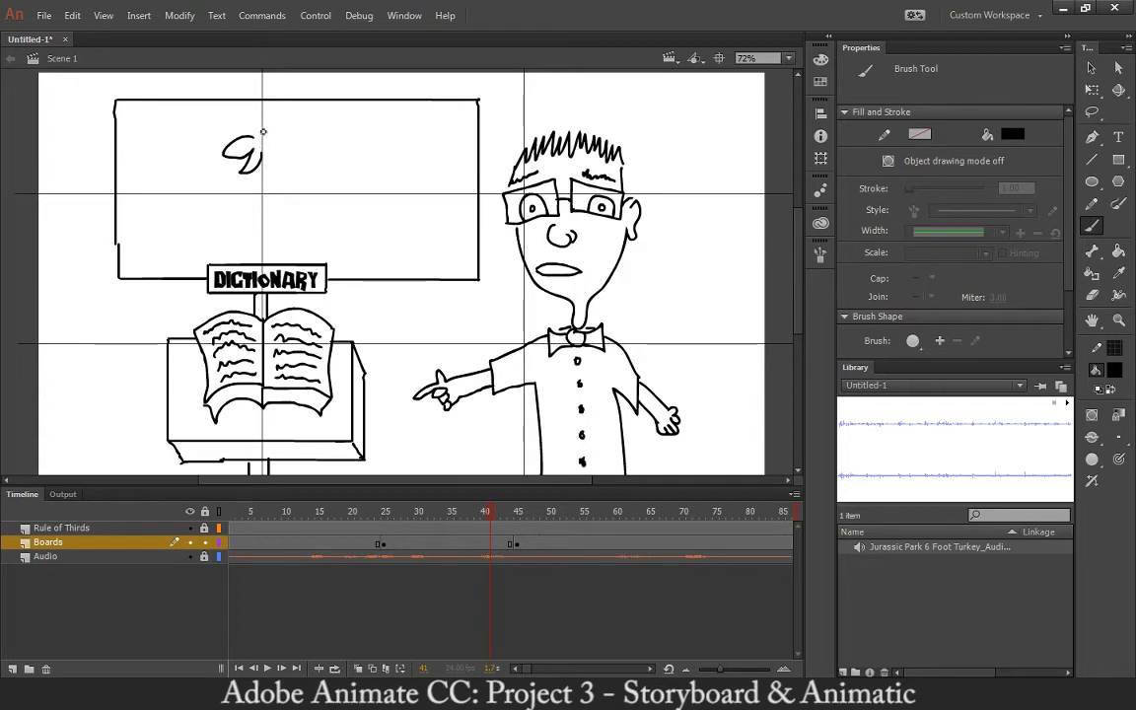
drag(249, 118, 253, 133)
key(ctrl+z)
mouse_move(252, 126)
mouse_down()
mouse_move(268, 132)
mouse_move(258, 139)
mouse_move(252, 128)
mouse_move(260, 104)
mouse_move(285, 112)
mouse_move(303, 141)
mouse_move(278, 219)
mouse_move(321, 238)
mouse_move(358, 234)
mouse_move(292, 165)
mouse_move(347, 193)
mouse_move(381, 189)
mouse_move(400, 154)
mouse_move(428, 167)
mouse_move(422, 224)
mouse_move(395, 258)
mouse_move(351, 275)
mouse_up()
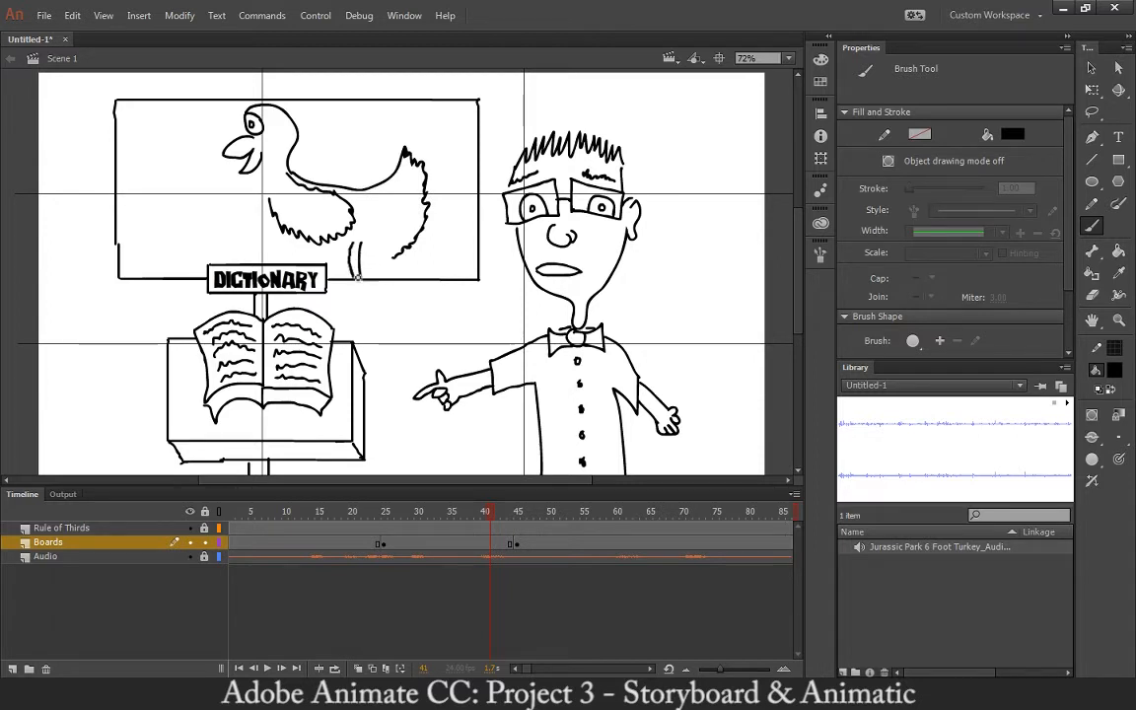
mouse_move(264, 161)
mouse_down()
mouse_move(269, 218)
mouse_move(288, 237)
mouse_move(344, 261)
mouse_move(392, 258)
mouse_up()
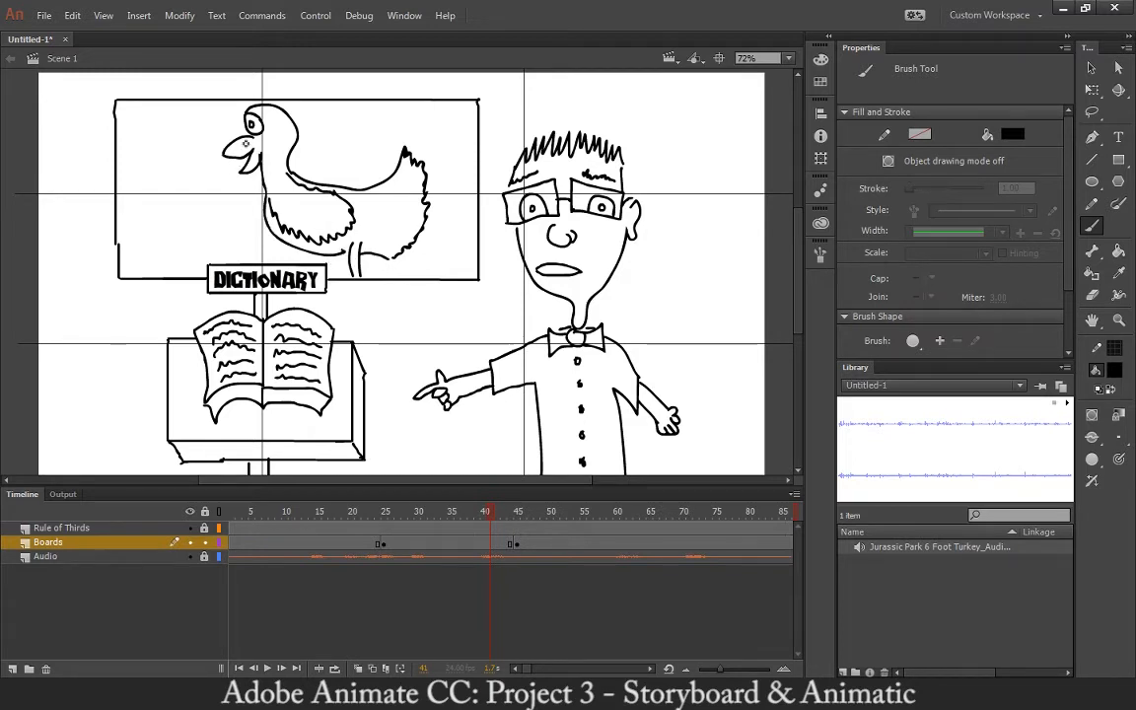
Add a wattle under the bird's beak and handwrite "RAPTOR" above the picture frame
mouse_move(256, 142)
mouse_down()
mouse_move(258, 200)
mouse_move(256, 175)
mouse_up()
mouse_move(215, 78)
mouse_down()
mouse_move(216, 94)
mouse_move(223, 83)
mouse_move(229, 96)
mouse_move(264, 94)
mouse_up()
mouse_move(258, 82)
mouse_down()
mouse_move(273, 83)
mouse_move(264, 95)
mouse_move(281, 81)
mouse_move(300, 93)
mouse_up()
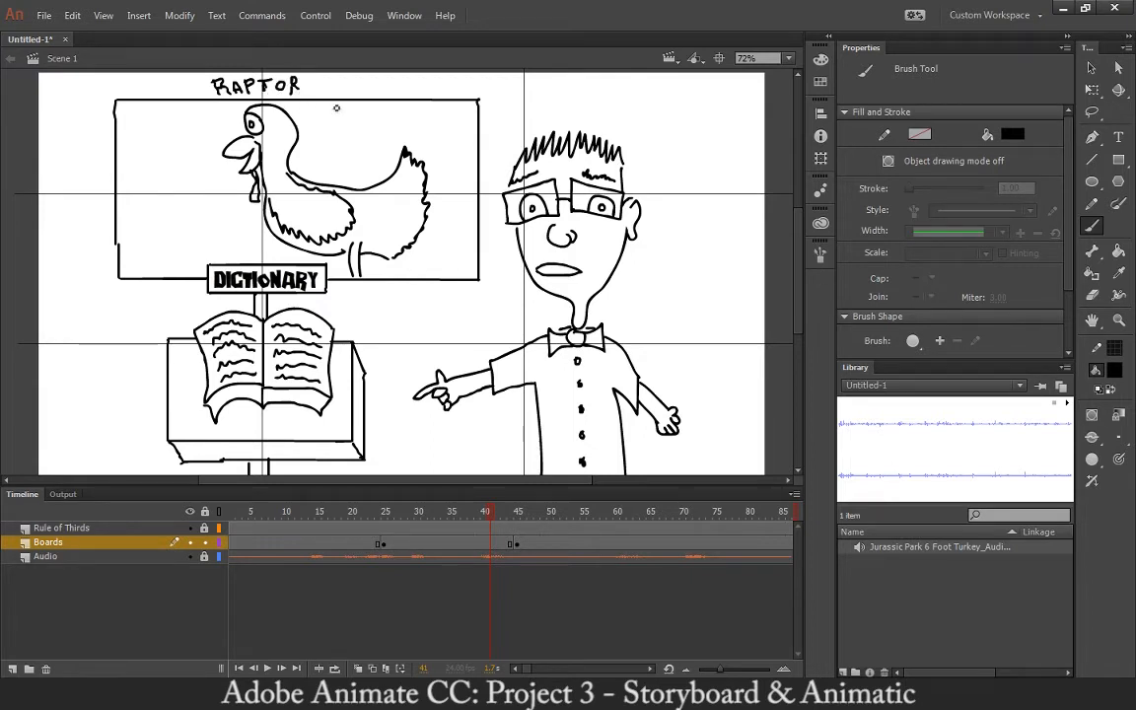
Play the animatic again from frame 1 to check the raptor picture and board timing against the audio
drag(352, 513, 191, 502)
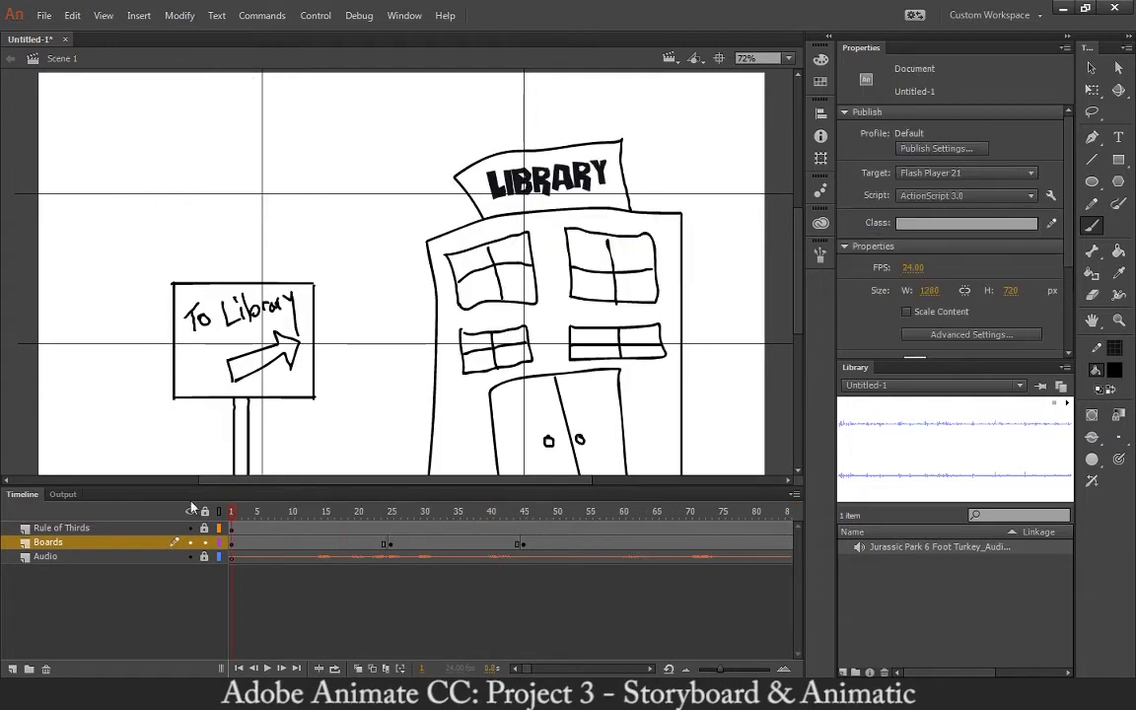
drag(325, 522, 226, 523)
click(269, 668)
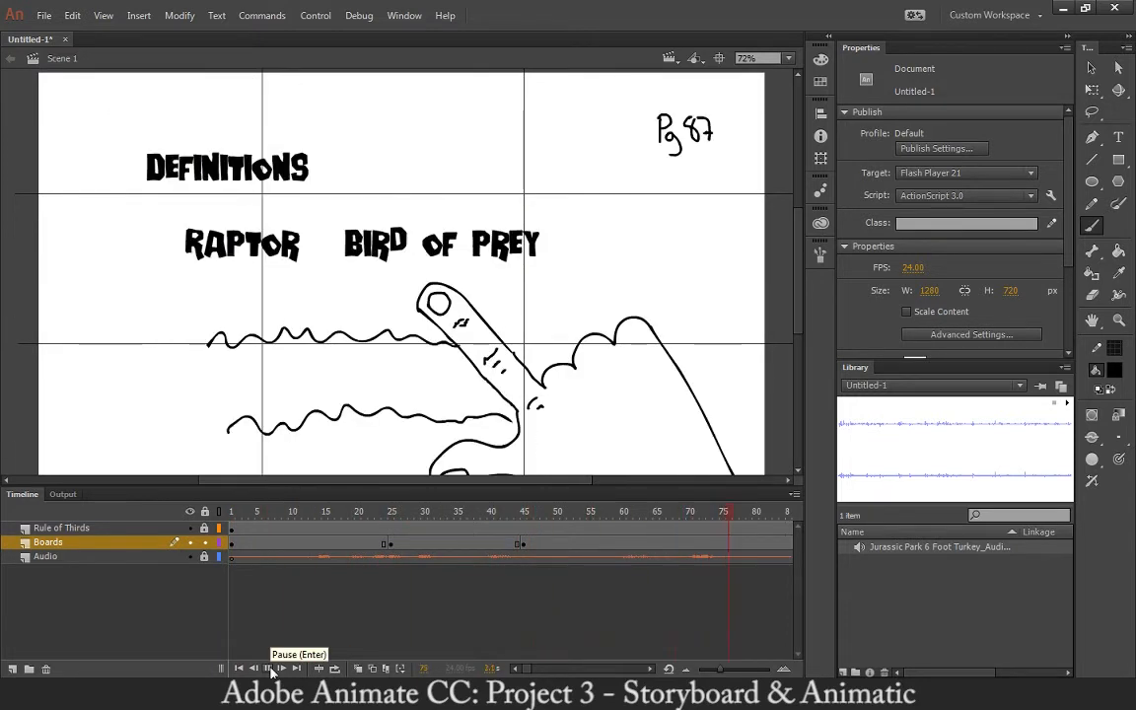
click(270, 668)
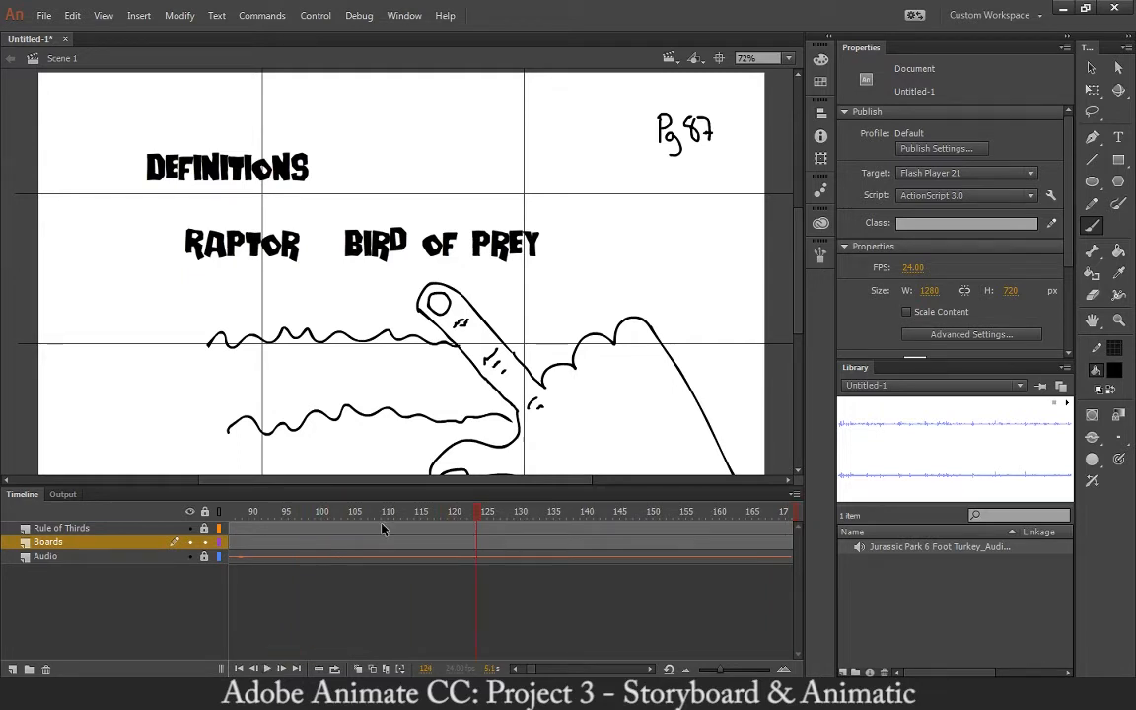
Scrub the audio after the definitions board and insert a blank keyframe on the Boards layer at frame 86
drag(375, 517, 389, 562)
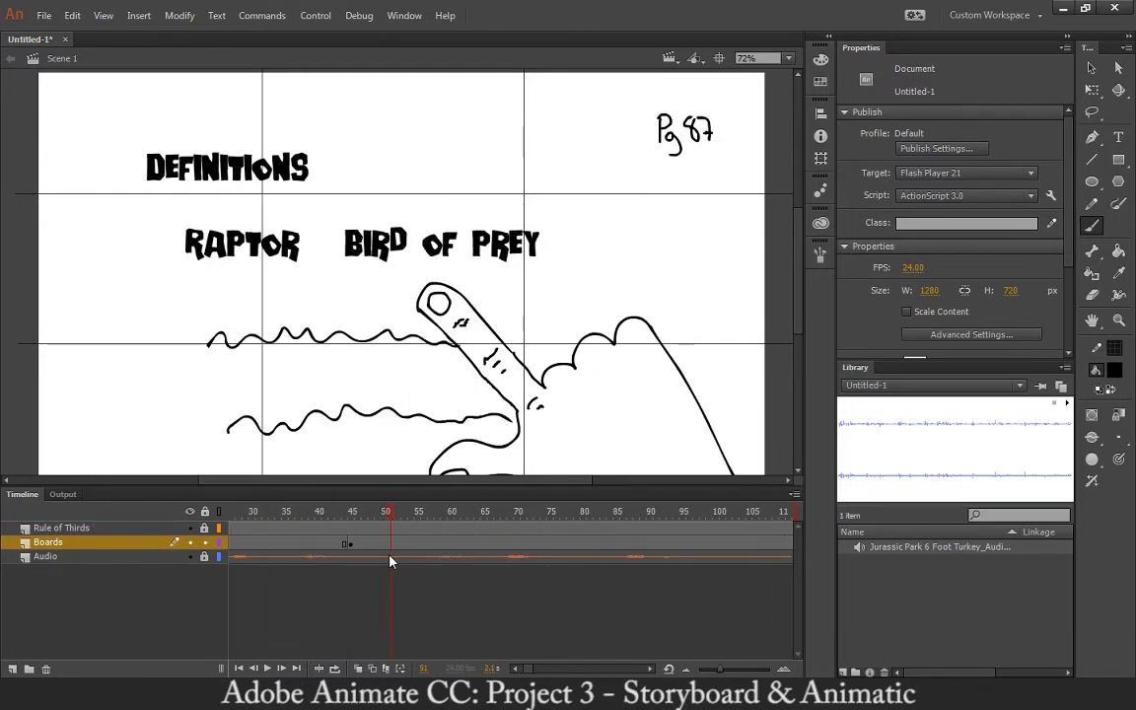
drag(486, 561, 539, 564)
click(610, 545)
key(period)
key(period)
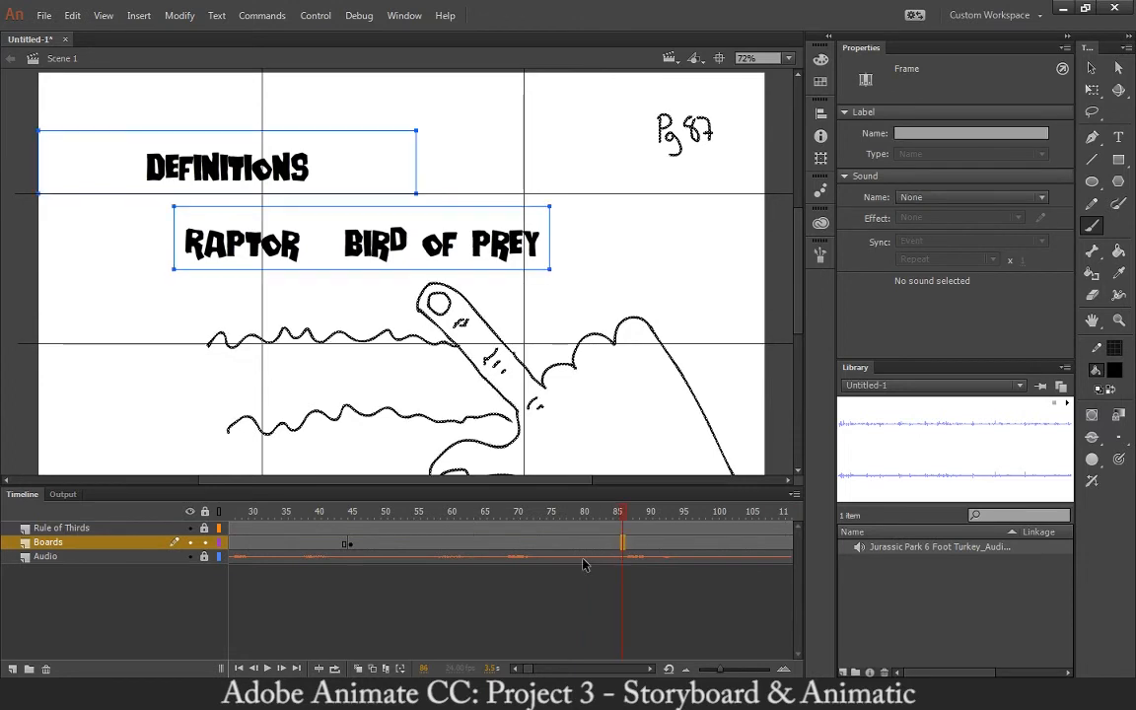
key(F7)
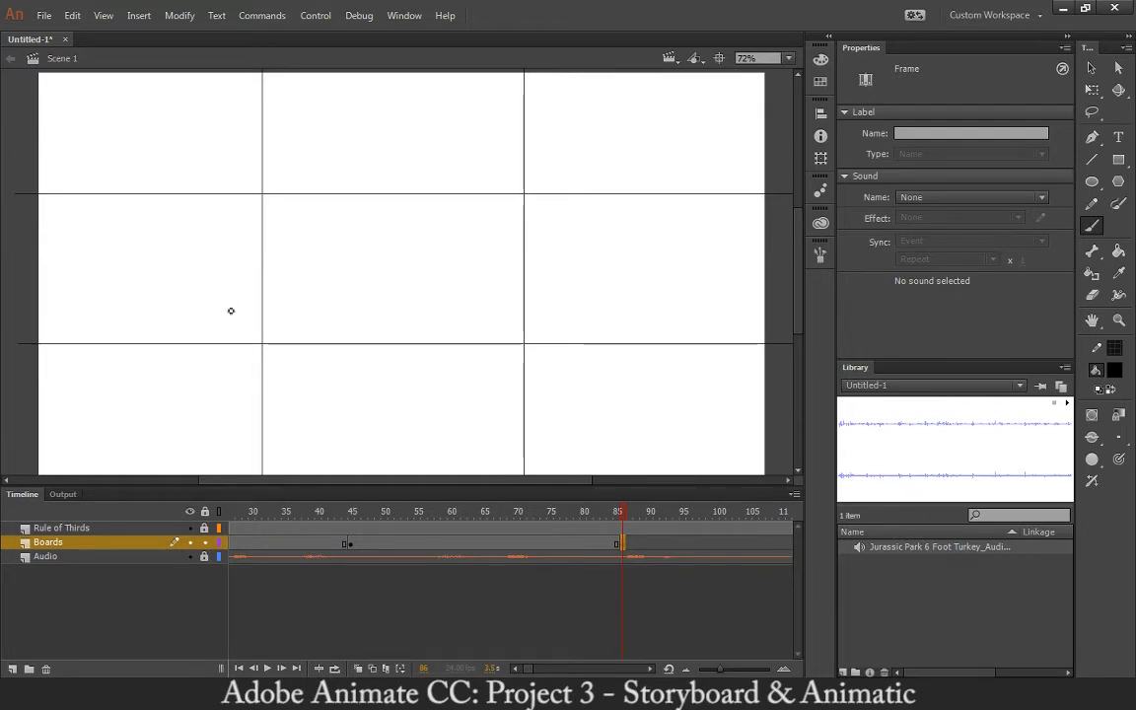
mouse_move(225, 304)
mouse_down()
mouse_move(236, 258)
mouse_move(267, 253)
mouse_move(281, 293)
mouse_up()
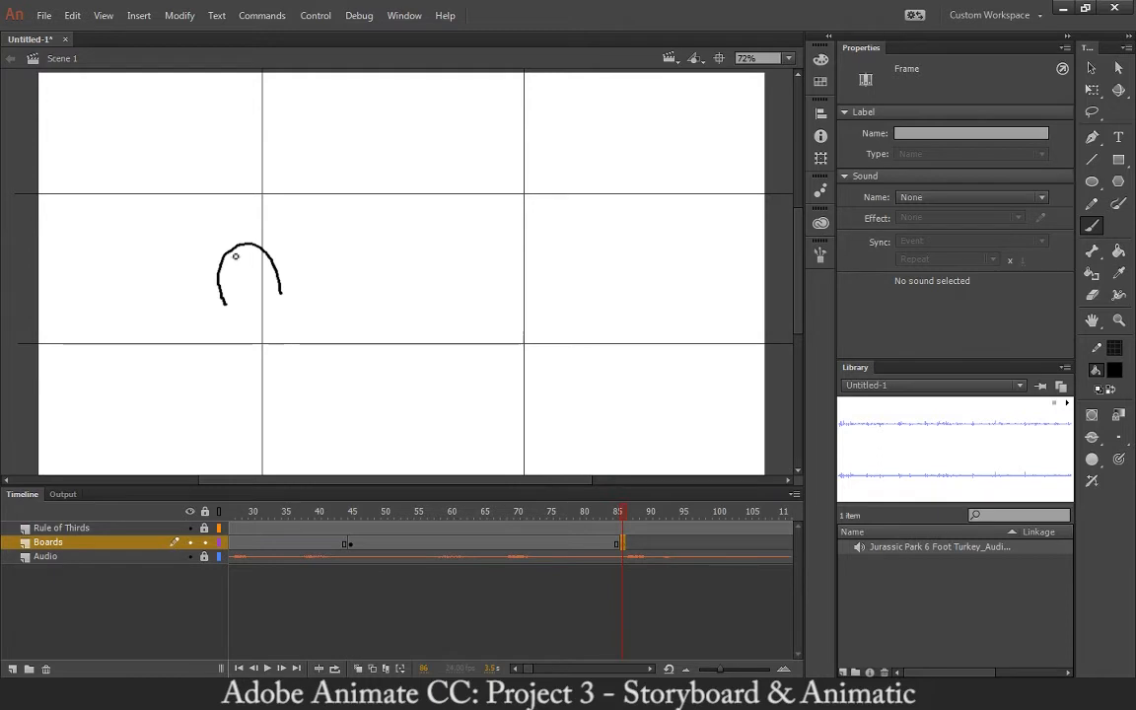
drag(227, 249, 237, 246)
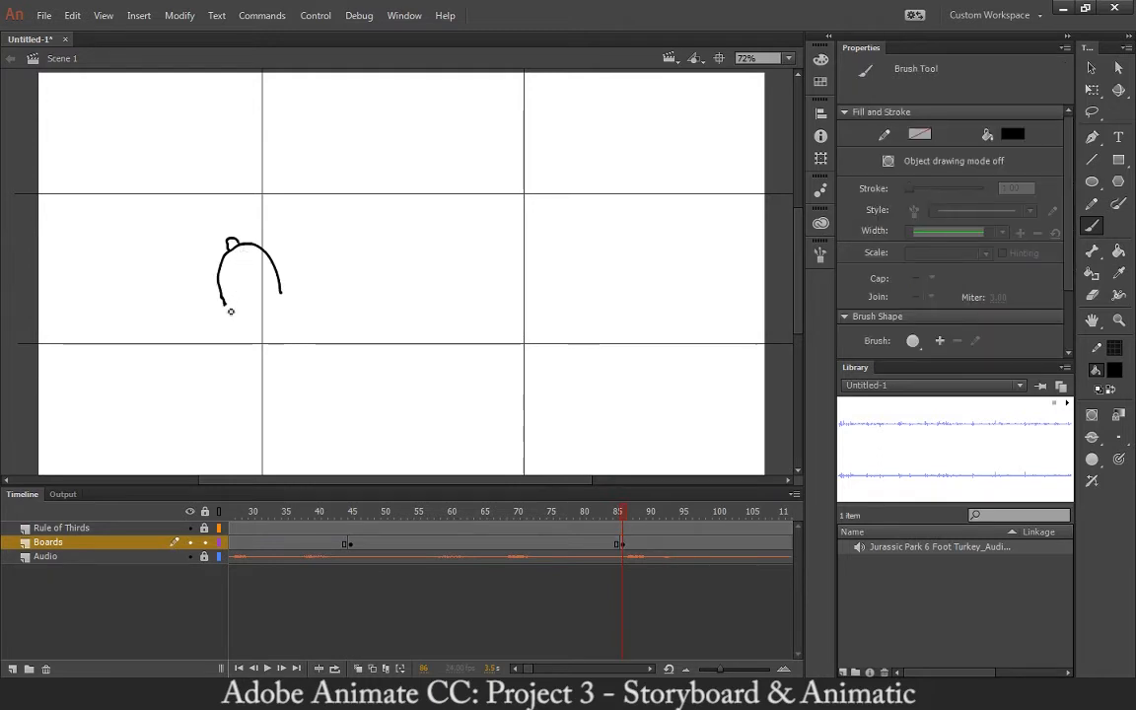
mouse_move(230, 311)
mouse_down()
mouse_move(199, 292)
mouse_move(205, 273)
mouse_move(224, 266)
mouse_move(234, 299)
mouse_up()
mouse_move(238, 249)
mouse_down()
mouse_move(252, 281)
mouse_move(275, 285)
mouse_move(236, 321)
mouse_move(245, 348)
mouse_move(256, 318)
mouse_move(274, 309)
mouse_move(295, 320)
mouse_move(297, 343)
mouse_move(278, 319)
mouse_up()
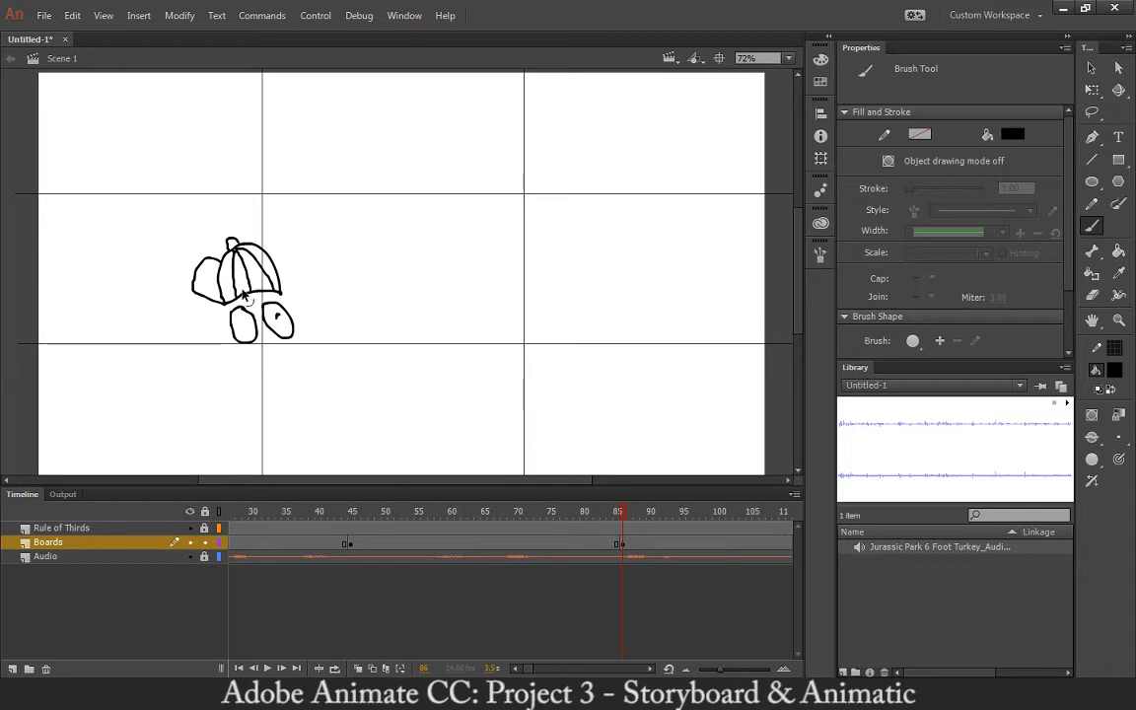
key(ctrl+z)
key(ctrl+z)
key(ctrl+z)
key(ctrl+z)
key(ctrl+z)
key(ctrl+z)
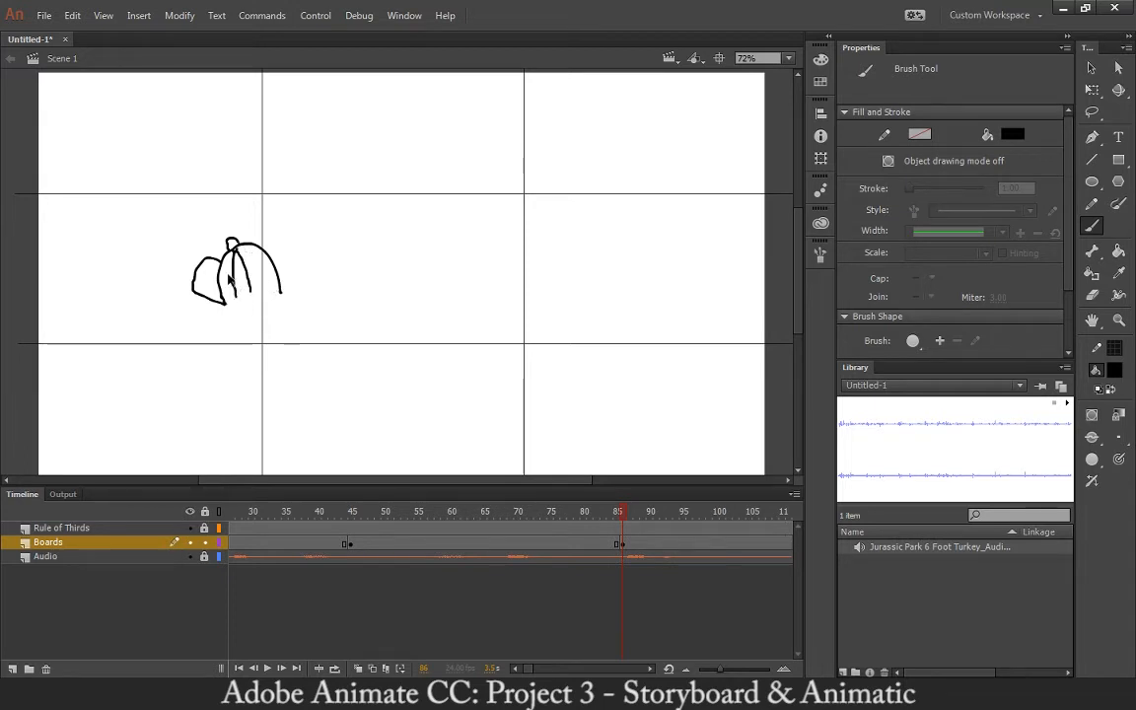
key(ctrl+z)
key(ctrl+z)
key(ctrl+z)
key(ctrl+z)
key(ctrl+z)
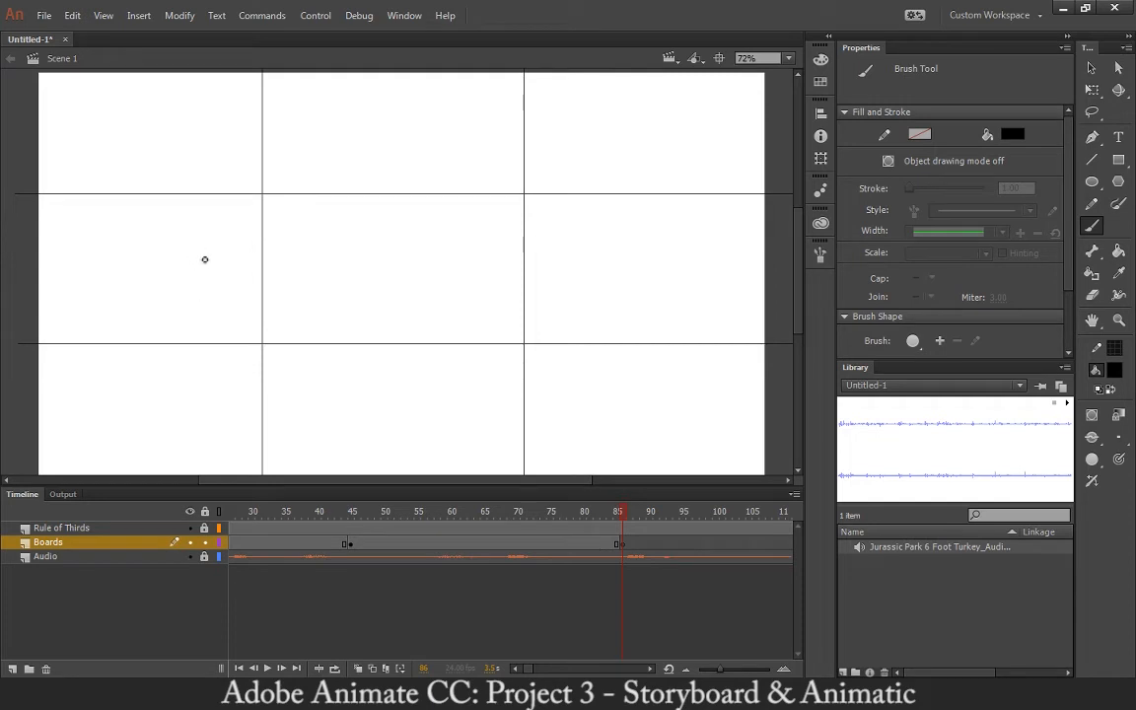
Brush a dome-shaped cap near the board's left third line, topped with a small button and two propeller blades
mouse_move(207, 314)
mouse_down()
mouse_move(232, 265)
mouse_move(272, 260)
mouse_move(302, 315)
mouse_up()
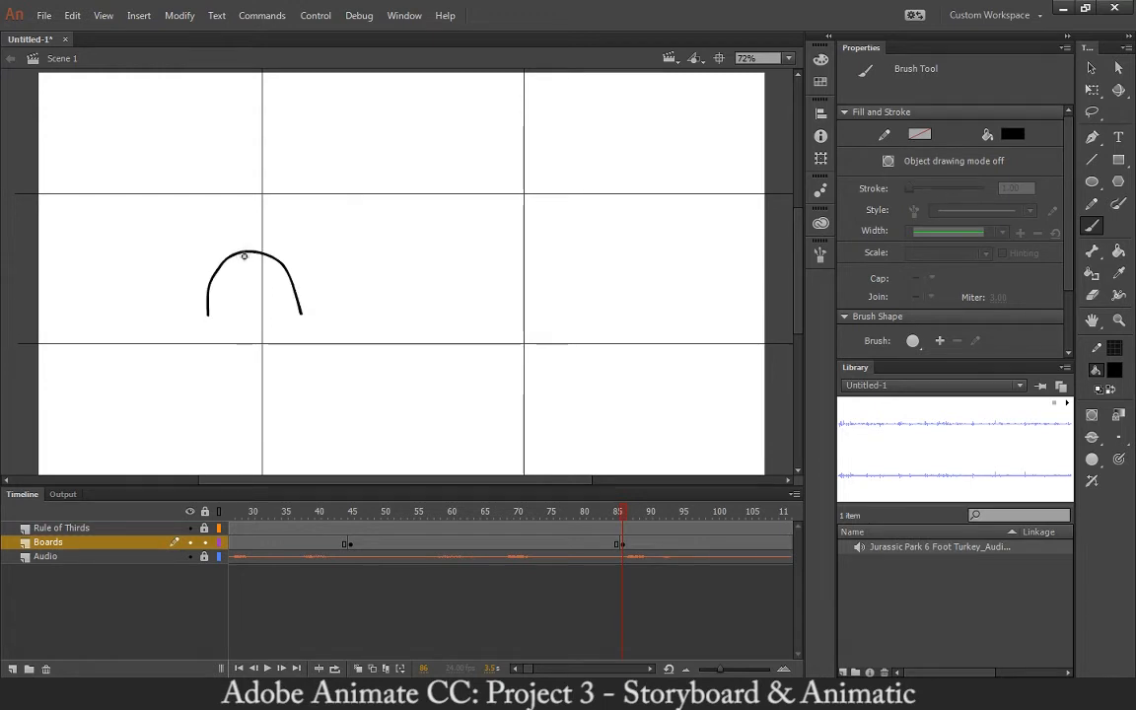
mouse_move(237, 253)
mouse_down()
mouse_move(245, 240)
mouse_move(257, 253)
mouse_up()
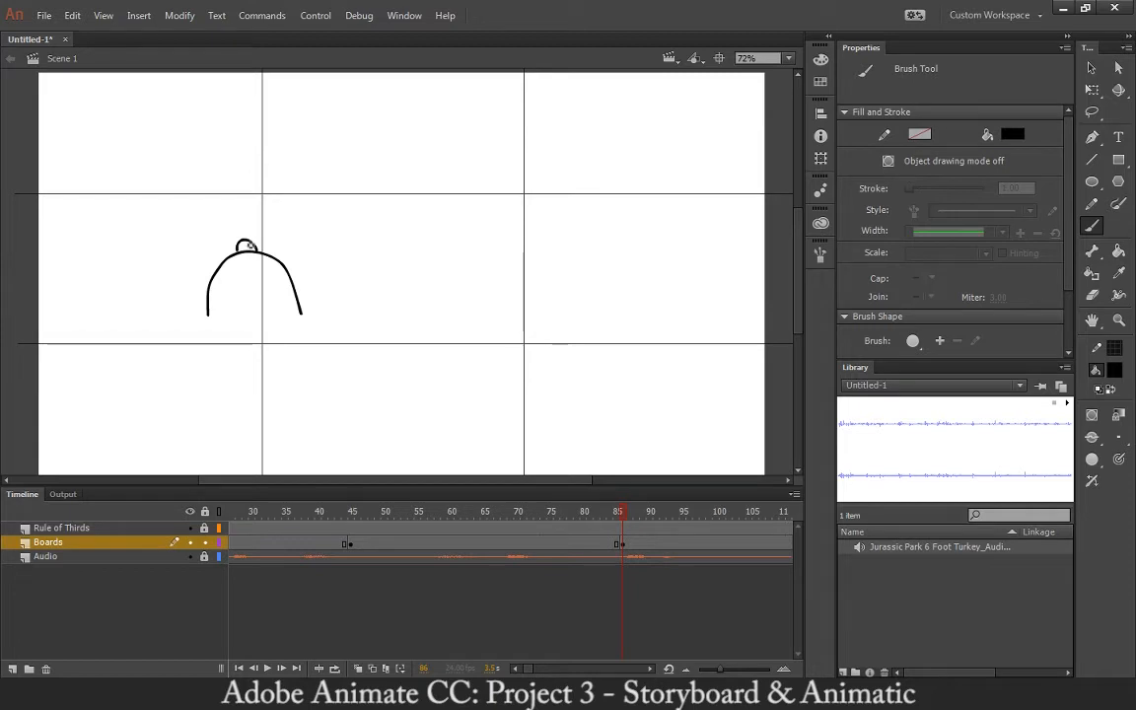
mouse_move(246, 235)
mouse_down()
mouse_move(177, 246)
mouse_move(253, 239)
mouse_up()
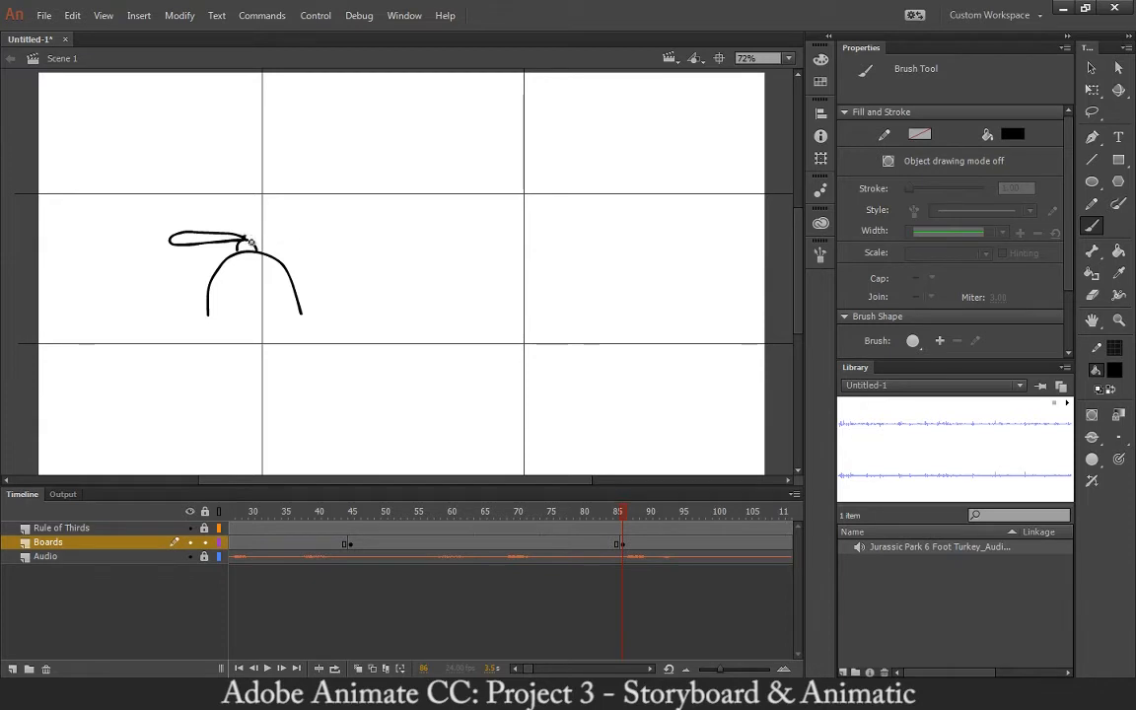
mouse_move(252, 243)
mouse_down()
mouse_move(284, 227)
mouse_move(315, 232)
mouse_move(242, 239)
mouse_up()
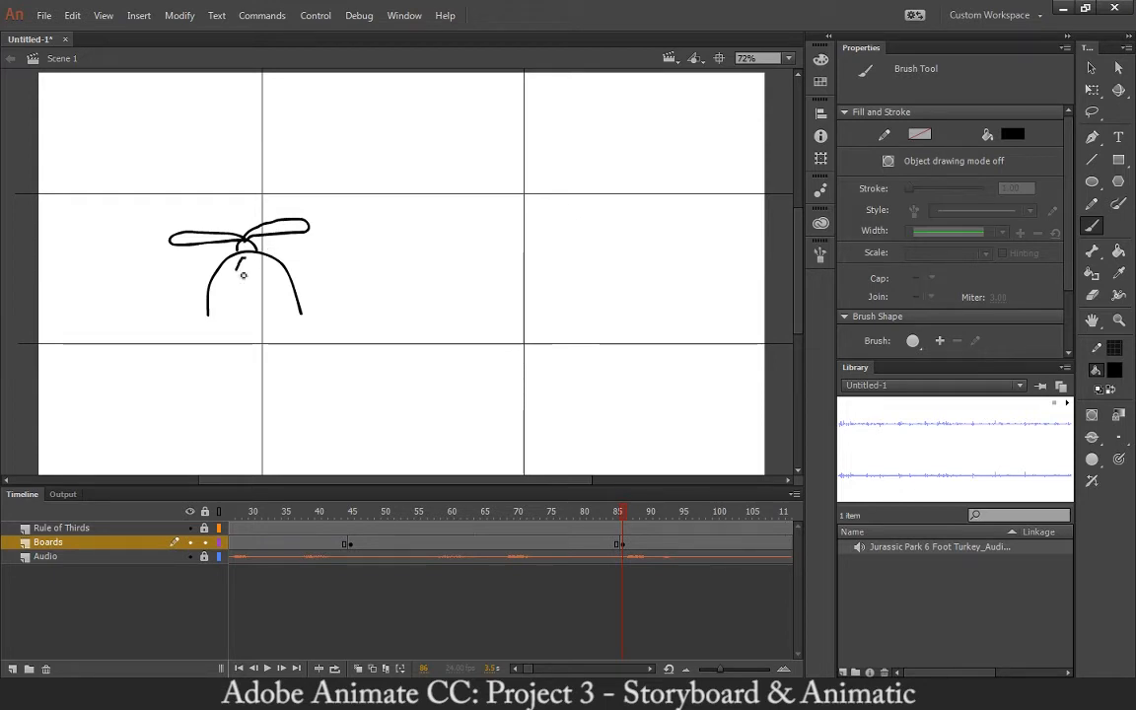
Add three curved panel seams to the propeller cap and close its base with a curved edge
drag(244, 254, 225, 305)
drag(248, 257, 252, 311)
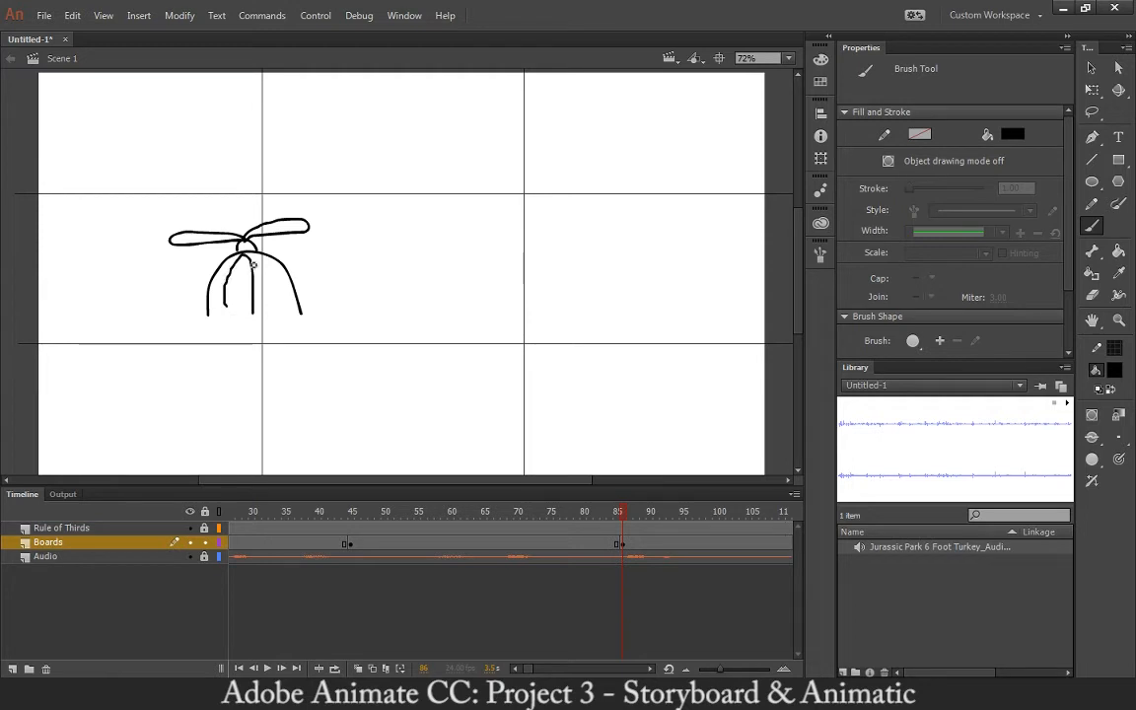
key(ctrl+z)
drag(243, 256, 251, 308)
mouse_move(244, 254)
mouse_down()
mouse_move(266, 264)
mouse_move(283, 306)
mouse_up()
drag(206, 317, 302, 314)
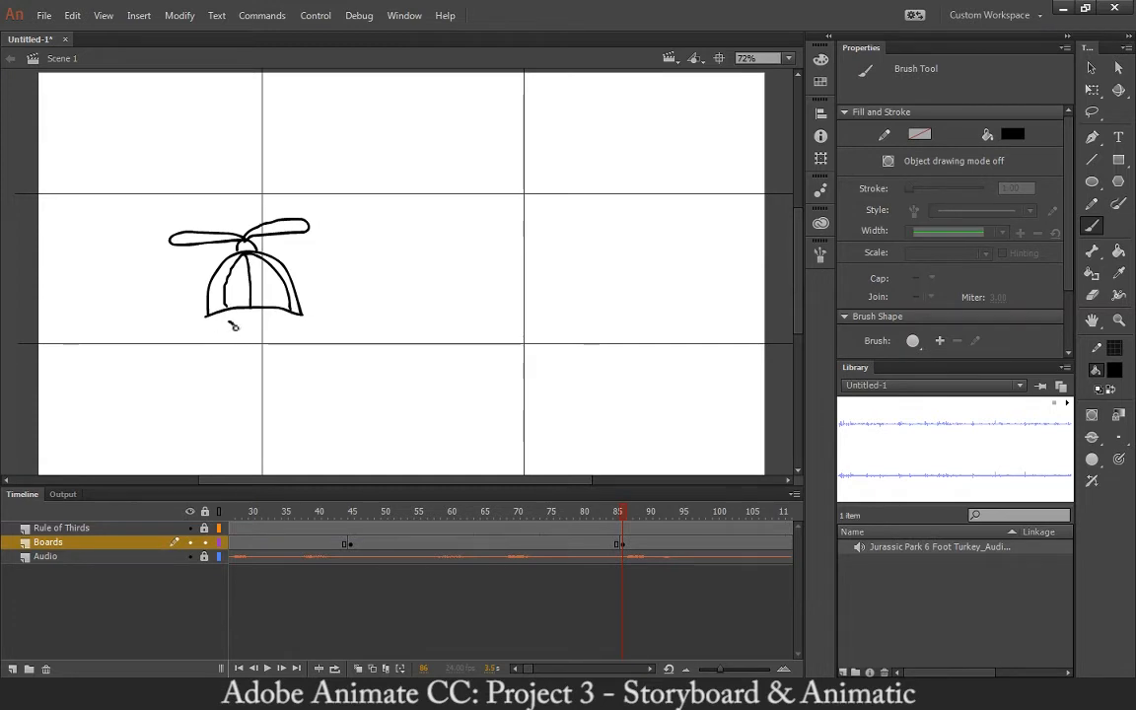
Draw the boy's face below the cap with angry eyebrows, eyes with pupils, a round nose and a small open mouth
drag(233, 324, 218, 352)
key(ctrl+z)
mouse_move(240, 324)
mouse_down()
mouse_move(220, 355)
mouse_move(240, 368)
mouse_move(240, 328)
mouse_move(218, 329)
mouse_move(221, 342)
mouse_move(219, 328)
mouse_move(253, 336)
mouse_move(215, 335)
mouse_up()
key(ctrl+z)
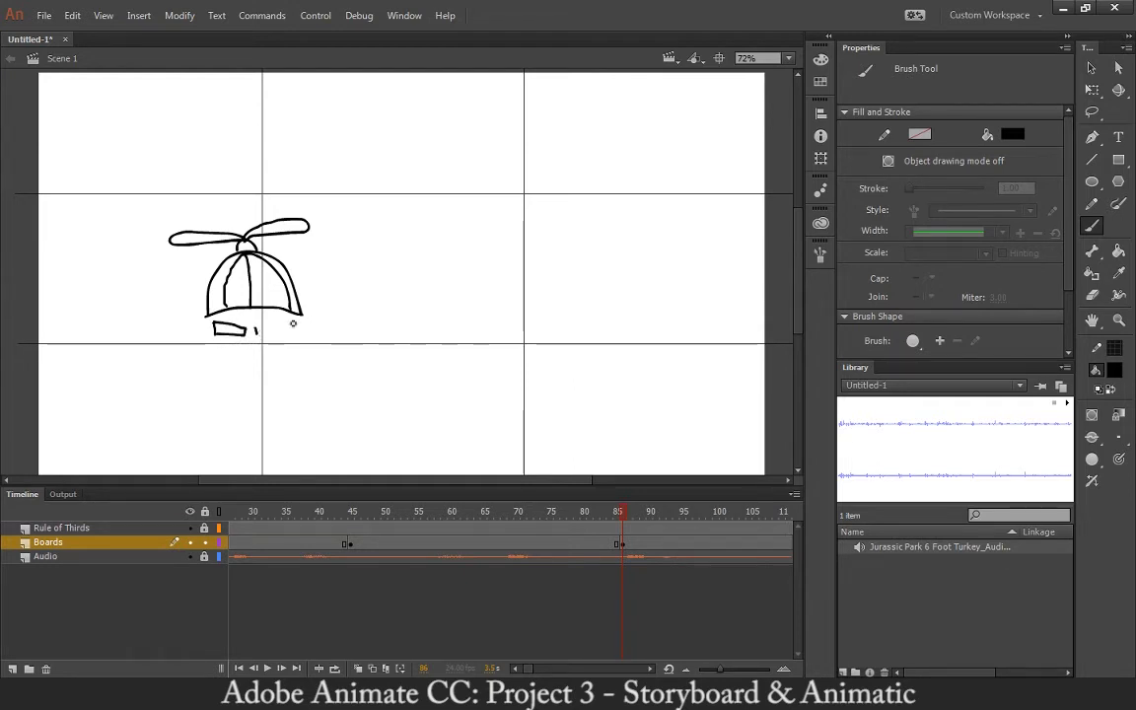
mouse_move(258, 331)
mouse_down()
mouse_move(290, 336)
mouse_move(224, 355)
mouse_move(243, 352)
mouse_move(246, 339)
mouse_move(234, 348)
mouse_move(289, 344)
mouse_move(252, 363)
mouse_up()
key(ctrl+z)
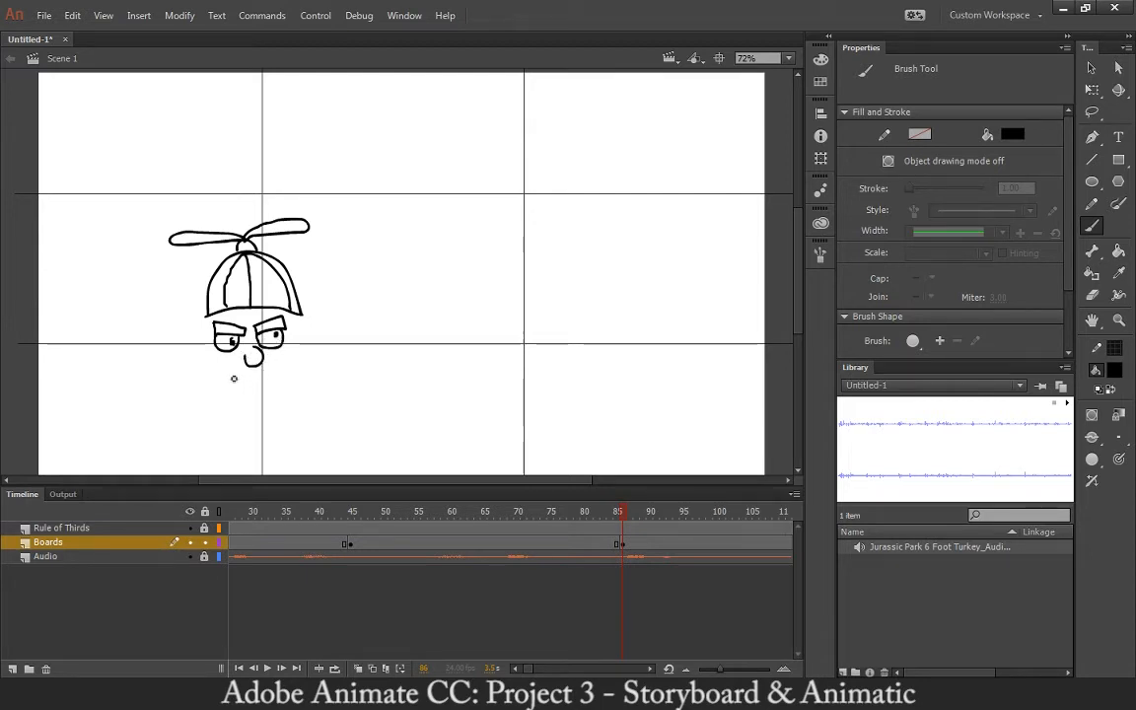
mouse_move(243, 371)
mouse_down()
mouse_move(249, 392)
mouse_move(244, 380)
mouse_move(230, 400)
mouse_move(243, 393)
mouse_move(222, 387)
mouse_up()
key(ctrl+z)
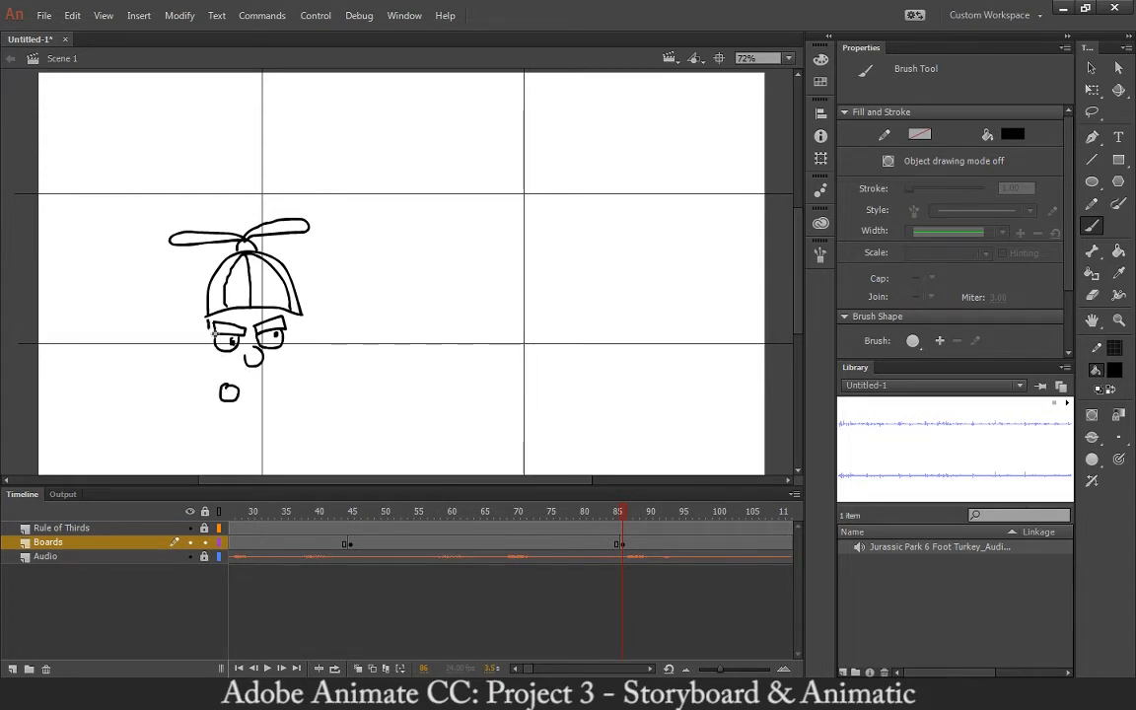
Outline the boy's head with an ear, cheek, knobby chin and a jawline running up to the cap
key(ctrl+z)
mouse_move(209, 349)
mouse_down()
mouse_move(204, 365)
mouse_move(214, 362)
mouse_move(196, 343)
mouse_move(205, 364)
mouse_up()
key(ctrl+z)
mouse_move(207, 317)
mouse_down()
mouse_move(209, 404)
mouse_move(233, 420)
mouse_up()
key(ctrl+z)
key(ctrl+z)
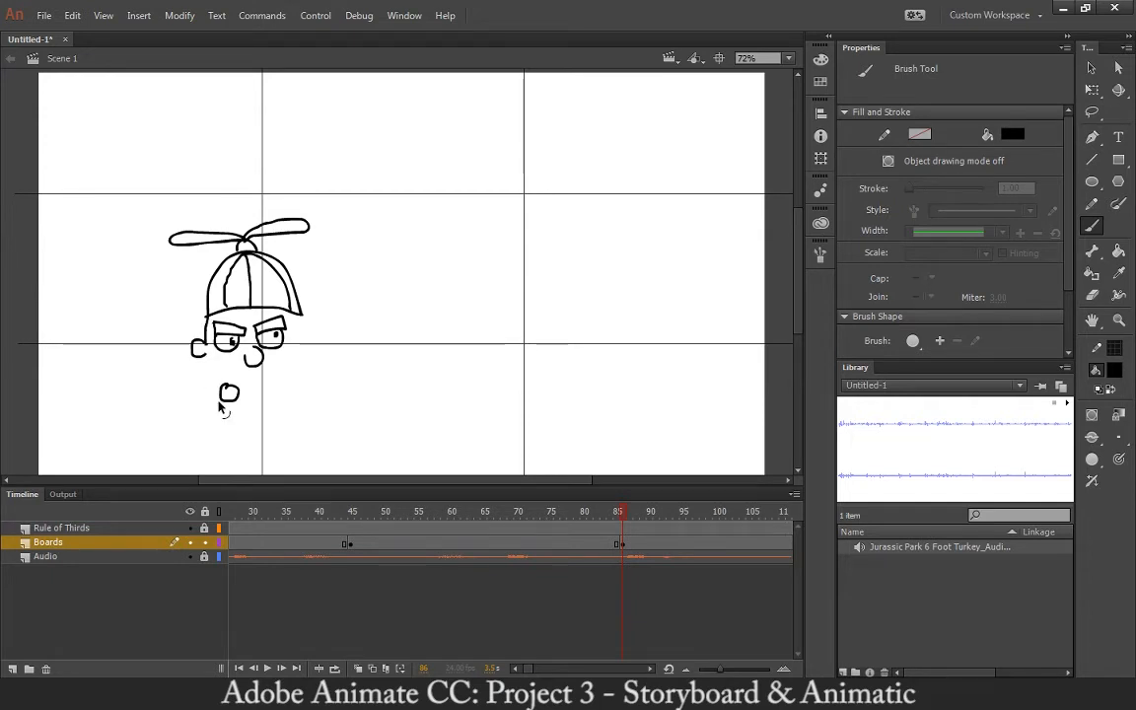
mouse_move(209, 408)
mouse_down()
mouse_move(208, 445)
mouse_move(210, 425)
mouse_move(210, 438)
mouse_move(224, 428)
mouse_move(210, 414)
mouse_move(206, 354)
mouse_up()
key(ctrl+z)
mouse_move(224, 424)
mouse_down()
mouse_move(280, 375)
mouse_move(285, 317)
mouse_up()
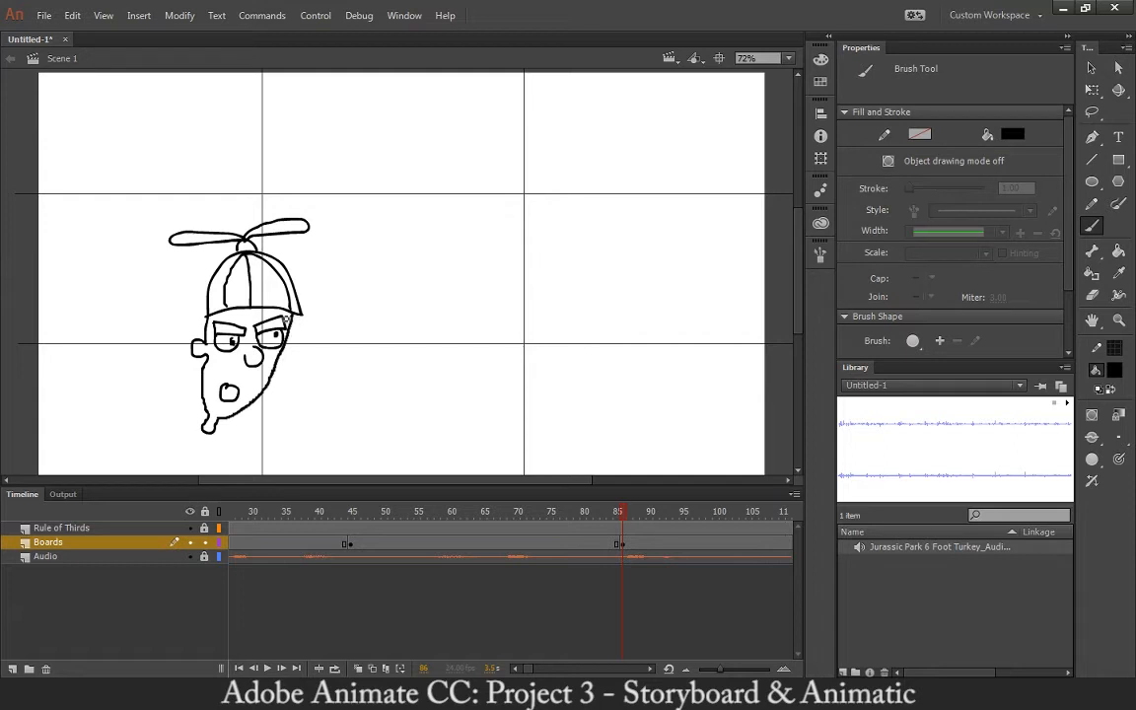
Draw the boy's shirt with shoulder and sleeve, and a raised arm ending in a pointing hand
mouse_move(237, 408)
mouse_down()
mouse_move(266, 397)
mouse_move(292, 431)
mouse_move(244, 441)
mouse_move(243, 470)
mouse_up()
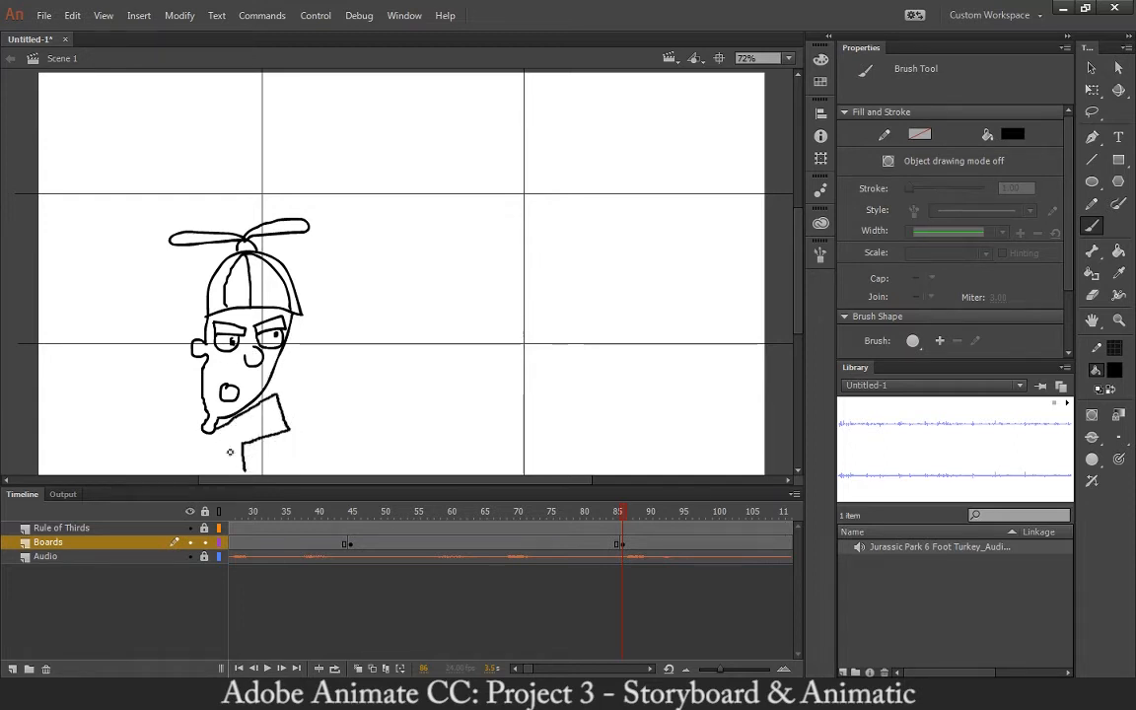
drag(245, 396, 259, 358)
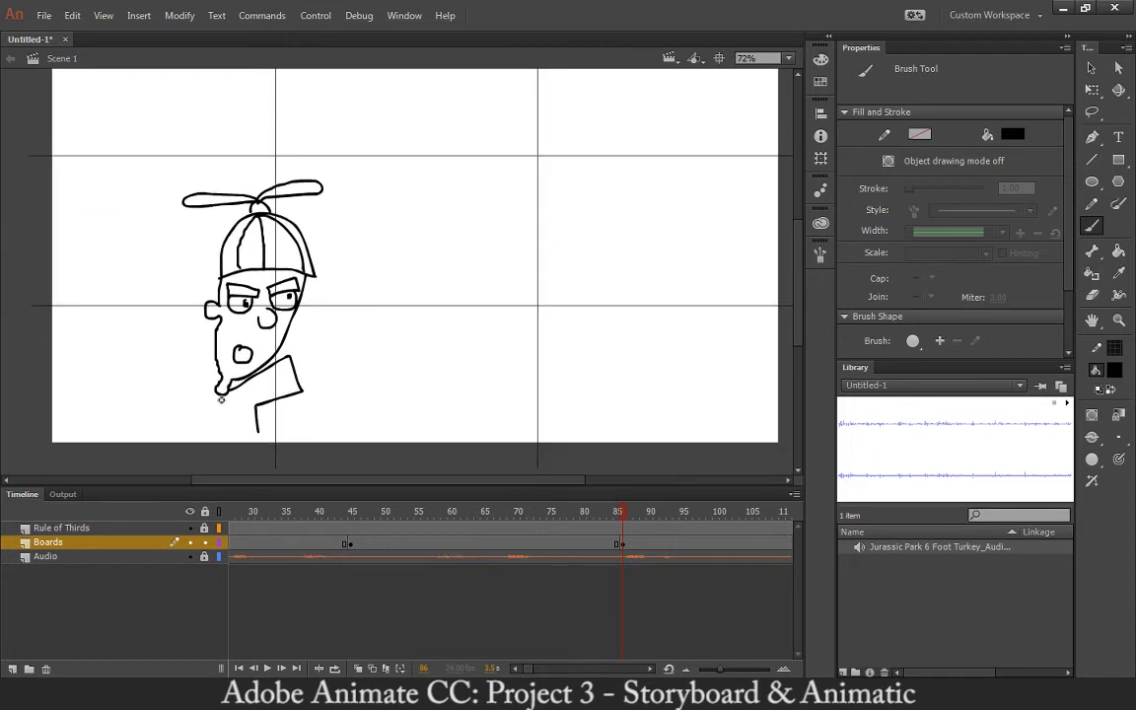
mouse_move(221, 395)
mouse_down()
mouse_move(197, 403)
mouse_move(168, 445)
mouse_up()
key(ctrl+z)
mouse_move(221, 392)
mouse_down()
mouse_move(195, 399)
mouse_move(182, 445)
mouse_up()
drag(258, 432, 264, 448)
mouse_move(337, 340)
mouse_down()
mouse_move(290, 359)
mouse_move(342, 344)
mouse_up()
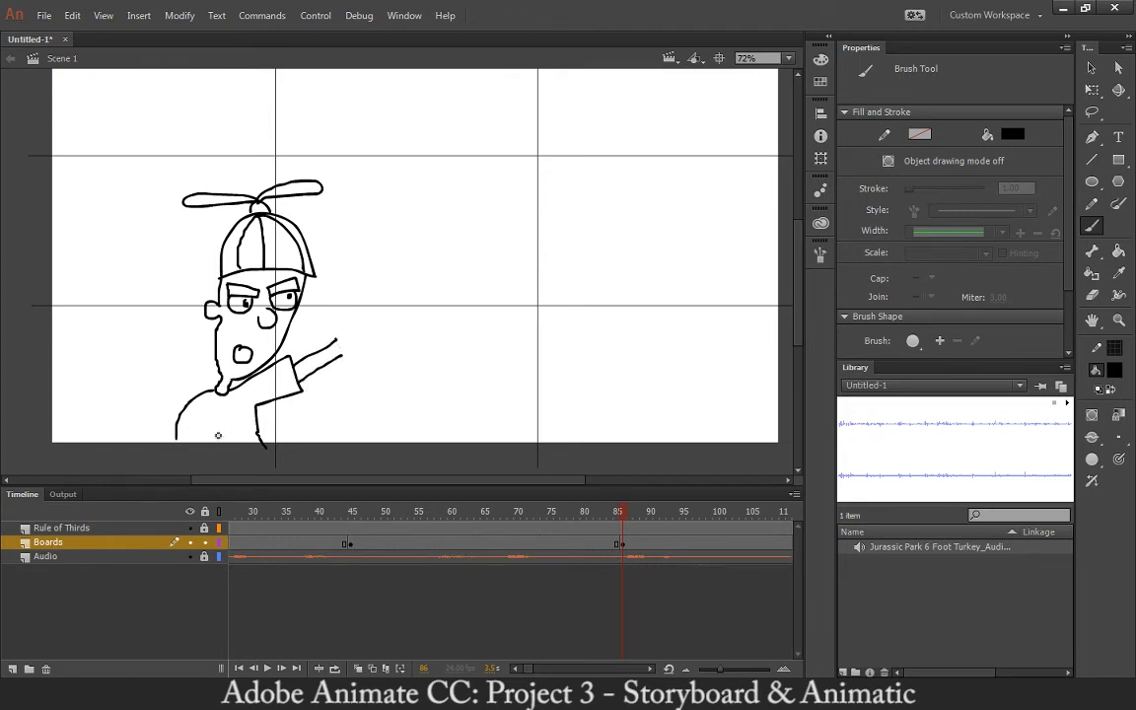
mouse_move(205, 431)
mouse_down()
mouse_move(202, 445)
mouse_move(213, 445)
mouse_up()
mouse_move(344, 342)
mouse_down()
mouse_move(347, 322)
mouse_move(352, 333)
mouse_move(376, 320)
mouse_move(361, 328)
mouse_move(371, 354)
mouse_move(342, 355)
mouse_up()
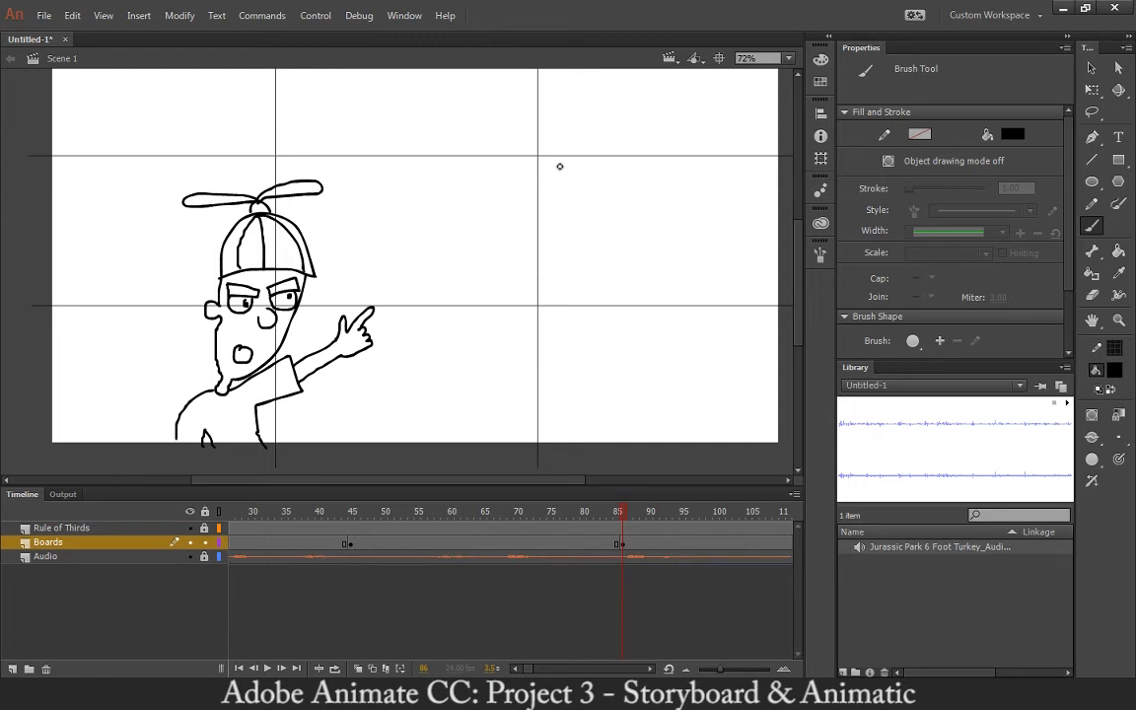
drag(439, 170, 353, 213)
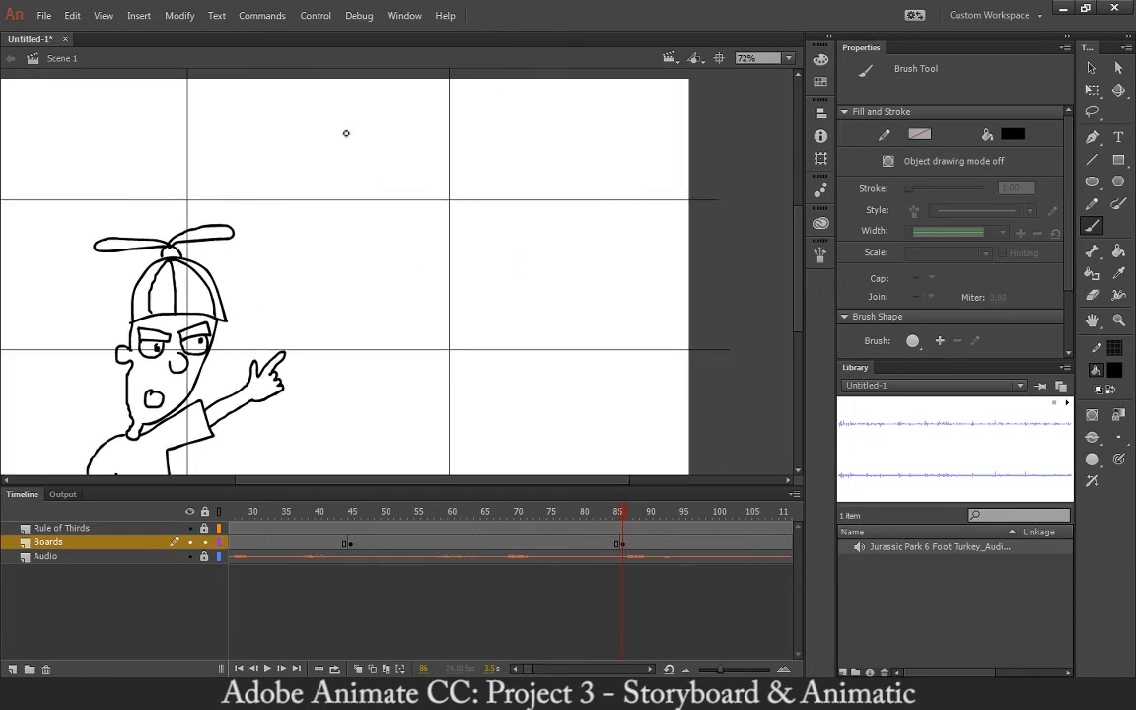
drag(319, 135, 319, 320)
mouse_move(320, 135)
mouse_down()
mouse_move(624, 178)
mouse_move(664, 181)
mouse_move(677, 167)
mouse_up()
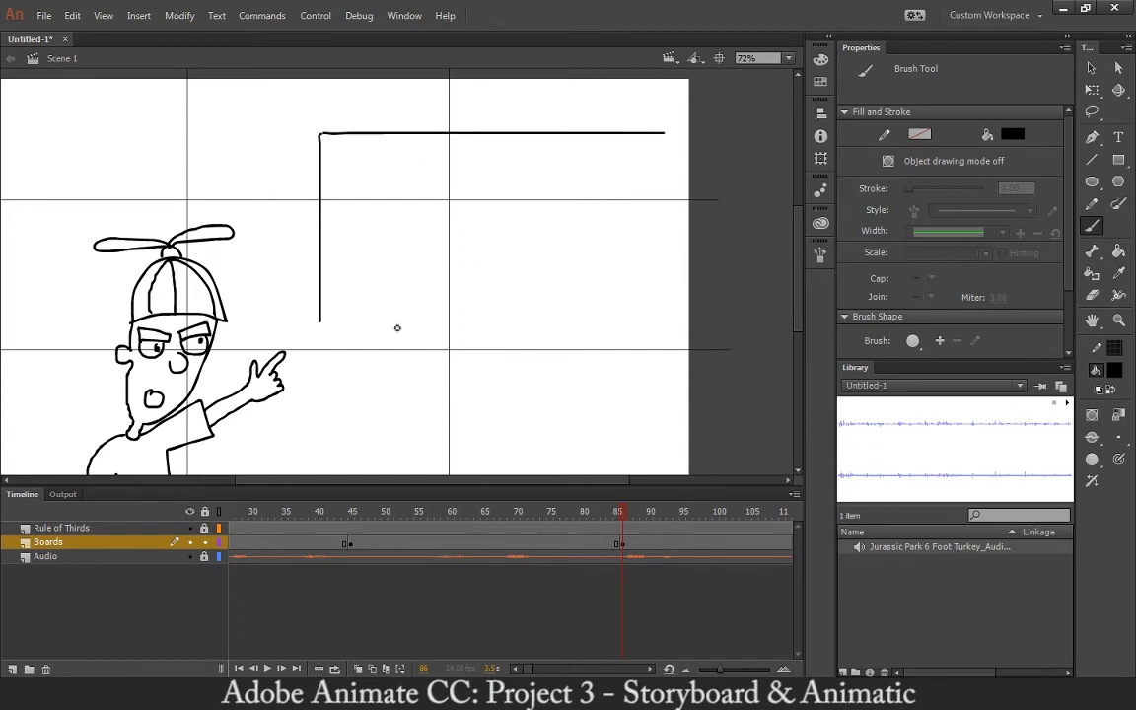
mouse_move(324, 331)
mouse_down()
mouse_move(671, 347)
mouse_move(694, 359)
mouse_up()
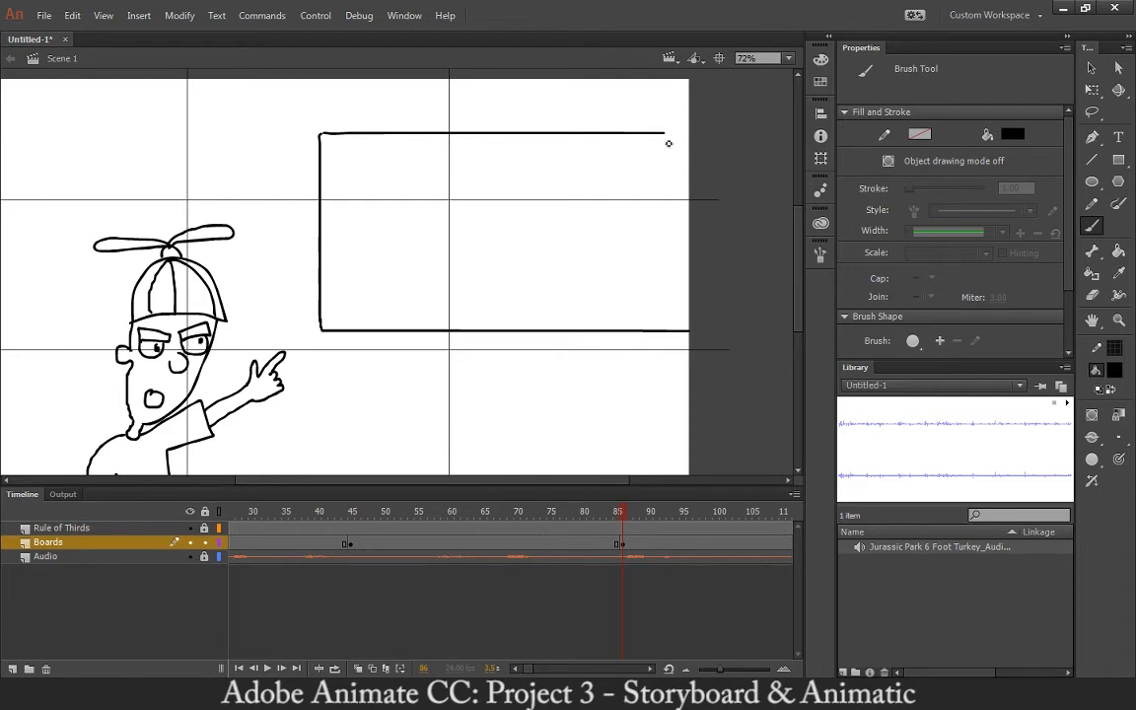
drag(669, 139, 796, 138)
key(ctrl+z)
key(ctrl+z)
key(ctrl+z)
key(ctrl+z)
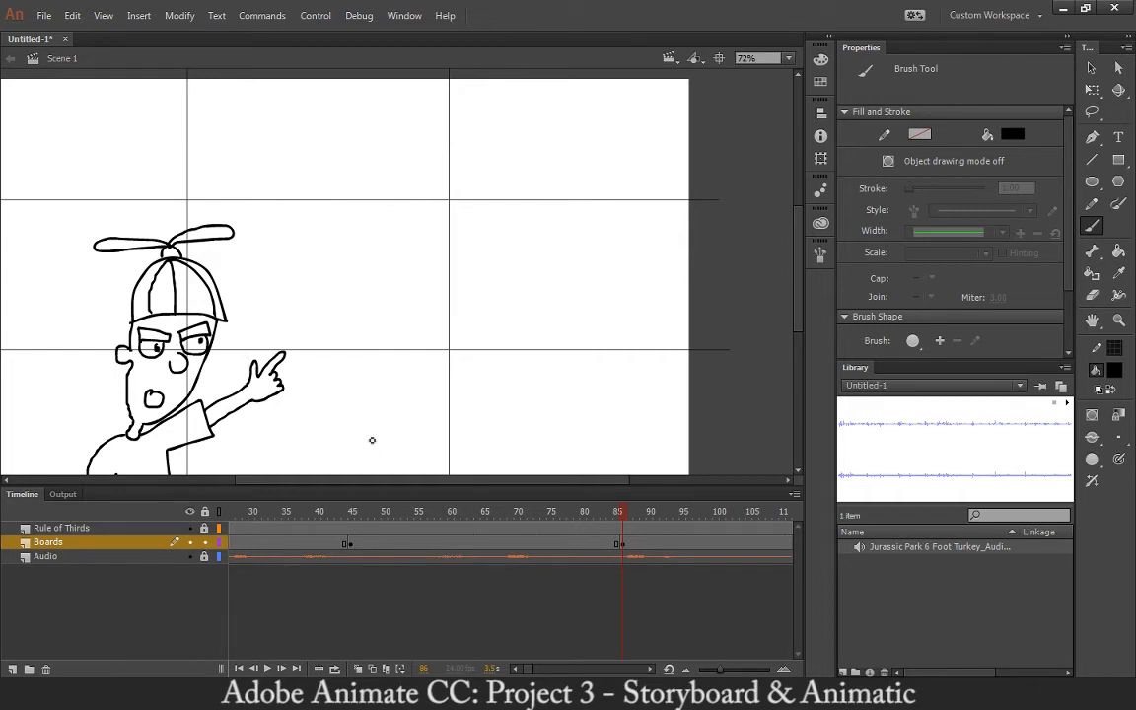
mouse_move(329, 443)
mouse_down()
mouse_move(361, 331)
mouse_move(373, 129)
mouse_move(335, 127)
mouse_move(573, 135)
mouse_move(575, 442)
mouse_move(338, 446)
mouse_up()
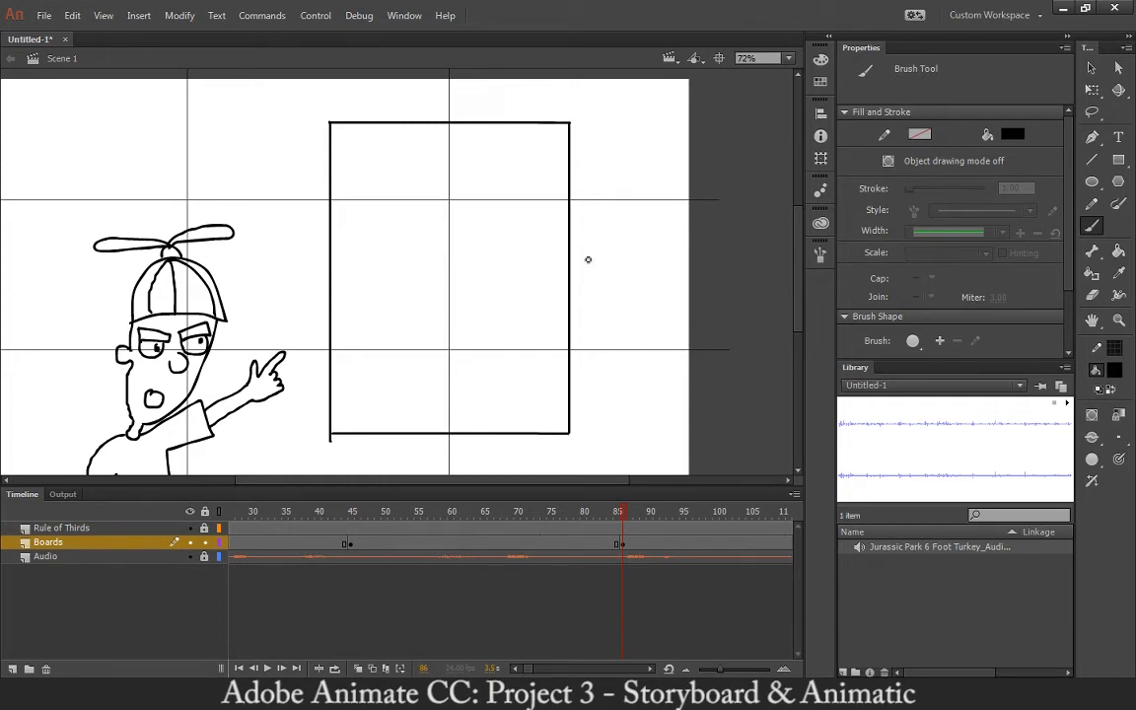
key(v)
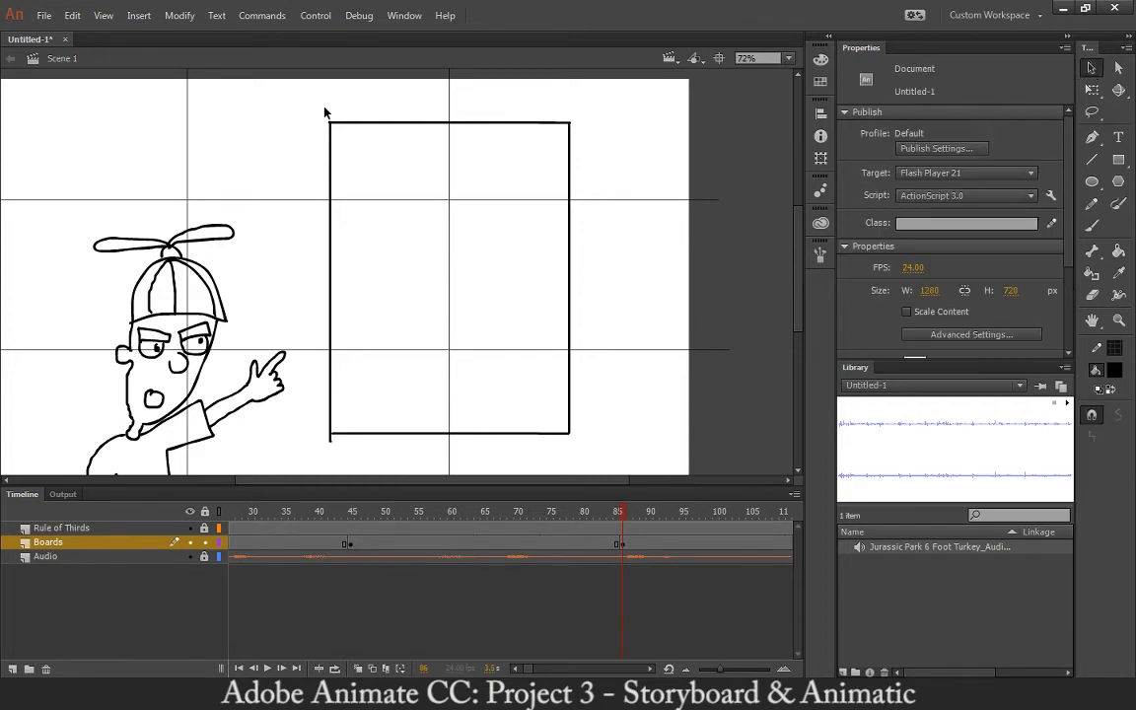
mouse_move(324, 112)
mouse_down()
mouse_move(481, 510)
mouse_move(387, 373)
mouse_move(576, 488)
mouse_move(613, 530)
mouse_up()
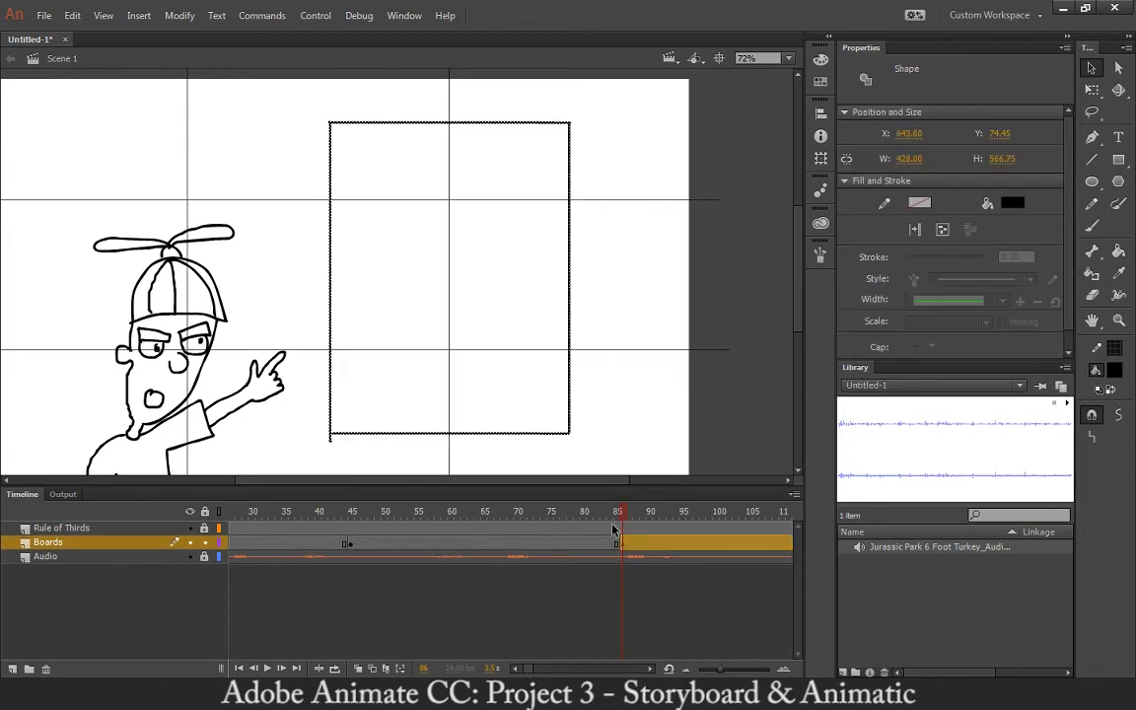
key(Delete)
Copy the turkey drawing from the raptor board at frame 37 into the capped boy's board and place it ahead of his pointing hand
click(91, 531)
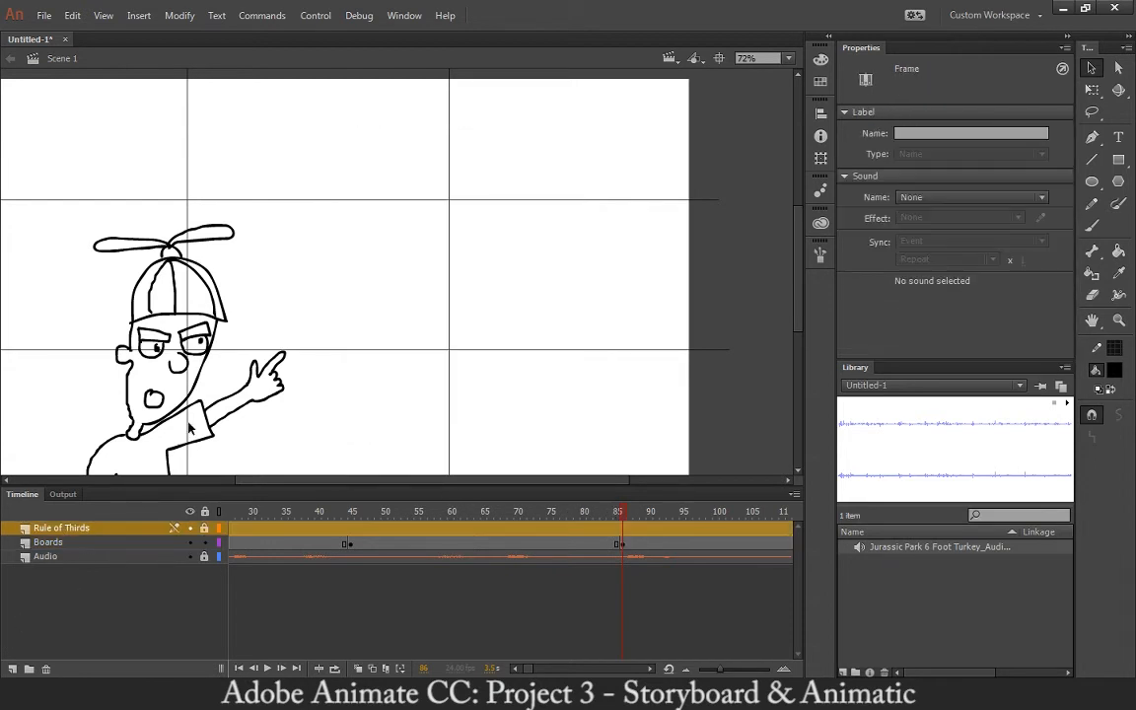
click(440, 514)
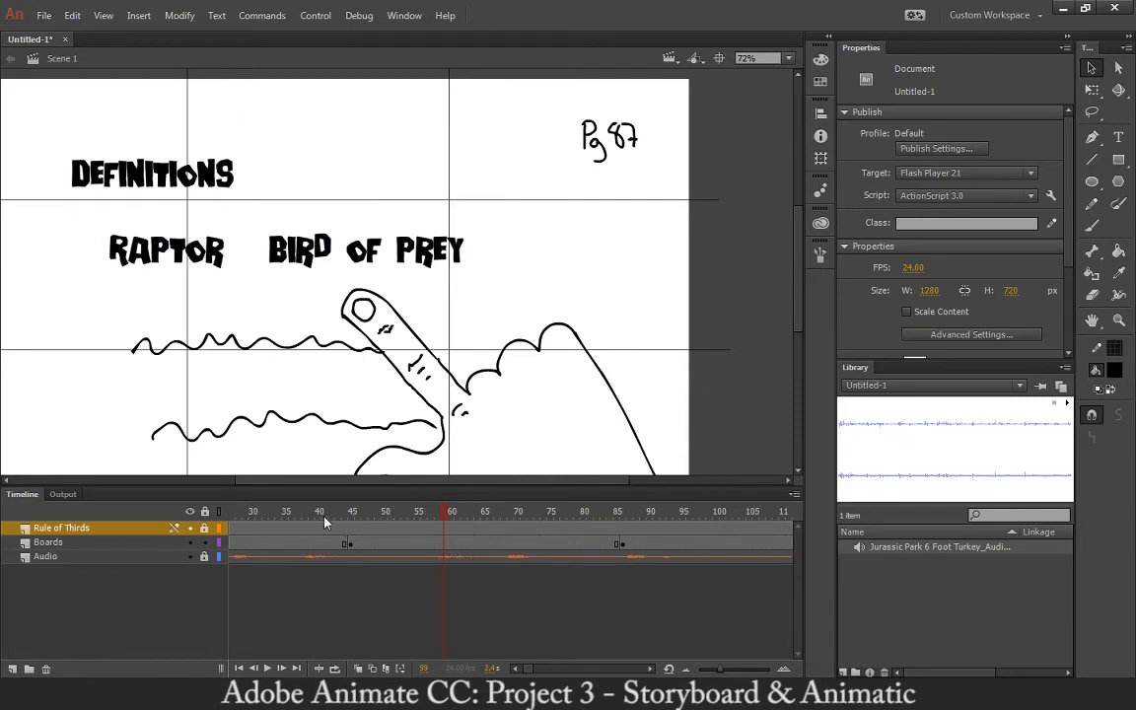
click(299, 512)
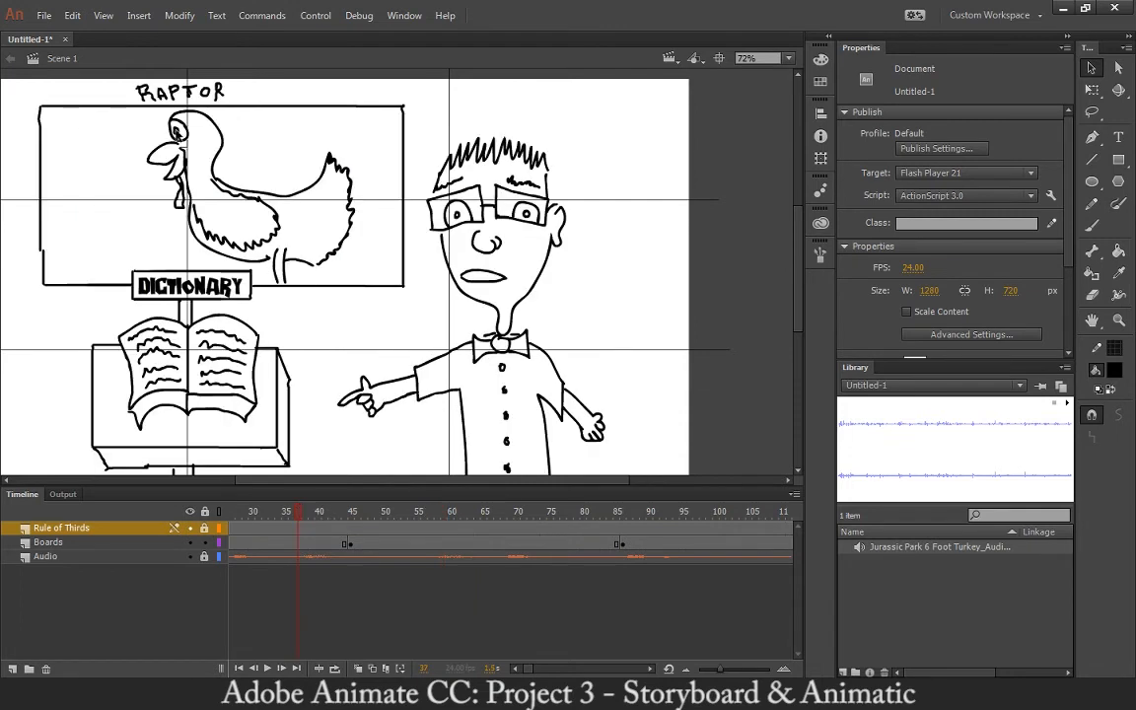
click(149, 135)
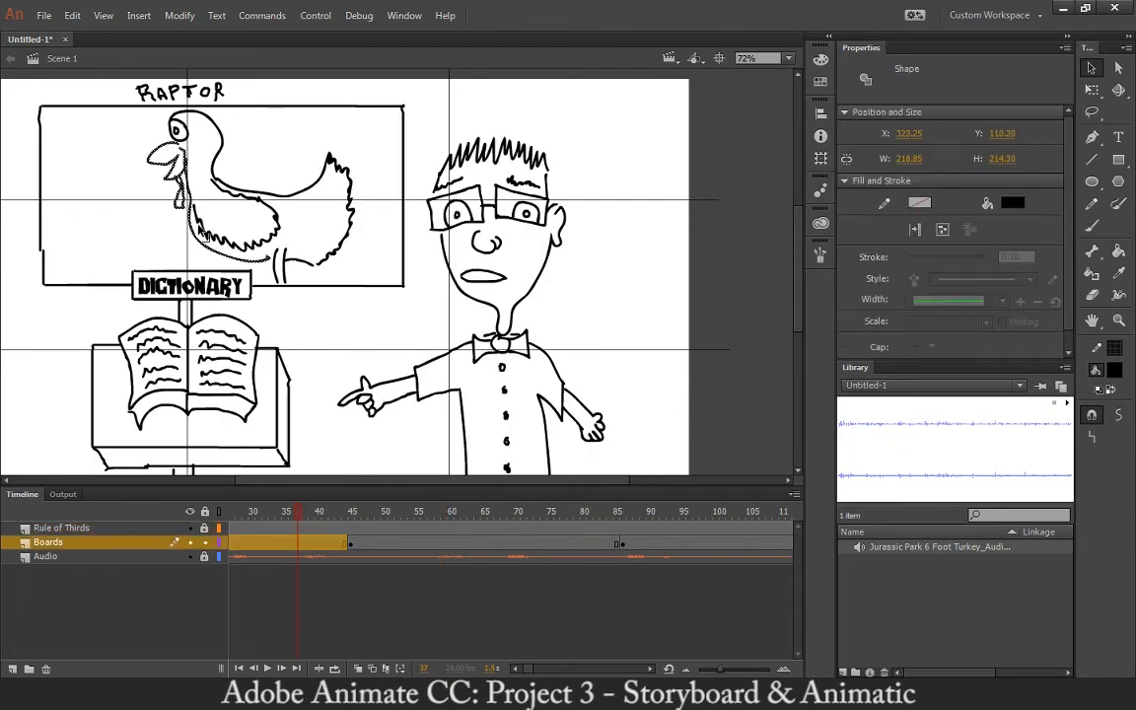
shift+click(205, 230)
shift+click(276, 266)
shift+click(284, 266)
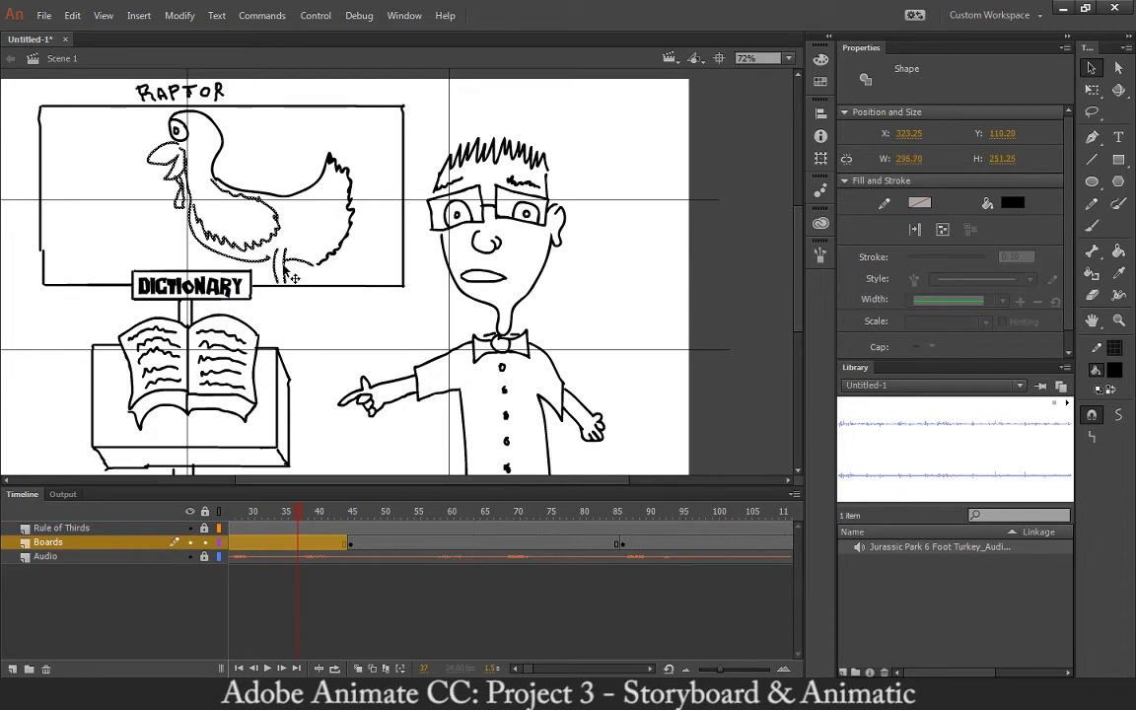
shift+click(299, 249)
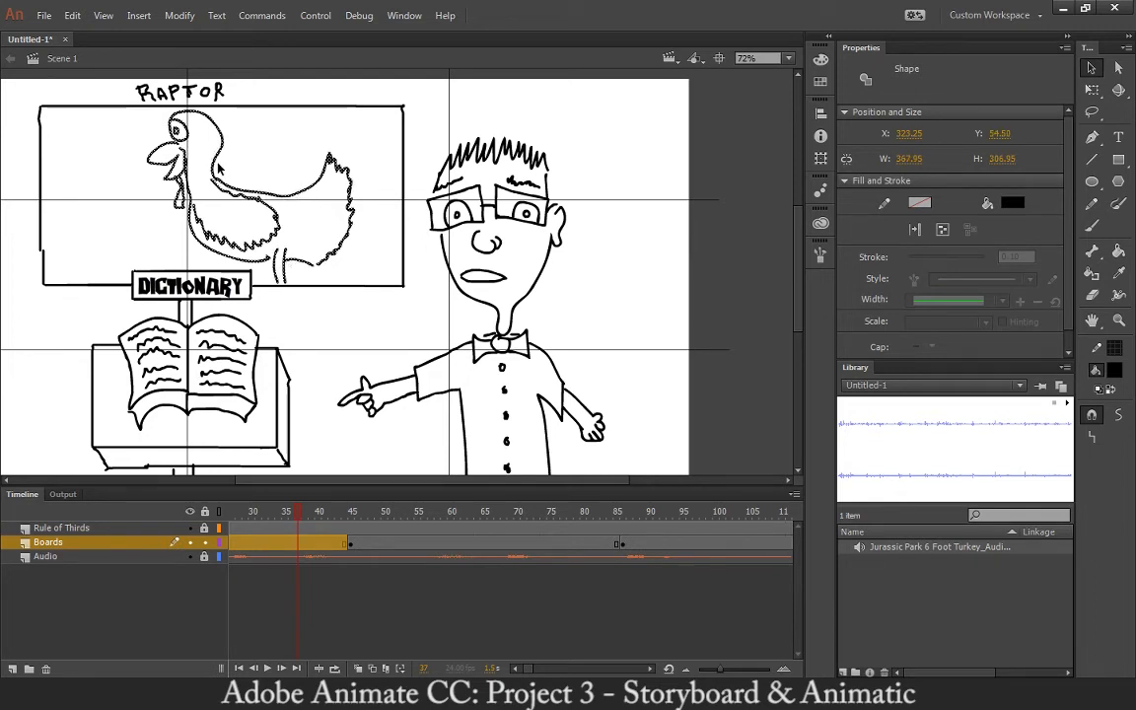
key(Return)
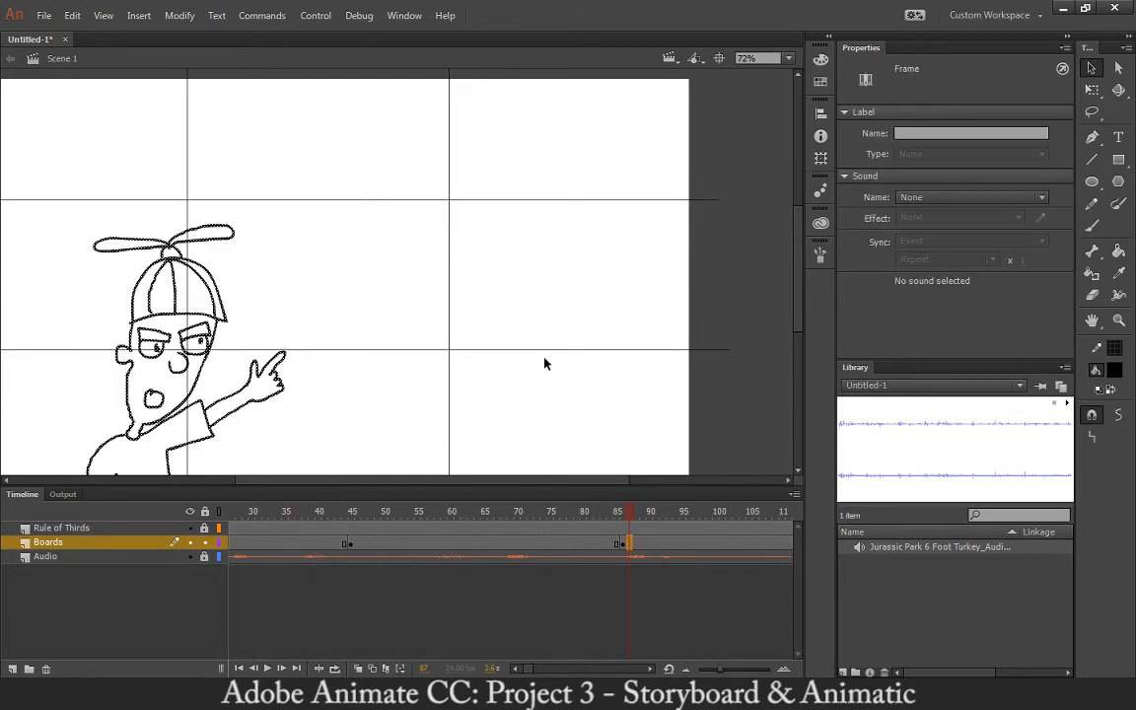
key(ctrl+shift+v)
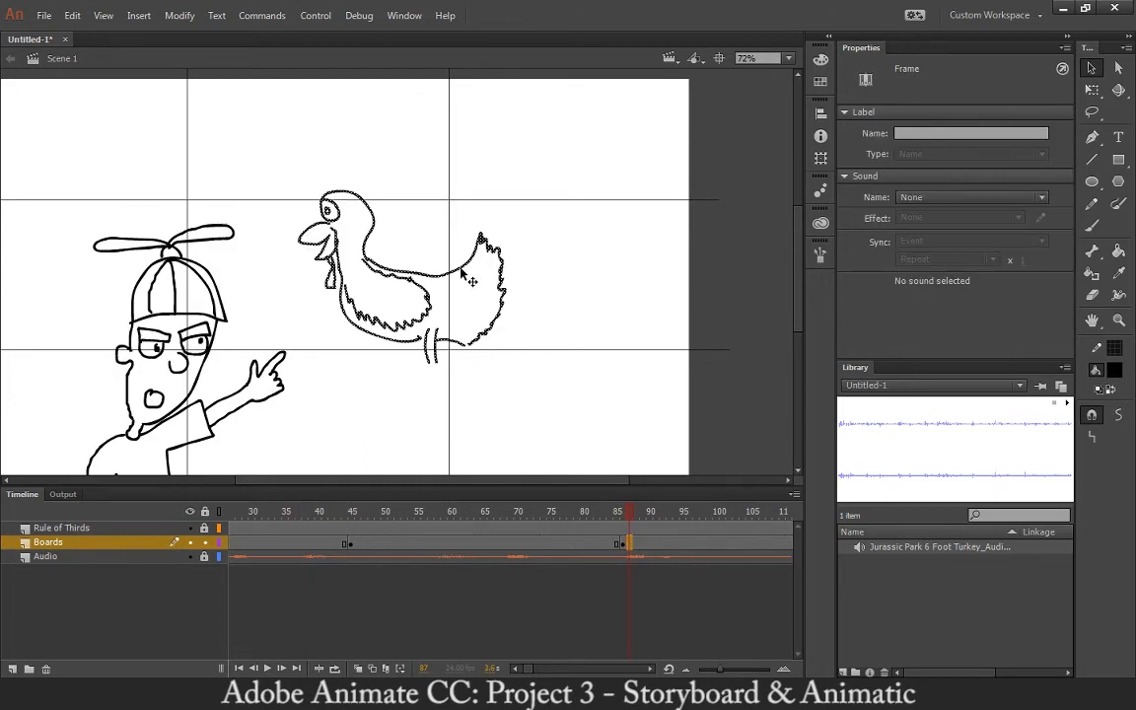
drag(461, 273, 512, 226)
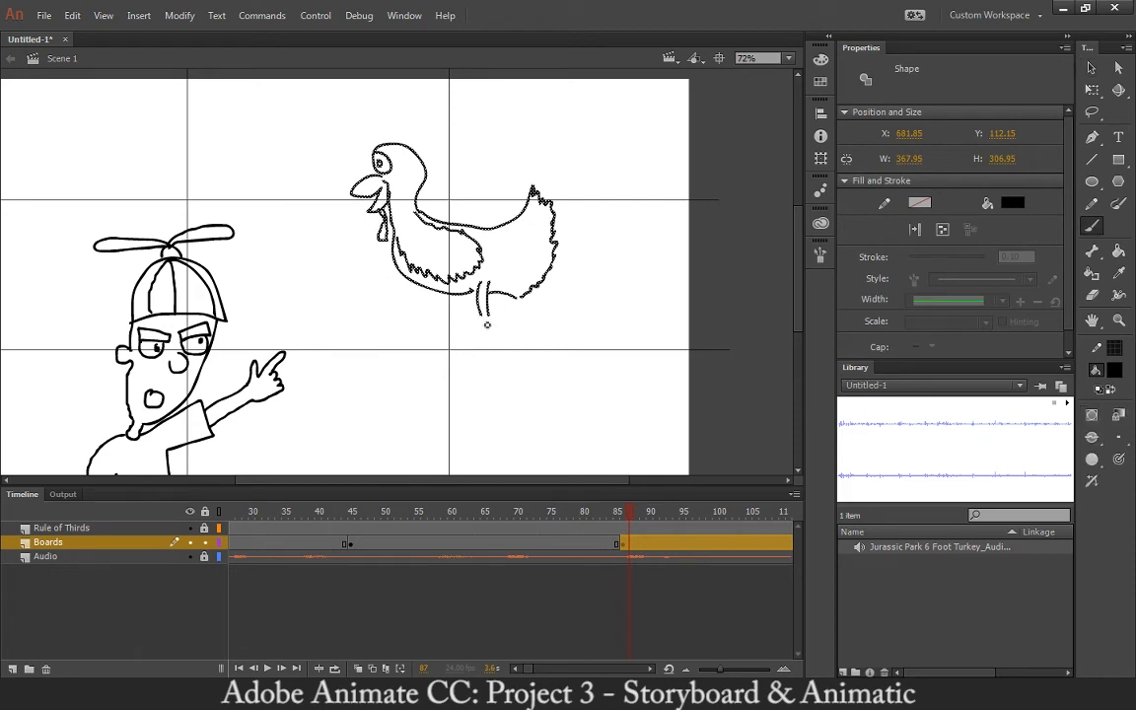
Brush a clawed foot under the turkey's leg and draw a rectangular frame around the turkey, erasing the overshooting corner line
key(b)
mouse_move(482, 314)
mouse_down()
mouse_move(448, 322)
mouse_move(475, 318)
mouse_move(459, 326)
mouse_move(484, 337)
mouse_move(490, 314)
mouse_up()
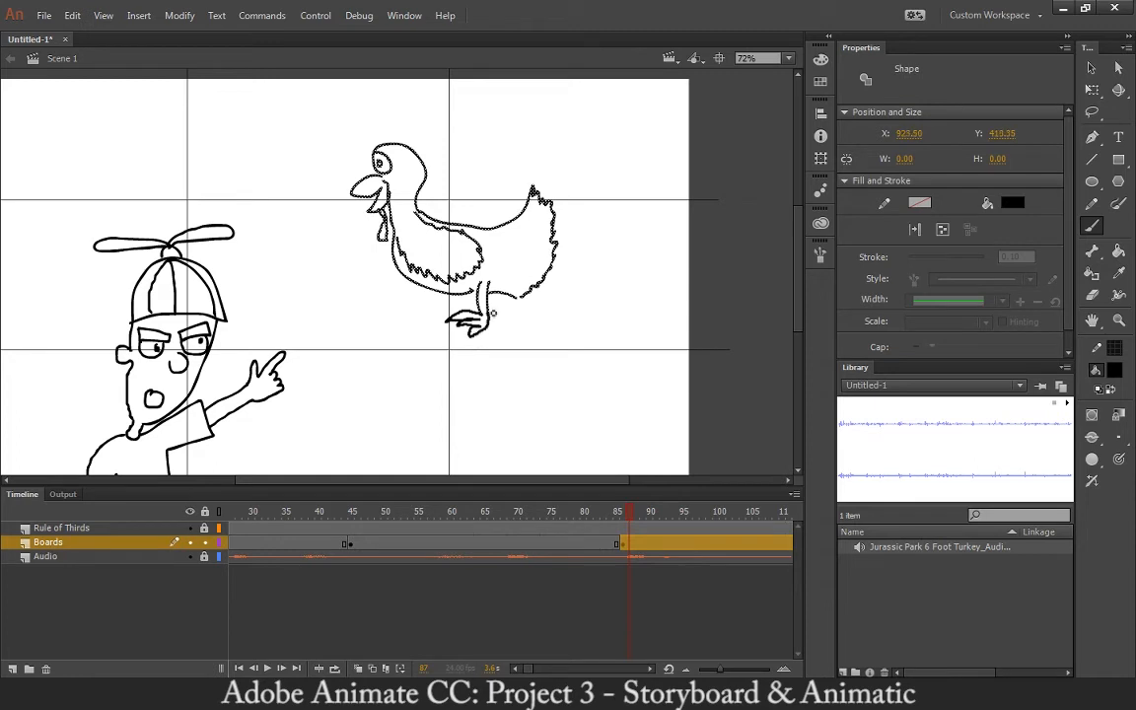
mouse_move(330, 136)
mouse_down()
mouse_move(331, 340)
mouse_move(587, 342)
mouse_move(583, 147)
mouse_move(336, 146)
mouse_up()
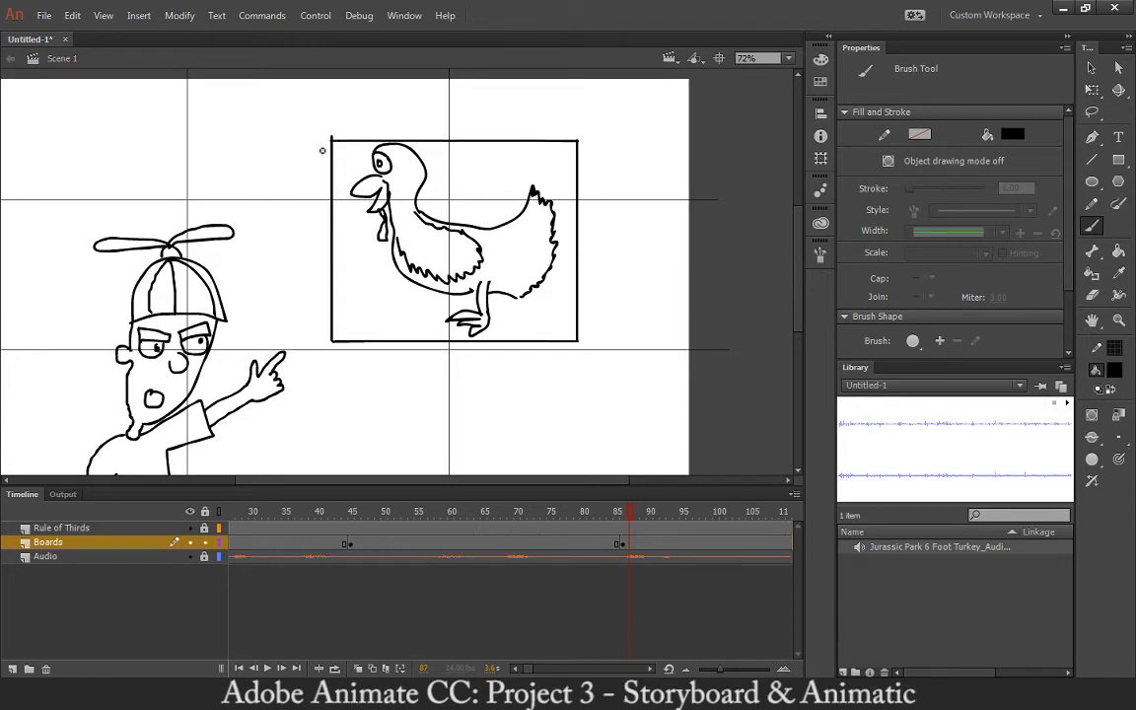
key(e)
key(b)
Play the boards against the audio and move the fourth board's keyframe on the Boards layer to frame 77
drag(290, 510, 232, 513)
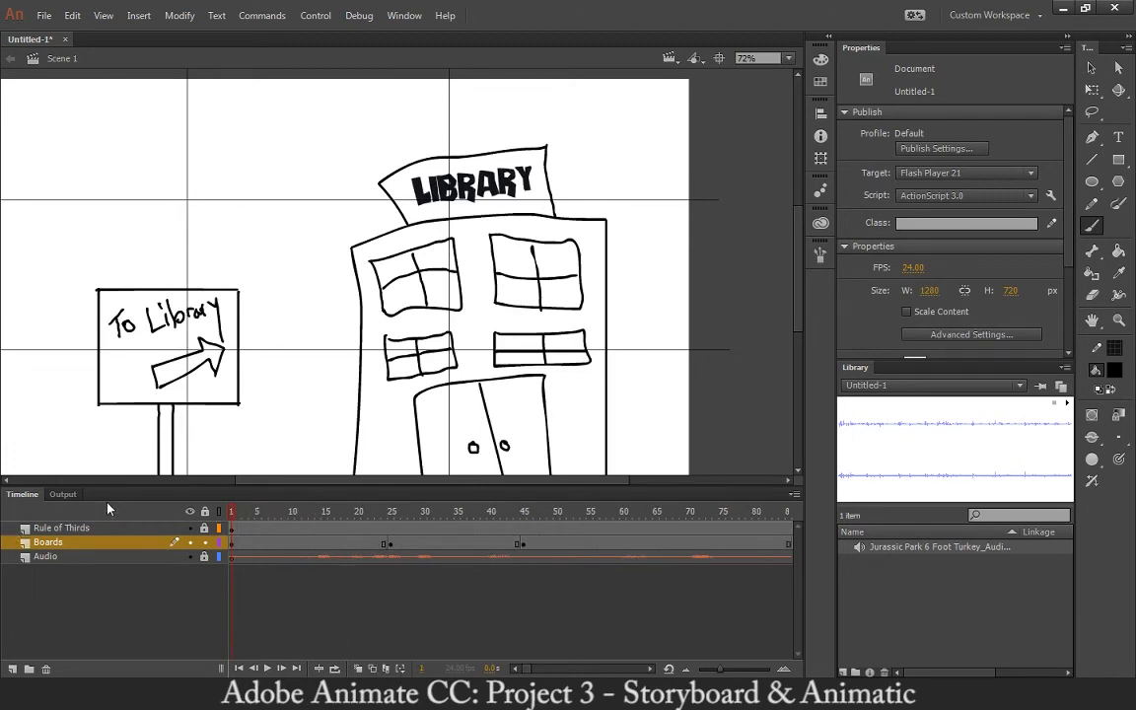
click(237, 669)
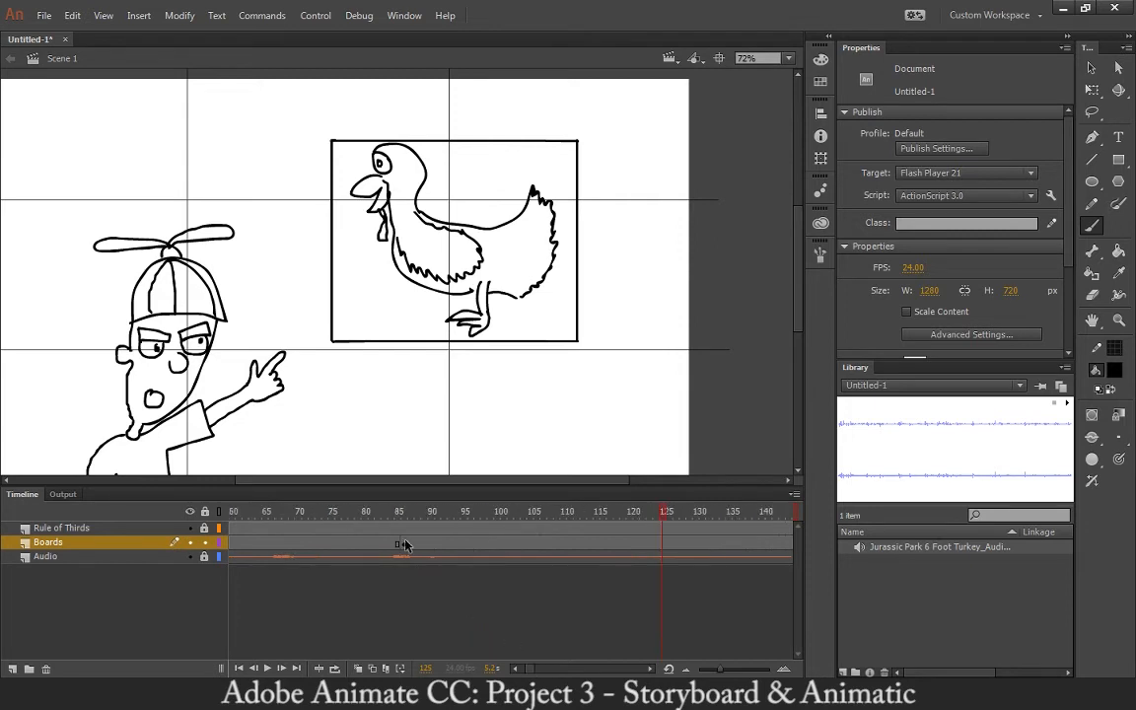
click(403, 544)
drag(403, 546, 327, 530)
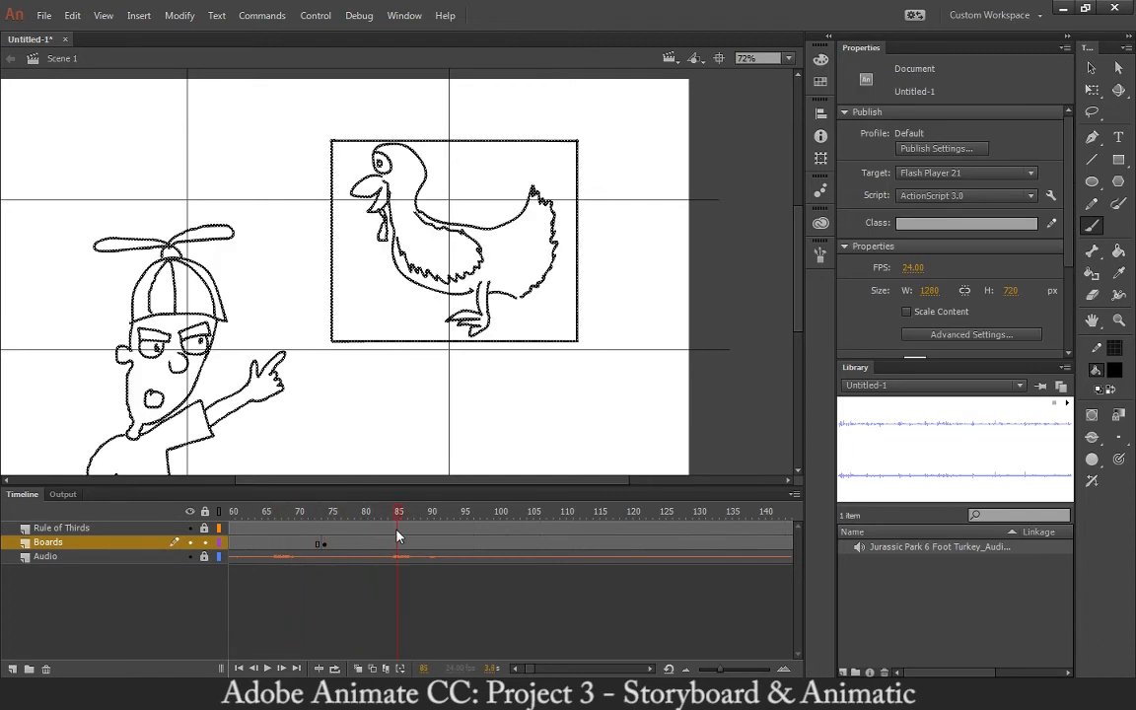
click(325, 543)
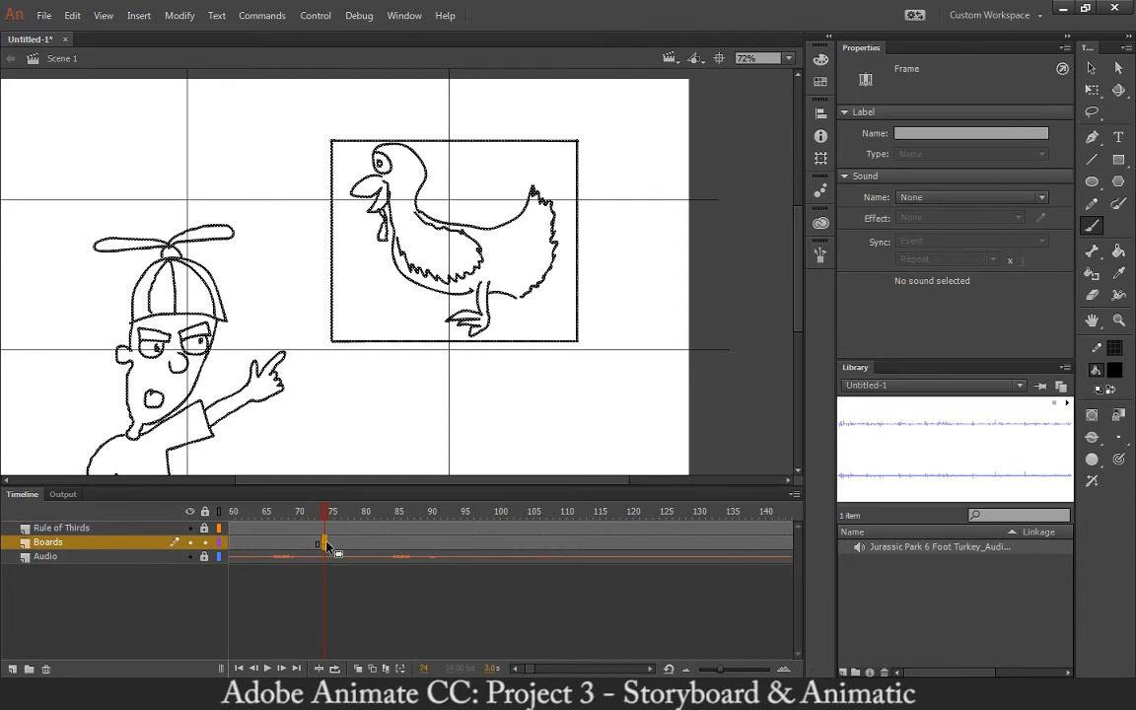
drag(345, 545, 344, 543)
Play the animatic from frame 1 to check the fourth board's new timing against the audio
drag(529, 673, 415, 669)
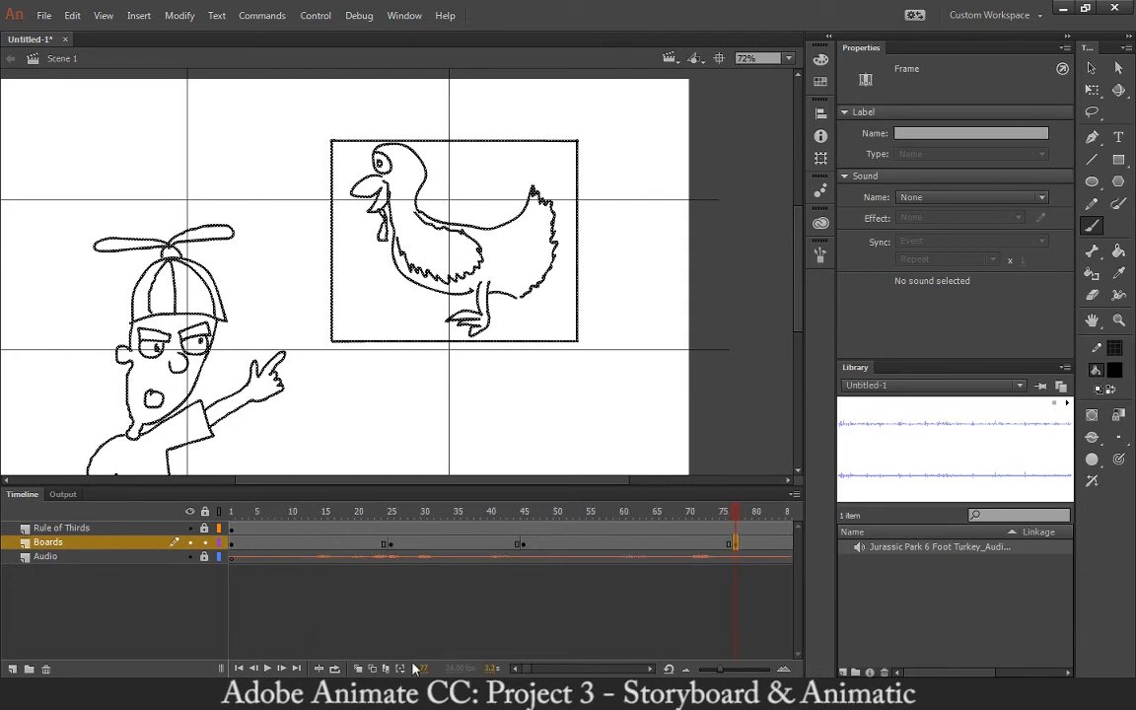
click(231, 512)
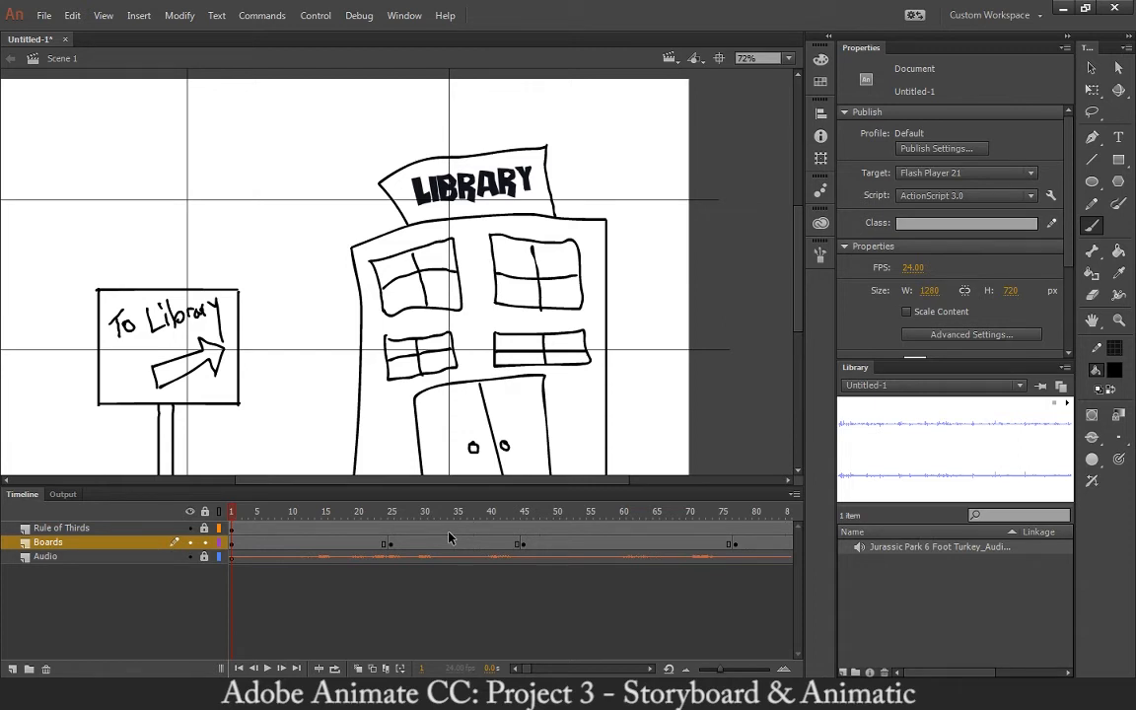
key(Return)
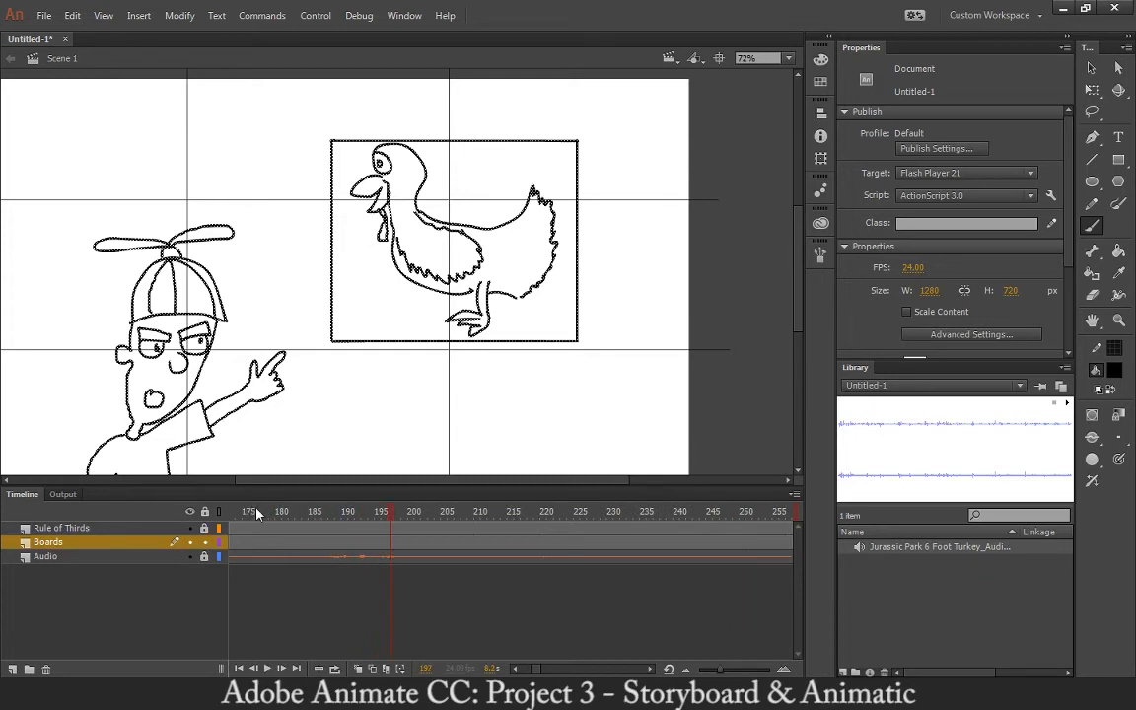
Replay the audio under the fourth board and insert a blank keyframe for the fifth board at frame 134 on the Boards layer
click(279, 540)
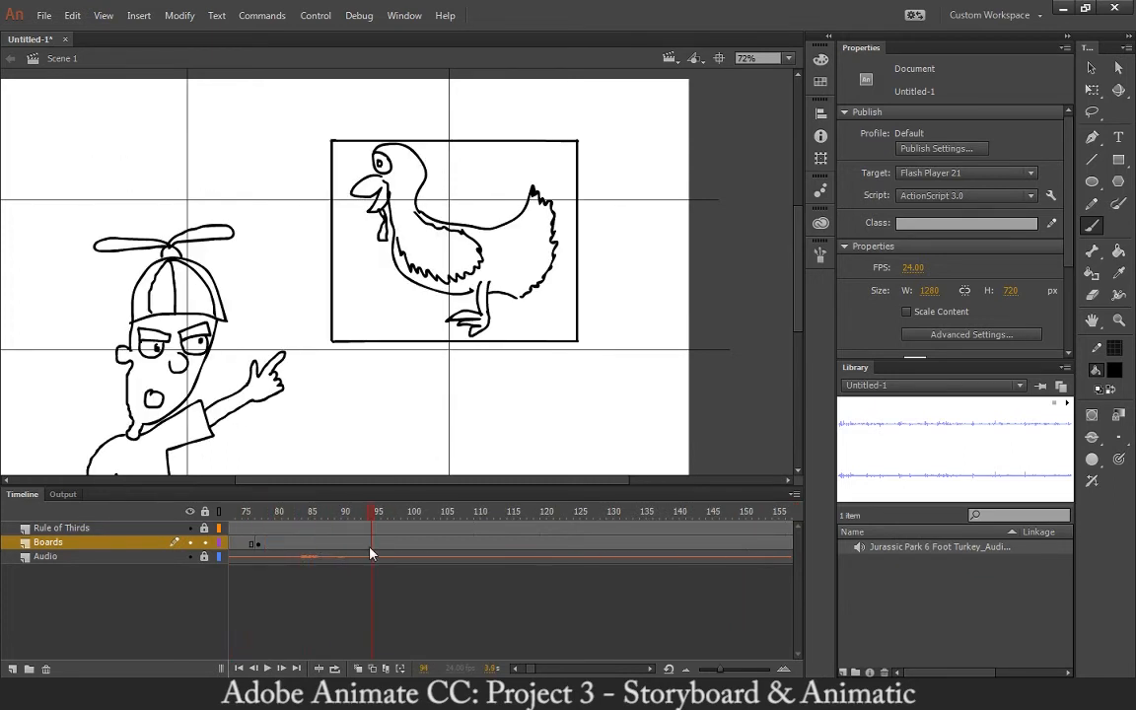
drag(372, 554, 464, 551)
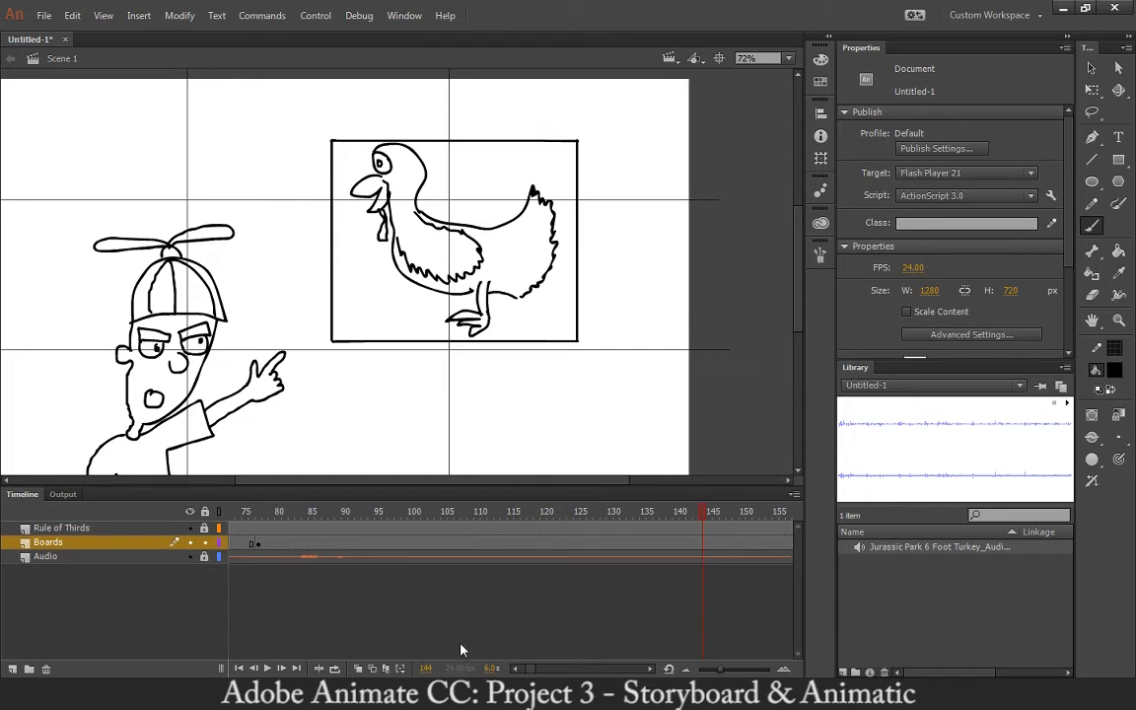
click(267, 667)
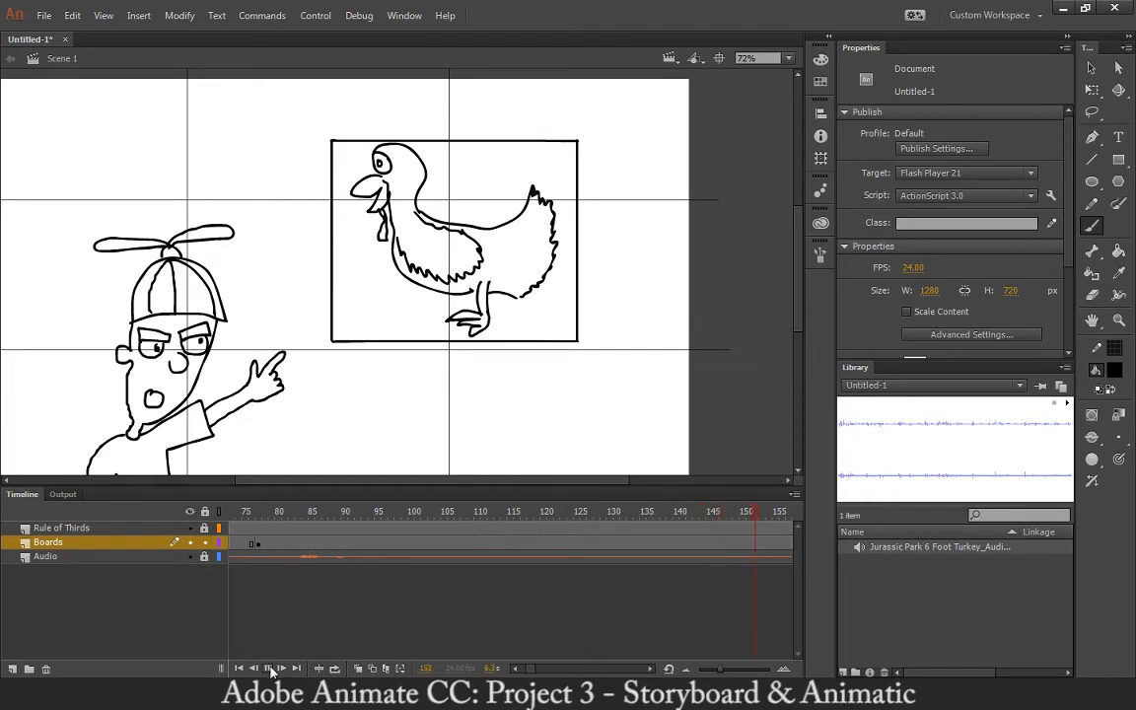
drag(292, 508, 92, 455)
click(498, 512)
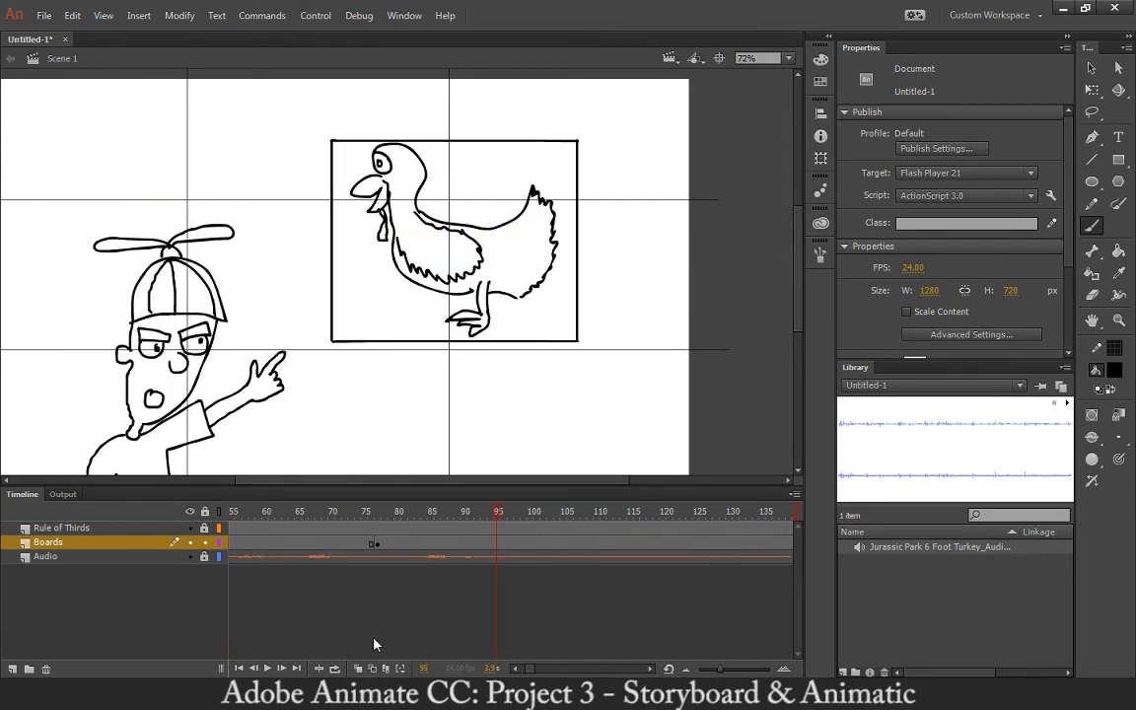
click(267, 668)
click(267, 668)
key(F7)
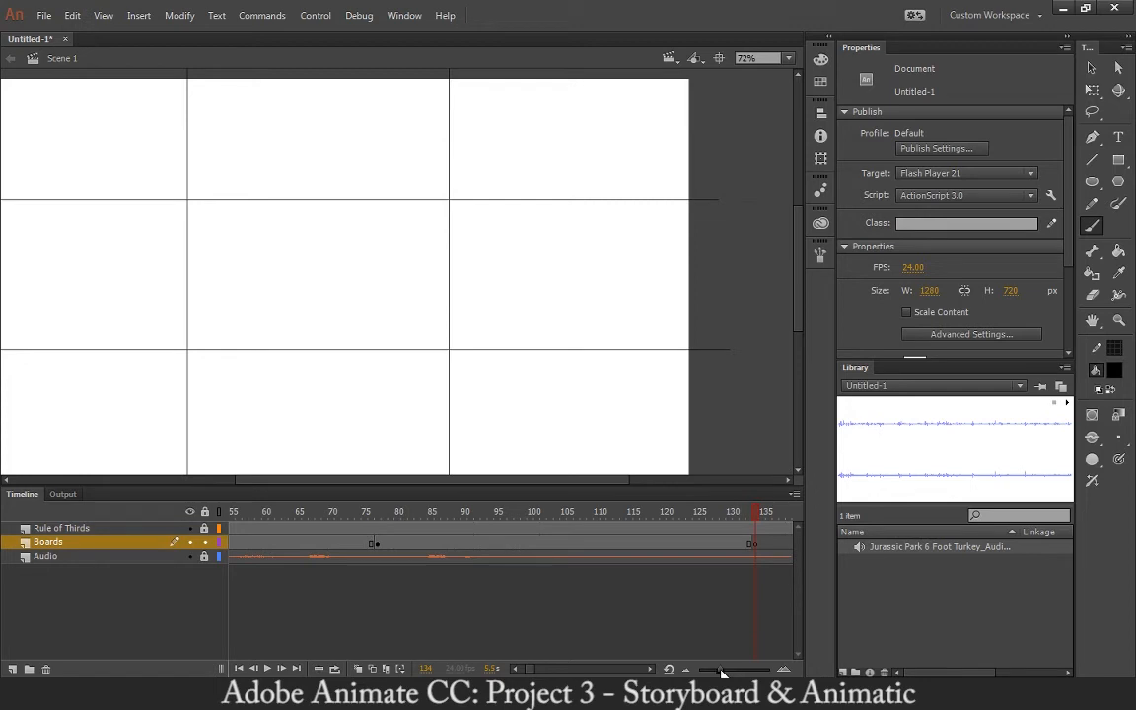
Sketch four round heads in a row across the upper part of the blank fifth board
drag(527, 671, 542, 668)
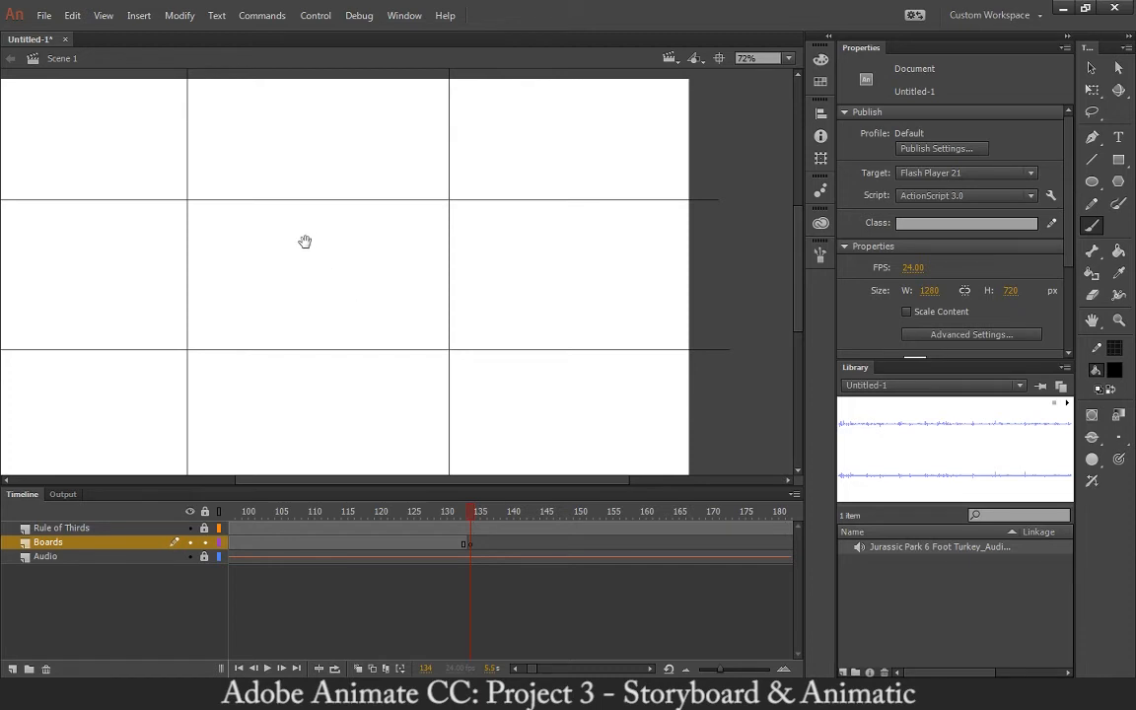
drag(305, 244, 381, 233)
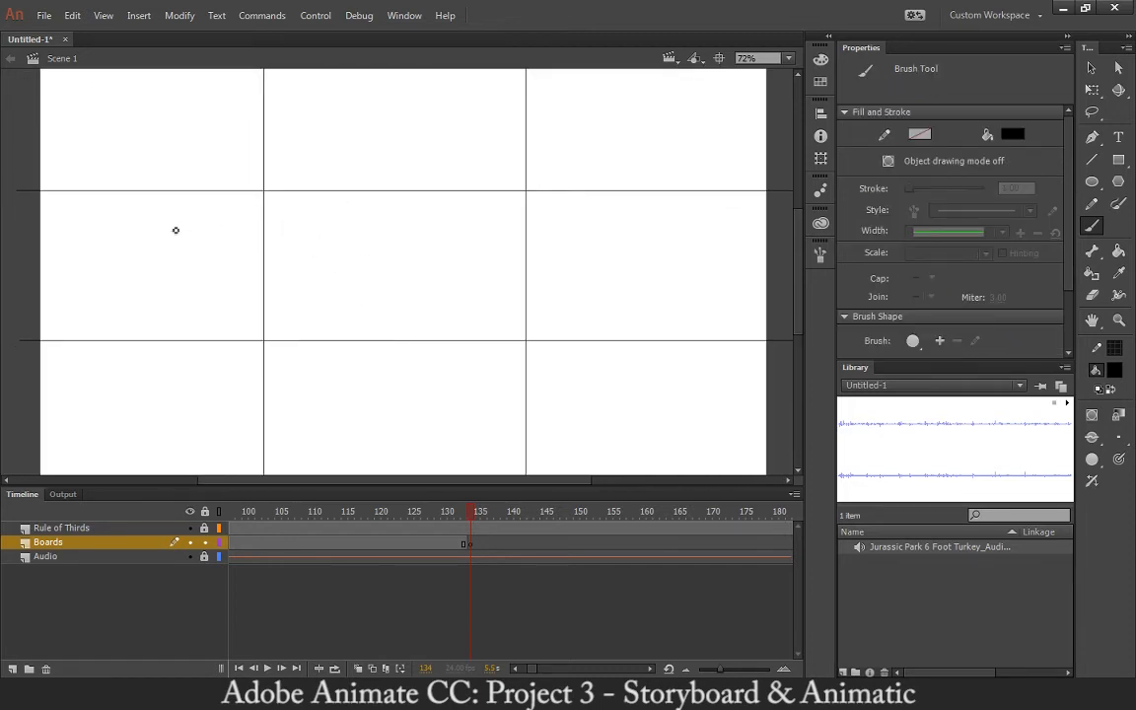
mouse_move(160, 237)
mouse_down()
mouse_move(181, 176)
mouse_move(176, 239)
mouse_up()
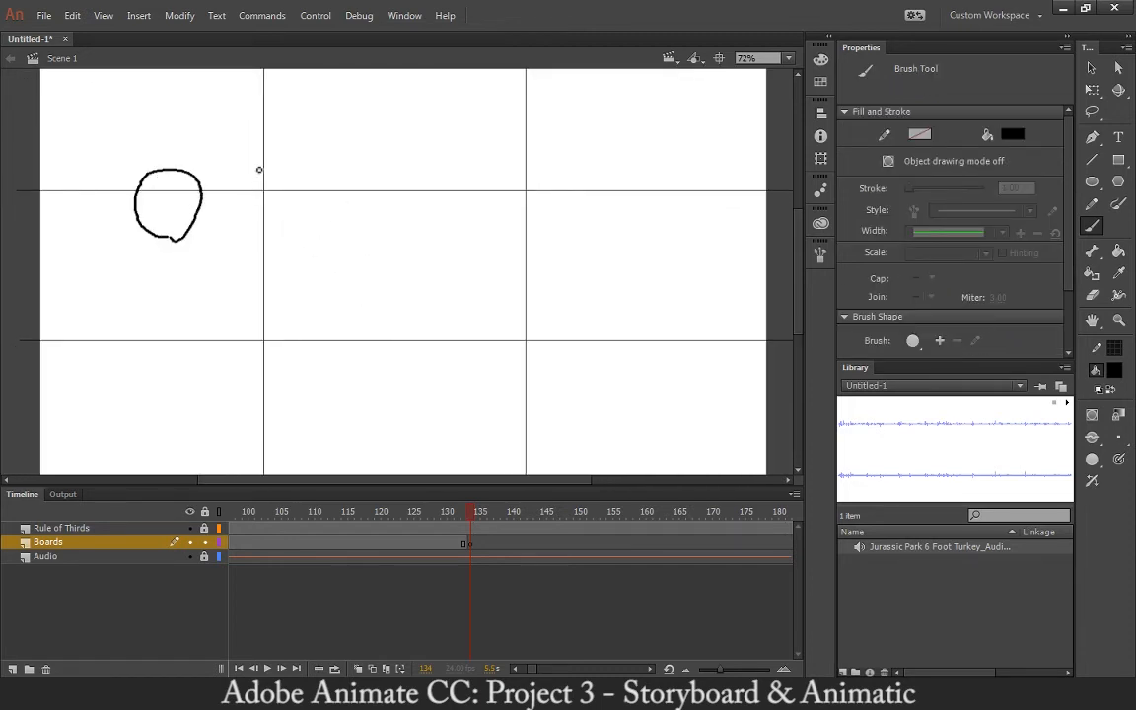
mouse_move(255, 157)
mouse_down()
mouse_move(283, 215)
mouse_move(302, 177)
mouse_move(254, 174)
mouse_up()
mouse_move(387, 148)
mouse_down()
mouse_move(383, 205)
mouse_move(397, 160)
mouse_up()
mouse_move(550, 146)
mouse_down()
mouse_move(518, 176)
mouse_move(560, 217)
mouse_move(588, 188)
mouse_move(545, 141)
mouse_up()
Draw the first figure's shoulders and both hanging arms, ending the arm nearer the second figure in a small hand
mouse_move(157, 239)
mouse_down()
mouse_move(139, 296)
mouse_move(139, 351)
mouse_up()
drag(158, 274, 155, 366)
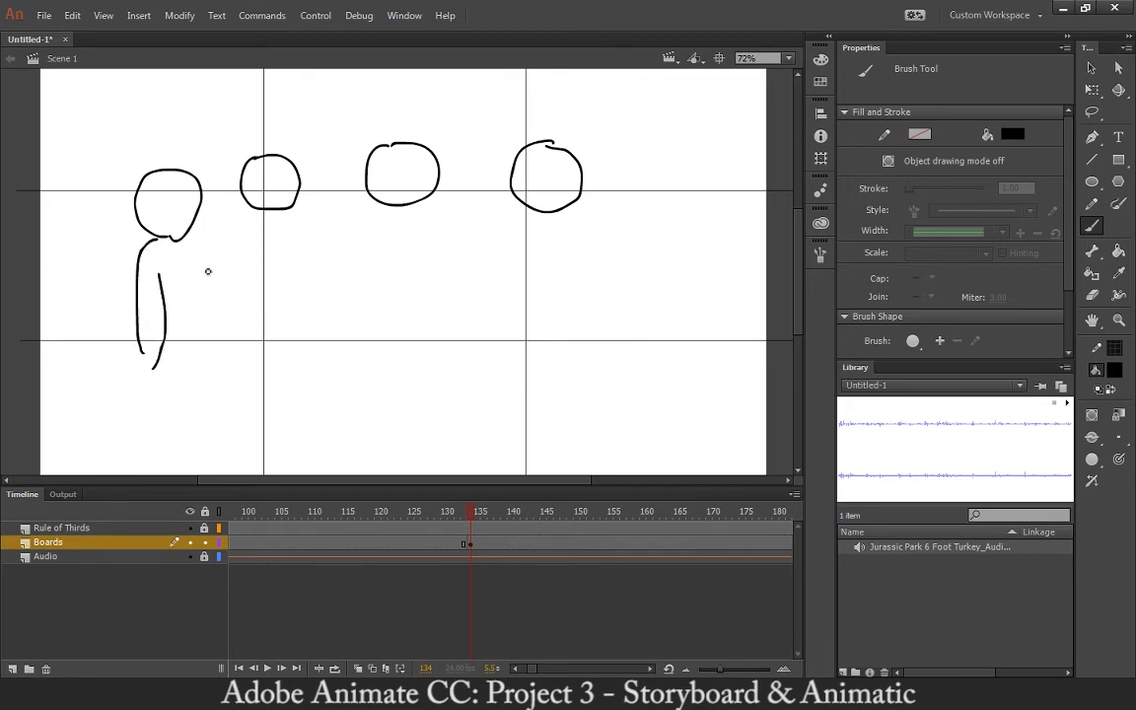
mouse_move(201, 267)
mouse_down()
mouse_move(236, 284)
mouse_move(203, 342)
mouse_up()
mouse_move(192, 230)
mouse_down()
mouse_move(223, 245)
mouse_move(234, 269)
mouse_move(200, 236)
mouse_move(237, 288)
mouse_move(238, 343)
mouse_up()
key(ctrl+z)
key(ctrl+z)
drag(211, 273, 236, 344)
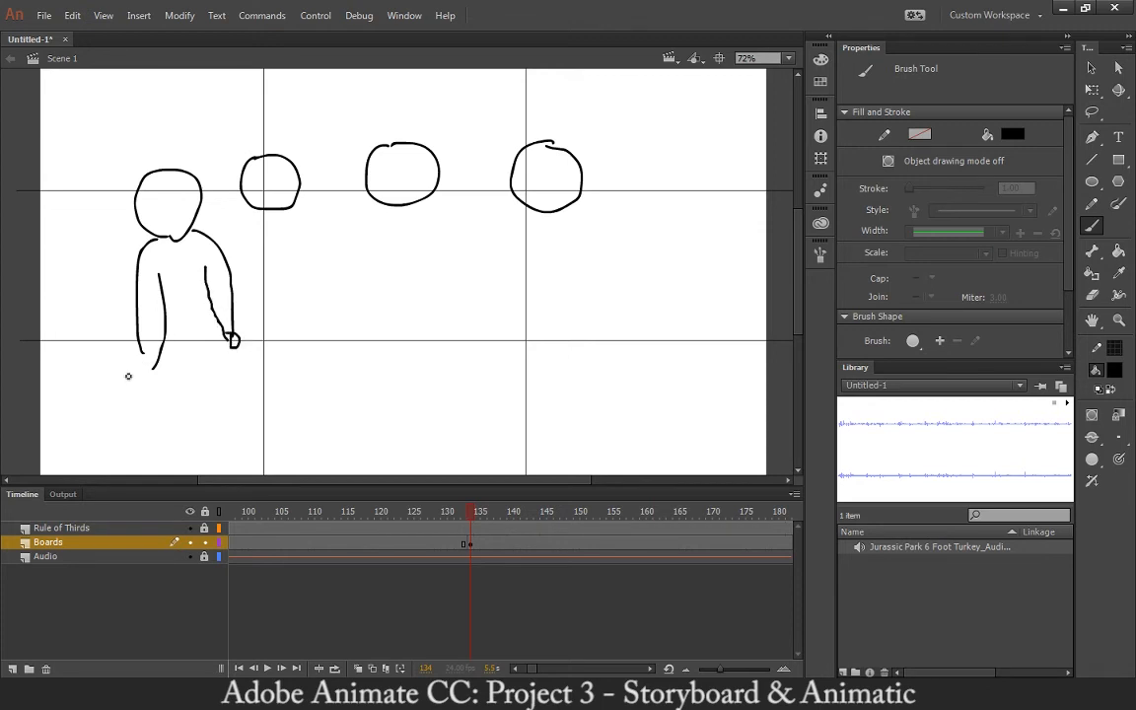
Add the first figure's other hand and draw its leg lines down toward the board's lower edge
mouse_move(135, 361)
mouse_down()
mouse_move(156, 387)
mouse_move(153, 373)
mouse_move(165, 465)
mouse_up()
drag(192, 376, 205, 468)
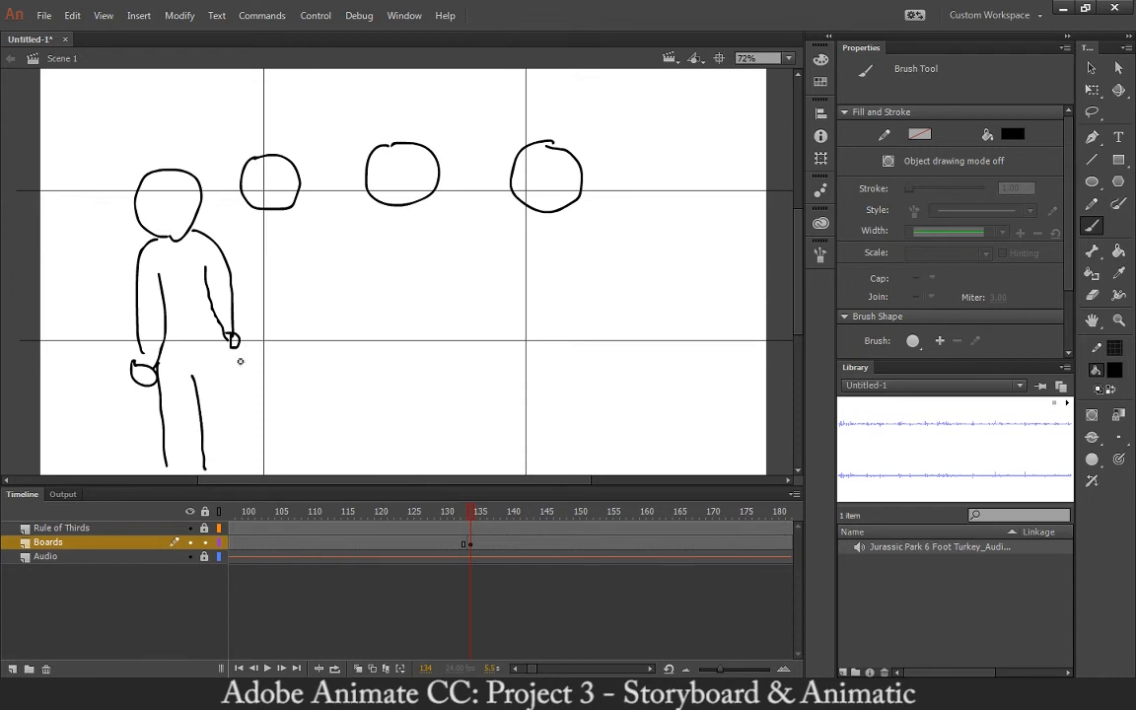
drag(237, 357, 242, 451)
Draw a hand and forearm raised to the second figure's face and letter "HAA!" above its head
drag(277, 201, 276, 187)
mouse_move(314, 234)
mouse_down()
mouse_move(292, 208)
mouse_move(320, 234)
mouse_up()
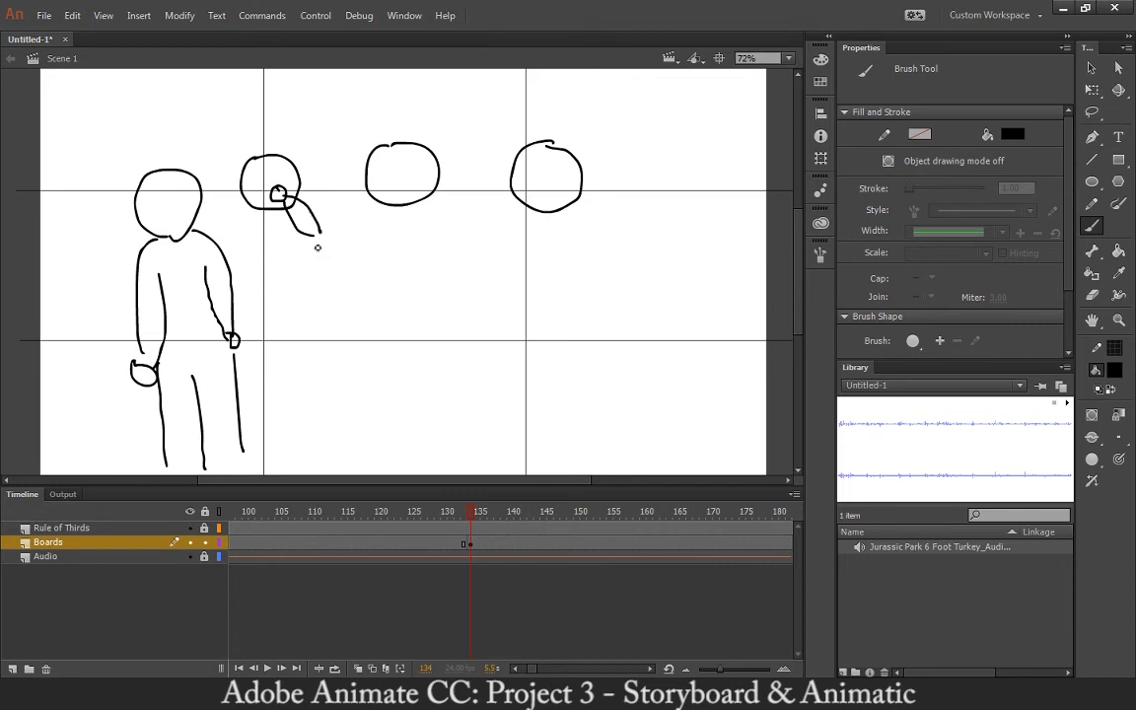
drag(273, 128, 282, 141)
drag(281, 124, 293, 134)
drag(289, 119, 300, 125)
mouse_move(299, 112)
mouse_down()
mouse_move(308, 129)
mouse_move(316, 118)
mouse_up()
click(319, 122)
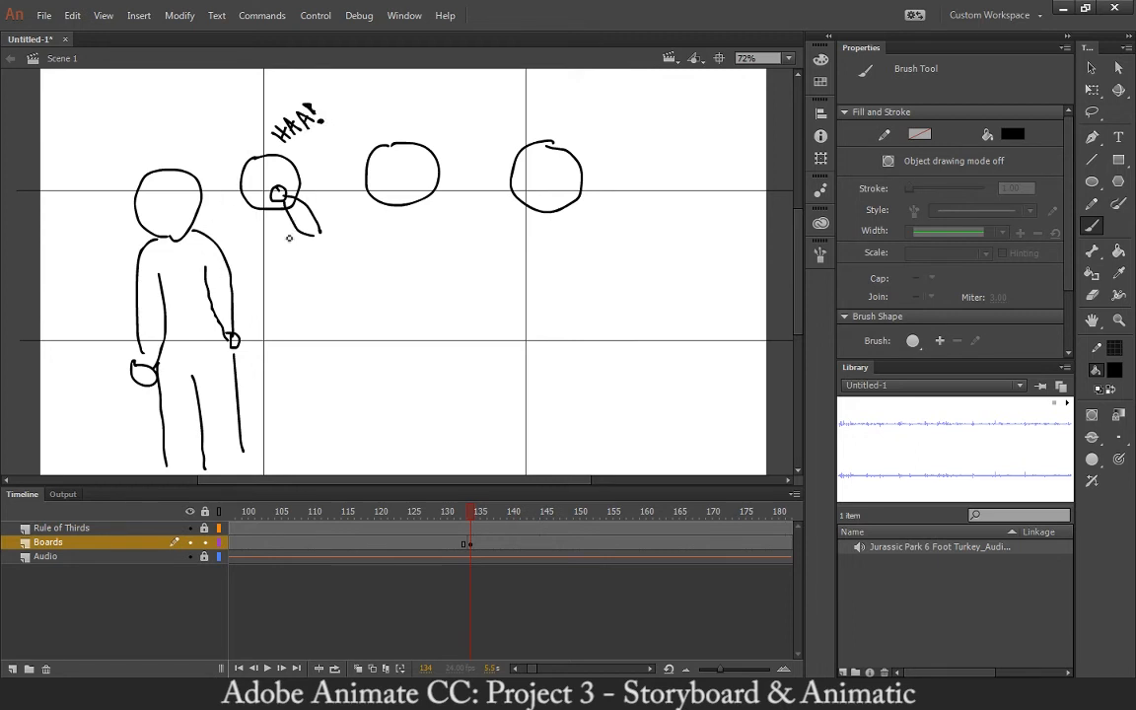
Draw the second figure's hanging arm, hand, legs and feet, redraw one leg line, and remove the stray mark below the raised elbow
drag(293, 247, 314, 234)
mouse_move(256, 211)
mouse_down()
mouse_move(255, 269)
mouse_move(271, 285)
mouse_move(269, 450)
mouse_move(292, 453)
mouse_move(287, 423)
mouse_move(323, 427)
mouse_move(316, 447)
mouse_move(296, 416)
mouse_move(302, 303)
mouse_up()
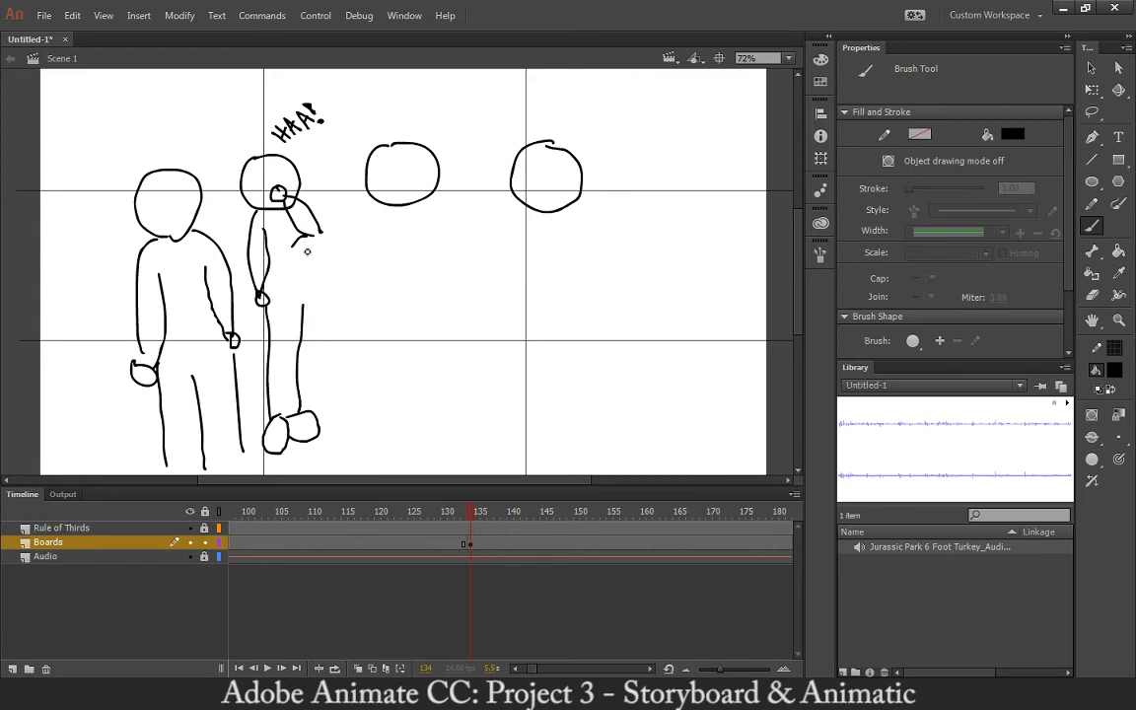
key(ctrl+z)
drag(312, 414, 311, 315)
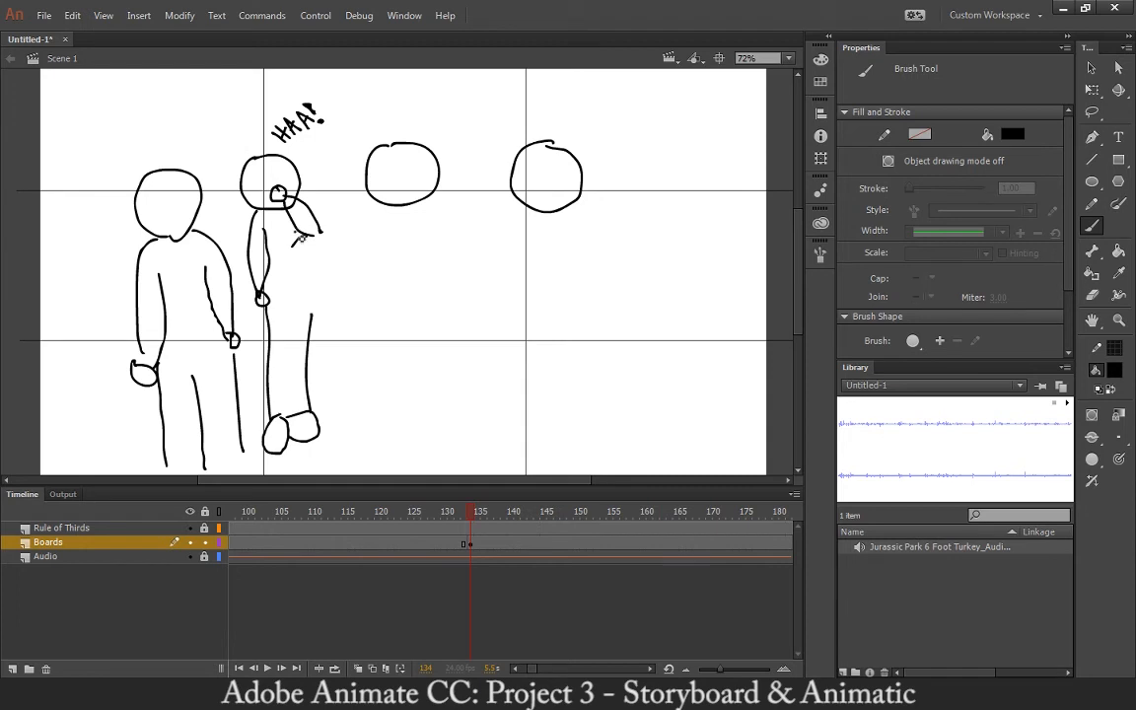
drag(301, 237, 295, 257)
key(ctrl+z)
key(e)
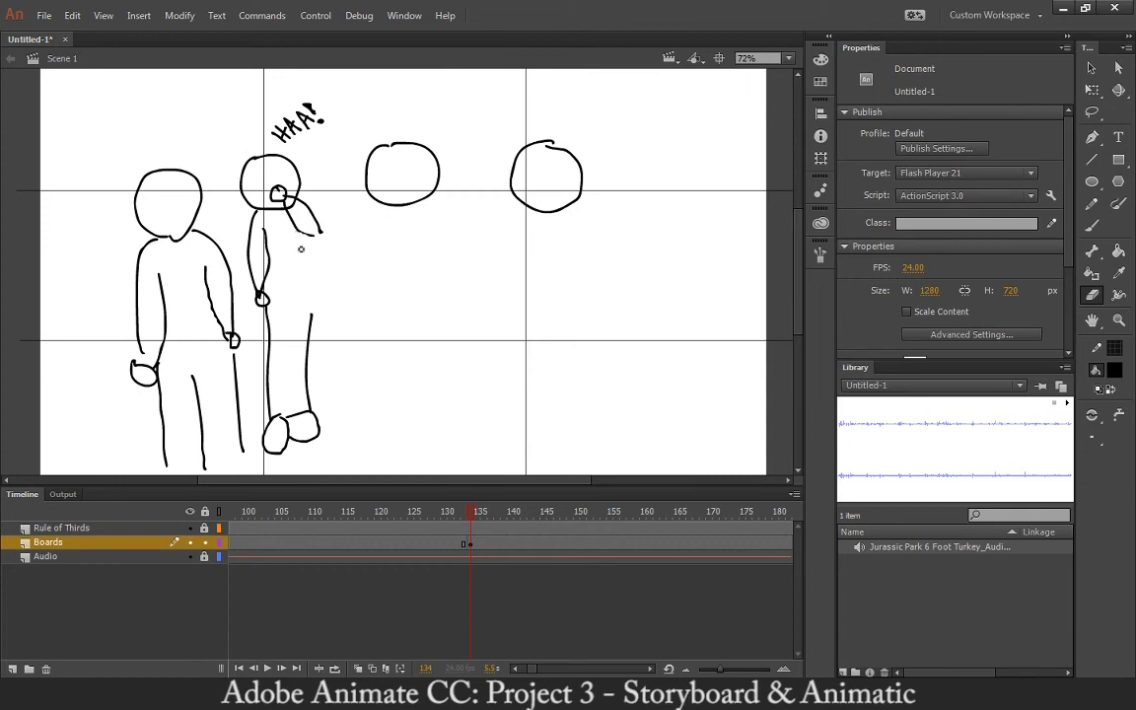
key(b)
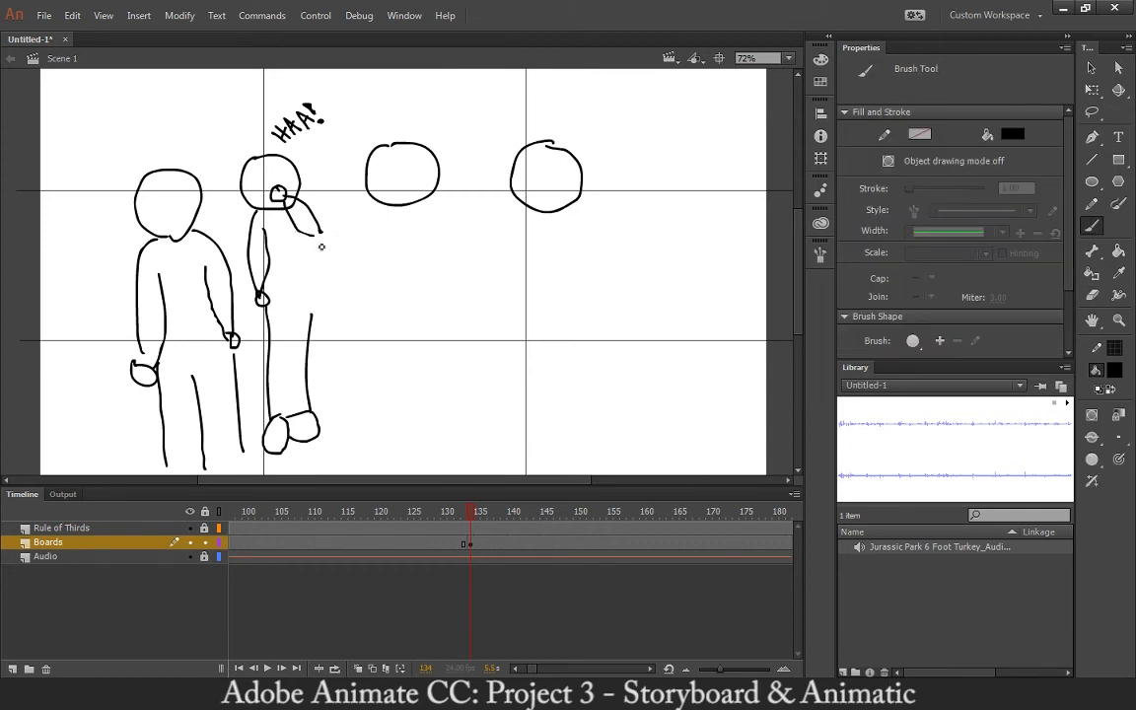
Close the second figure's raised elbow and draw its waistline and the side of its torso
mouse_move(307, 237)
mouse_down()
mouse_move(311, 251)
mouse_move(302, 239)
mouse_up()
key(ctrl+z)
mouse_move(282, 293)
mouse_down()
mouse_move(315, 317)
mouse_move(313, 246)
mouse_up()
Draw the third figure's body with two lowered arms ending in round hands, a rounded torso, two legs and oval feet
mouse_move(386, 216)
mouse_down()
mouse_move(352, 269)
mouse_move(352, 259)
mouse_move(395, 242)
mouse_move(366, 263)
mouse_move(385, 310)
mouse_move(426, 321)
mouse_move(436, 235)
mouse_up()
mouse_move(444, 245)
mouse_down()
mouse_move(448, 308)
mouse_move(458, 302)
mouse_up()
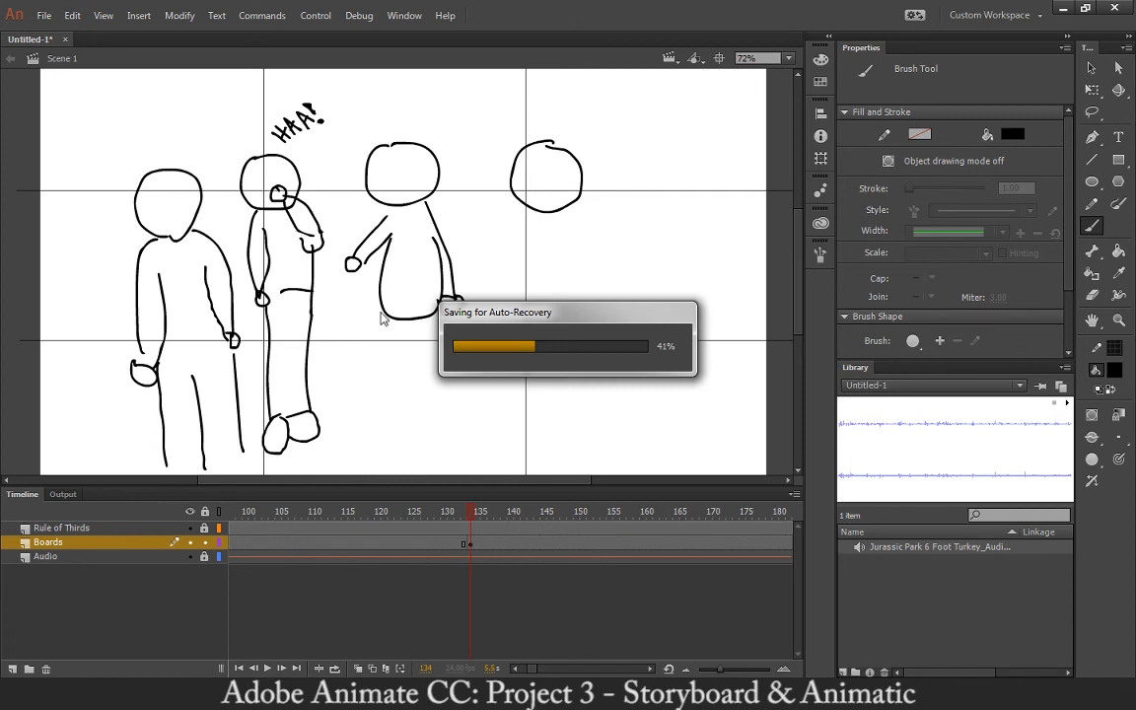
drag(384, 315, 382, 414)
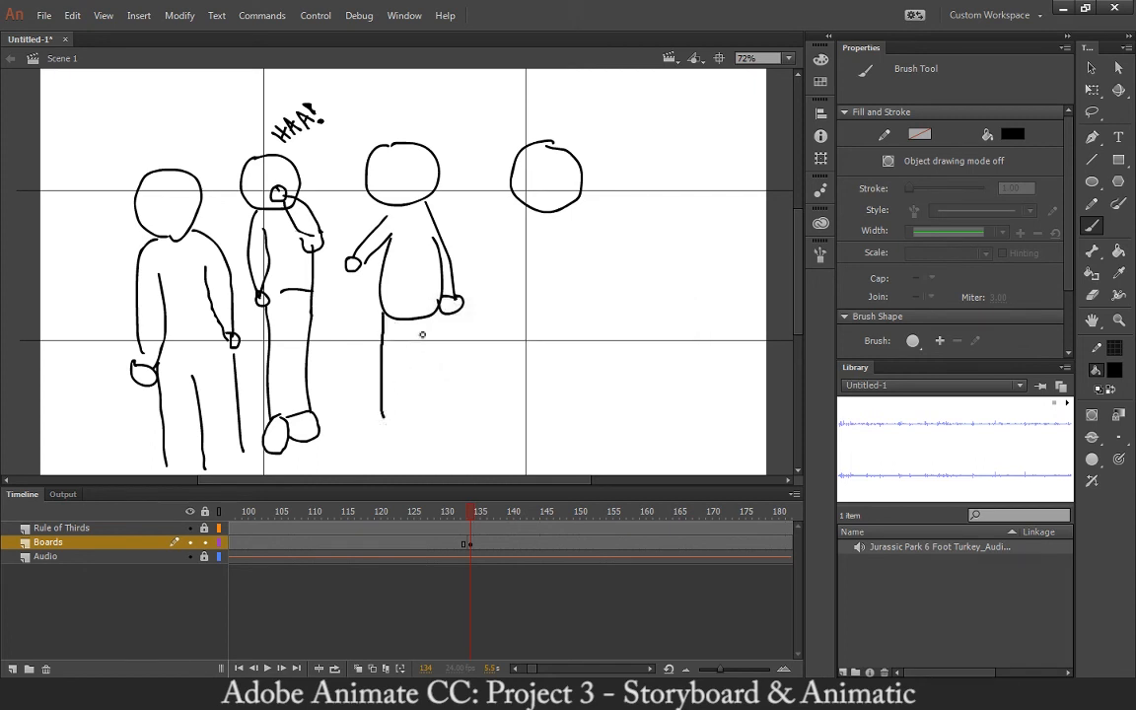
drag(412, 334, 409, 415)
mouse_move(440, 316)
mouse_down()
mouse_move(445, 428)
mouse_move(397, 419)
mouse_move(378, 433)
mouse_move(403, 449)
mouse_move(414, 419)
mouse_move(446, 430)
mouse_up()
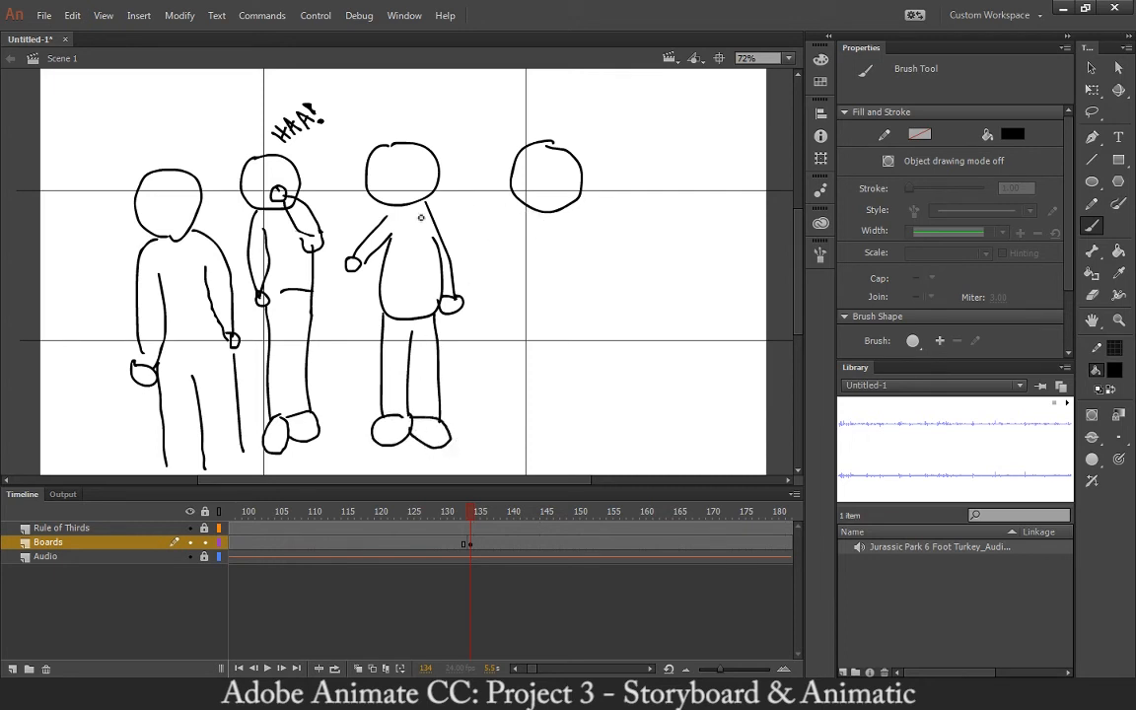
Give all four figures faces: a smile for the third, open mouths for the first and fourth, and eyes for the second
mouse_move(386, 163)
mouse_down()
mouse_move(386, 178)
mouse_move(410, 173)
mouse_up()
mouse_move(535, 164)
mouse_down()
mouse_move(561, 180)
mouse_move(547, 195)
mouse_up()
drag(279, 170, 279, 179)
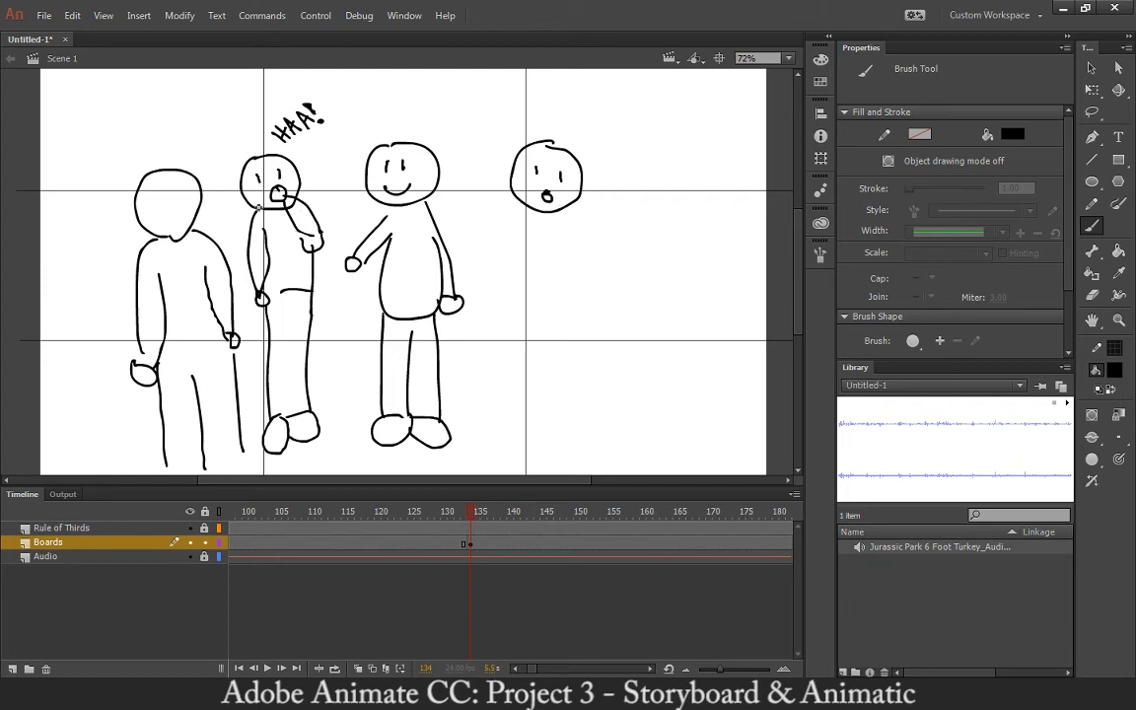
mouse_move(151, 198)
mouse_down()
mouse_move(179, 197)
mouse_move(165, 227)
mouse_move(180, 219)
mouse_up()
Draw the fourth figure's body with arms held outward, round hands, a straight-sided torso, two legs and oval feet
mouse_move(525, 208)
mouse_down()
mouse_move(484, 283)
mouse_move(512, 268)
mouse_move(531, 233)
mouse_move(528, 301)
mouse_up()
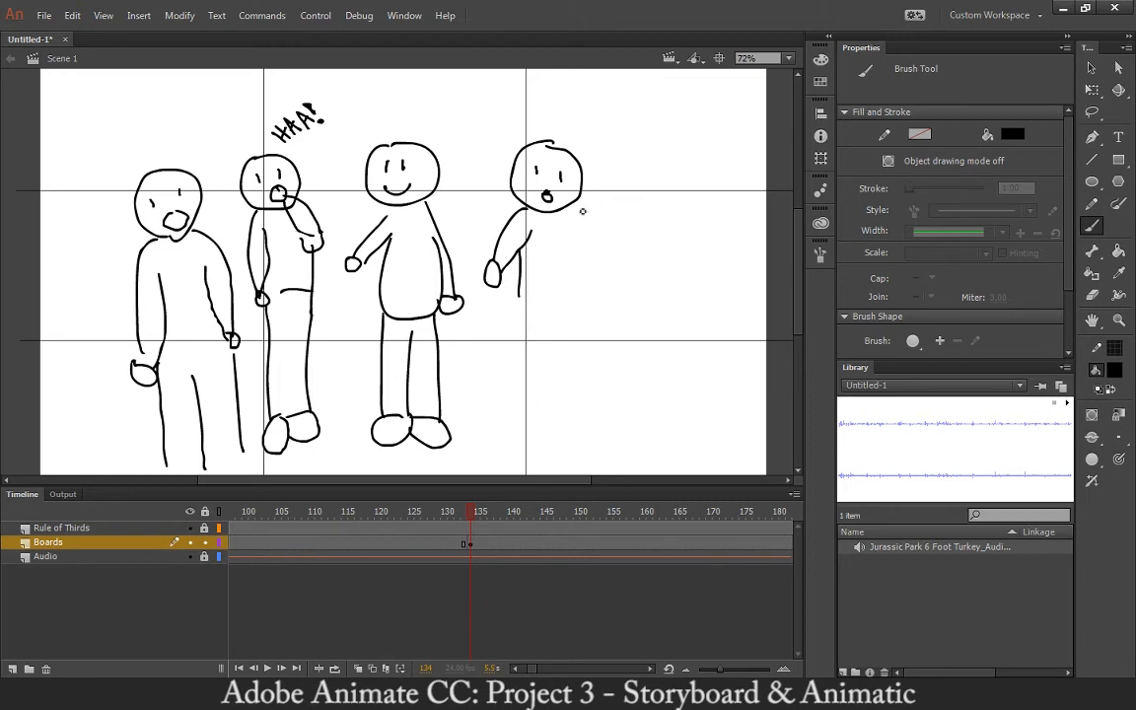
mouse_move(573, 203)
mouse_down()
mouse_move(632, 274)
mouse_move(579, 244)
mouse_move(597, 259)
mouse_move(593, 295)
mouse_up()
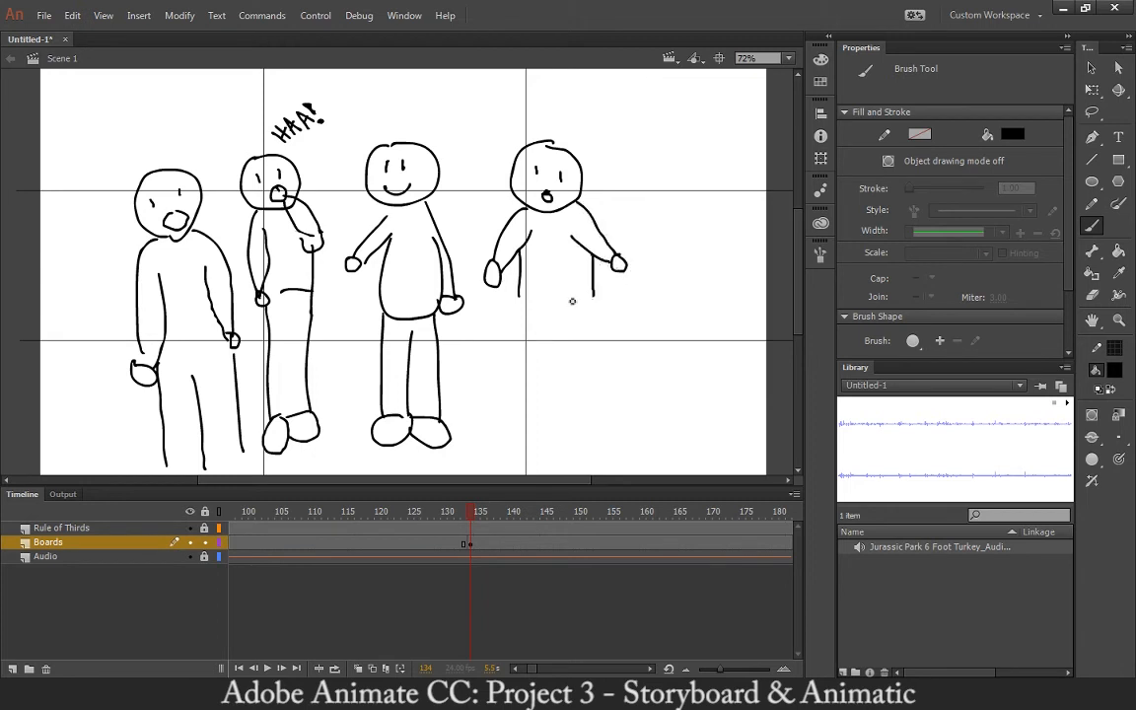
key(ctrl+z)
mouse_move(583, 249)
mouse_down()
mouse_move(589, 305)
mouse_move(552, 311)
mouse_move(532, 296)
mouse_move(522, 421)
mouse_up()
drag(558, 312, 558, 409)
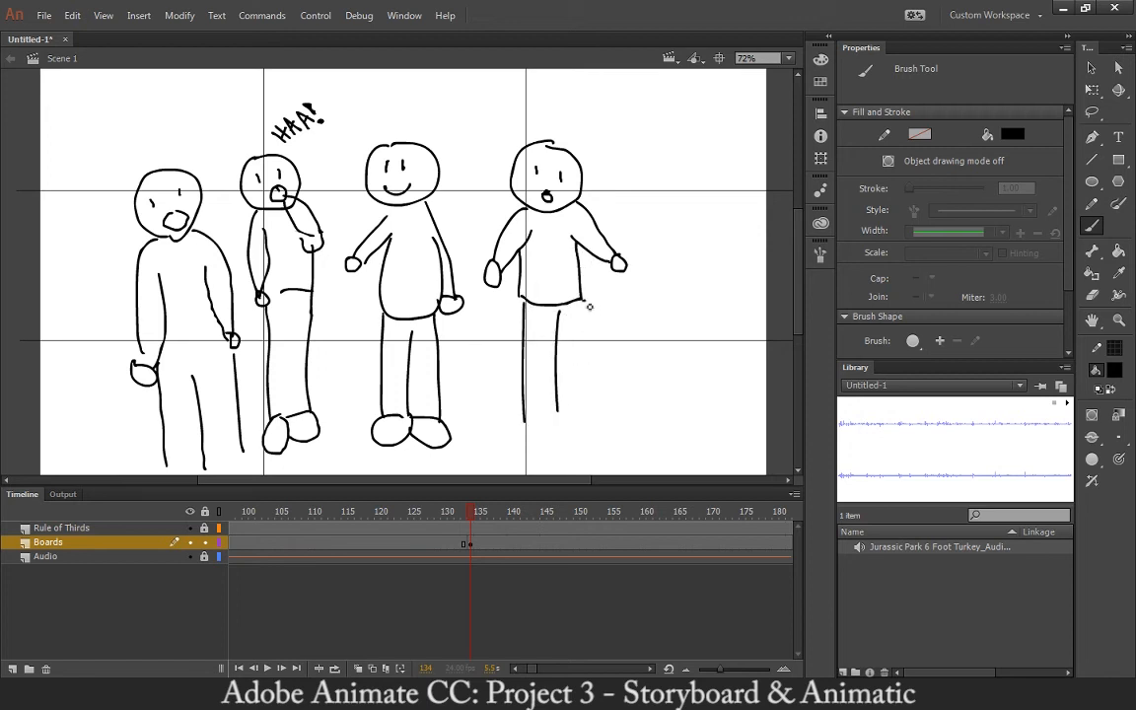
mouse_move(589, 307)
mouse_down()
mouse_move(593, 422)
mouse_move(560, 418)
mouse_move(528, 444)
mouse_move(552, 451)
mouse_move(553, 419)
mouse_move(533, 426)
mouse_move(532, 448)
mouse_move(557, 446)
mouse_move(558, 423)
mouse_move(576, 450)
mouse_move(598, 455)
mouse_move(608, 441)
mouse_move(564, 421)
mouse_up()
key(ctrl+z)
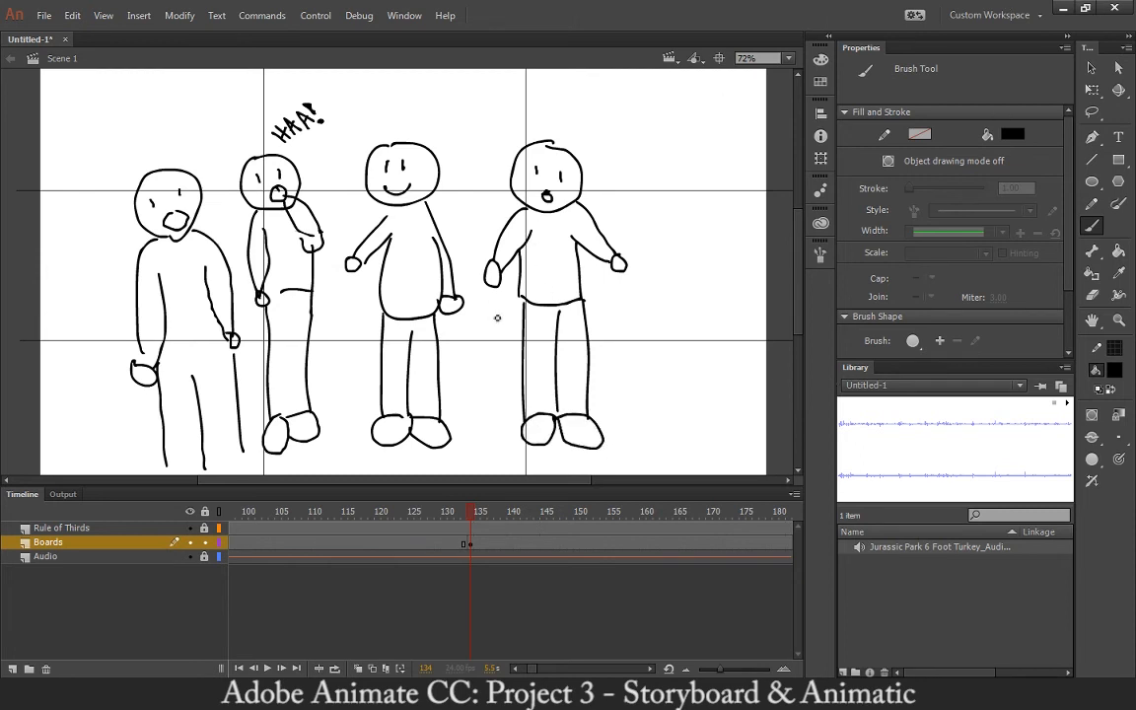
Preview the animatic through the board of four onlookers as a test movie and close the preview
key(ctrl+Return)
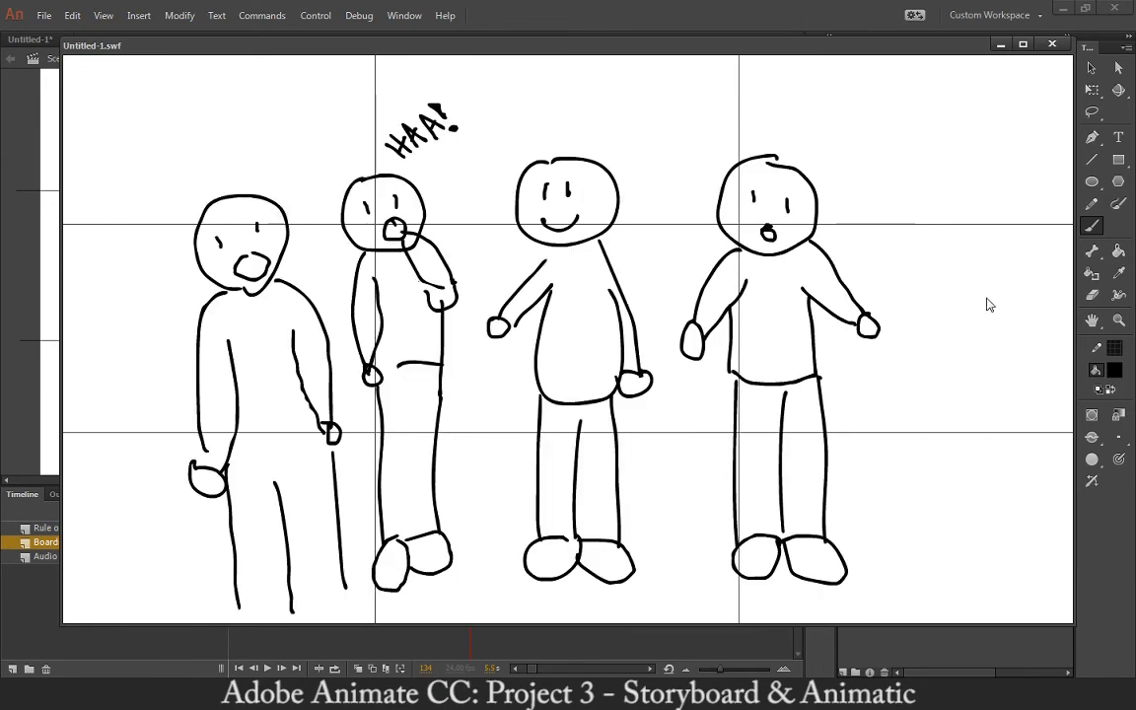
click(1052, 46)
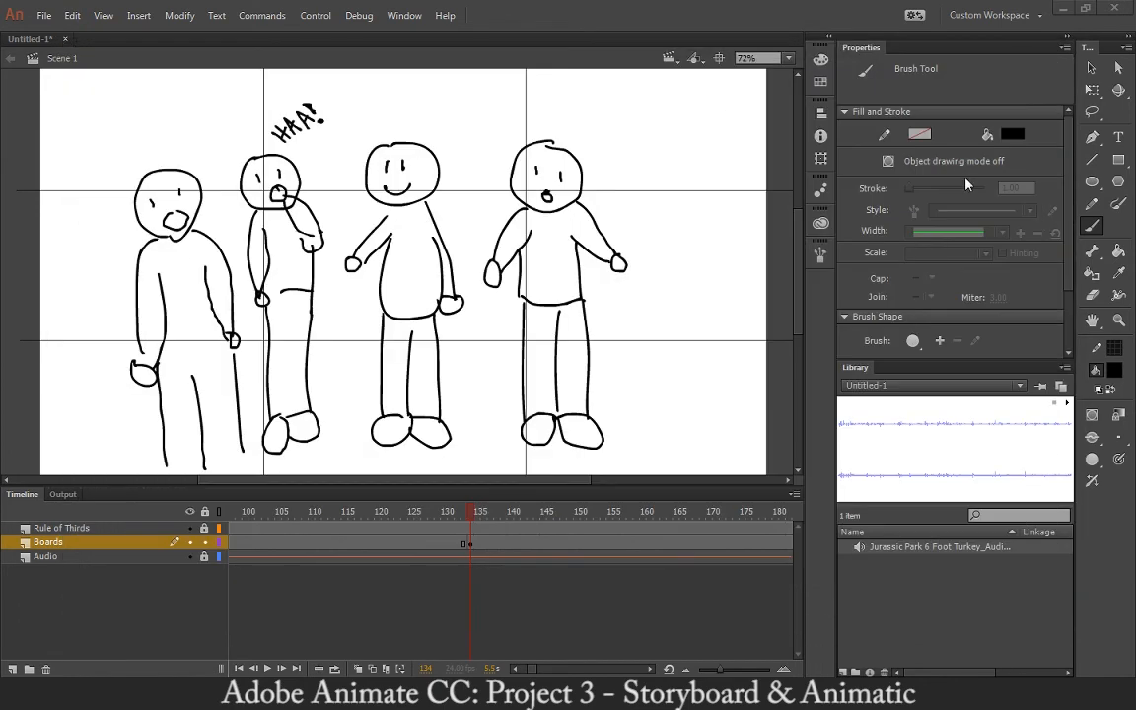
Play the audio onward from frame 134 to find the next beat and insert a blank keyframe on the Boards layer at frame 178
mouse_move(474, 514)
mouse_down()
mouse_move(606, 523)
mouse_move(474, 526)
mouse_up()
key(Return)
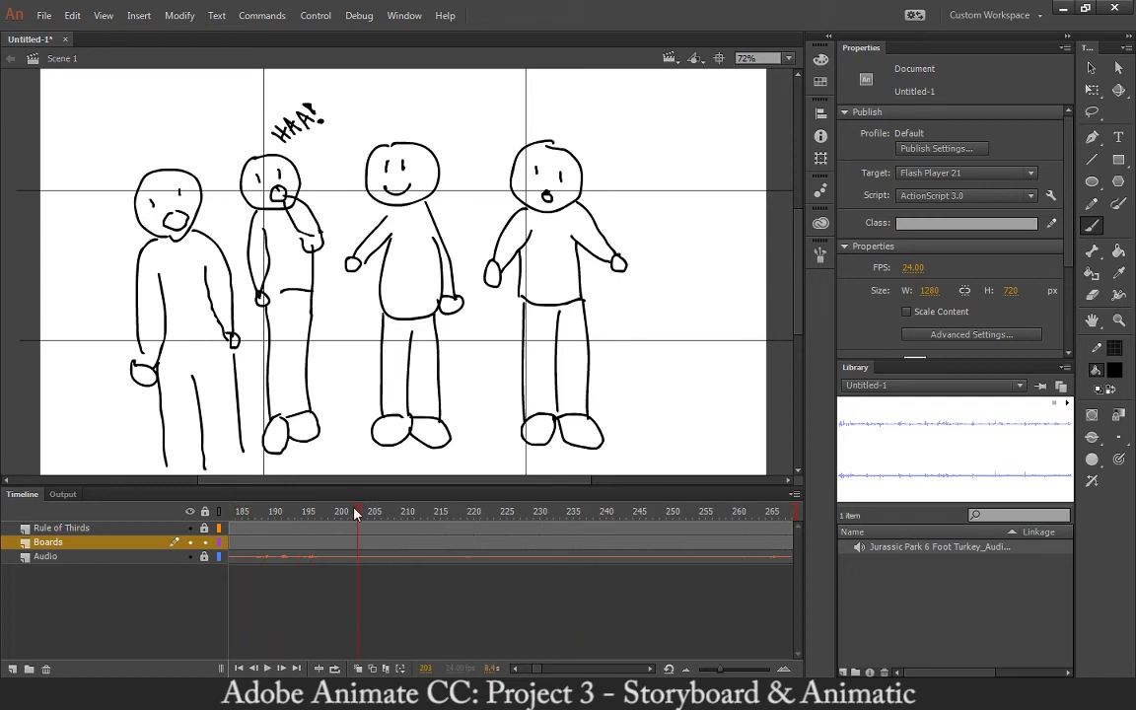
drag(252, 518, 206, 518)
key(Return)
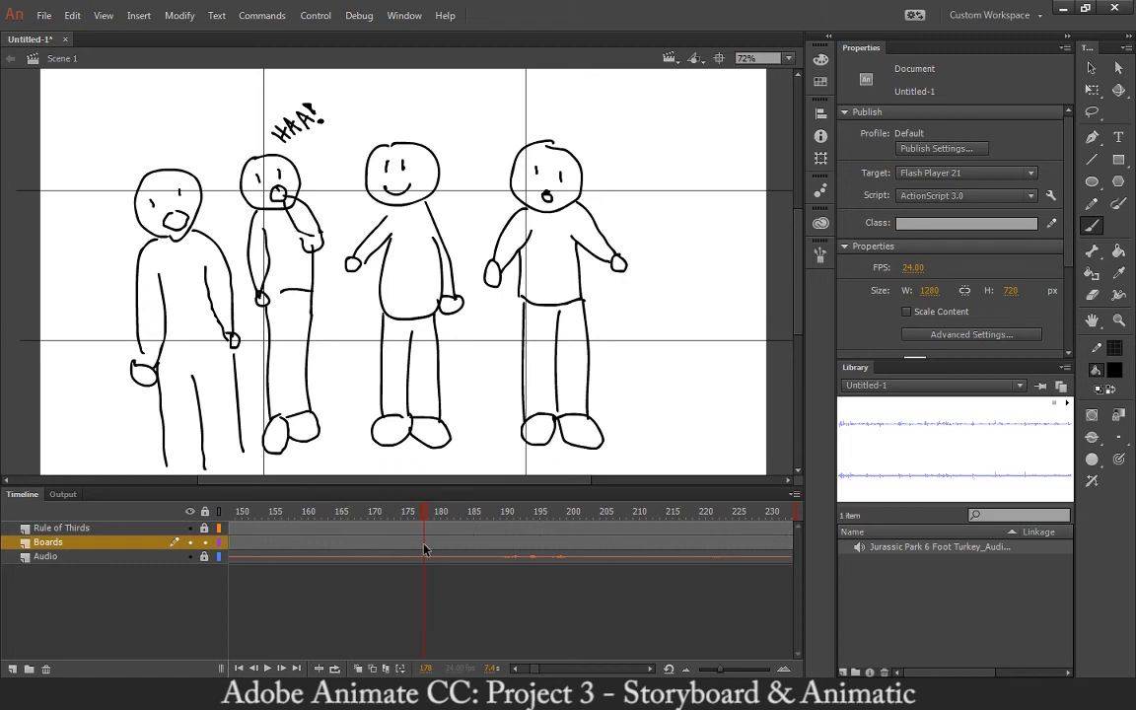
key(F7)
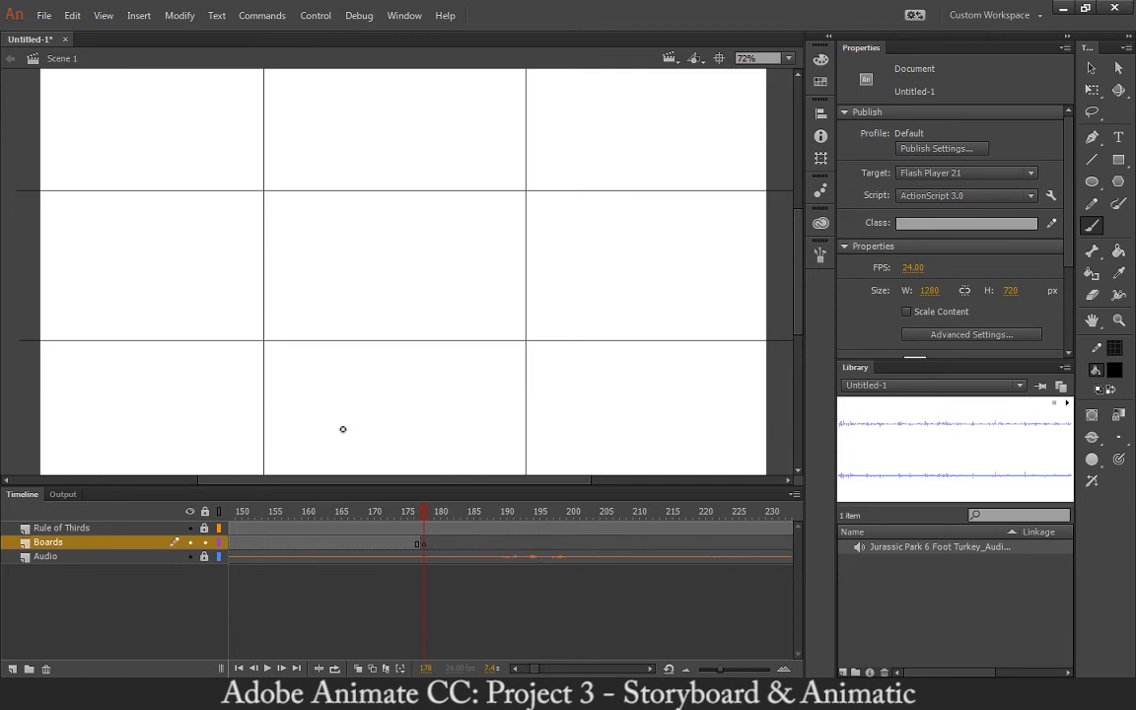
Draw a three-toed bird foot near the board's lower edge with a thin two-line leg rising to the lower thirds line
mouse_move(327, 435)
mouse_down()
mouse_move(318, 445)
mouse_move(329, 457)
mouse_move(352, 447)
mouse_move(361, 455)
mouse_move(359, 439)
mouse_move(336, 452)
mouse_move(353, 407)
mouse_up()
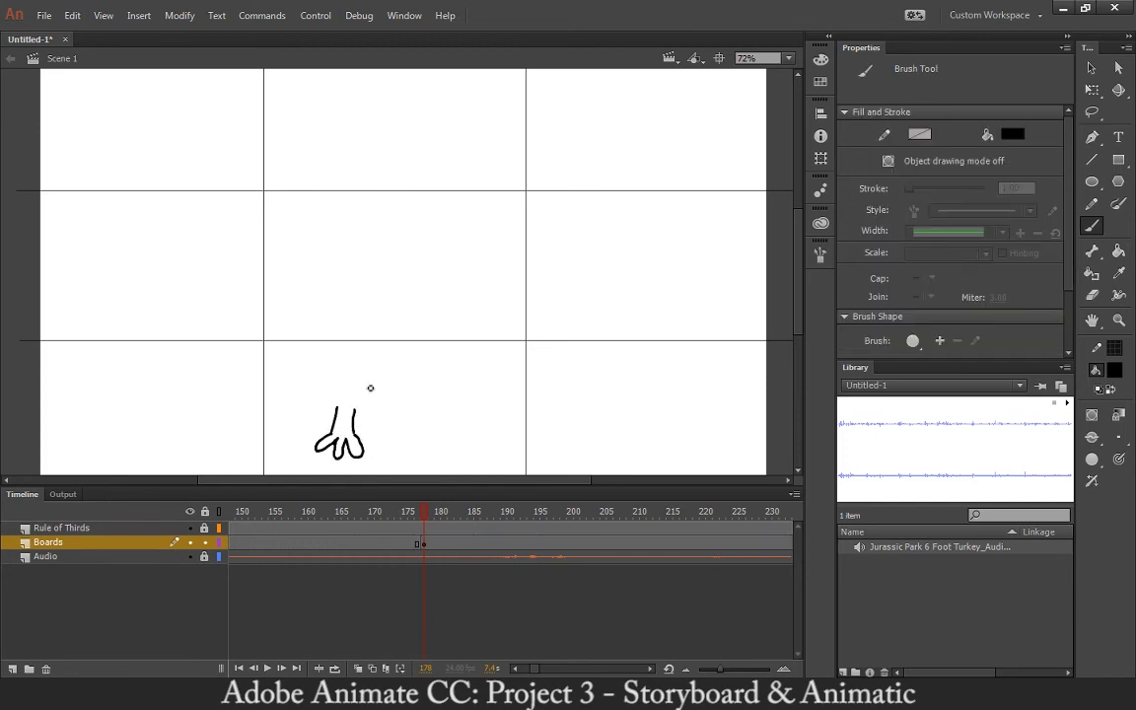
key(ctrl+z)
key(ctrl+z)
drag(344, 428, 342, 352)
drag(349, 426, 348, 358)
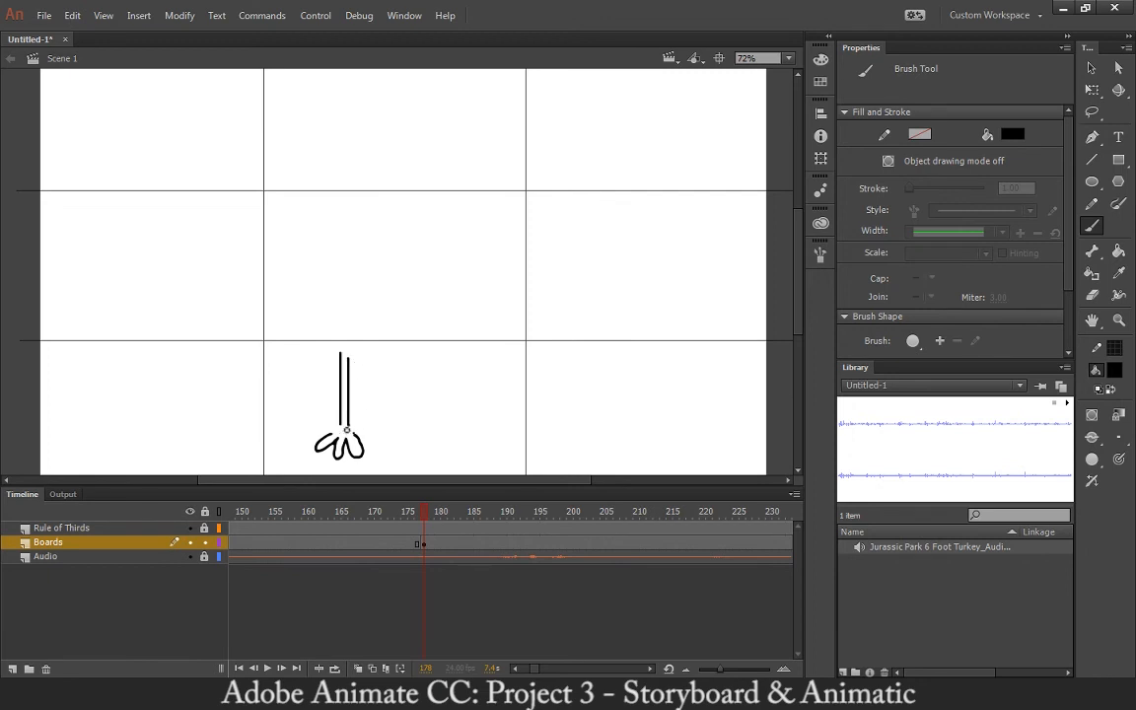
drag(331, 436, 340, 424)
Draw the turkey's two round eyes with pupils, its long pointed beak with a lower jaw, and a thin neck
mouse_move(362, 89)
mouse_down()
mouse_move(351, 110)
mouse_move(361, 113)
mouse_move(362, 90)
mouse_up()
key(ctrl+z)
mouse_move(353, 93)
mouse_down()
mouse_move(345, 104)
mouse_move(360, 102)
mouse_move(352, 86)
mouse_move(372, 171)
mouse_move(385, 166)
mouse_move(383, 92)
mouse_move(405, 102)
mouse_move(375, 97)
mouse_move(398, 90)
mouse_move(401, 111)
mouse_move(374, 106)
mouse_up()
key(ctrl+z)
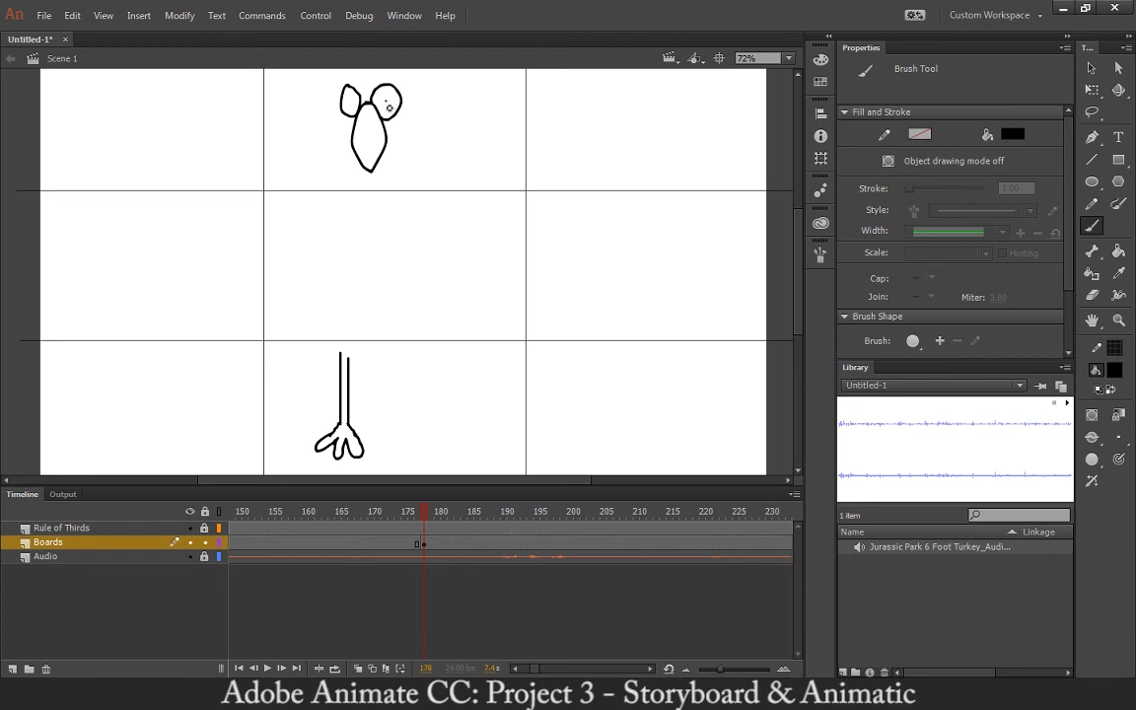
click(386, 101)
click(350, 102)
mouse_move(357, 159)
mouse_down()
mouse_move(384, 182)
mouse_move(392, 160)
mouse_move(365, 209)
mouse_move(375, 232)
mouse_move(370, 183)
mouse_up()
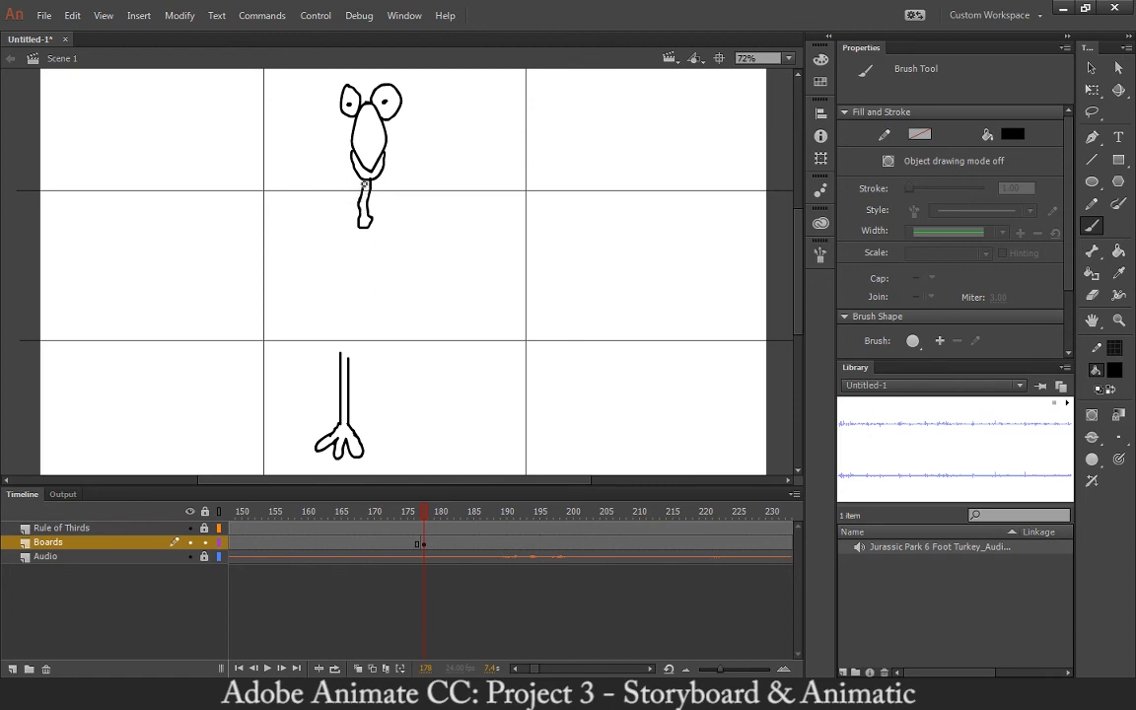
Outline the turkey's head around the eyes and beak, and draw its rounded belly above the leg
drag(365, 193, 324, 134)
key(ctrl+z)
key(ctrl+z)
mouse_move(405, 80)
mouse_down()
mouse_move(355, 69)
mouse_move(334, 91)
mouse_move(345, 164)
mouse_move(394, 169)
mouse_move(412, 118)
mouse_move(402, 77)
mouse_up()
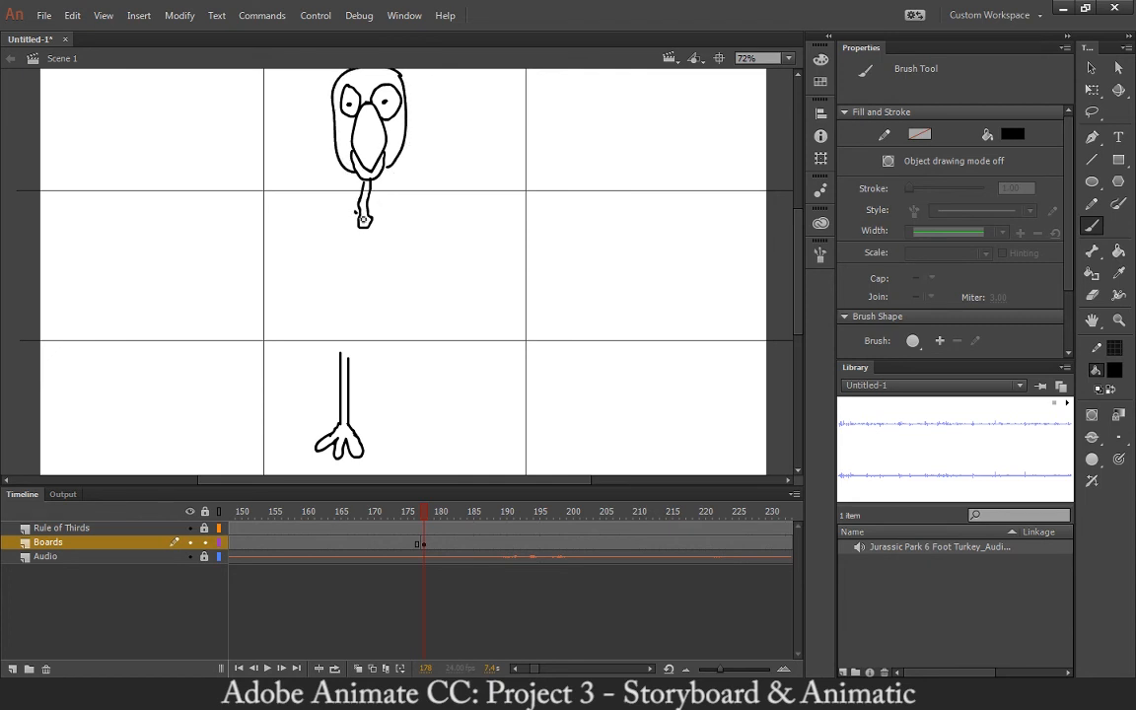
drag(363, 218, 367, 223)
mouse_move(308, 296)
mouse_down()
mouse_move(340, 348)
mouse_move(370, 364)
mouse_move(403, 352)
mouse_move(420, 316)
mouse_move(417, 282)
mouse_up()
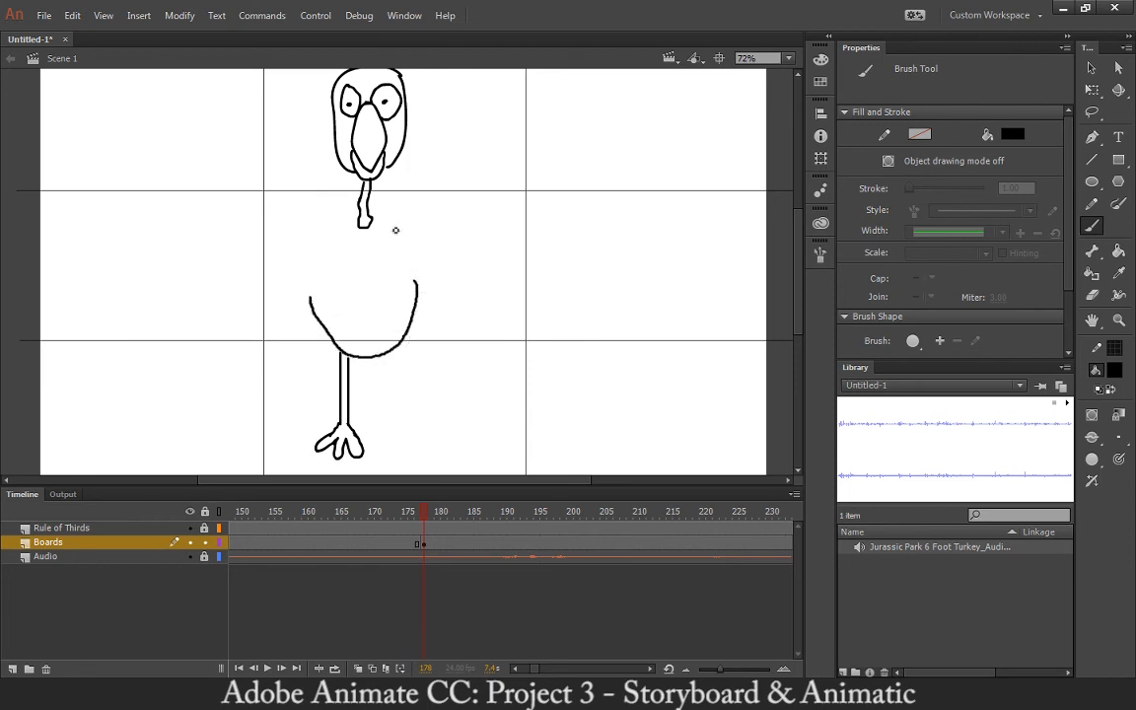
mouse_move(381, 227)
mouse_down()
mouse_move(398, 265)
mouse_move(449, 299)
mouse_up()
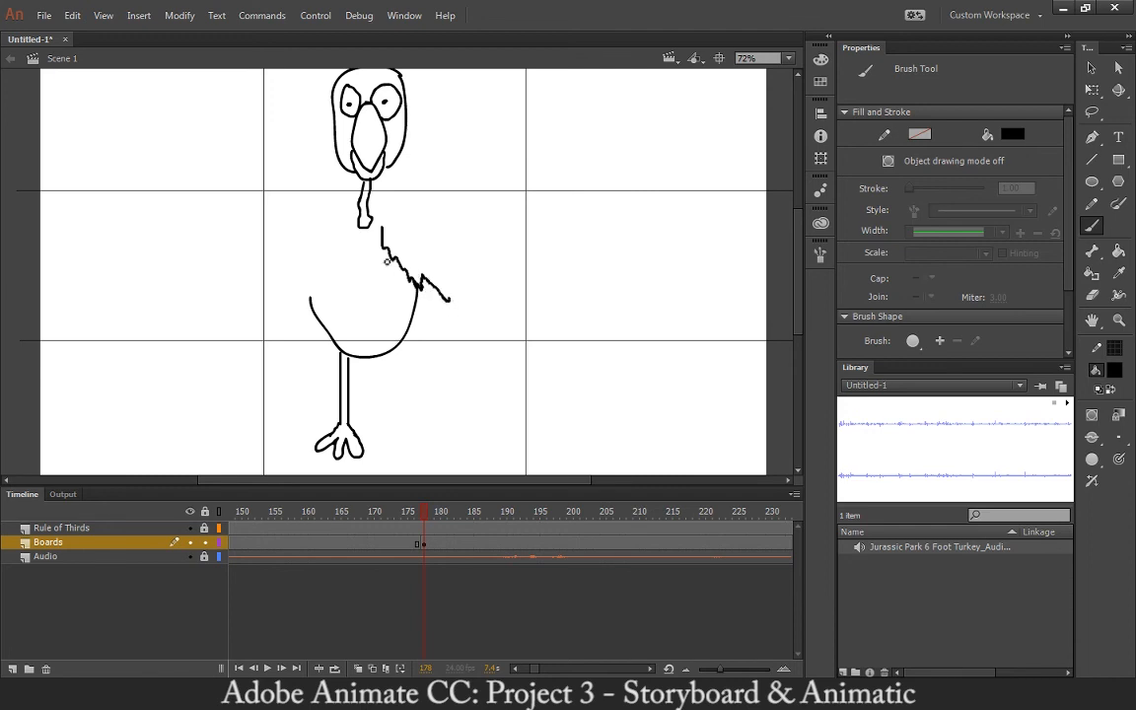
key(ctrl+z)
key(ctrl+z)
mouse_move(377, 228)
mouse_down()
mouse_move(393, 280)
mouse_move(452, 340)
mouse_move(456, 316)
mouse_move(439, 288)
mouse_up()
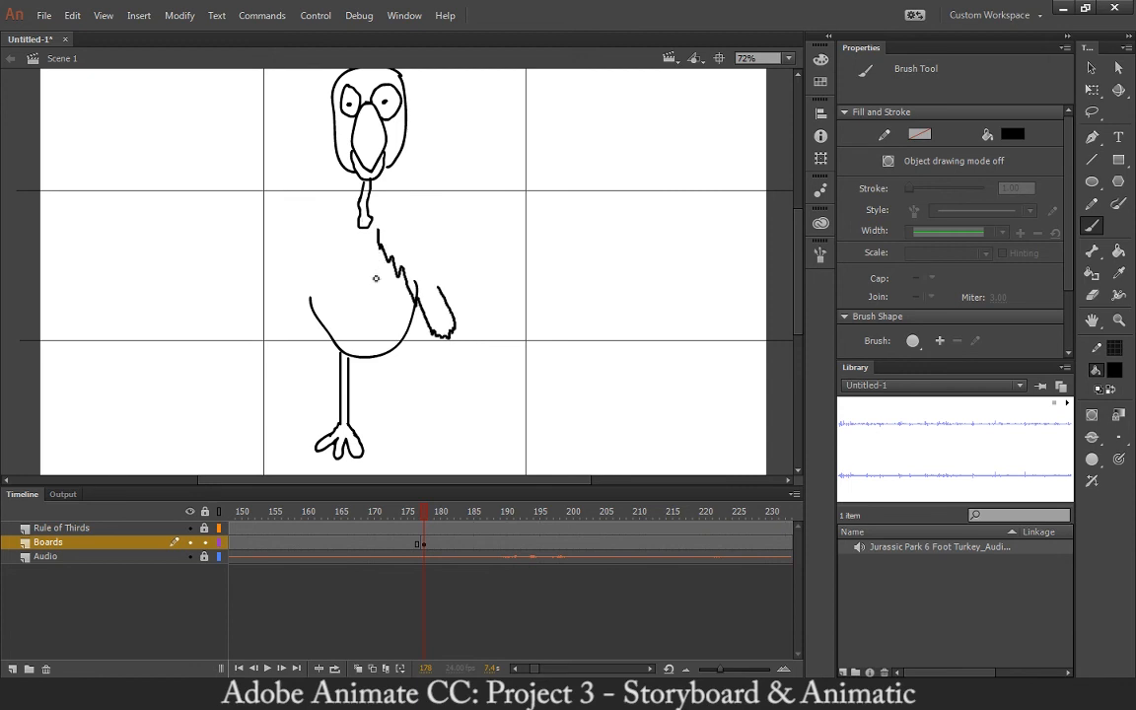
key(ctrl+z)
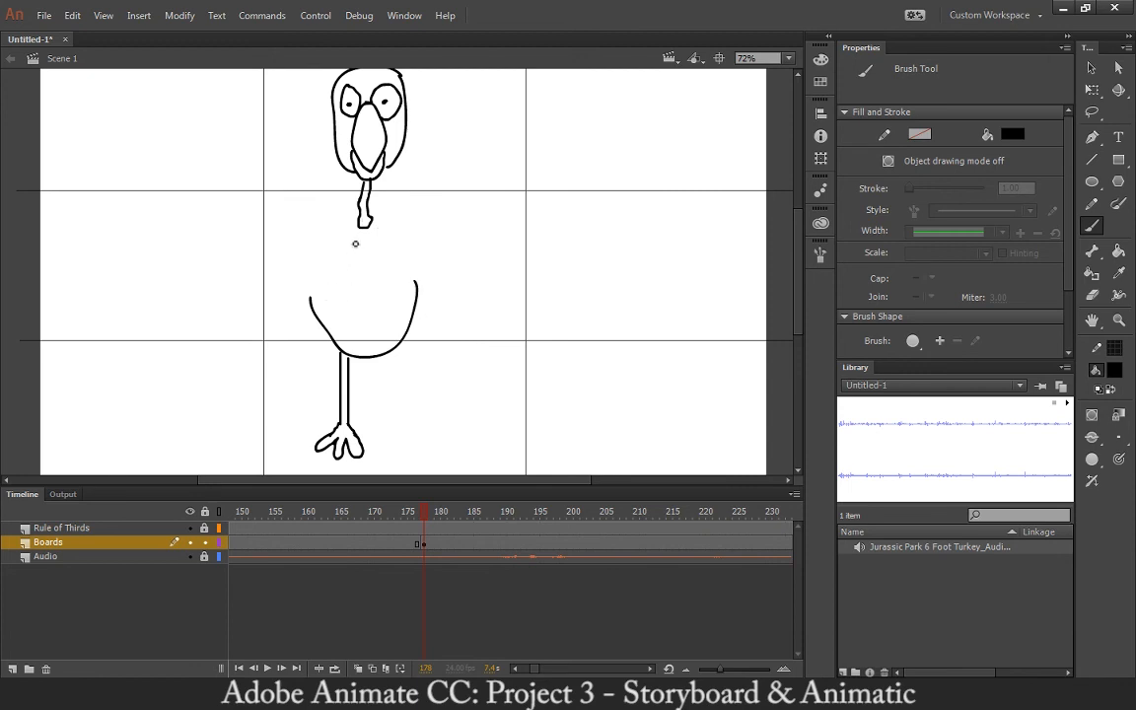
Draw a jagged-edged feathered wing on each side of the turkey's body, meeting at the base of the neck
mouse_move(352, 234)
mouse_down()
mouse_move(346, 286)
mouse_move(302, 326)
mouse_move(283, 316)
mouse_move(296, 259)
mouse_move(361, 231)
mouse_move(378, 233)
mouse_move(395, 273)
mouse_move(442, 298)
mouse_move(441, 267)
mouse_move(373, 224)
mouse_up()
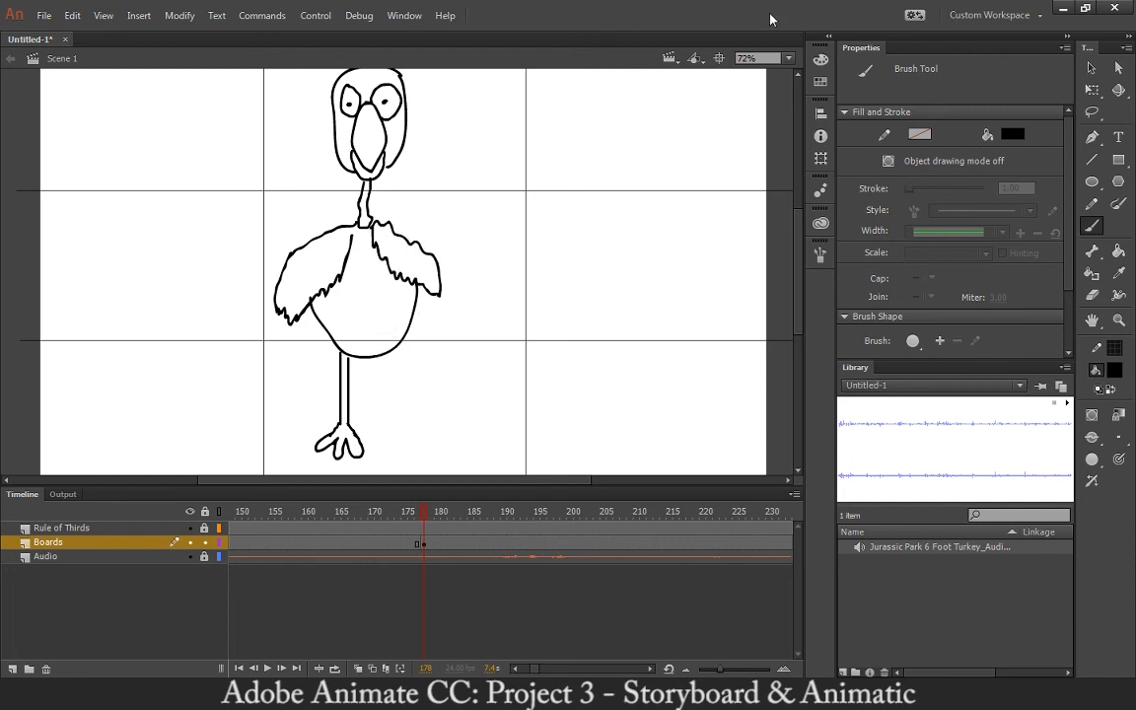
Erase the join between the leg and the belly, and place a copy of the leg and foot under the belly's other side
click(1091, 69)
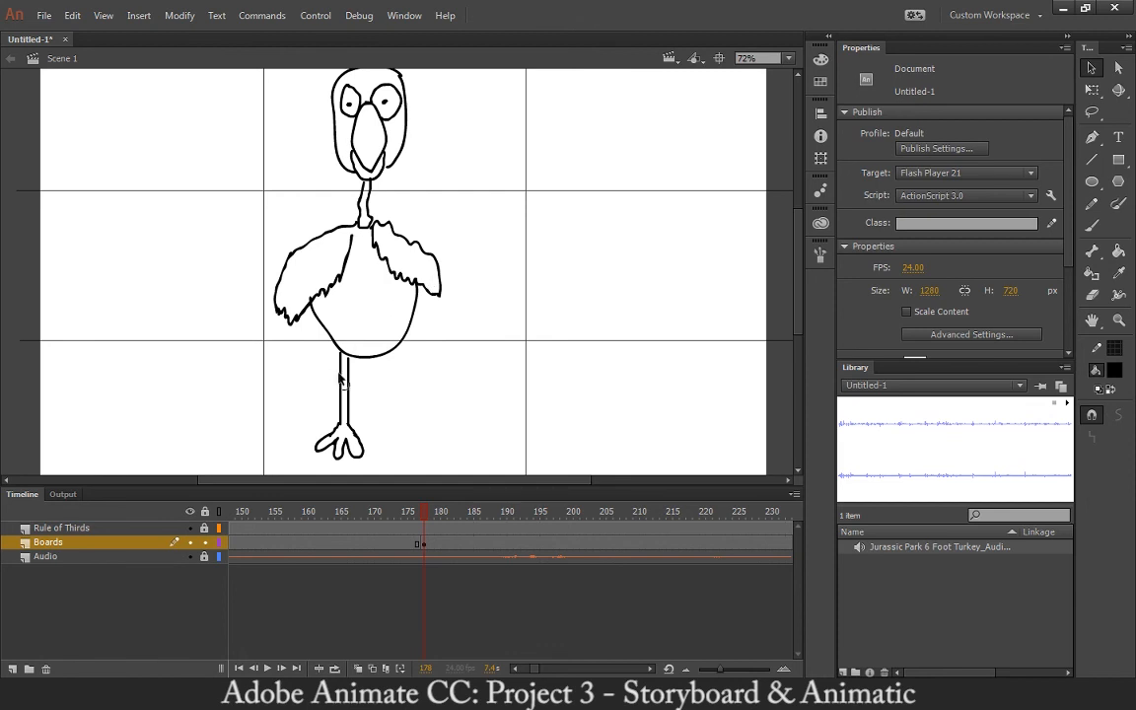
key(ctrl+a)
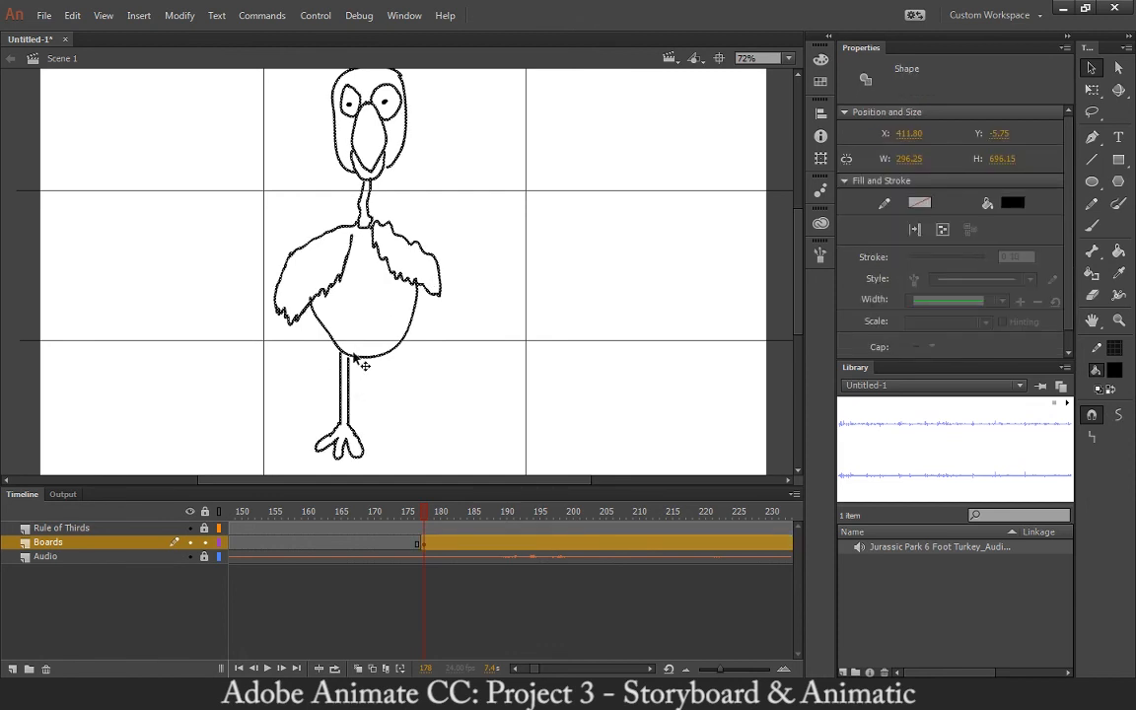
click(320, 343)
key(e)
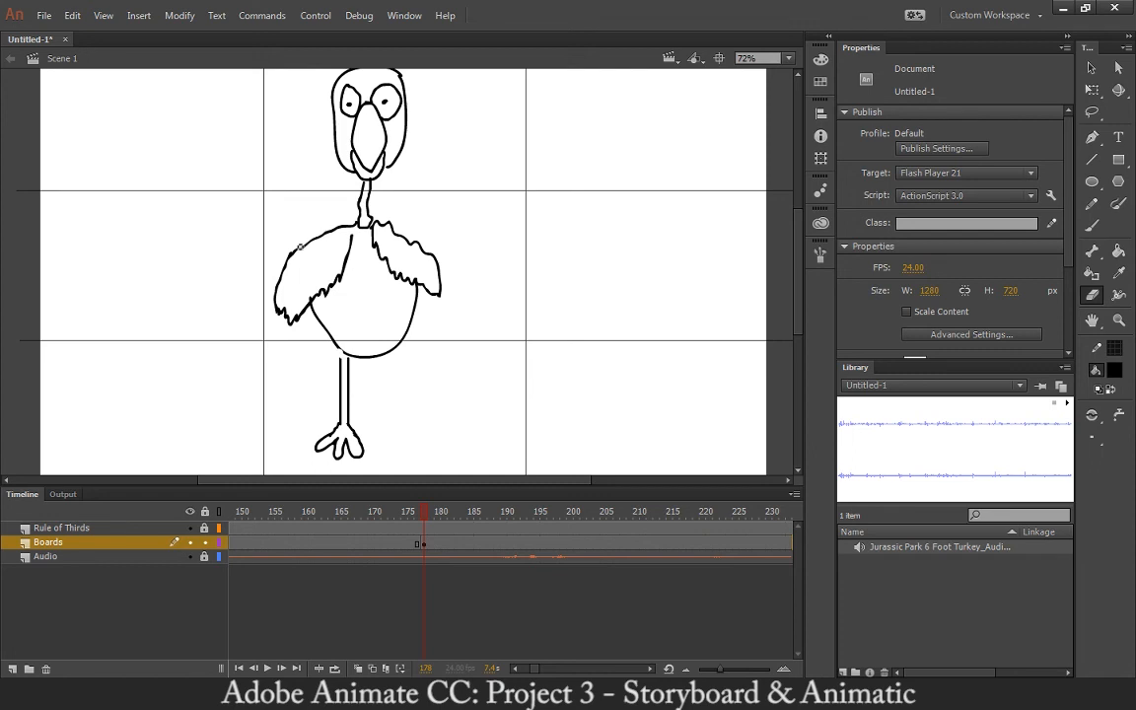
key(v)
click(344, 384)
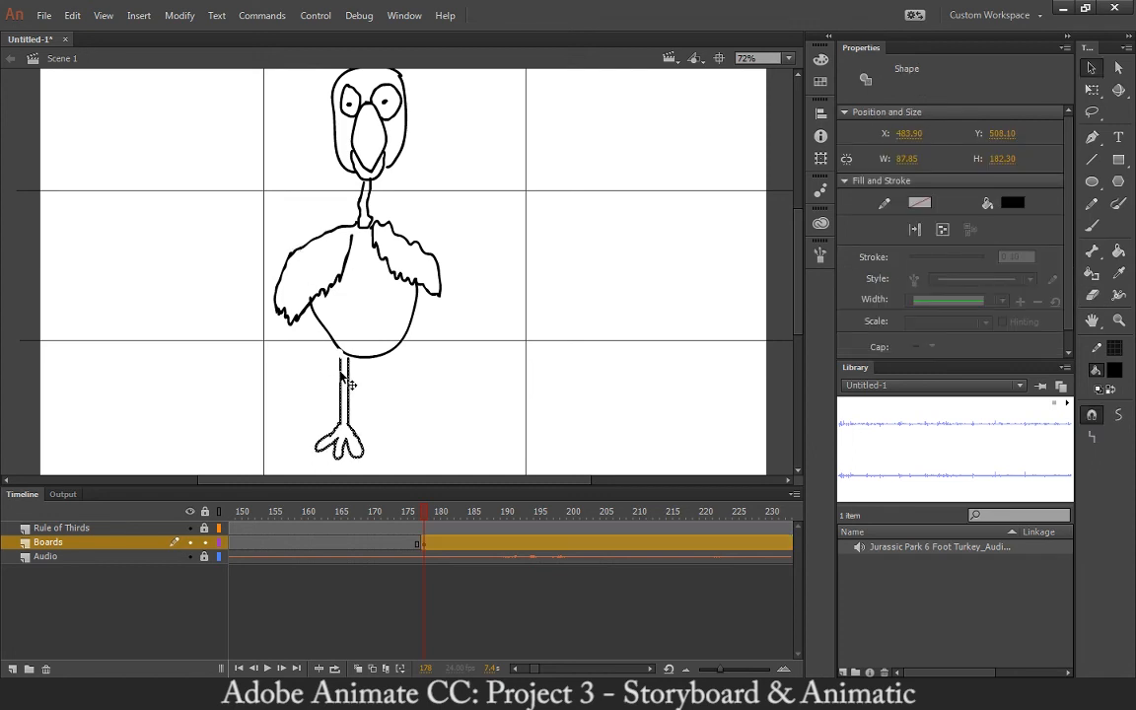
drag(344, 384, 405, 386)
click(442, 386)
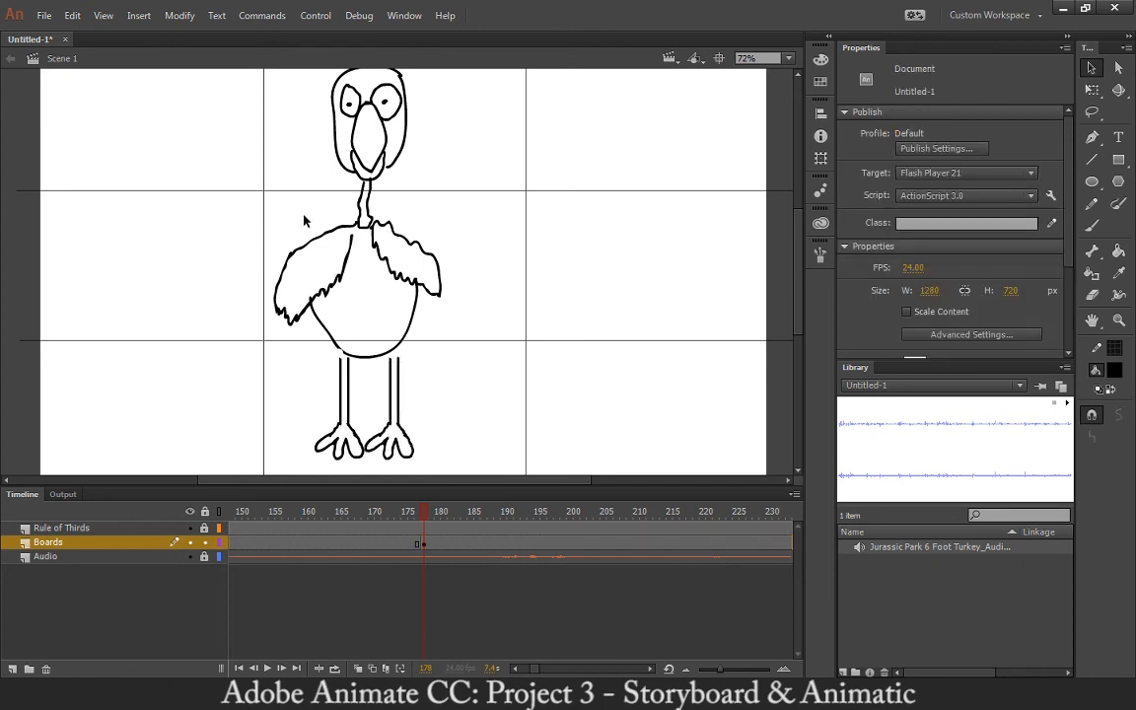
Draw a full-height measuring bracket beside the turkey using straight lines with stroke 3, including a short pointer line outward from its middle
click(1091, 159)
mouse_move(424, 78)
mouse_down()
mouse_move(469, 77)
mouse_move(450, 428)
mouse_up()
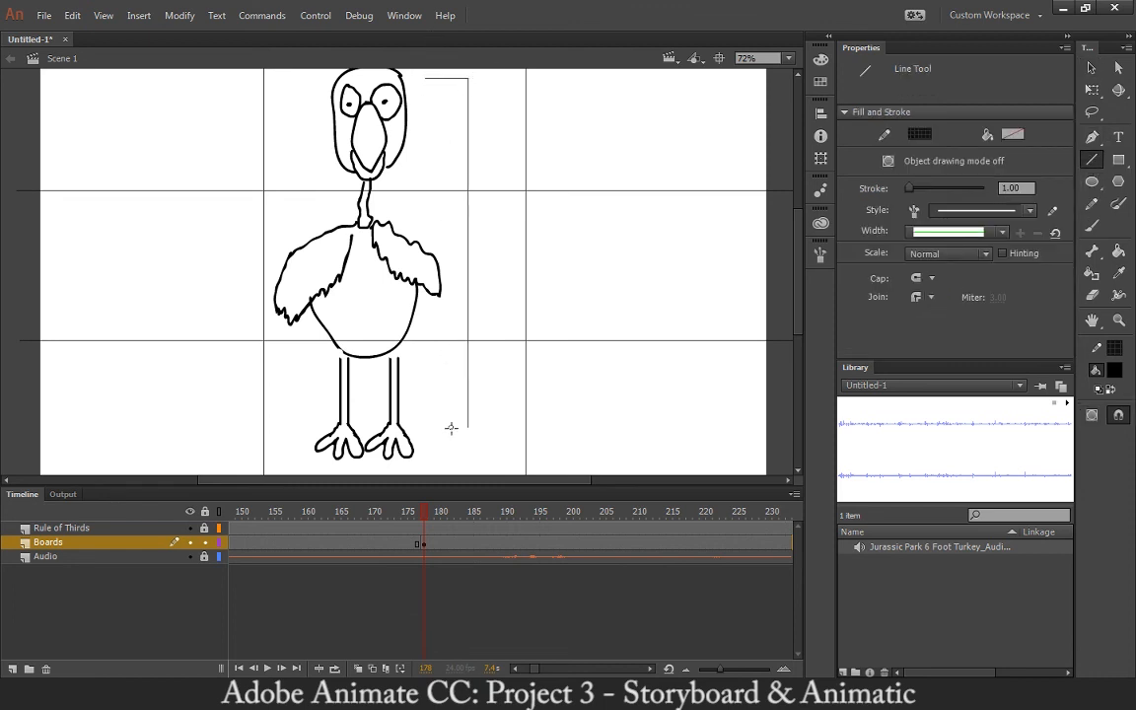
key(ctrl+z)
key(ctrl+z)
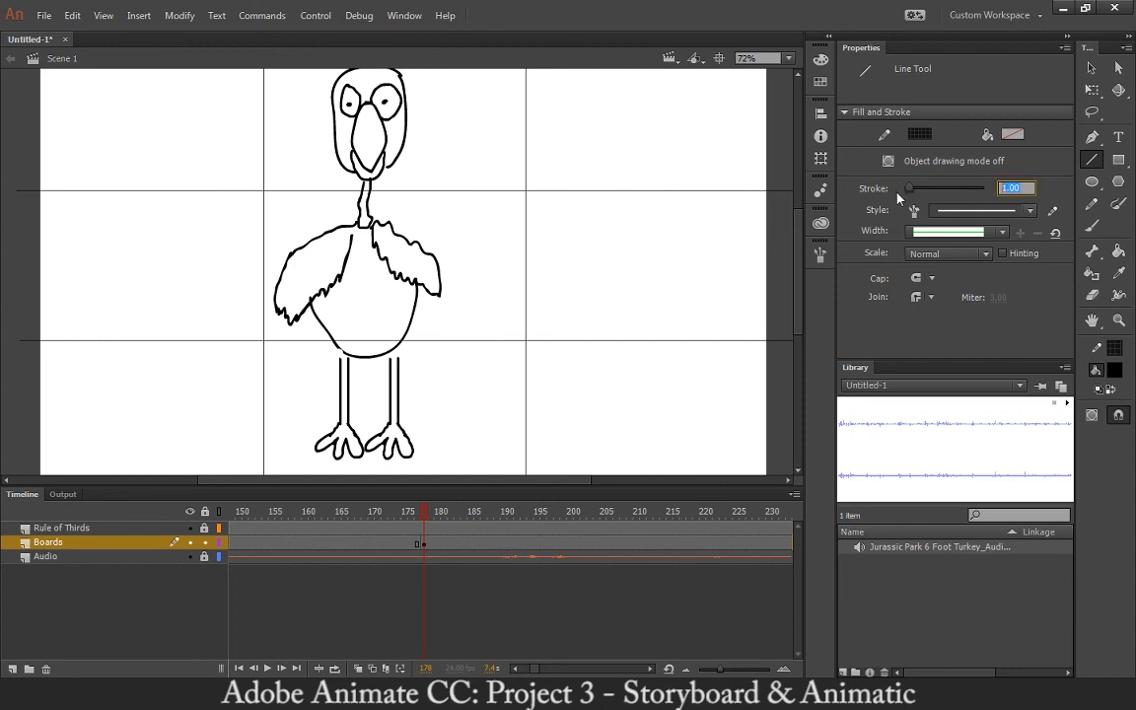
text(3)
key(Return)
mouse_move(435, 90)
mouse_down()
mouse_move(469, 86)
mouse_move(440, 370)
mouse_move(456, 462)
mouse_move(467, 449)
mouse_up()
drag(468, 450, 432, 451)
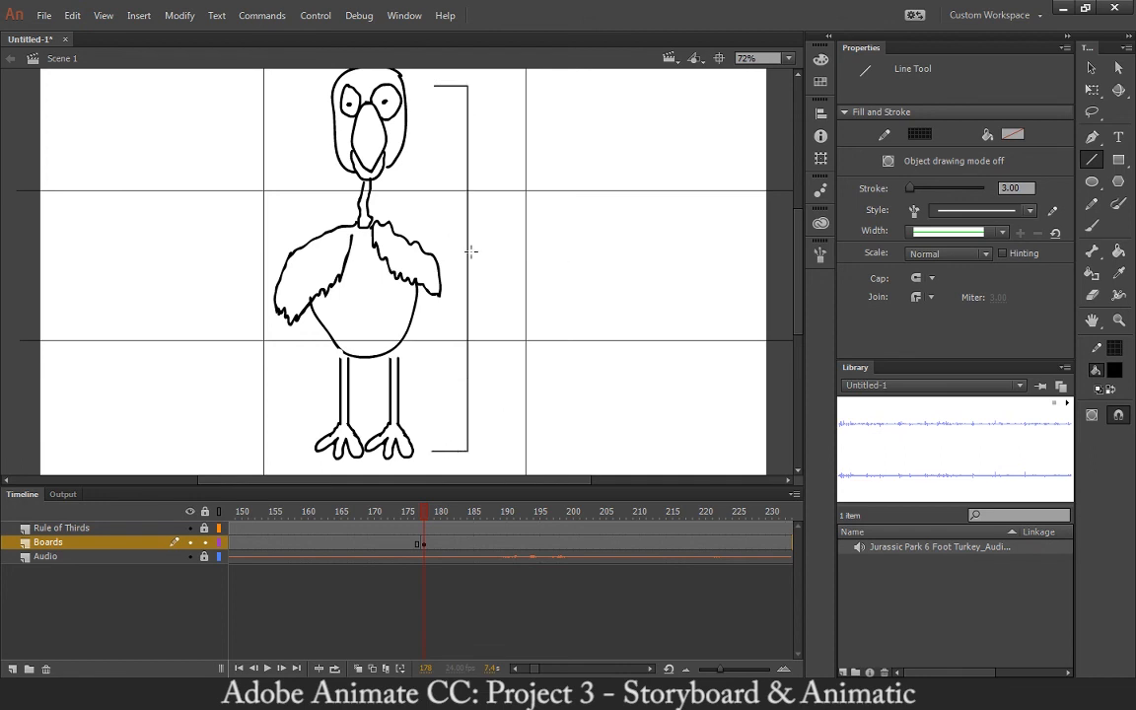
drag(469, 252, 504, 252)
Letter "6FT" by hand with the Brush next to the bracket's pointer line
key(b)
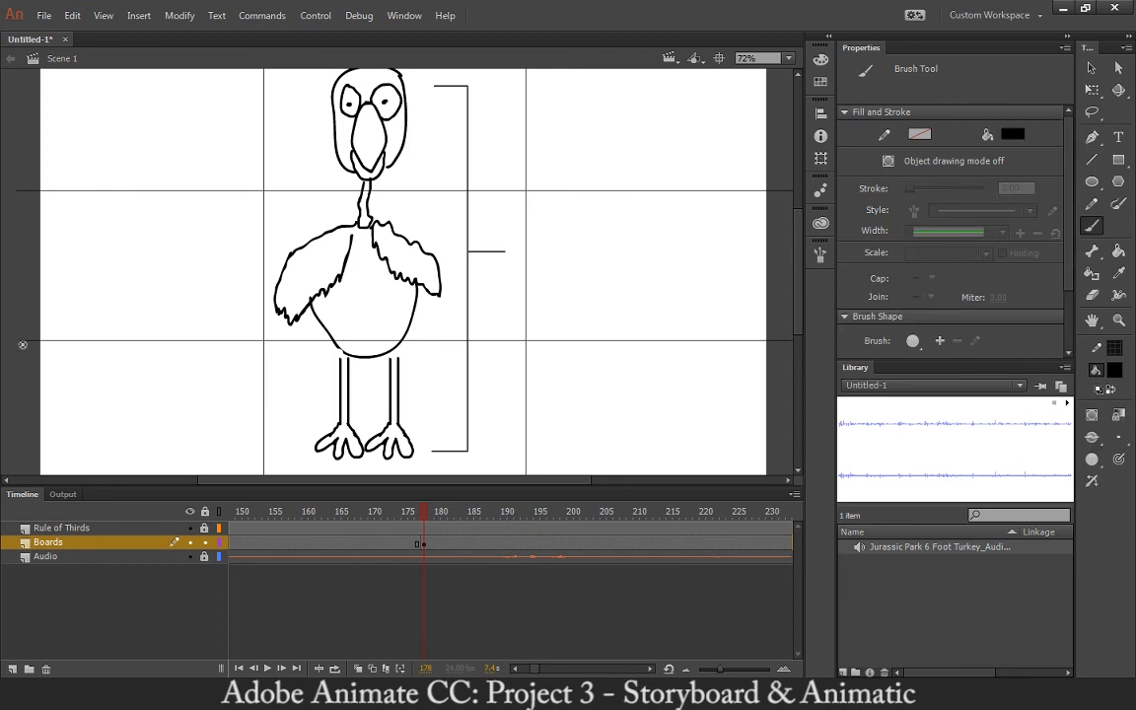
mouse_move(524, 228)
mouse_down()
mouse_move(535, 264)
mouse_move(553, 263)
mouse_move(564, 223)
mouse_move(560, 240)
mouse_move(595, 225)
mouse_move(584, 260)
mouse_up()
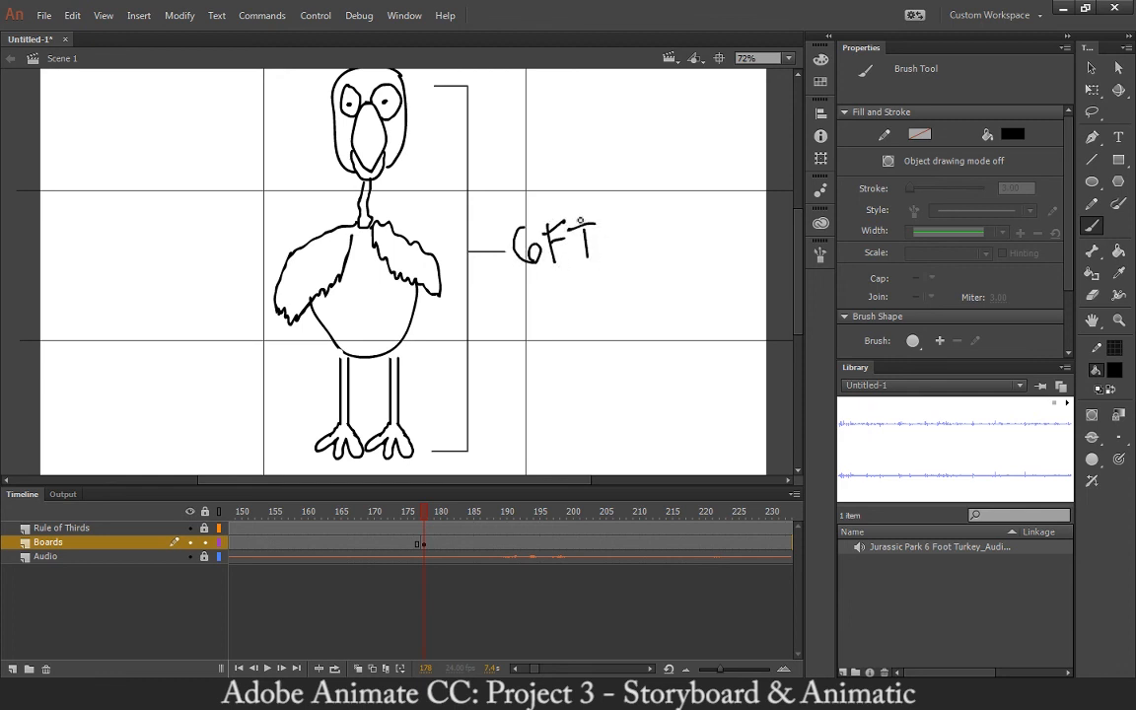
Preview the animatic through the turkey board as a test movie
key(ctrl+Return)
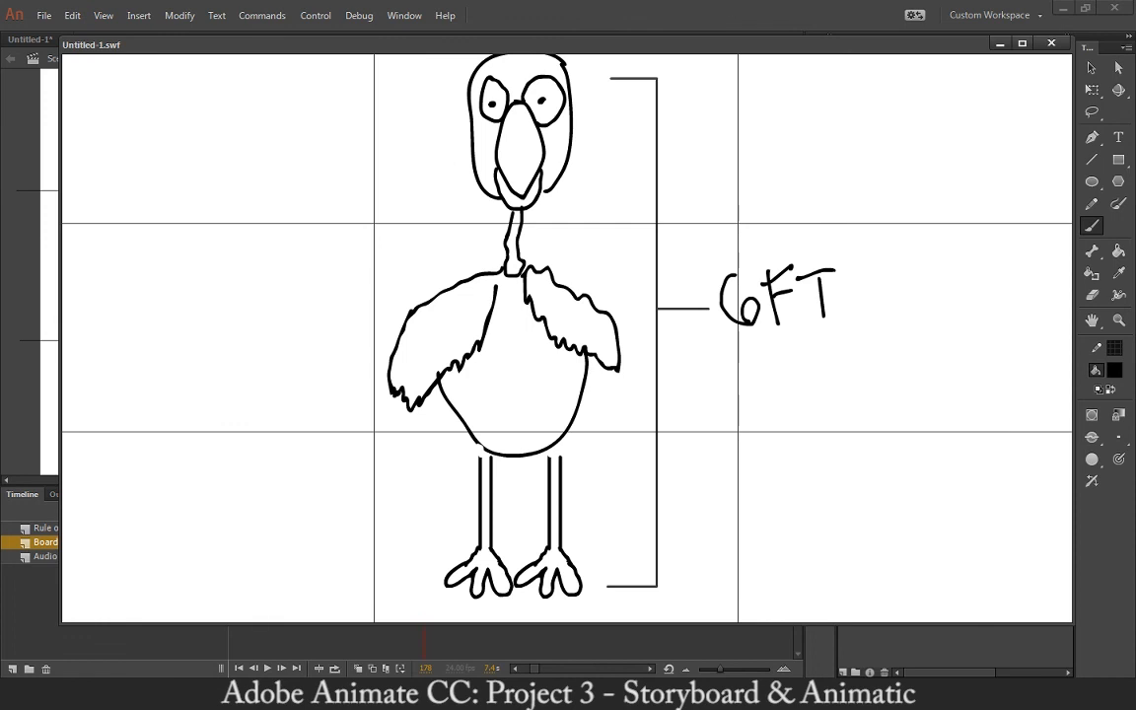
click(1092, 71)
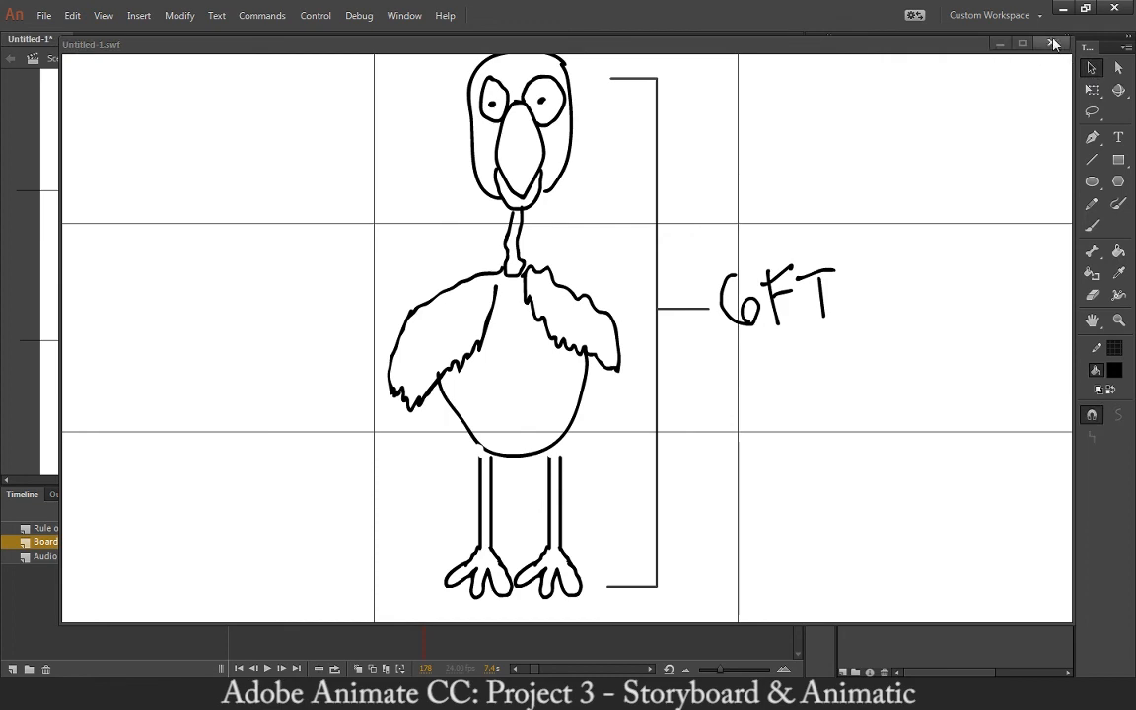
Close the test movie and review the boards along the timeline from the opening frames through the 6FT turkey board
click(1050, 43)
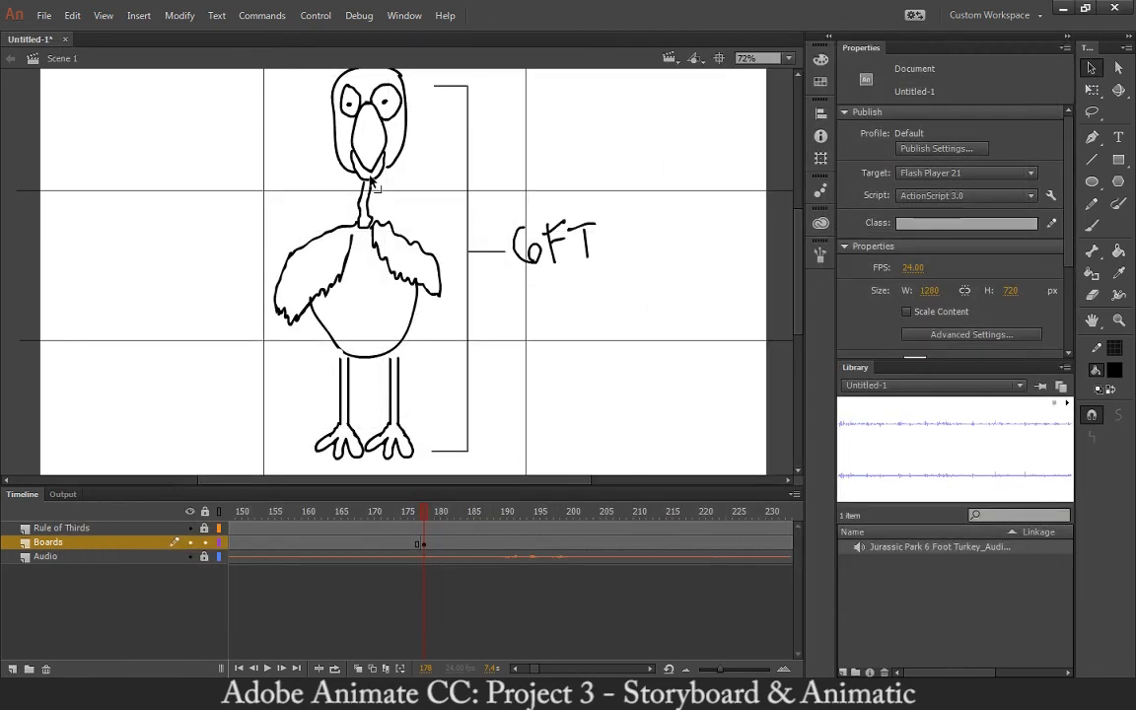
key(ctrl+minus)
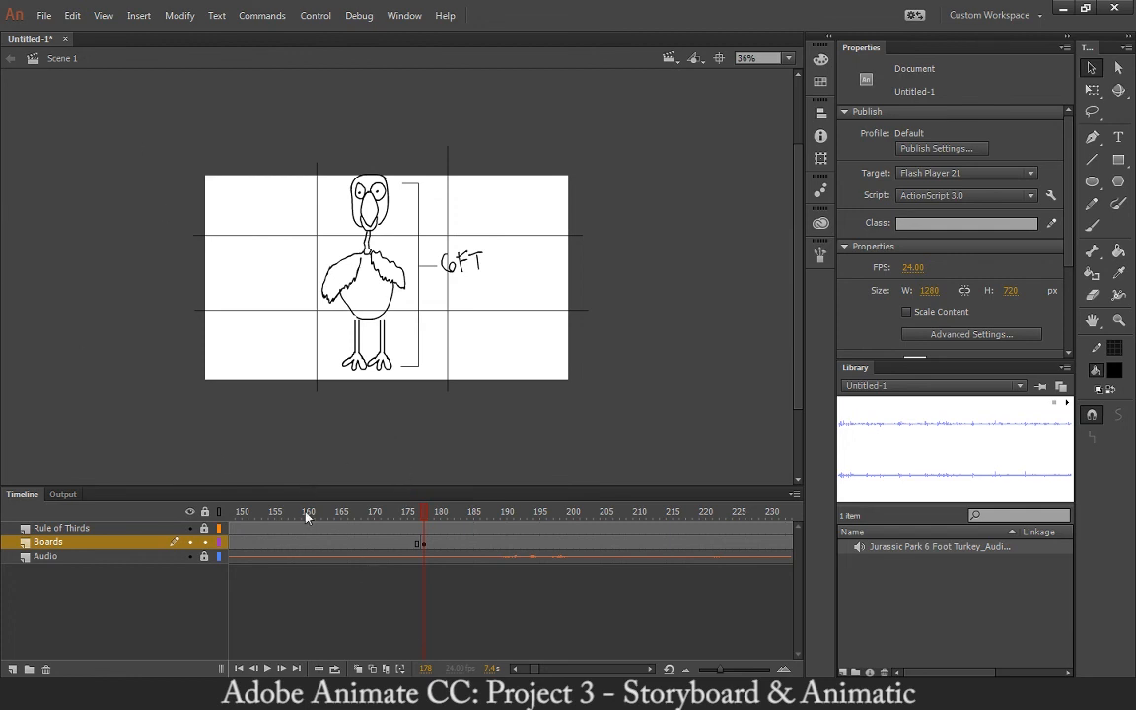
drag(305, 518, 484, 486)
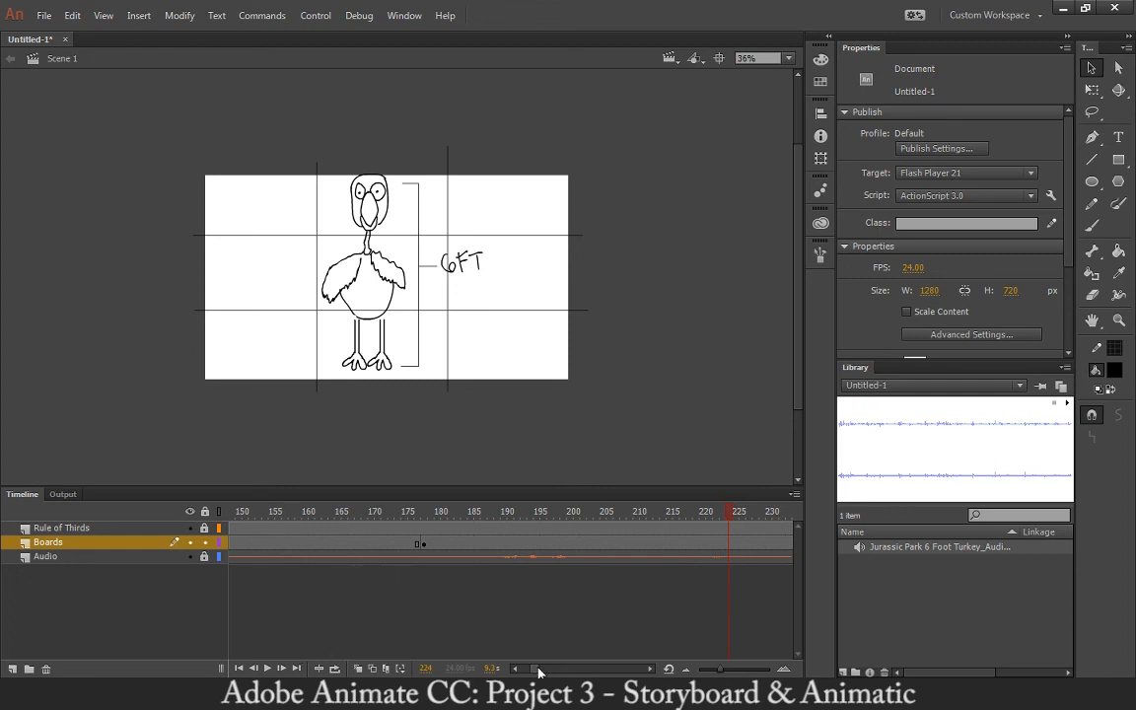
drag(540, 671, 529, 671)
drag(333, 567, 431, 558)
click(431, 543)
click(625, 543)
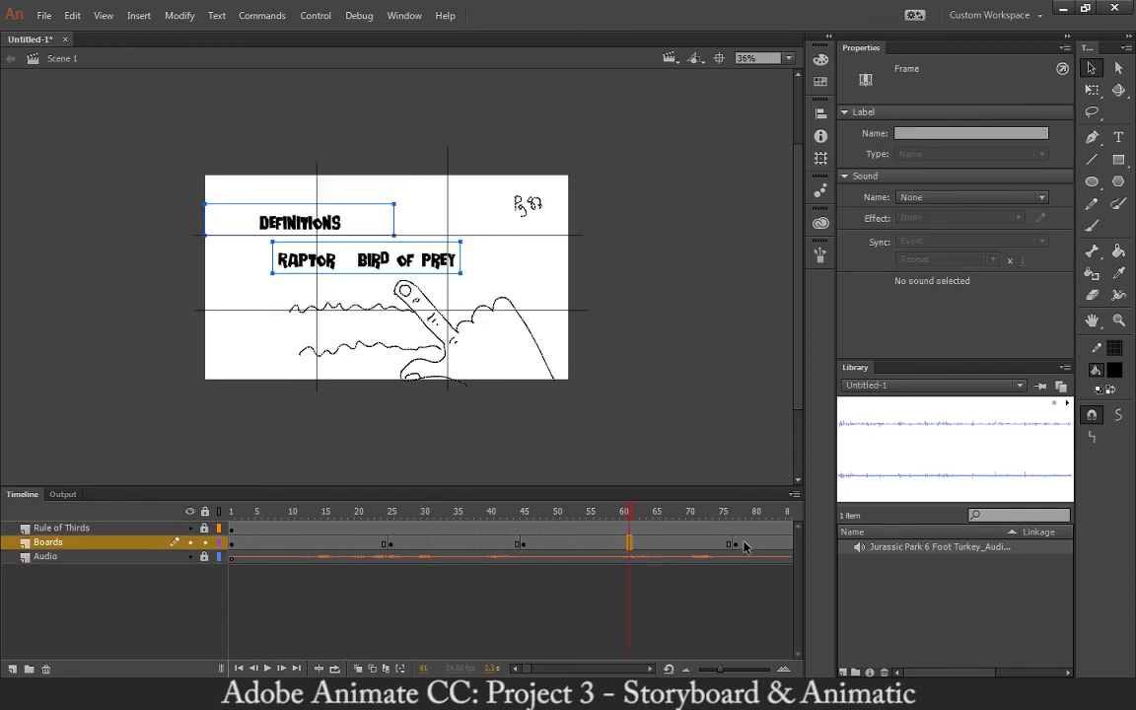
click(741, 544)
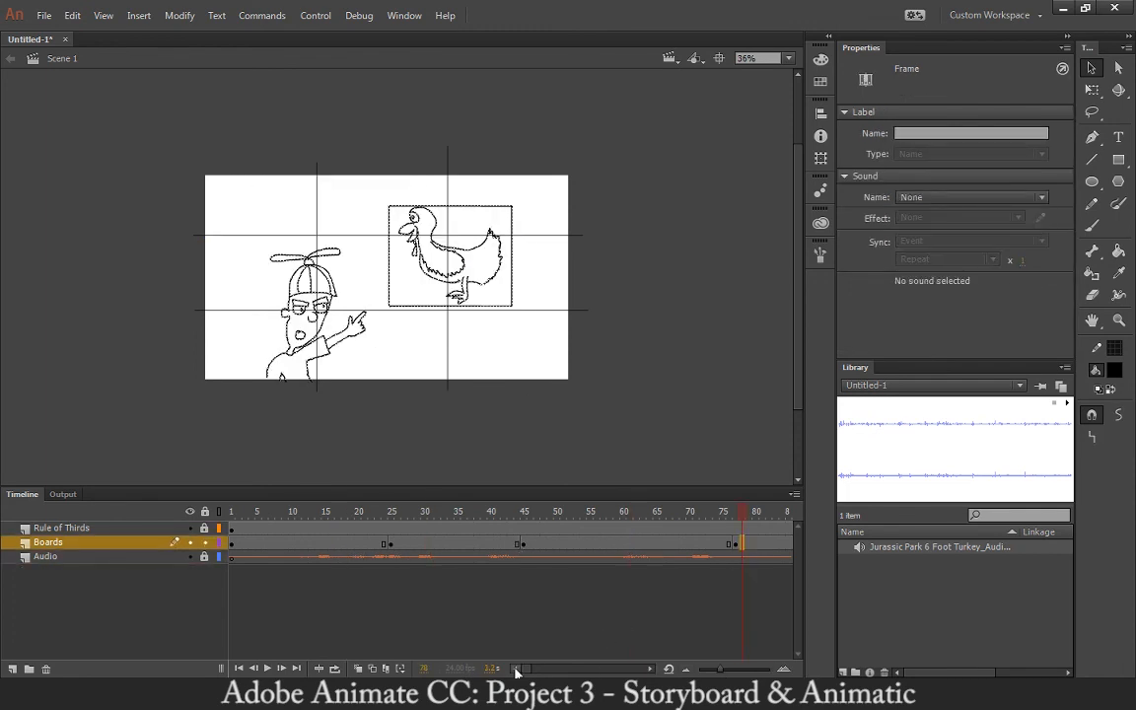
drag(523, 669, 534, 669)
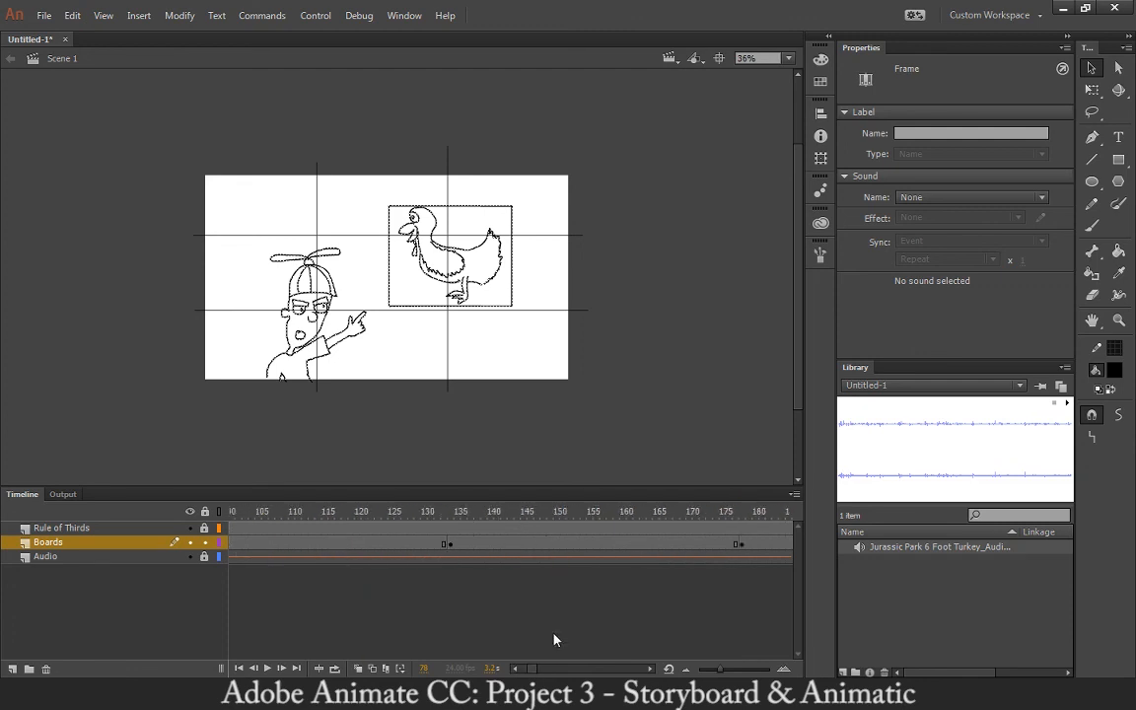
click(549, 545)
click(770, 543)
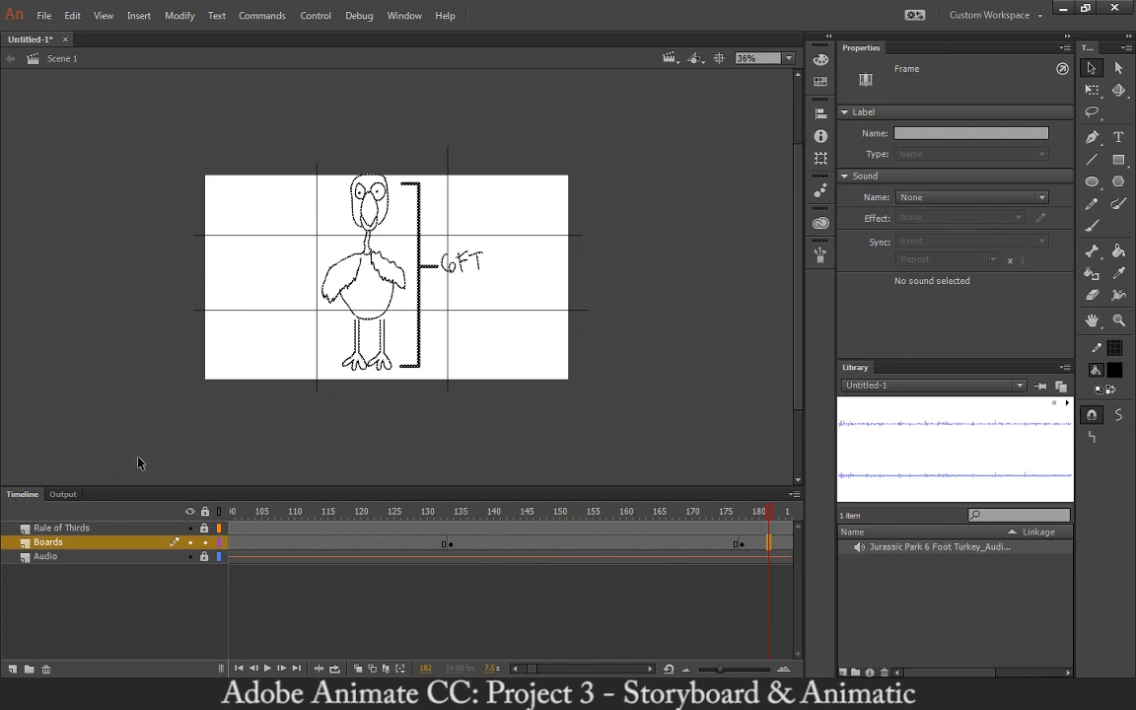
Hide the Rule of Thirds layer and convert it to a guide layer
click(191, 528)
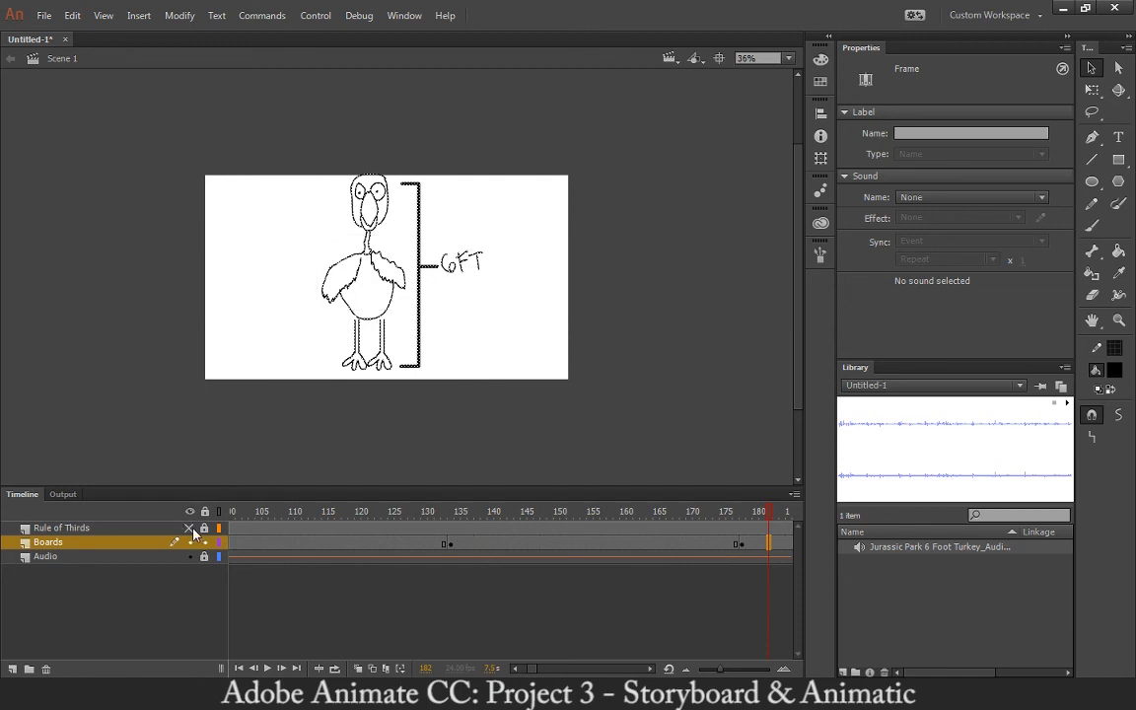
right_click(136, 533)
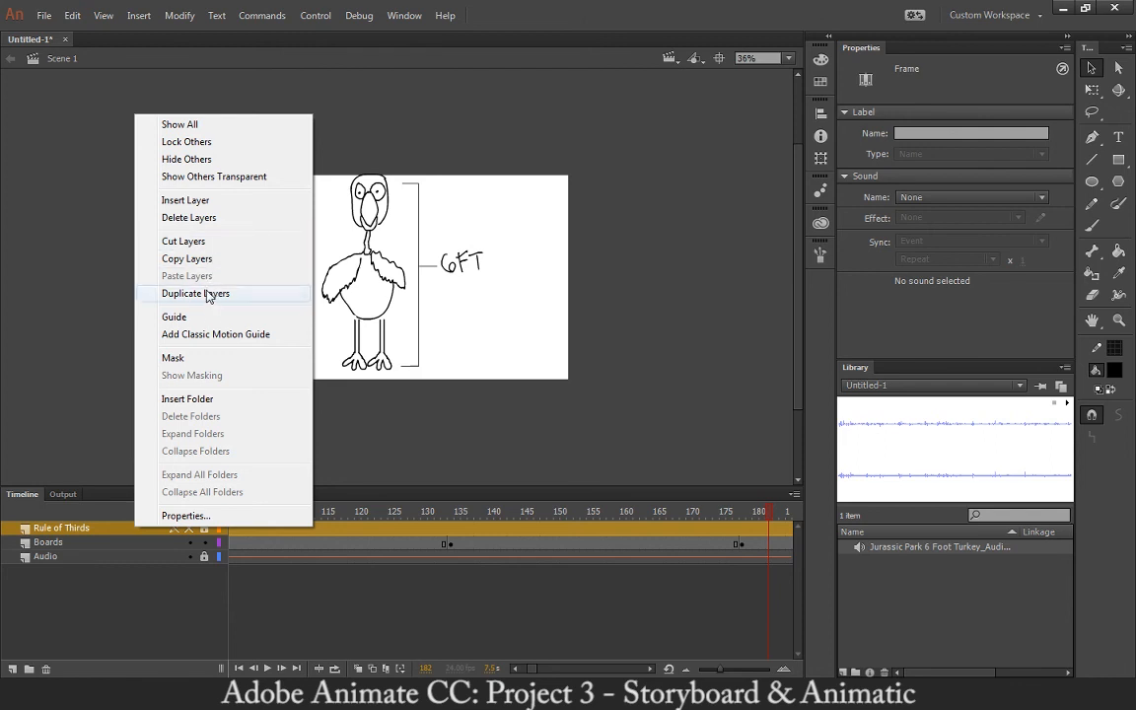
click(196, 320)
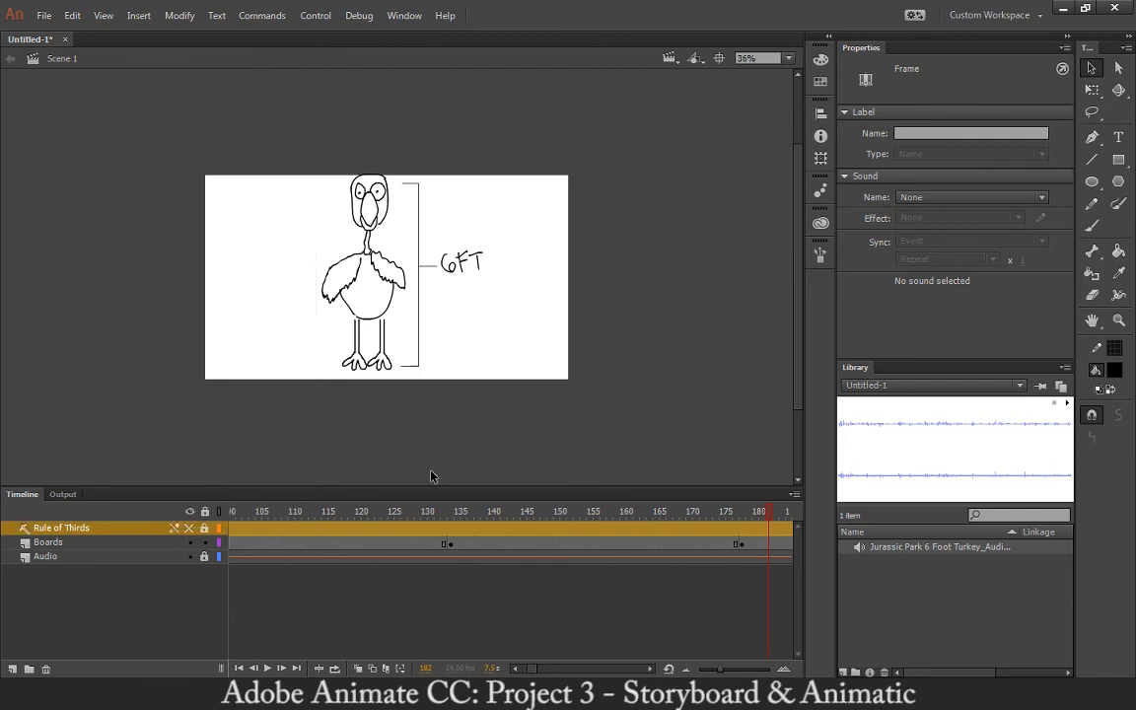
Preview the animatic as a test movie with the Rule of Thirds layer hidden, and again with the layer made visible
key(ctrl+Return)
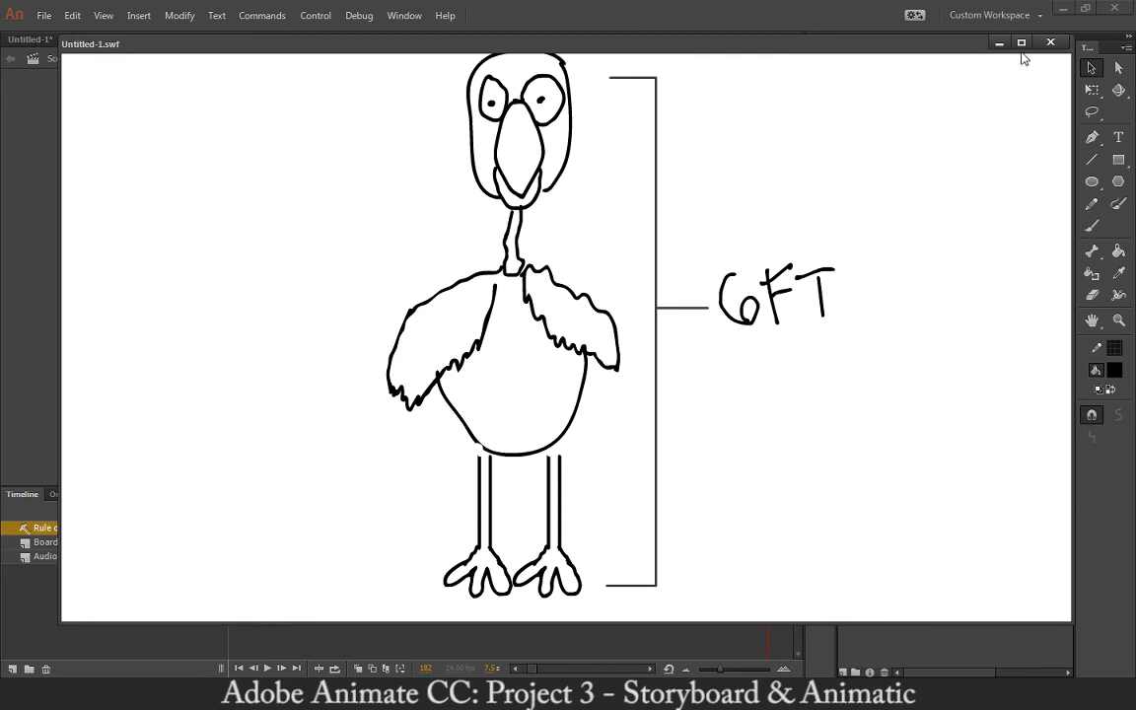
click(1050, 42)
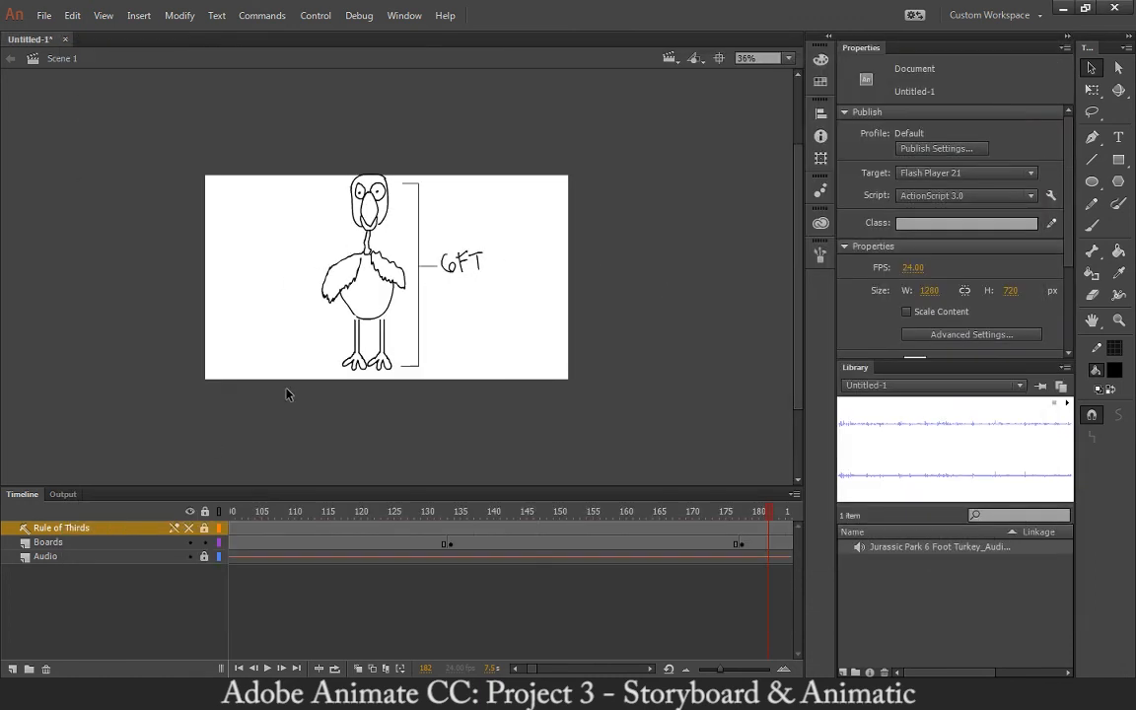
click(189, 527)
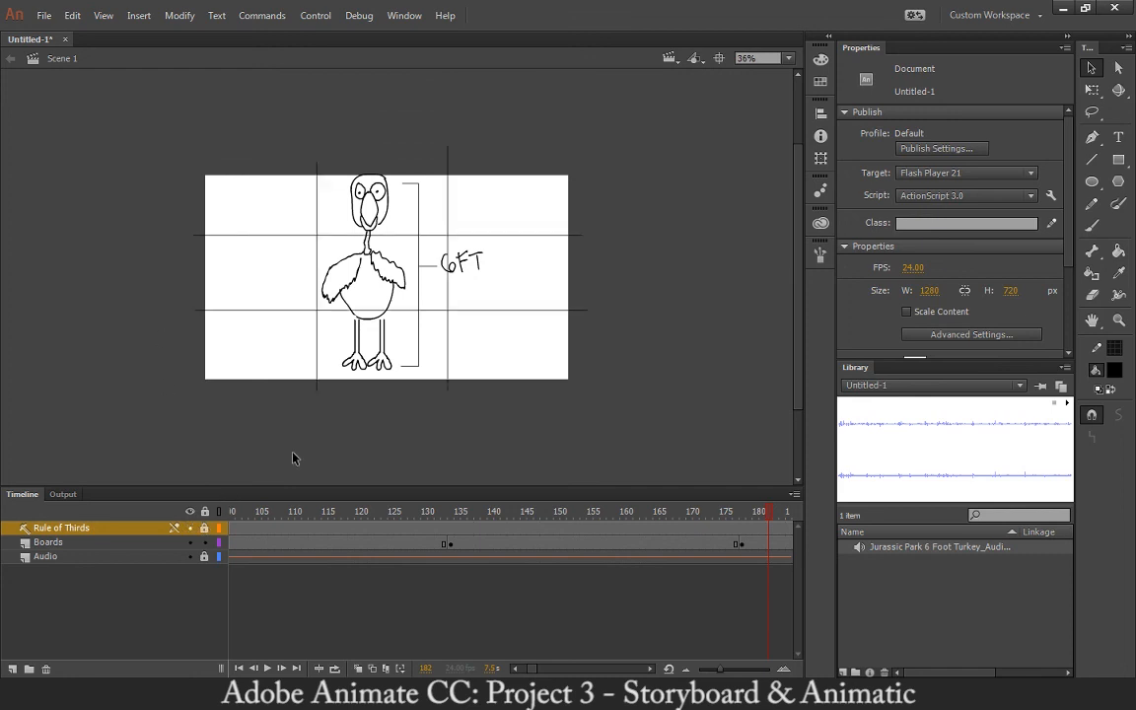
key(ctrl+Return)
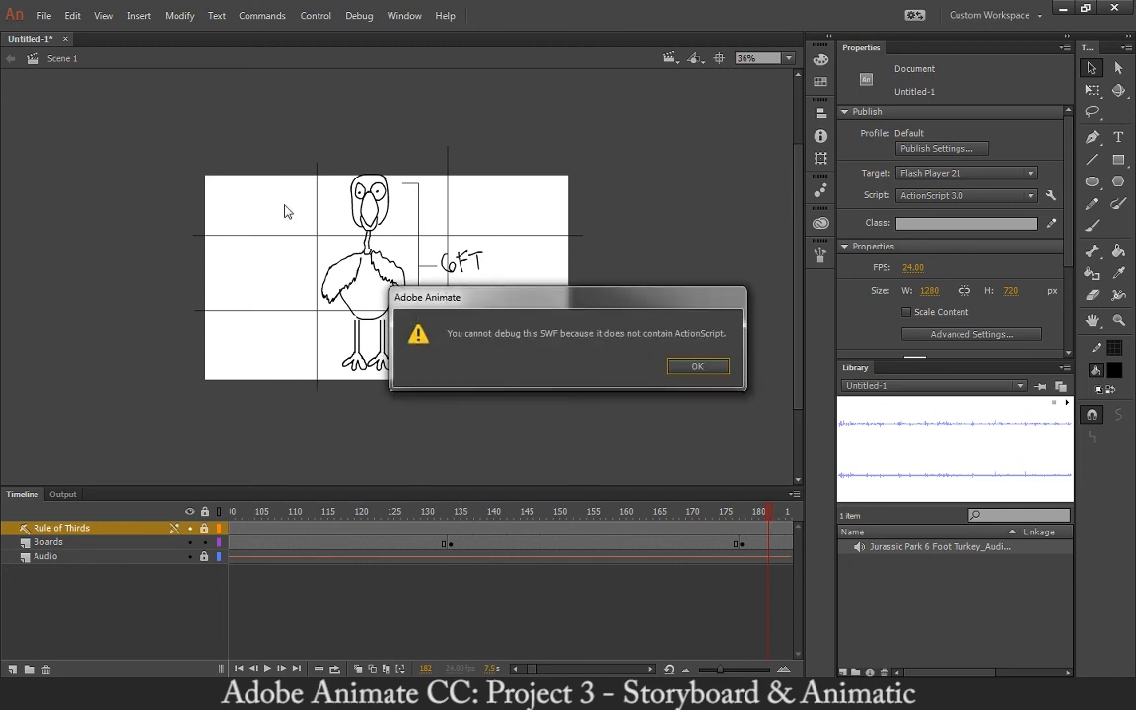
key(Return)
key(ctrl+Return)
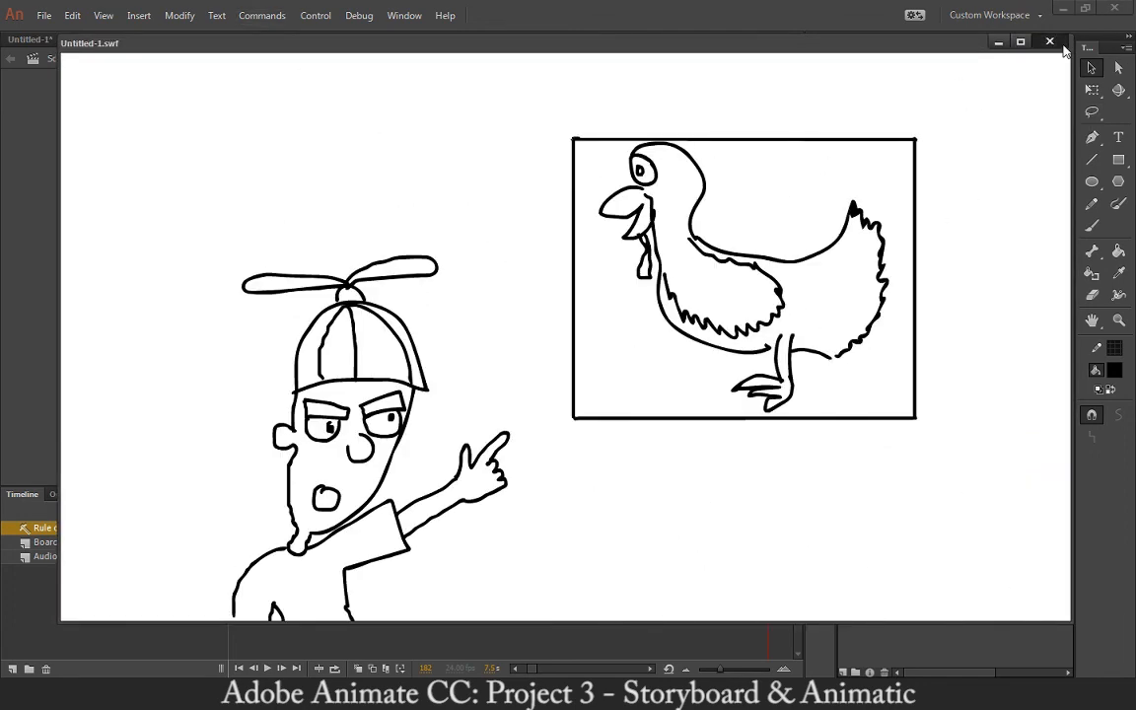
click(1049, 42)
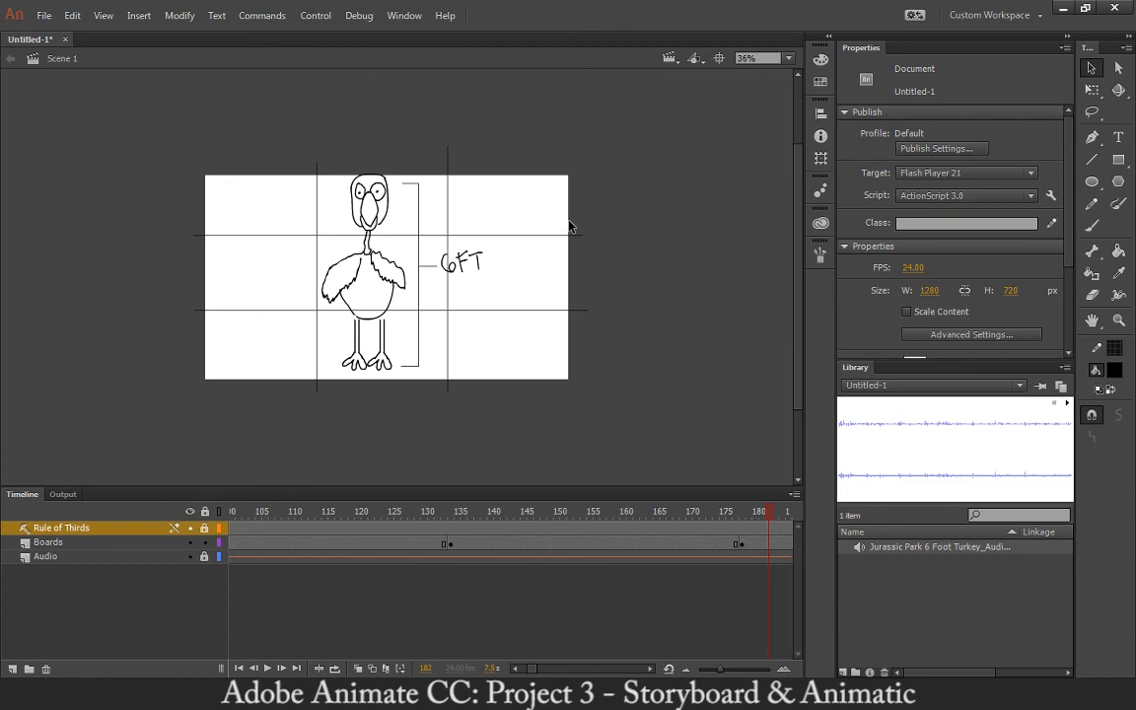